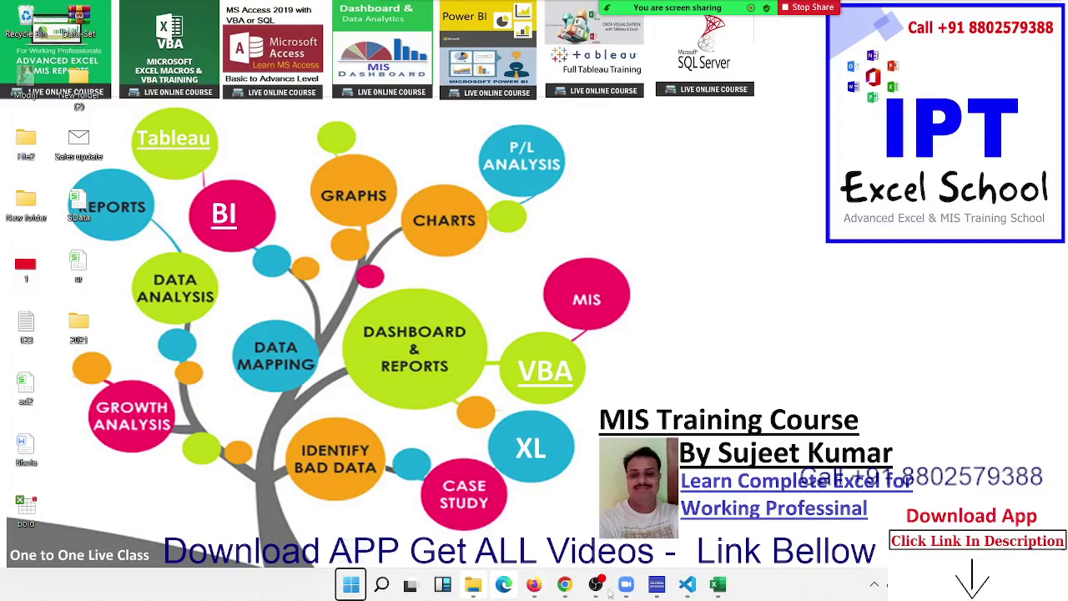
# Step: Enter =RANDBETWEEN(10,90) in cell A1 of Book1
pyautogui.moveTo(704, 580)
pyautogui.click(642, 500)
pyautogui.write('=r')
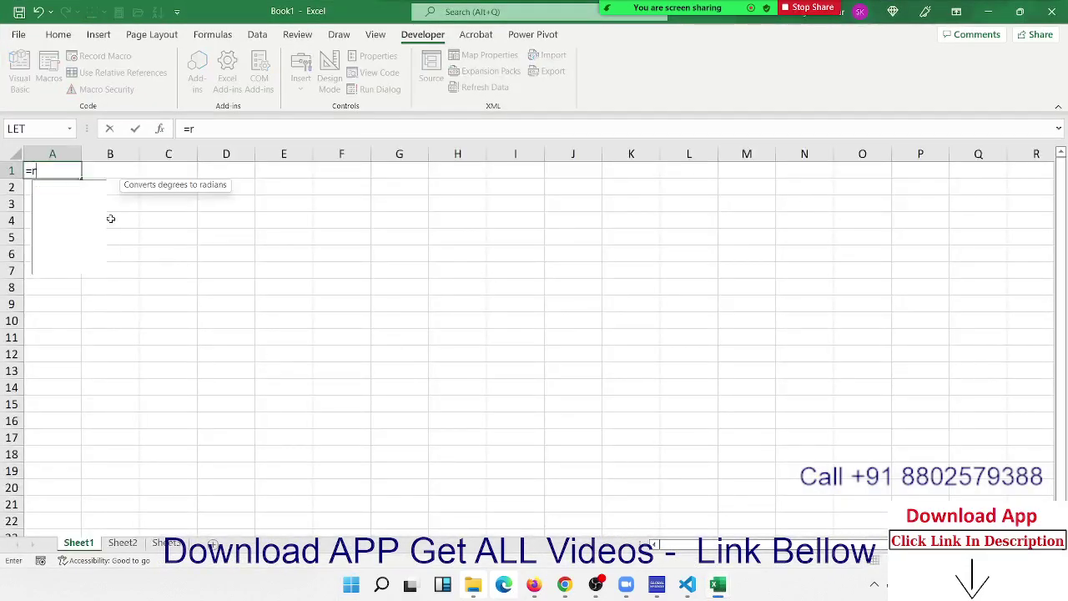
pyautogui.write('a')
pyautogui.press('Down')
pyautogui.press('Tab')
pyautogui.write('10')
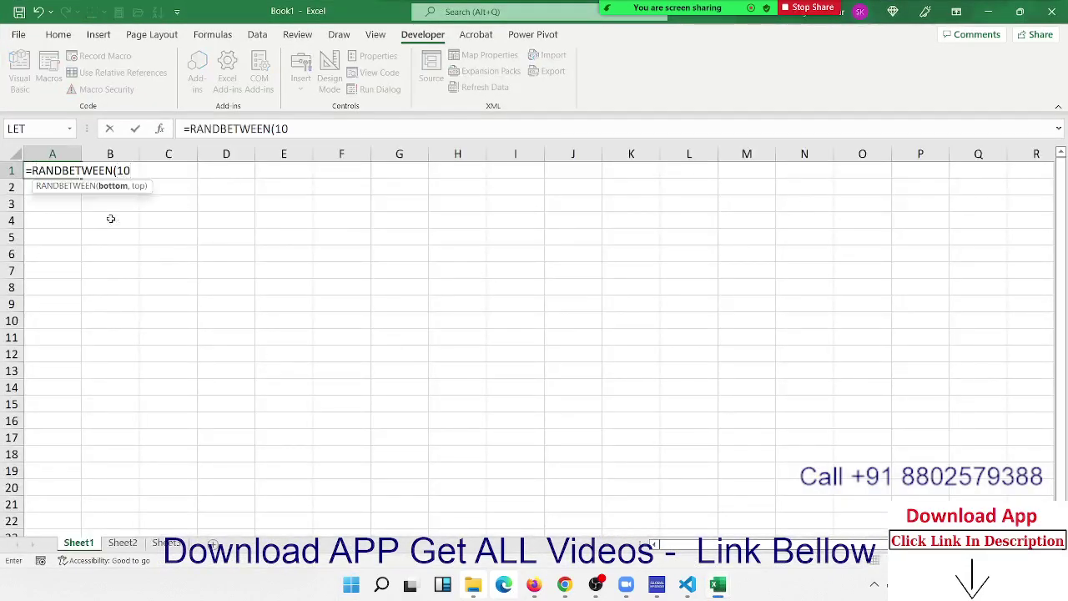
pyautogui.write(',90)')
pyautogui.press('Return')
# Step: Select A1:H19 and fill the whole range with the RANDBETWEEN formula
pyautogui.press('Up')
pyautogui.hotkey('shift', 'Right')
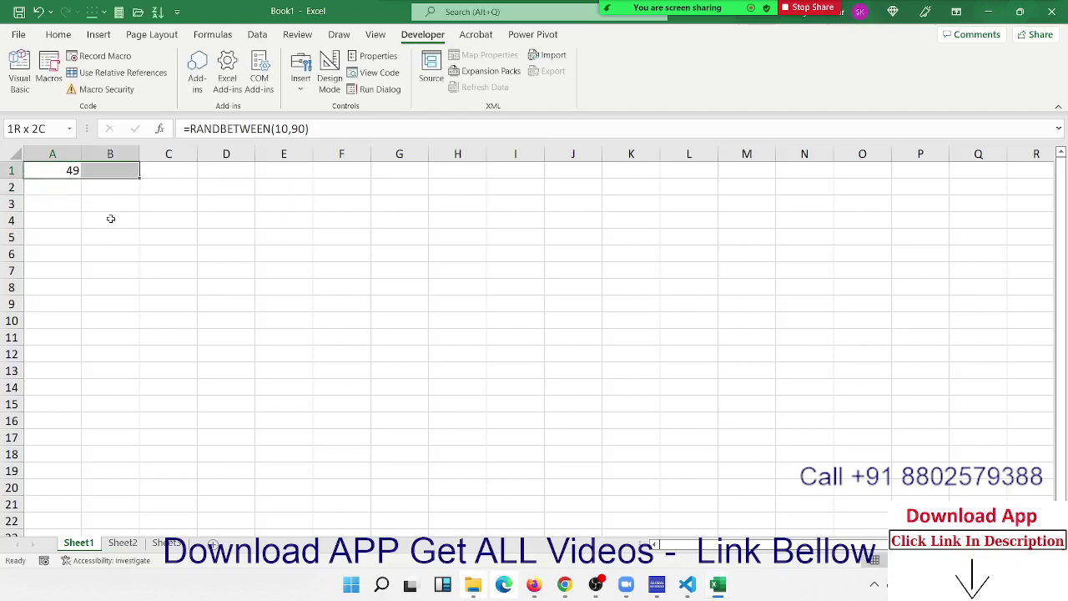
pyautogui.hotkey('shift', 'Right')
pyautogui.hotkey('shift', 'Right')
pyautogui.hotkey('shift', 'Right')
pyautogui.hotkey('shift', 'Down')
pyautogui.hotkey('shift', 'Down')
pyautogui.hotkey('shift', 'Down')
pyautogui.hotkey('shift', 'Down')
pyautogui.hotkey('shift', 'Down')
pyautogui.hotkey('shift', 'Down')
pyautogui.hotkey('shift', 'Down')
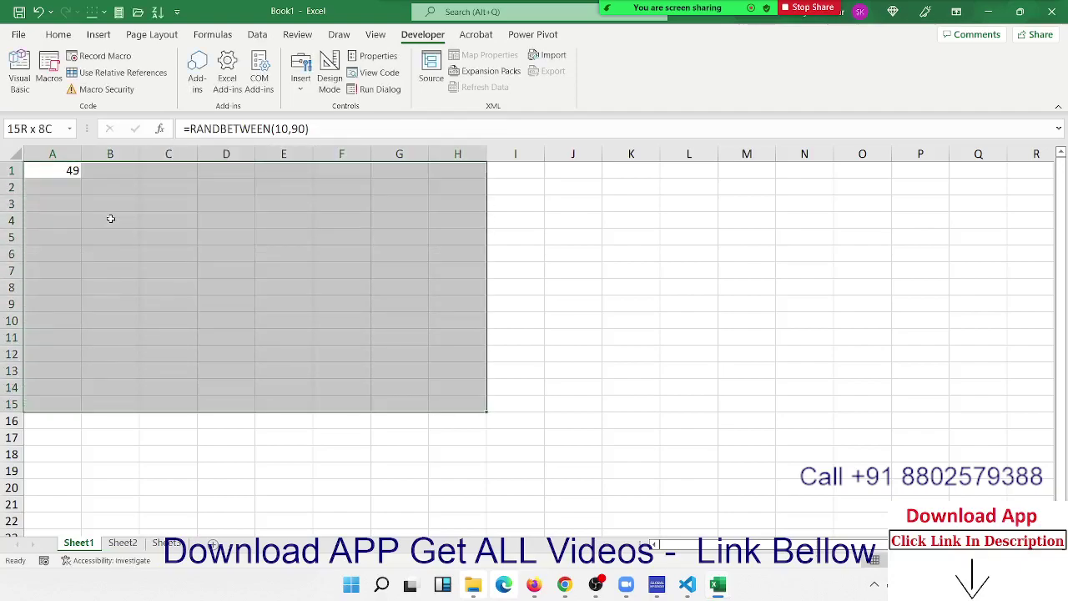
pyautogui.hotkey('shift', 'Down')
pyautogui.hotkey('shift', 'Down')
pyautogui.hotkey('shift', 'Down')
pyautogui.hotkey('shift', 'Down')
pyautogui.hotkey('ctrl', 'Return')
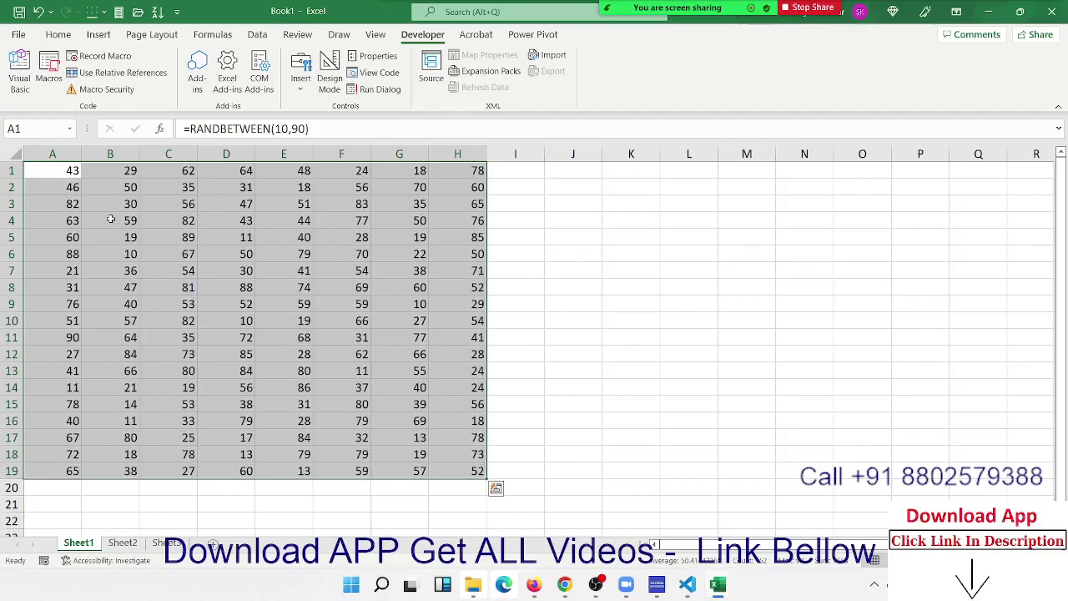
# Step: Copy the A1:H19 number block and look through Sheet1's tab menu
pyautogui.moveTo(665, 6)
pyautogui.hotkey('ctrl', 'c')
pyautogui.rightClick(77, 544)
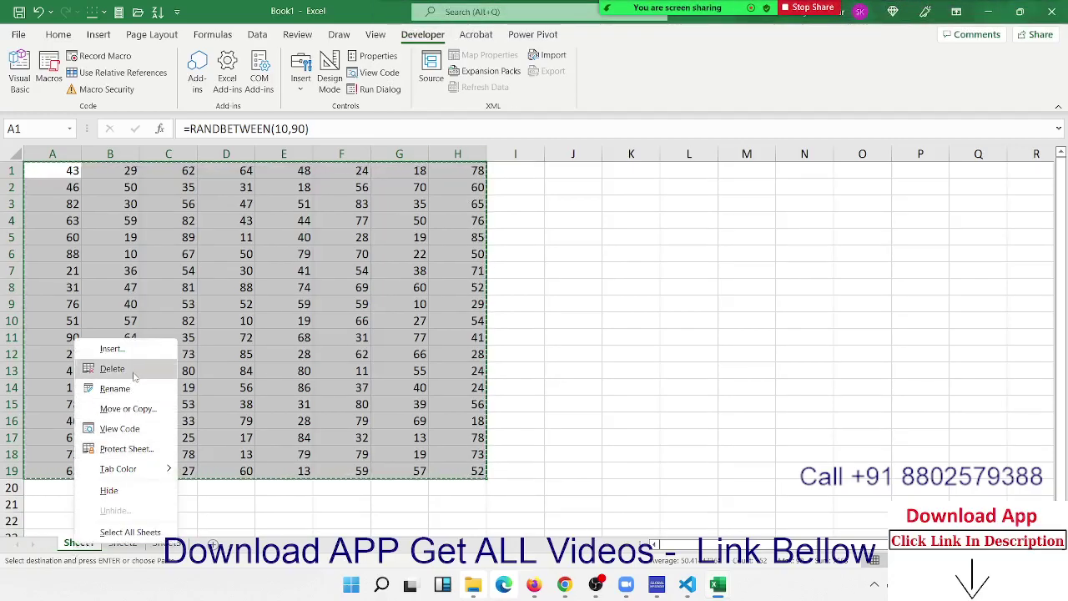
pyautogui.moveTo(120, 469)
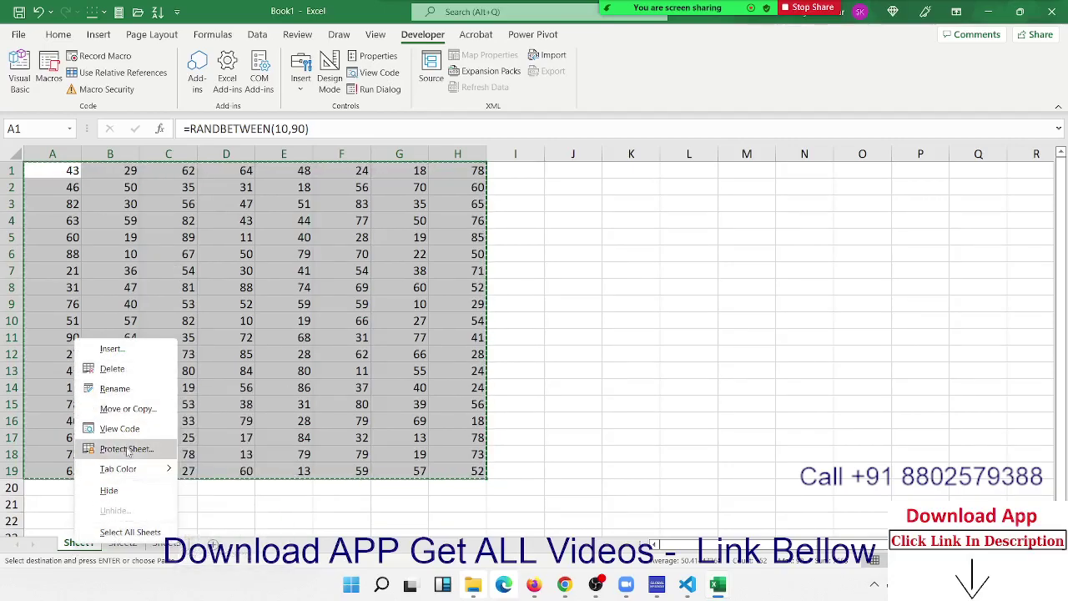
pyautogui.click(259, 229)
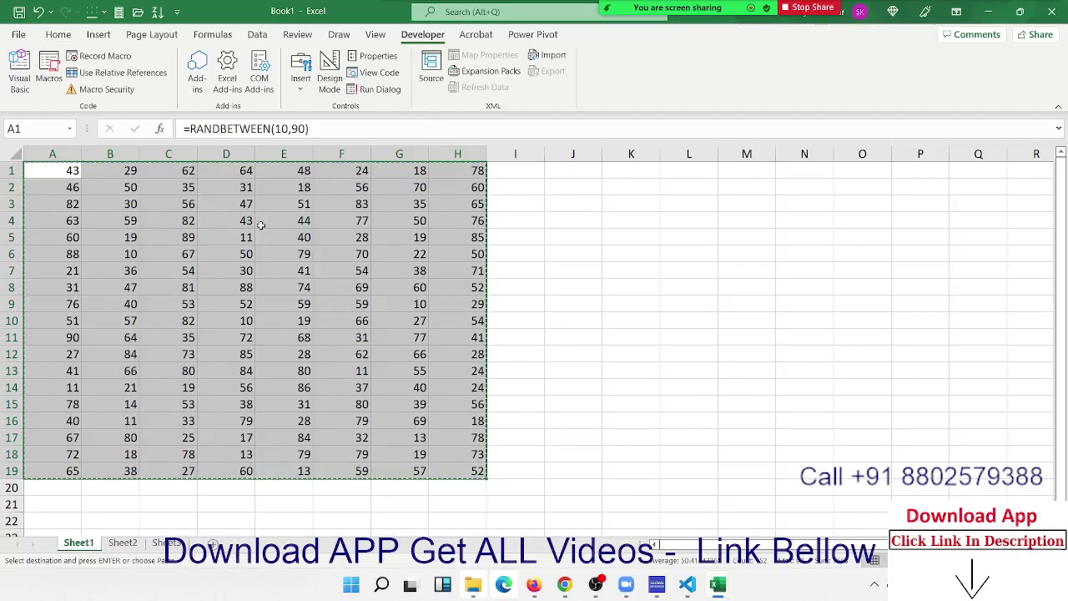
pyautogui.click(260, 223)
pyautogui.rightClick(96, 545)
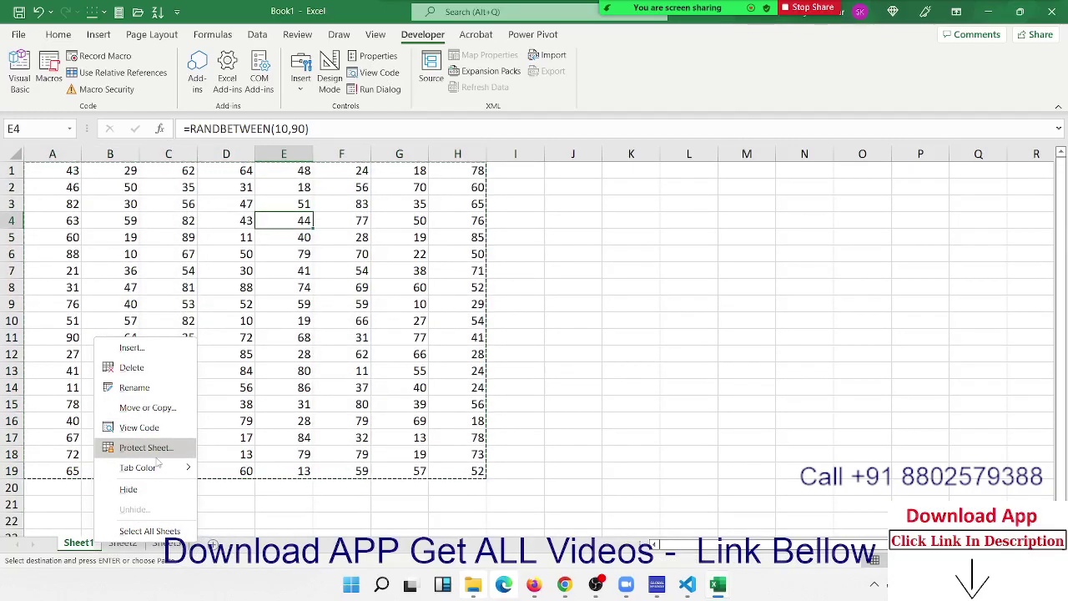
pyautogui.rightClick(75, 543)
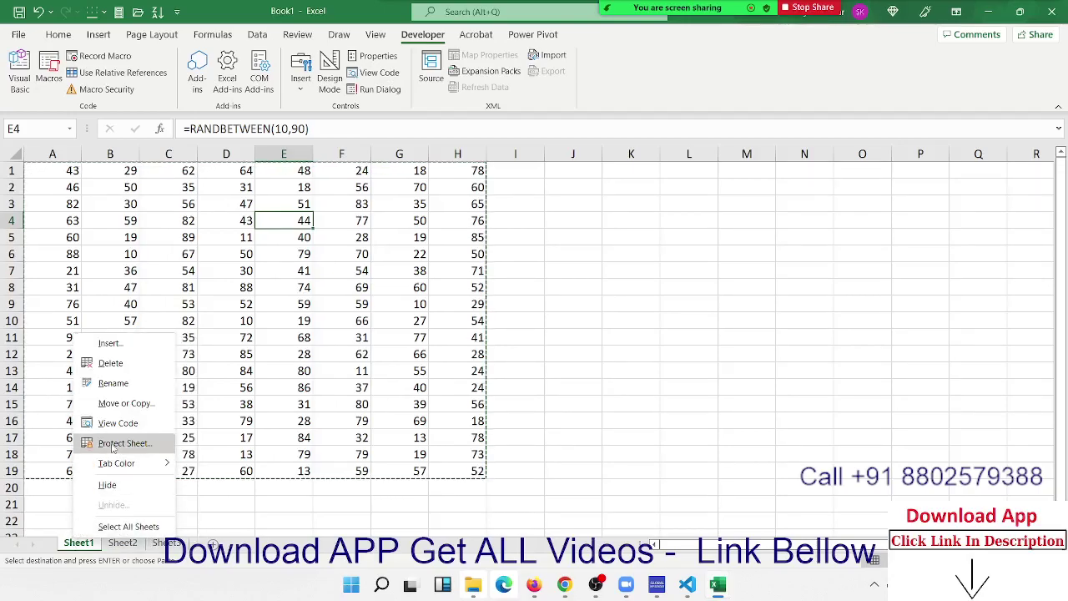
pyautogui.click(546, 286)
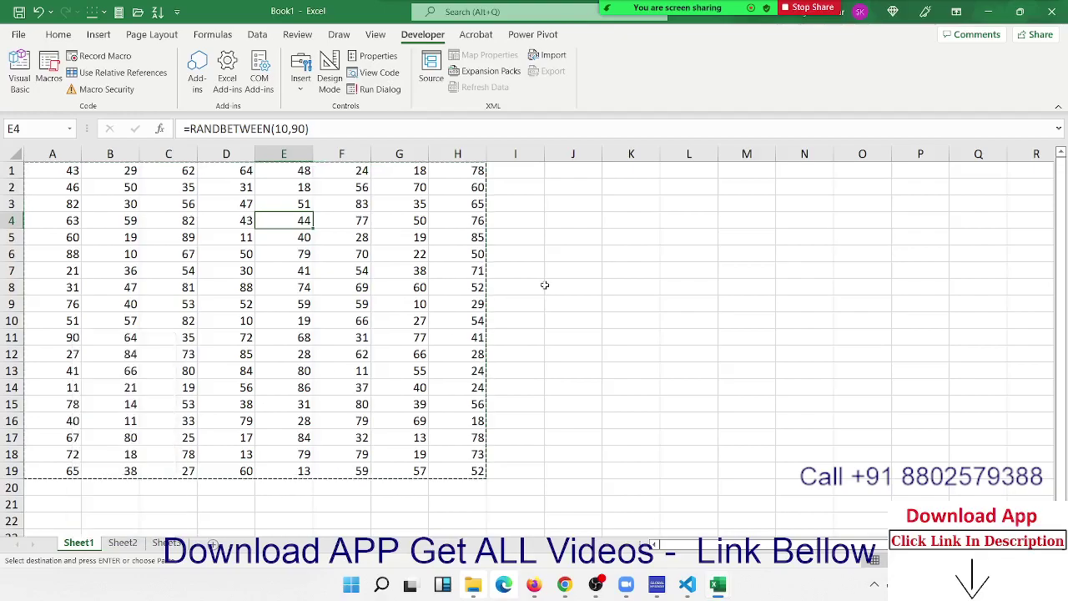
# Step: Check the Home Format menu and Review tab for protection commands, then reopen Sheet1's tab menu
pyautogui.click(52, 34)
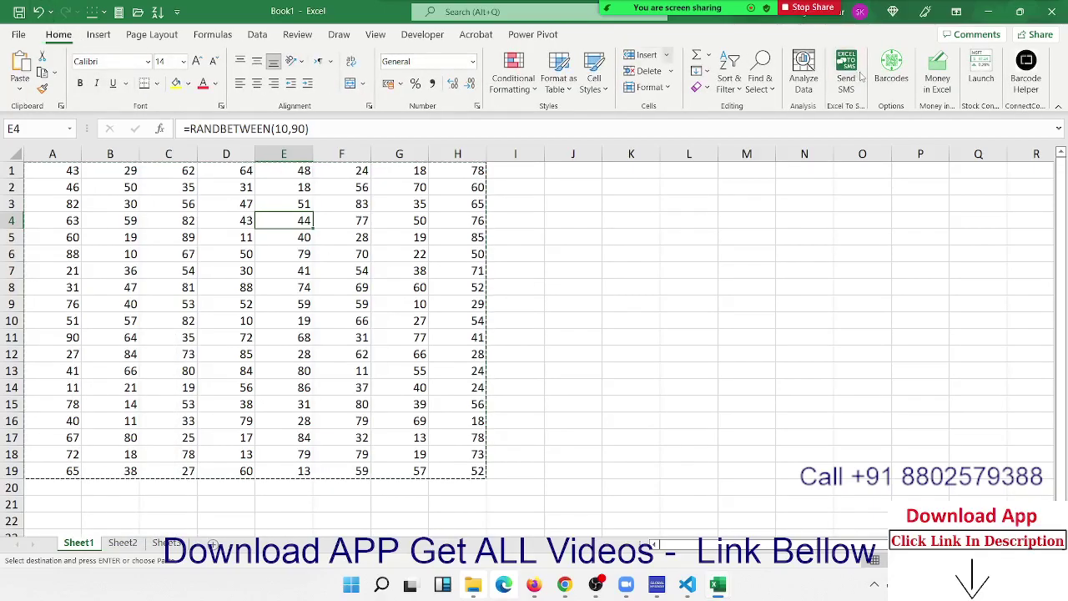
pyautogui.click(649, 87)
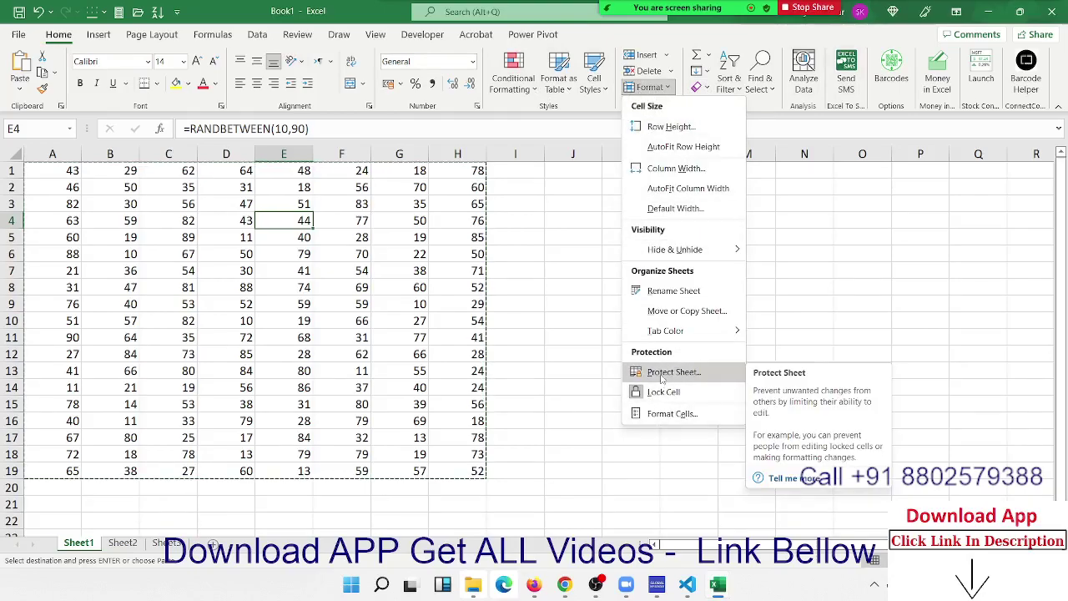
pyautogui.click(280, 313)
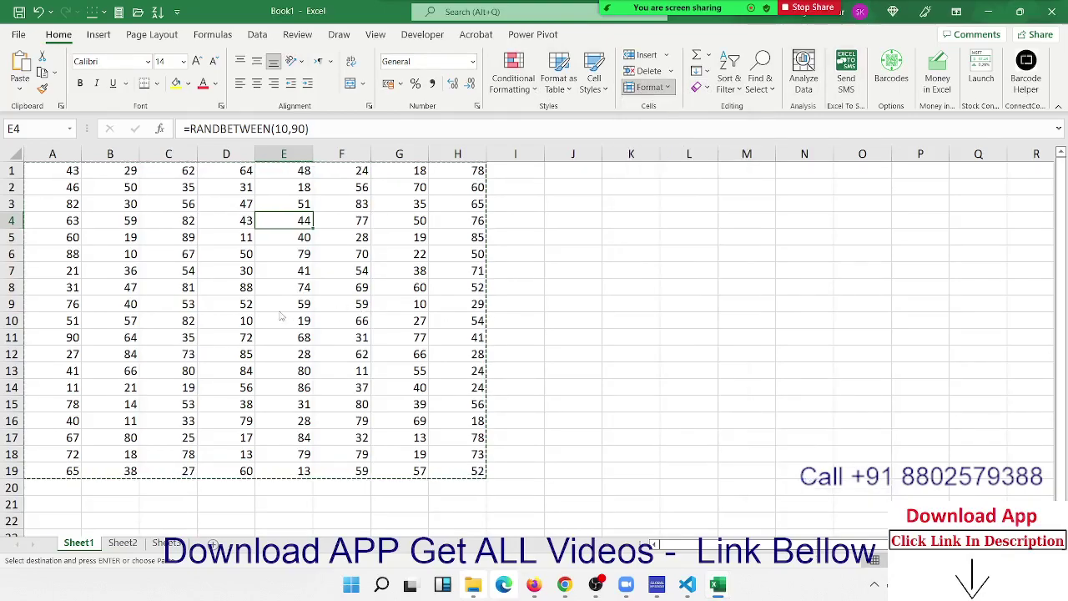
pyautogui.click(297, 34)
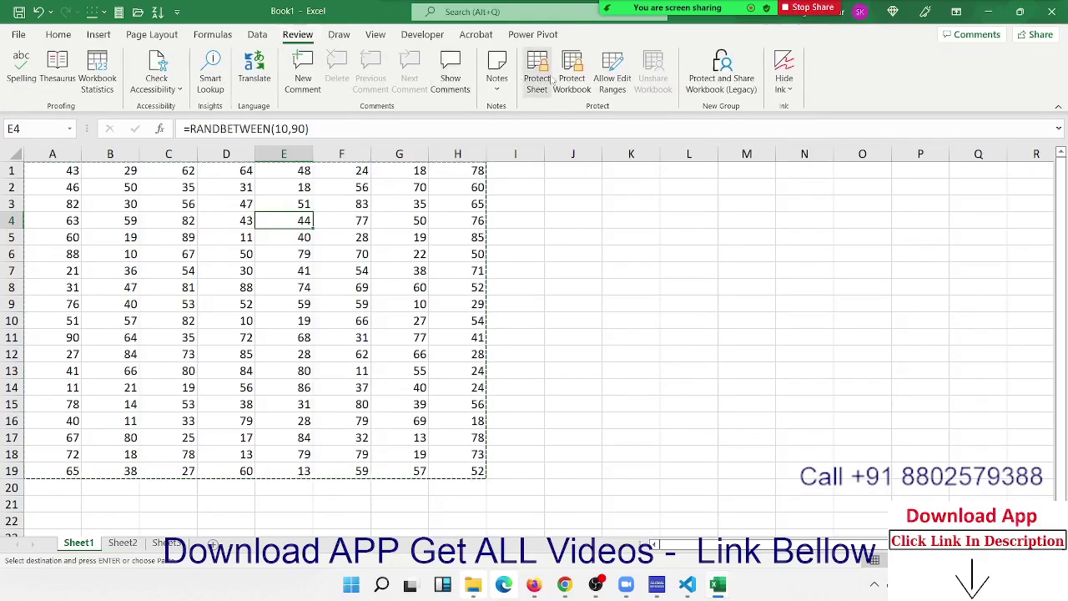
pyautogui.click(398, 219)
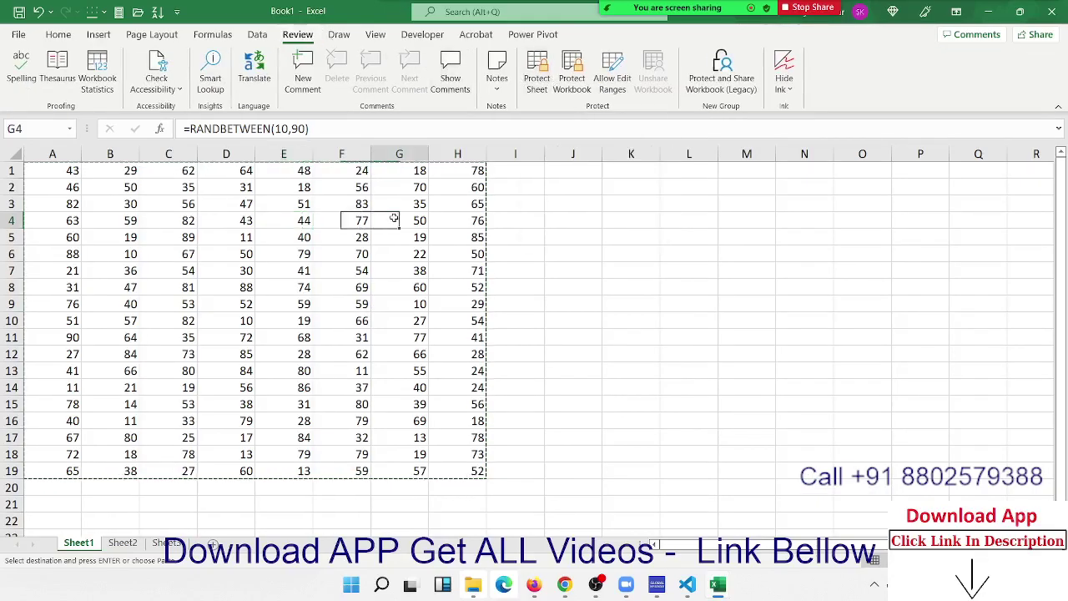
pyautogui.rightClick(89, 543)
# Step: Protect Sheet1 with a password, re-entering it to confirm
pyautogui.click(134, 448)
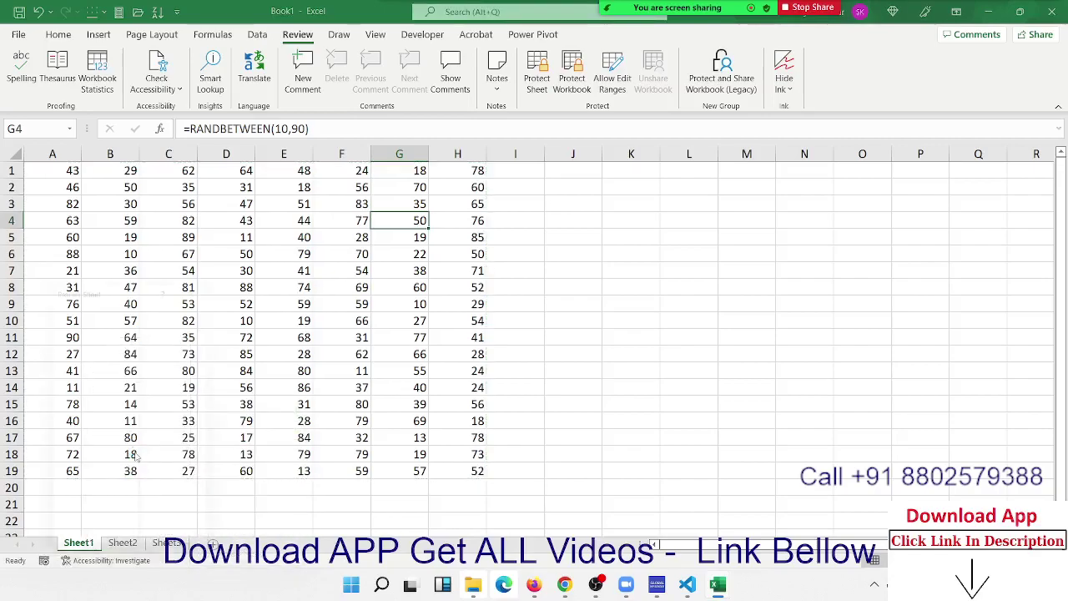
pyautogui.moveTo(132, 282); pyautogui.dragTo(415, 282)
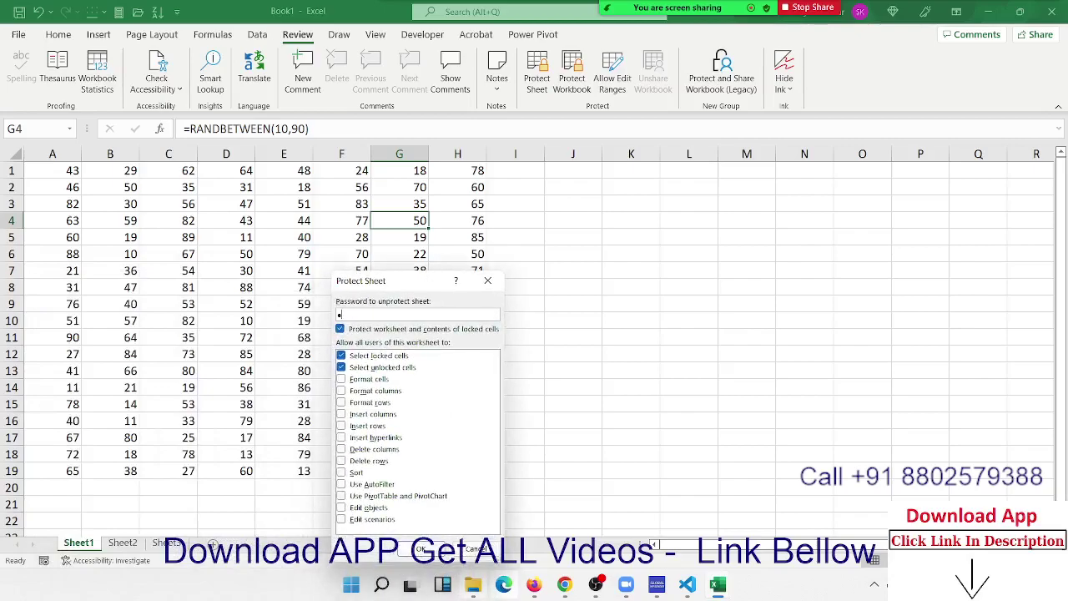
pyautogui.click(421, 548)
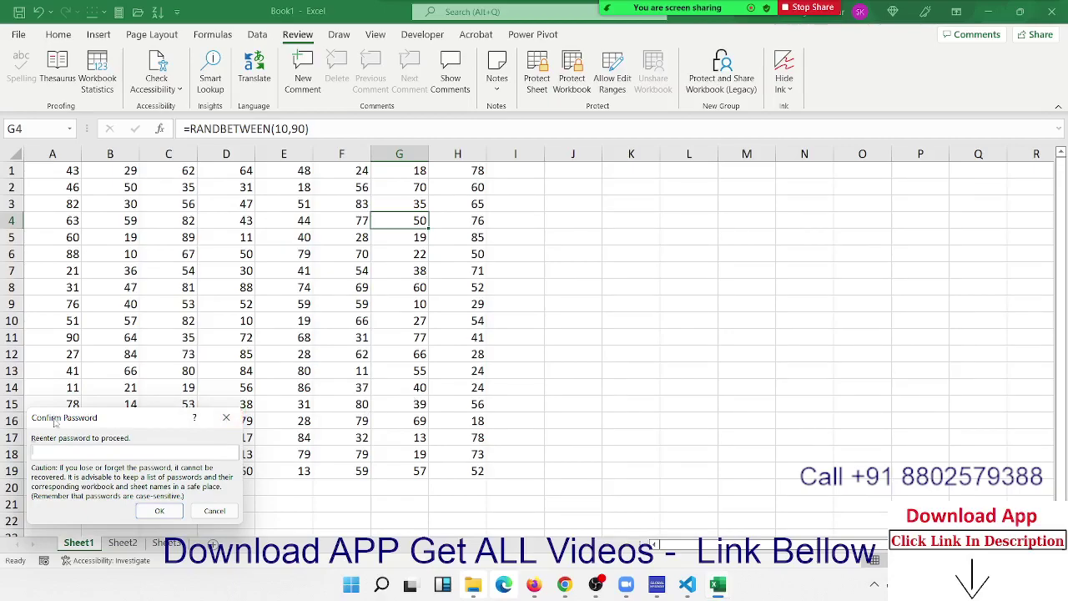
pyautogui.moveTo(56, 424); pyautogui.dragTo(409, 276)
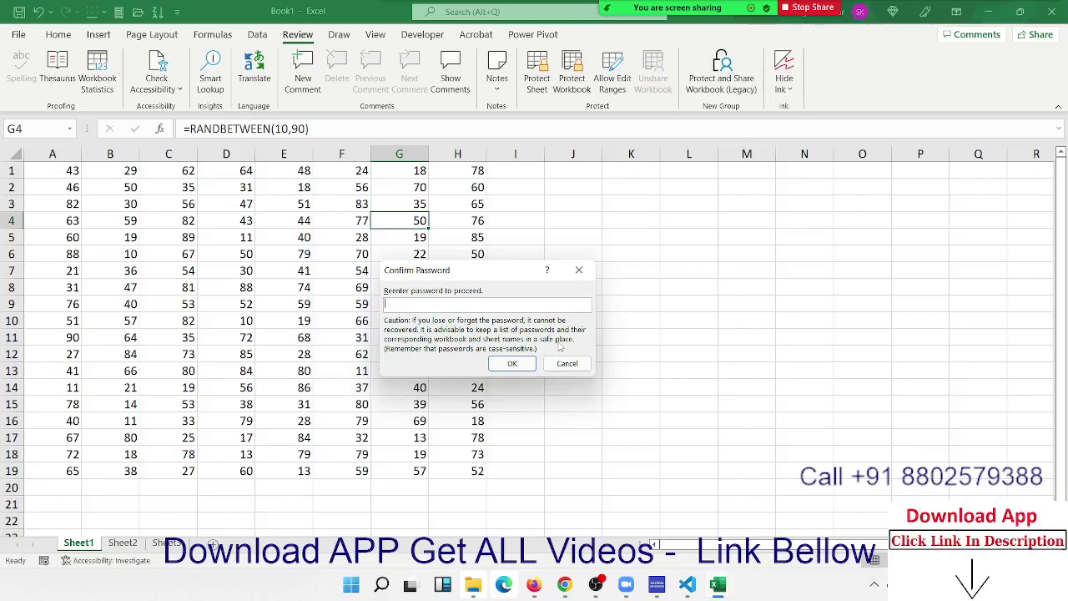
pyautogui.write('1')
pyautogui.click(512, 368)
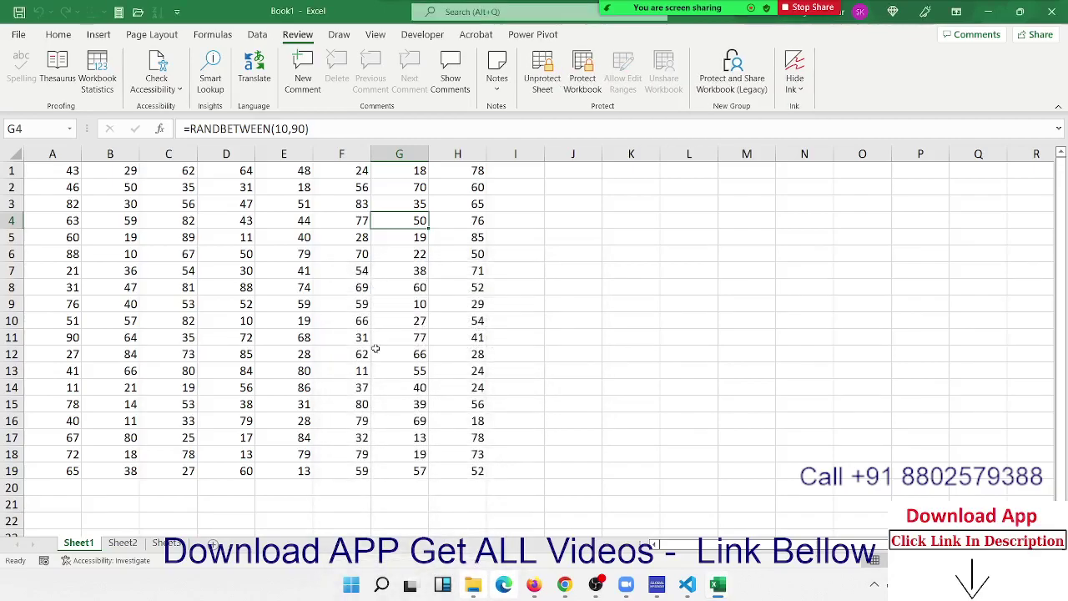
# Step: Try deleting E11 and H6, dismissing each protected-sheet warning
pyautogui.click(288, 335)
pyautogui.press('Delete')
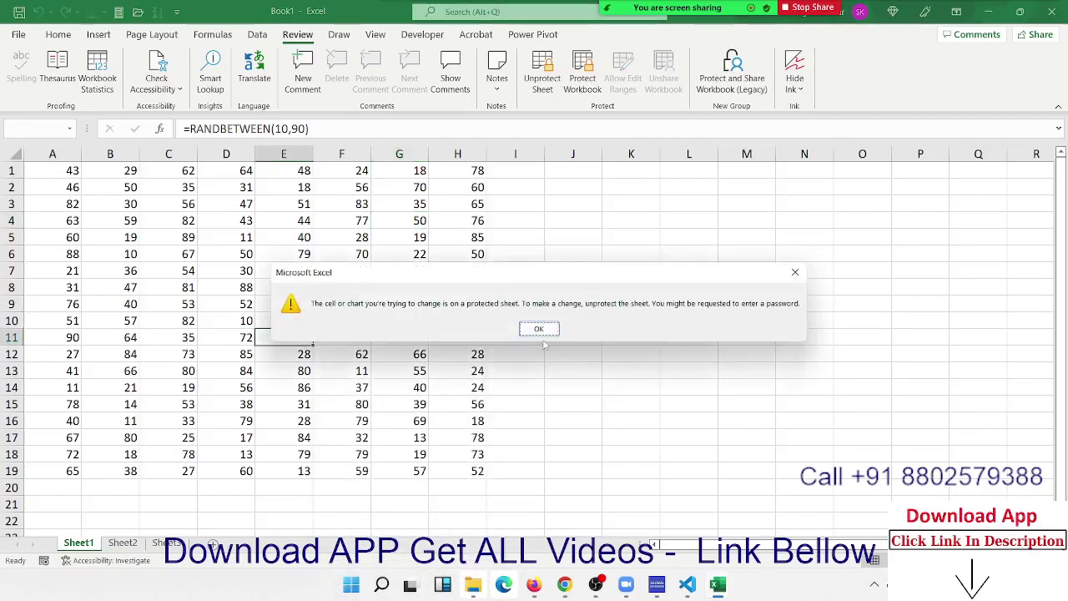
pyautogui.click(539, 329)
pyautogui.click(467, 253)
pyautogui.press('Delete')
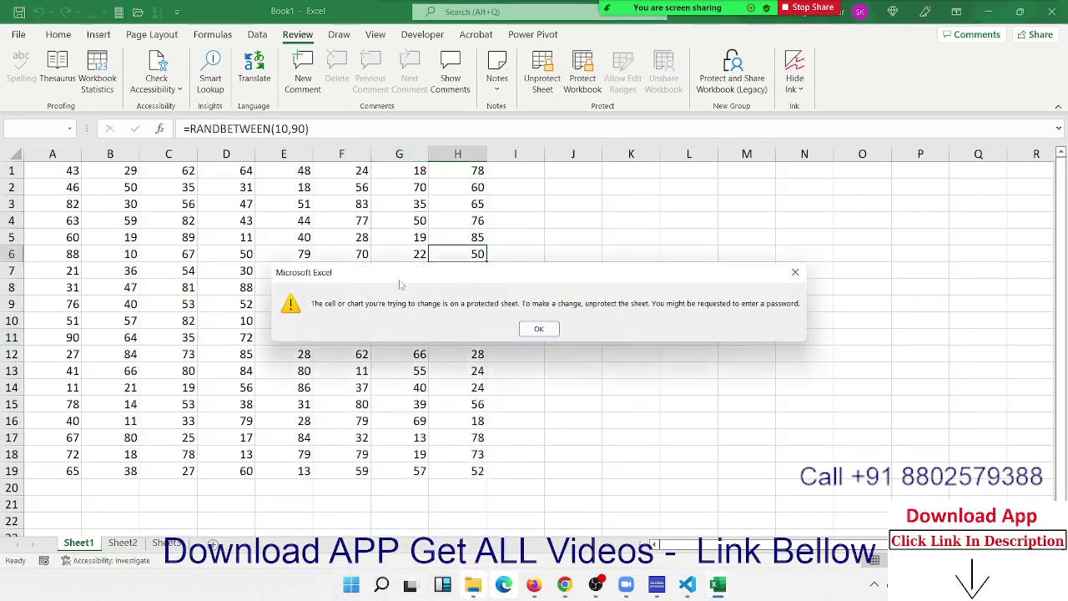
pyautogui.click(539, 329)
# Step: Select and copy the A1:H19 block, then go to Sheet2
pyautogui.click(227, 240)
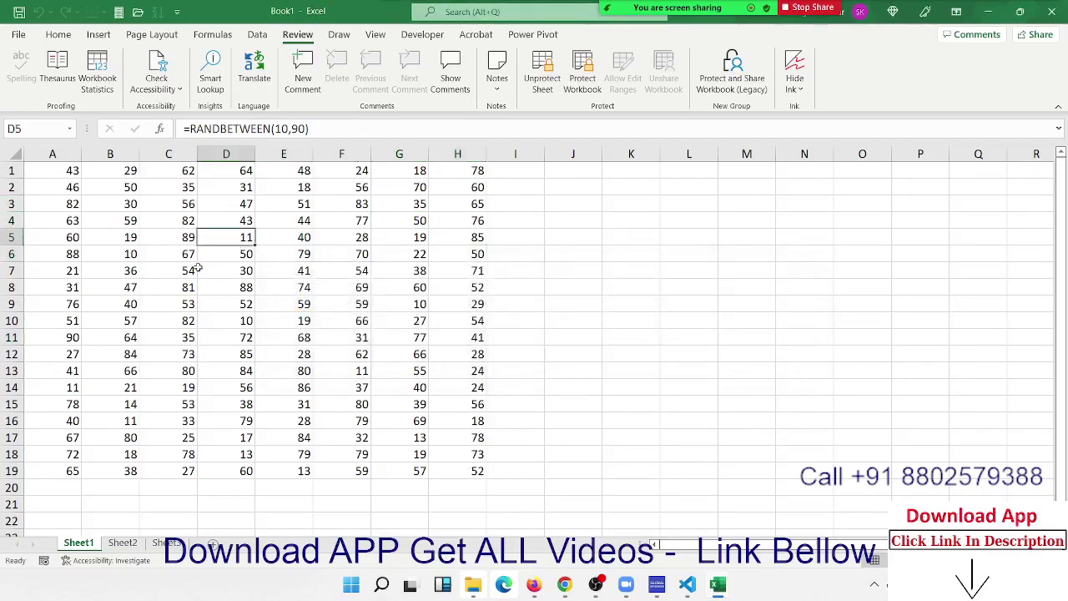
pyautogui.click(198, 267)
pyautogui.moveTo(72, 173); pyautogui.dragTo(465, 474)
pyautogui.hotkey('ctrl', 'c')
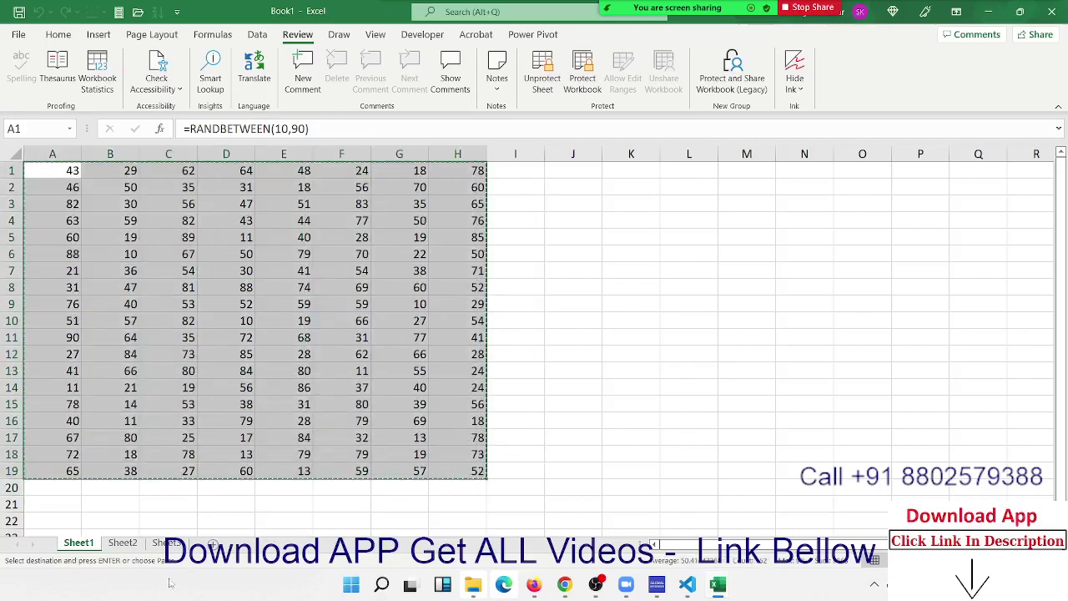
pyautogui.click(125, 543)
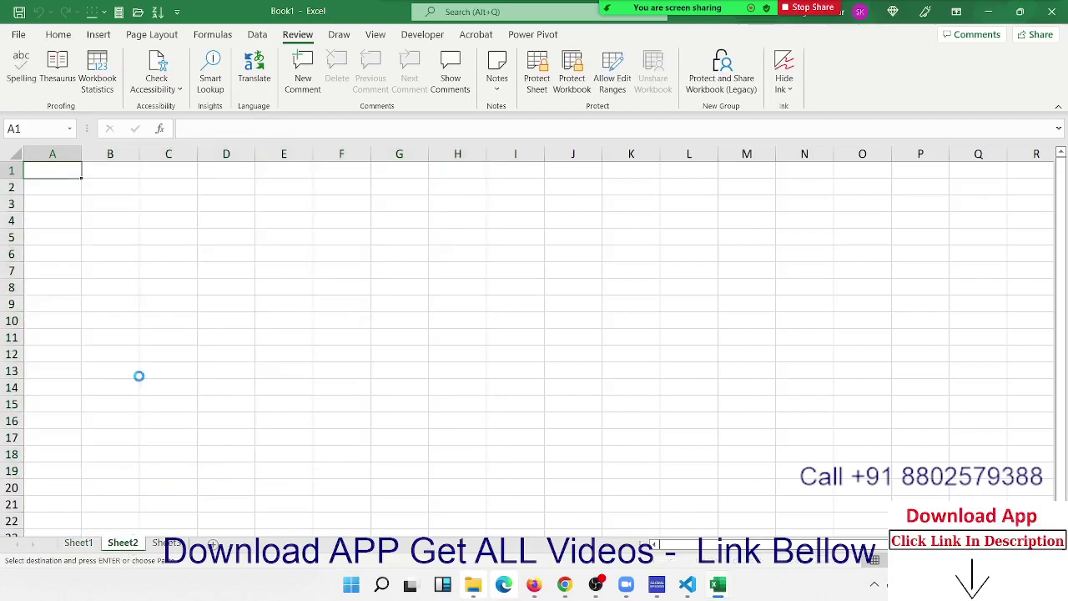
# Step: Paste the numbers into Sheet2, undo it, and return to Sheet1 clearing the copy marquee
pyautogui.hotkey('ctrl', 'v')
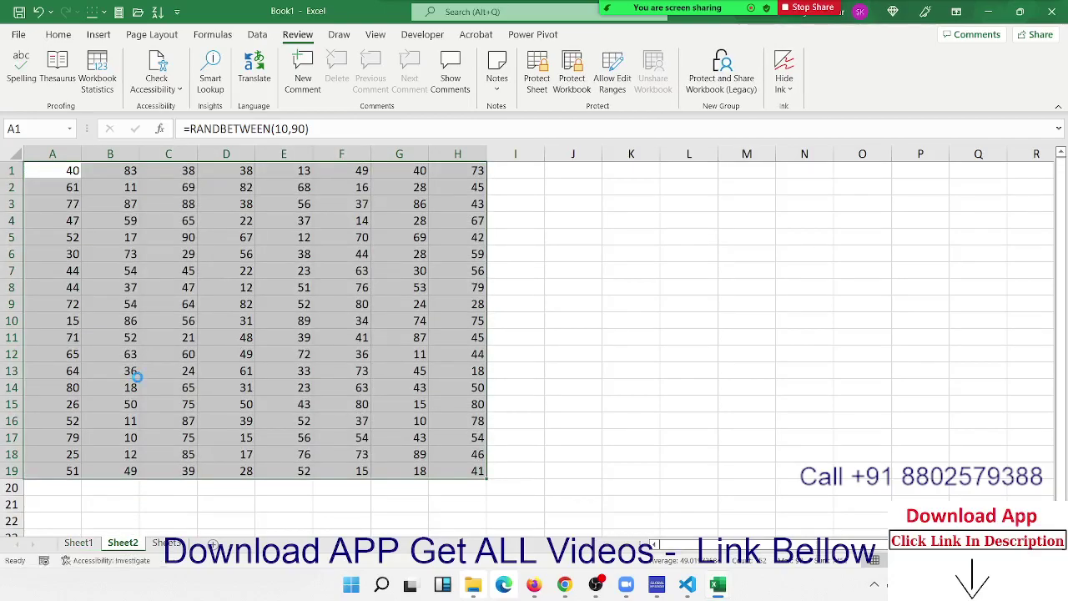
pyautogui.hotkey('ctrl', 'z')
pyautogui.click(87, 543)
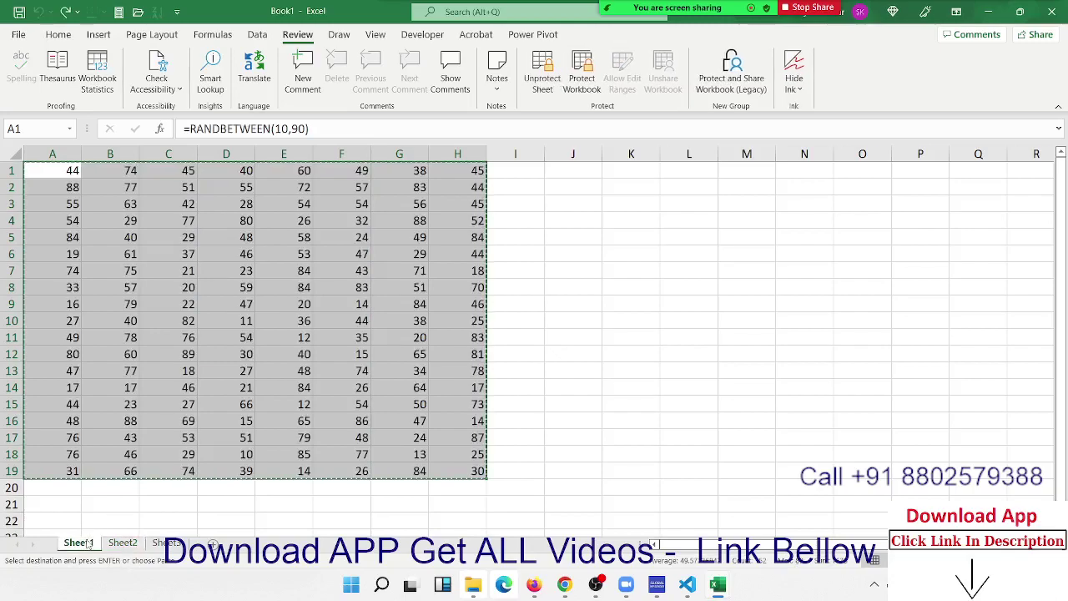
pyautogui.click(193, 392)
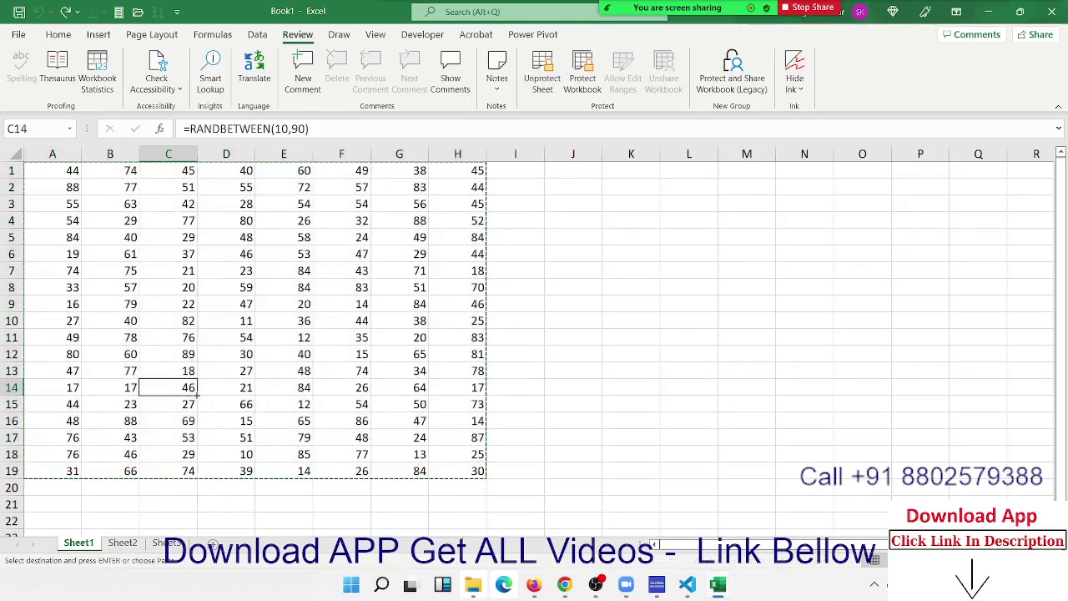
pyautogui.press('Escape')
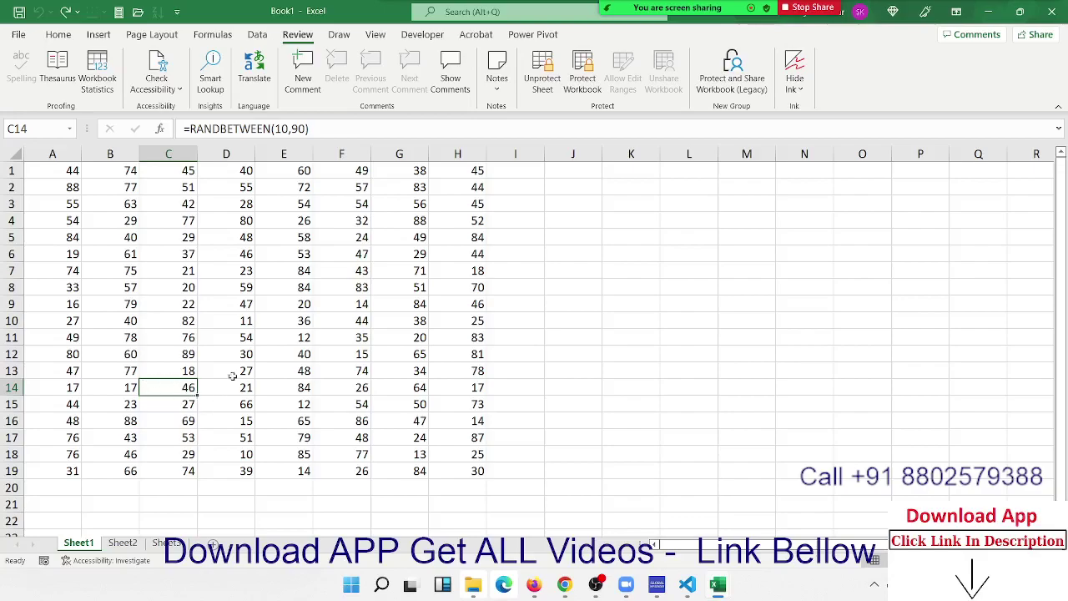
# Step: Test selecting D11, the whole number block, B4 and E8 on protected Sheet1
pyautogui.click(241, 337)
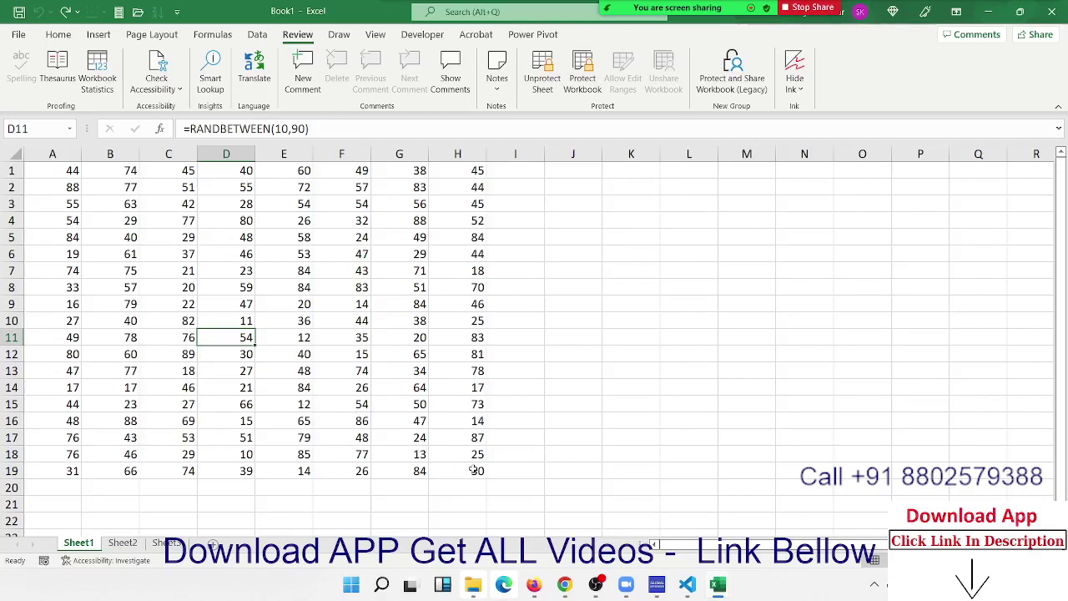
pyautogui.moveTo(469, 468)
pyautogui.mouseDown()
pyautogui.moveTo(86, 165)
pyautogui.moveTo(75, 172)
pyautogui.mouseUp()
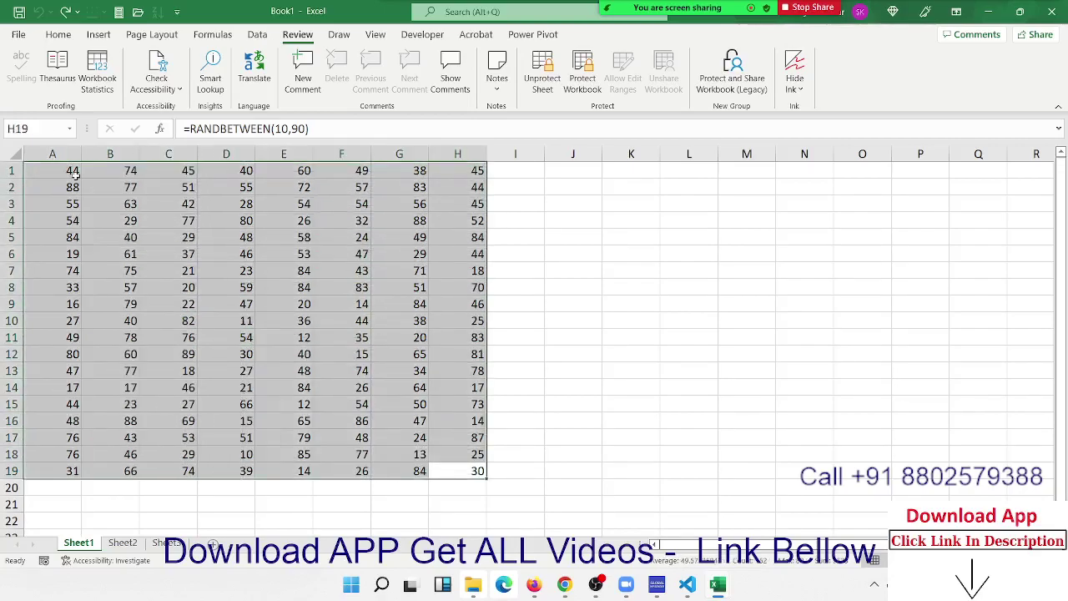
pyautogui.click(131, 220)
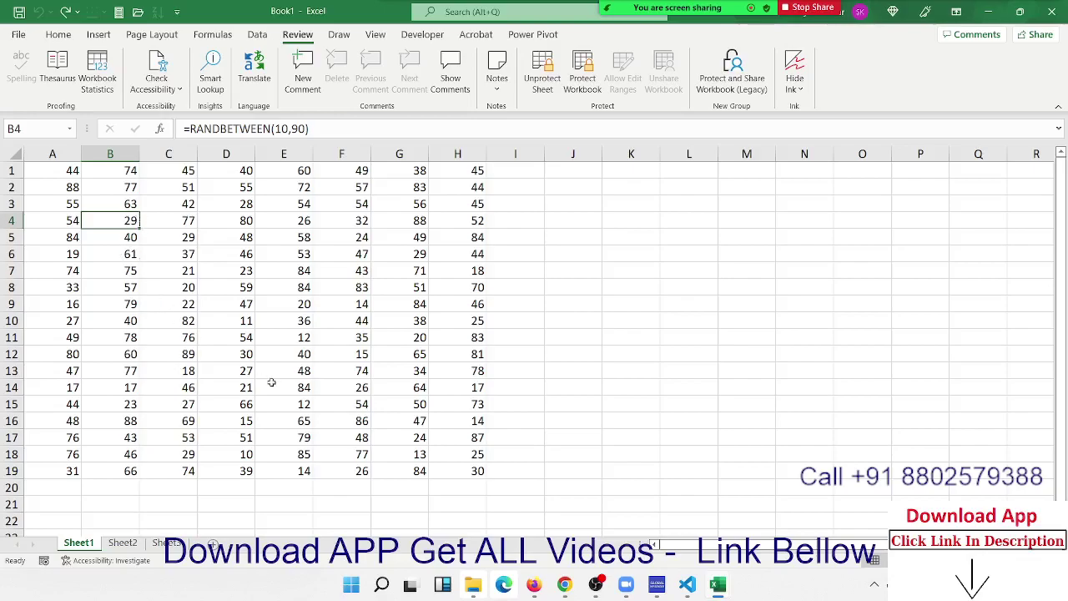
pyautogui.click(274, 285)
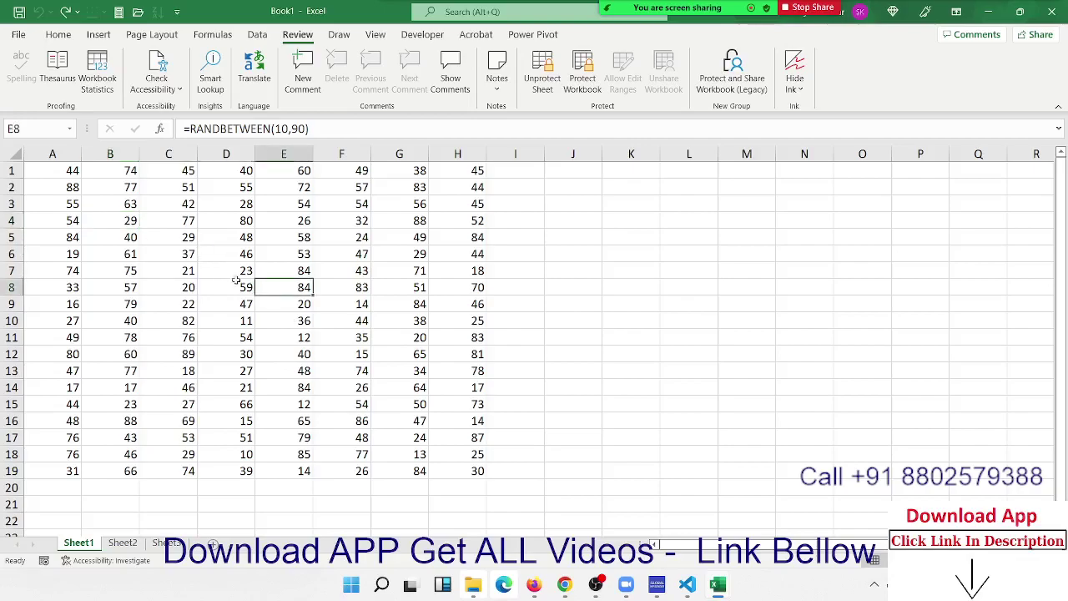
# Step: Unprotect Sheet1 without needing a password
pyautogui.click(574, 338)
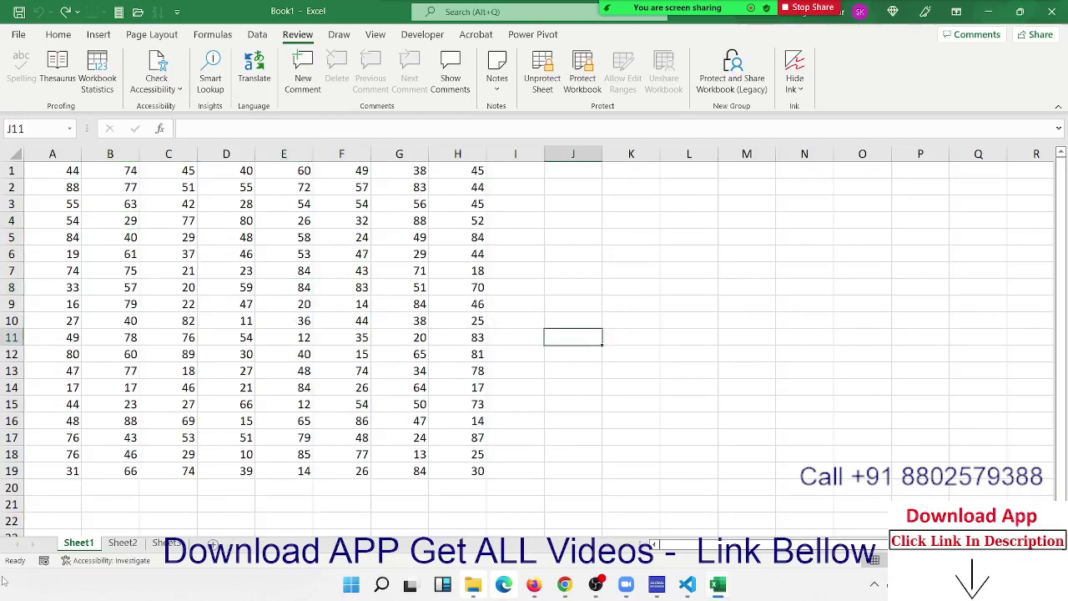
pyautogui.rightClick(75, 540)
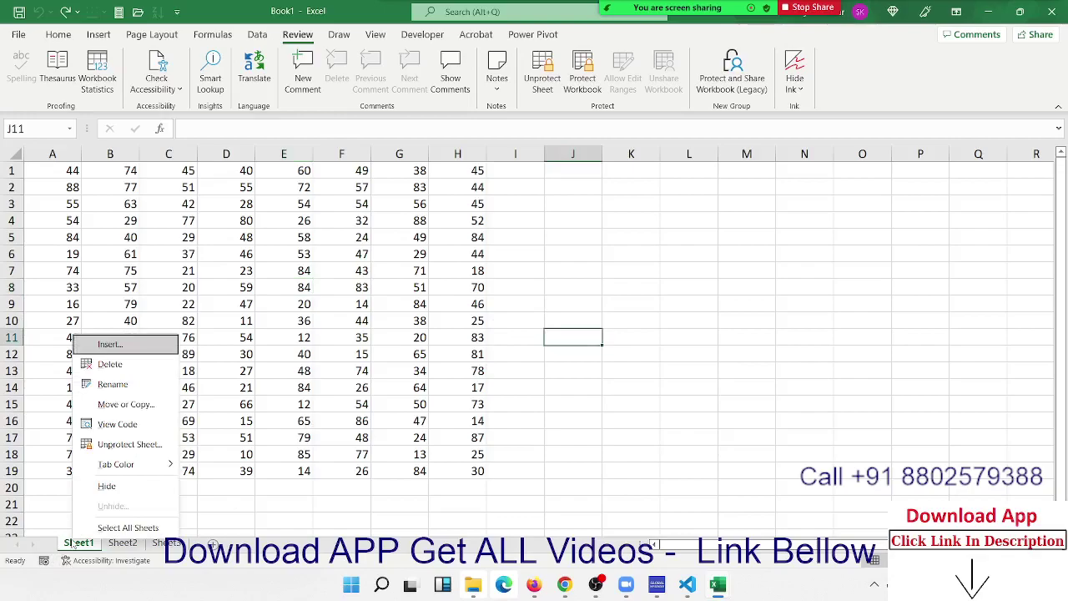
pyautogui.click(129, 444)
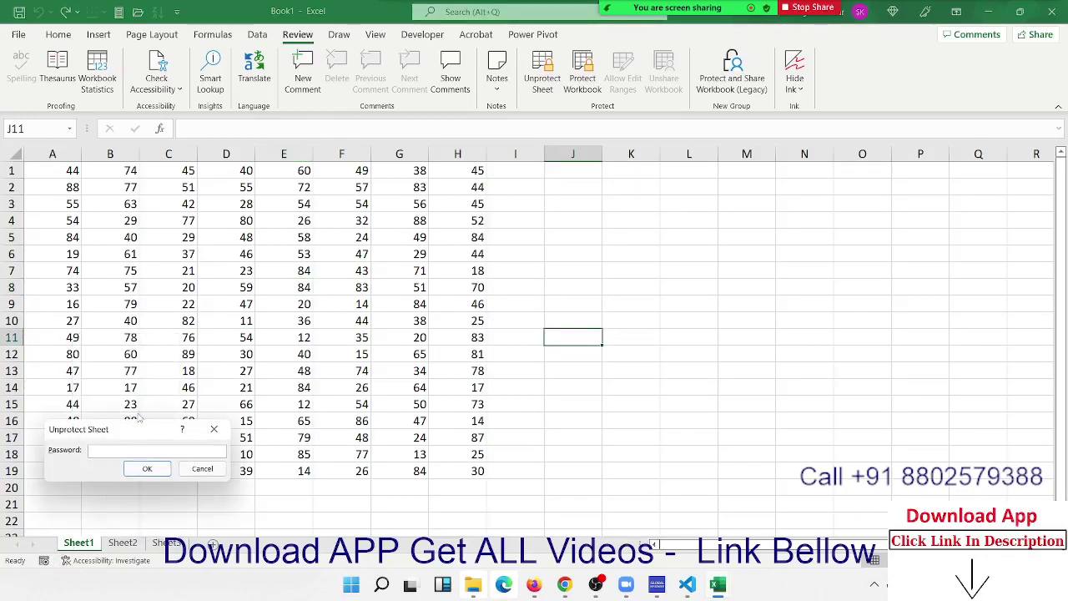
pyautogui.click(147, 468)
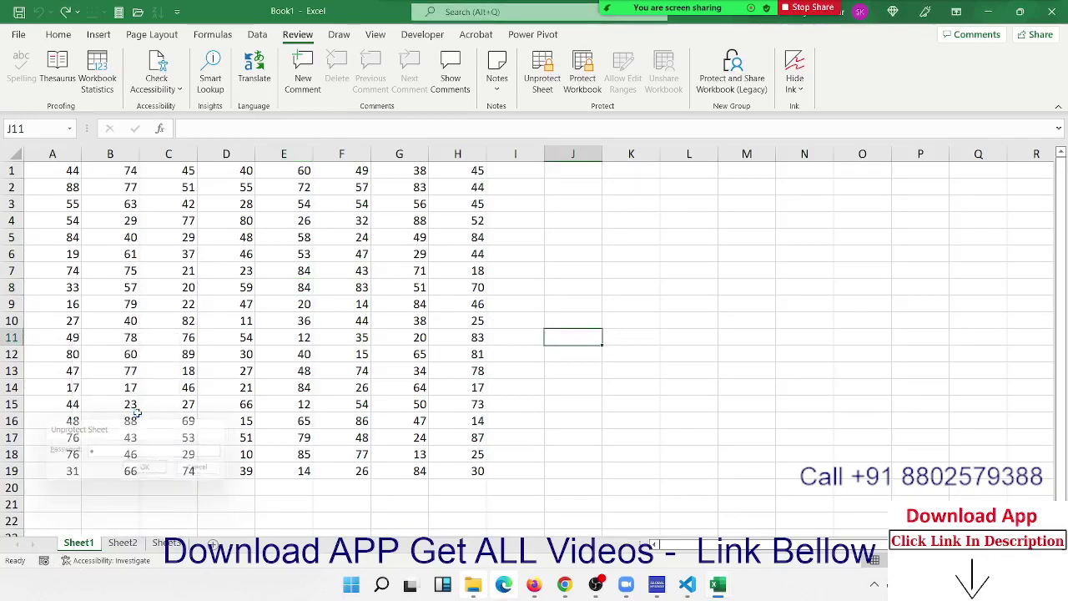
# Step: Re-protect Sheet1 allowing Format cells, then confirm deleting in C5:H13 is blocked
pyautogui.rightClick(71, 542)
pyautogui.click(114, 442)
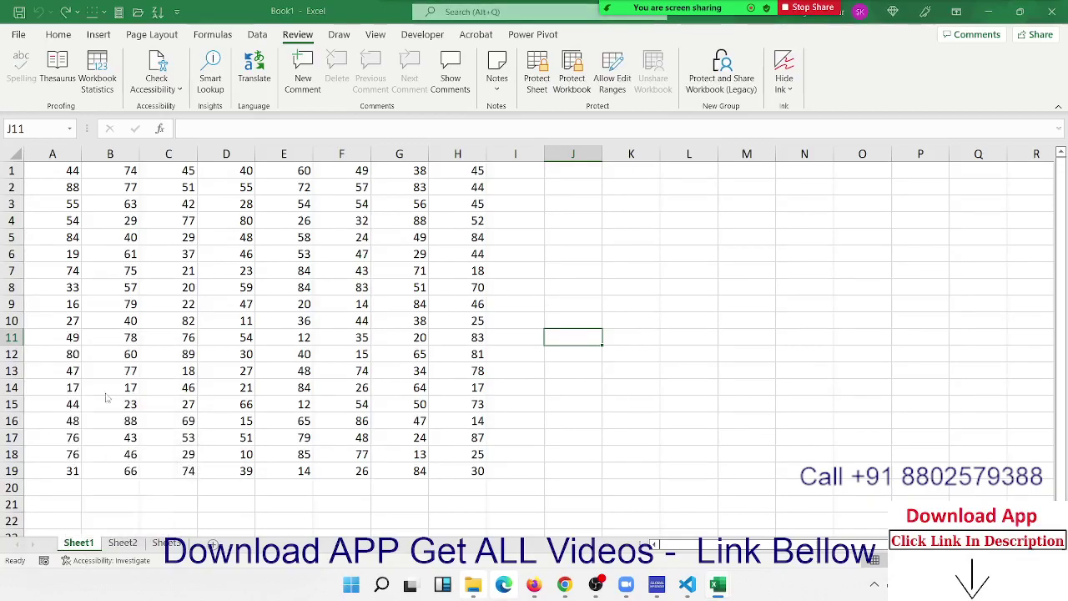
pyautogui.moveTo(87, 285)
pyautogui.mouseDown()
pyautogui.moveTo(590, 218)
pyautogui.moveTo(668, 185)
pyautogui.mouseUp()
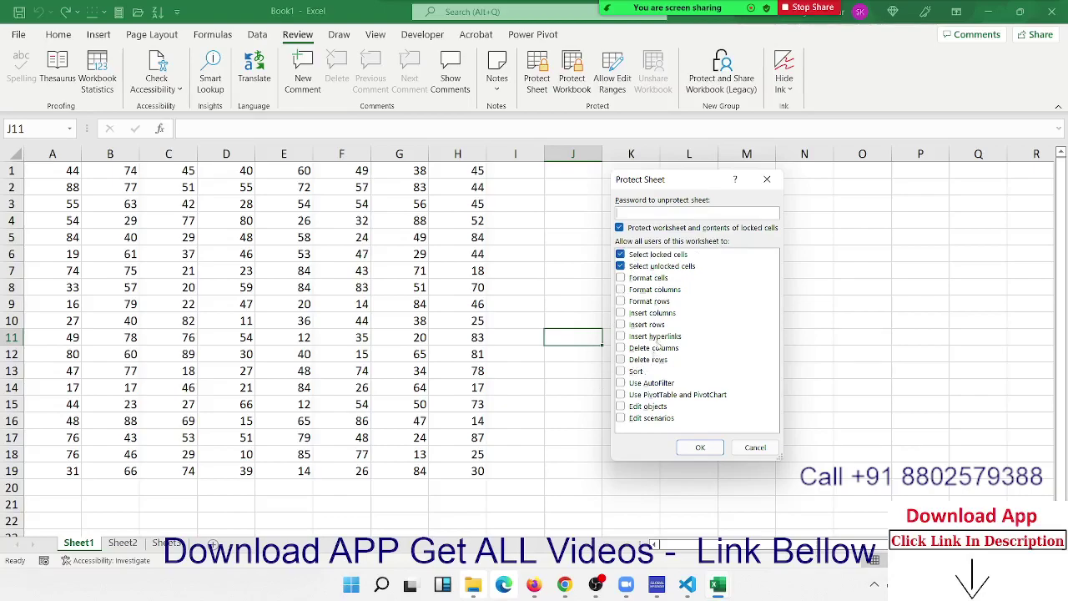
pyautogui.click(622, 278)
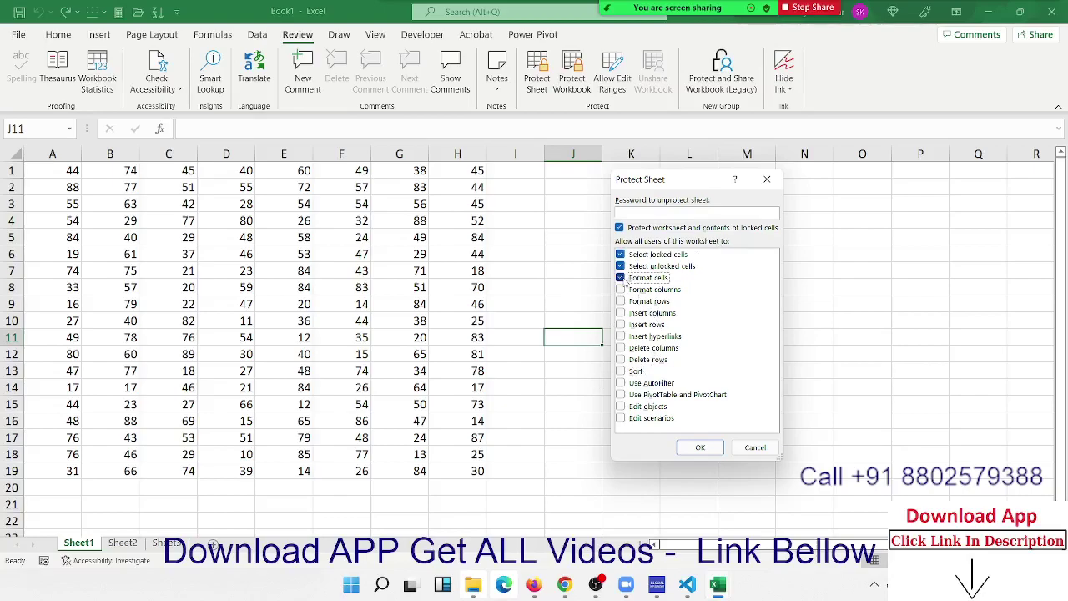
pyautogui.click(684, 444)
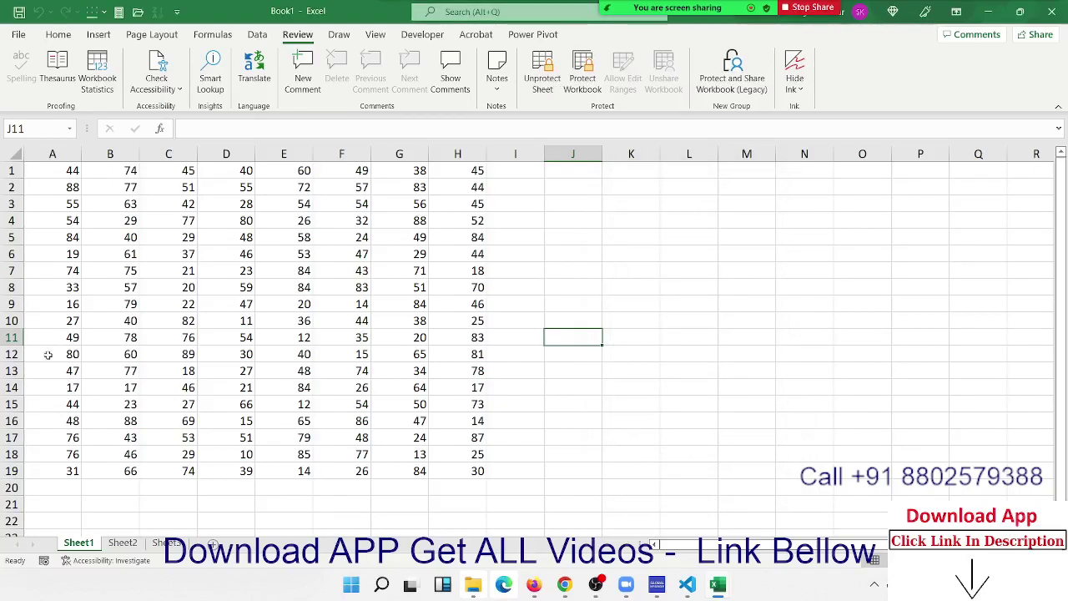
pyautogui.moveTo(439, 367); pyautogui.dragTo(145, 232)
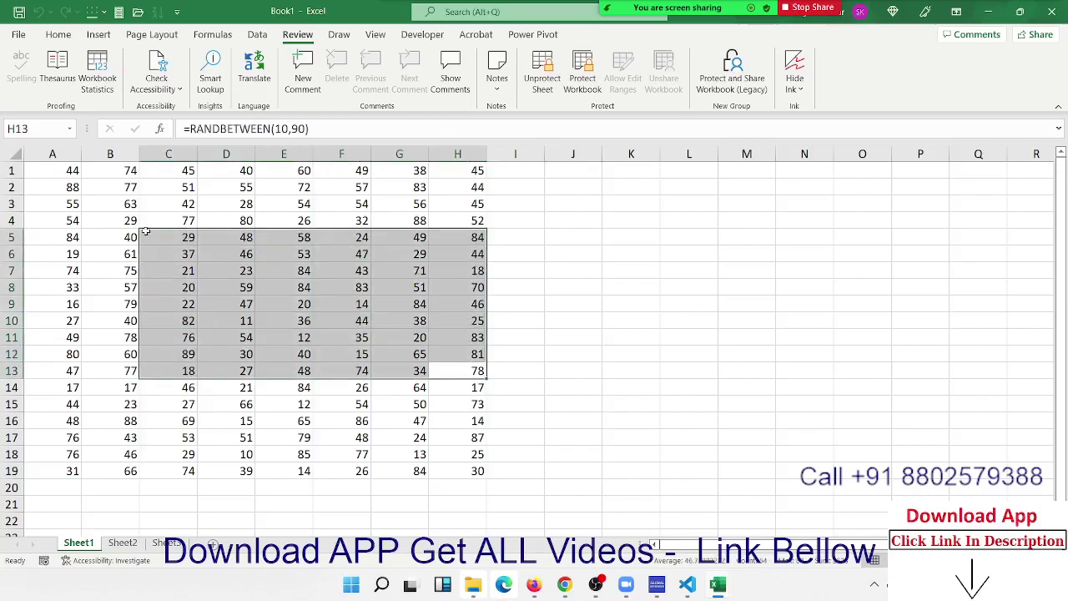
pyautogui.press('Delete')
pyautogui.press('Return')
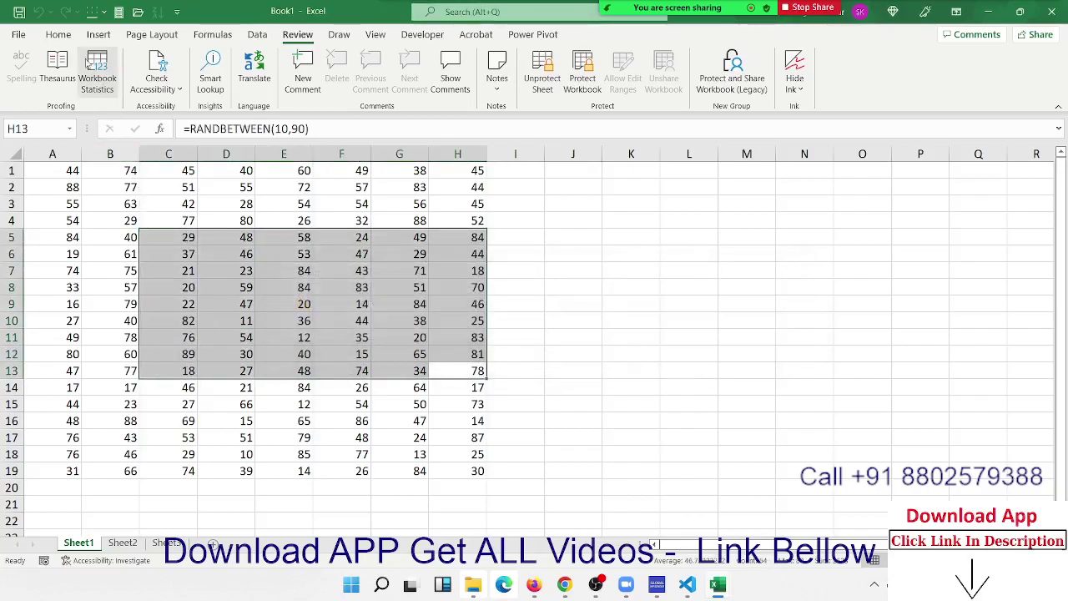
# Step: Test a yellow-green fill on C5:H13, then undo it
pyautogui.click(58, 34)
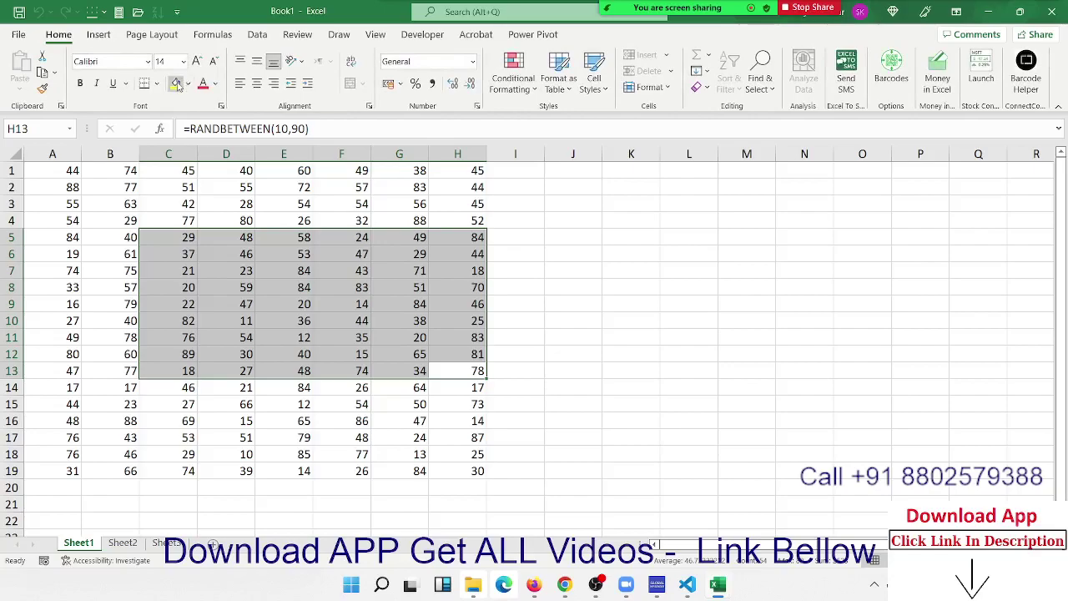
pyautogui.click(176, 84)
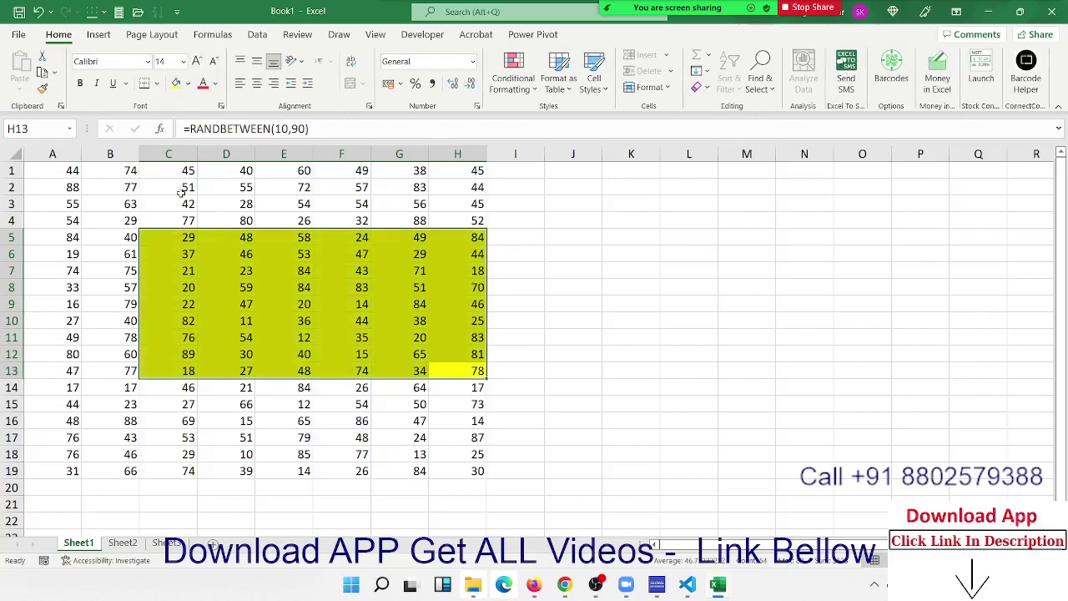
pyautogui.hotkey('ctrl', 'z')
pyautogui.click(547, 283)
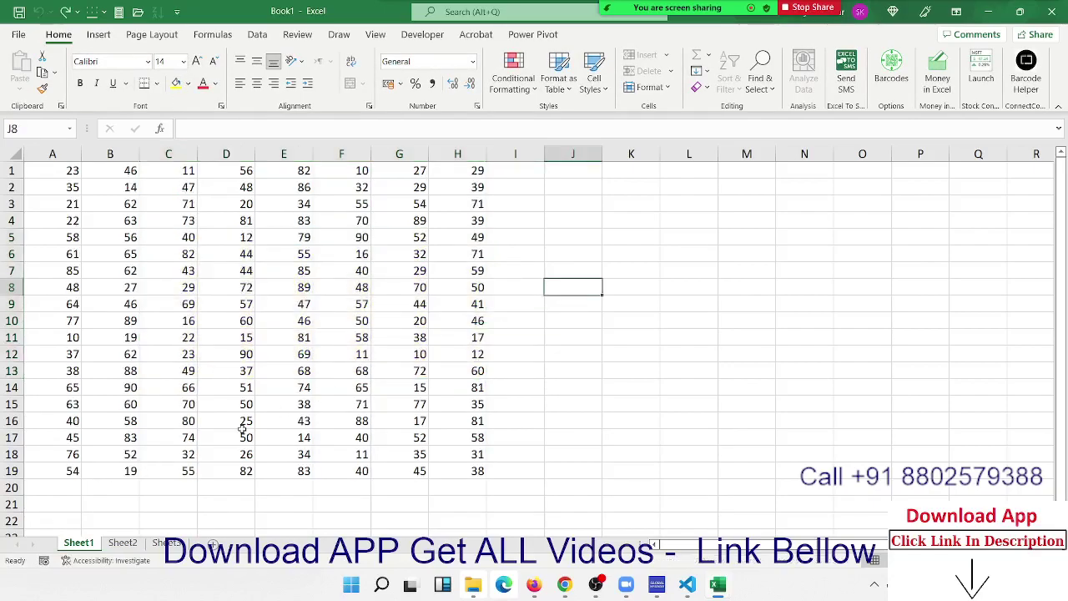
# Step: Re-protect Sheet1 with Format cells and both cell-selection permissions cleared, then test editing
pyautogui.rightClick(93, 547)
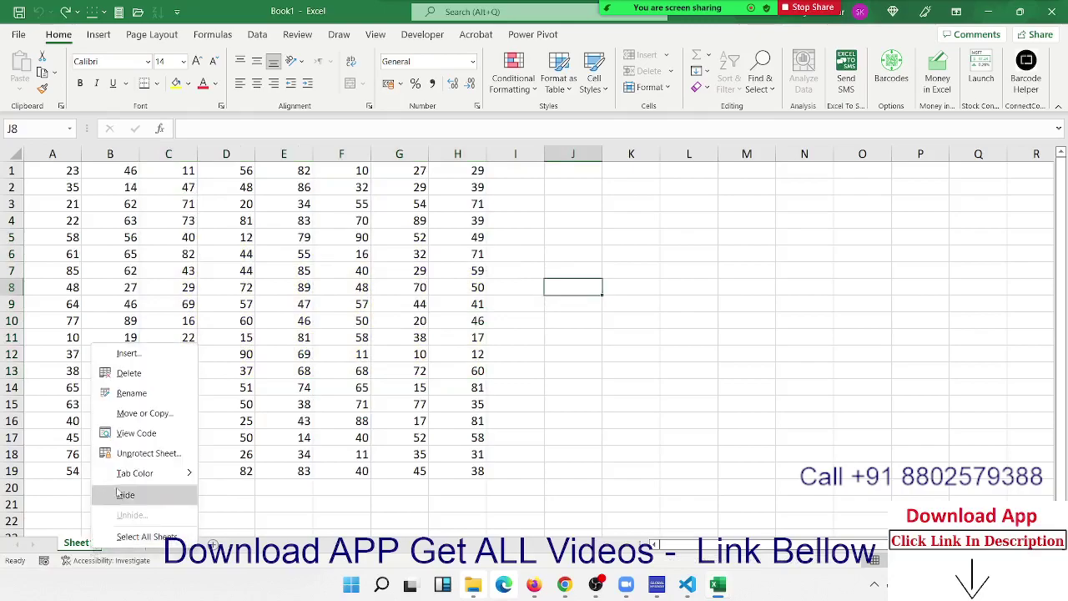
pyautogui.click(127, 456)
pyautogui.rightClick(83, 551)
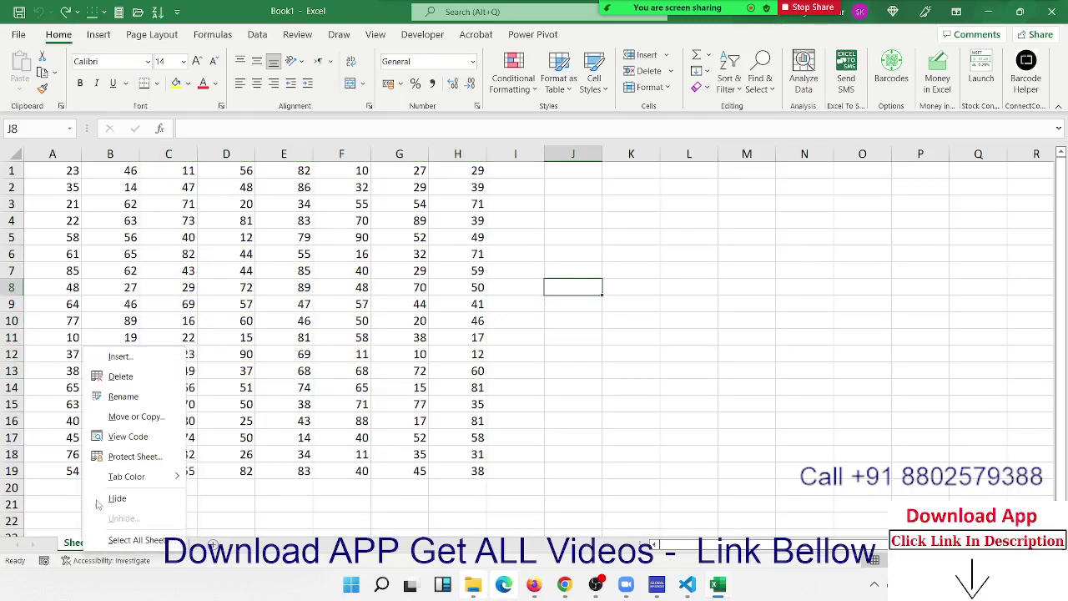
pyautogui.click(133, 457)
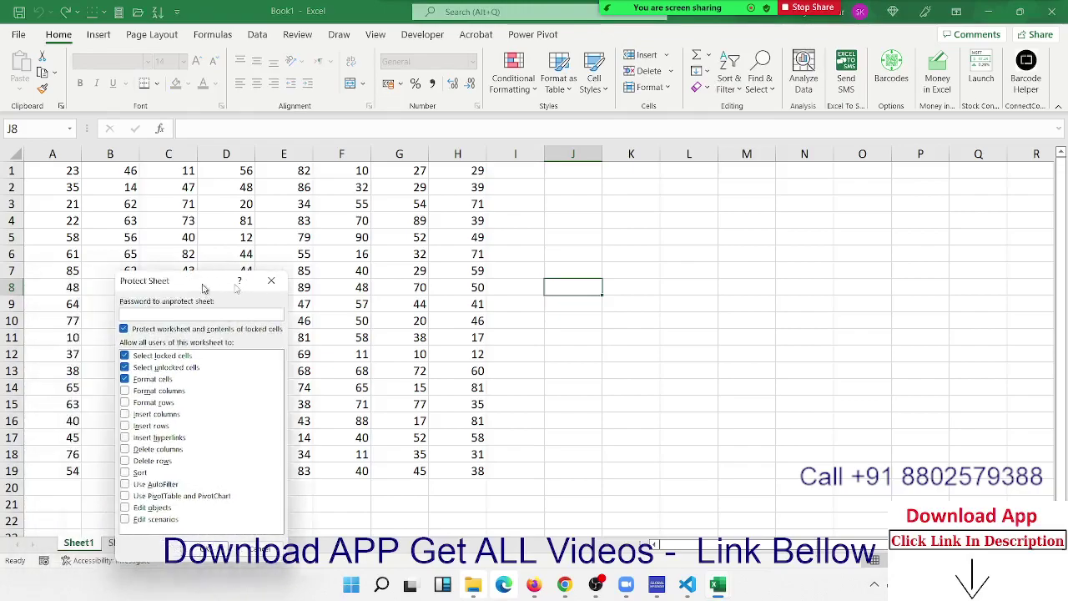
pyautogui.click(463, 314)
pyautogui.click(463, 338)
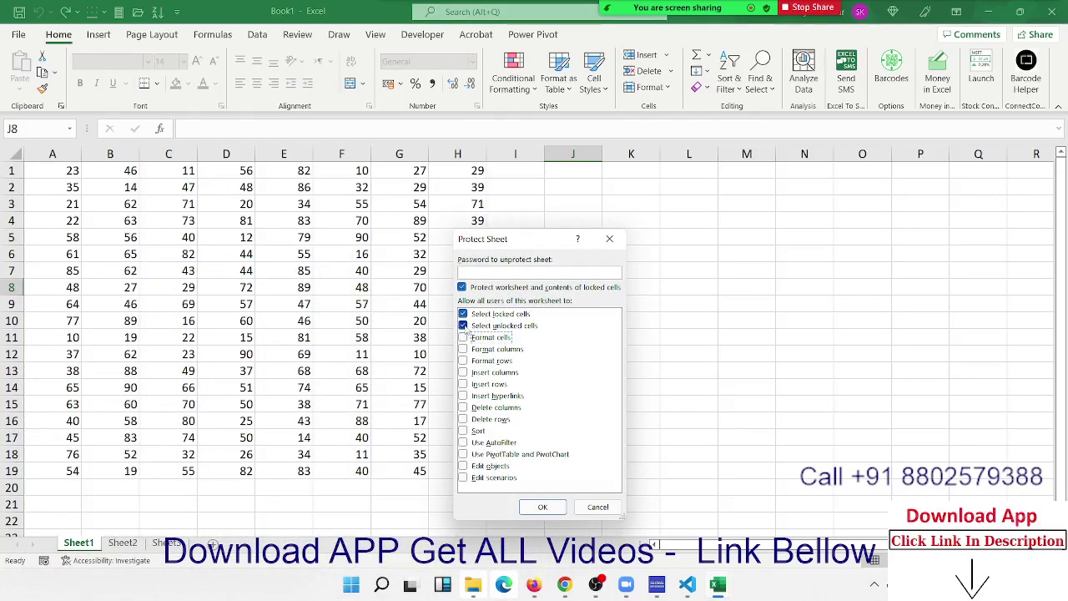
pyautogui.click(463, 326)
pyautogui.moveTo(483, 240); pyautogui.dragTo(608, 176)
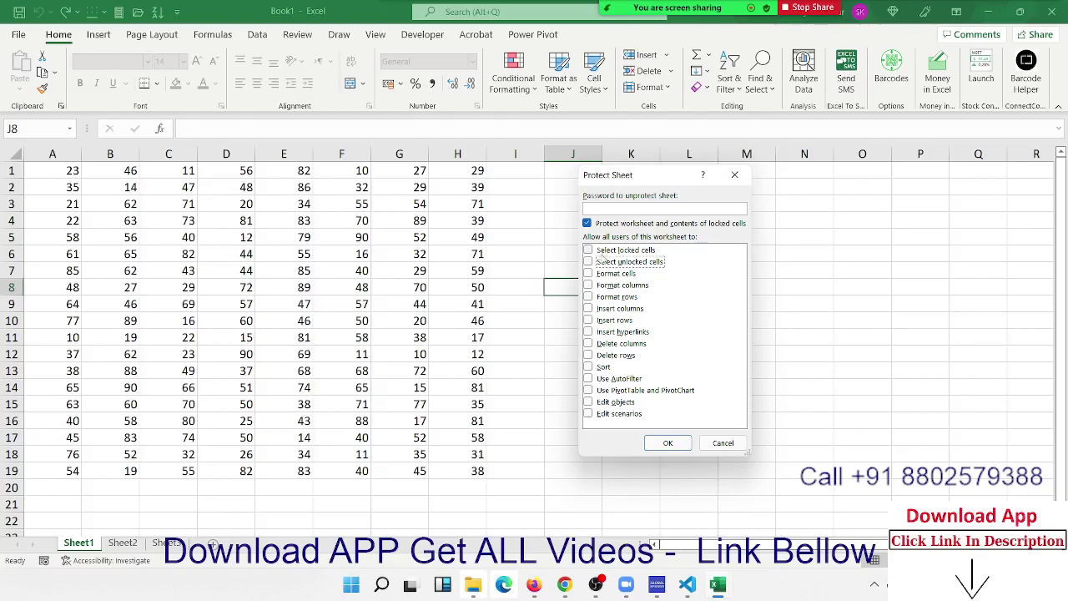
pyautogui.click(669, 443)
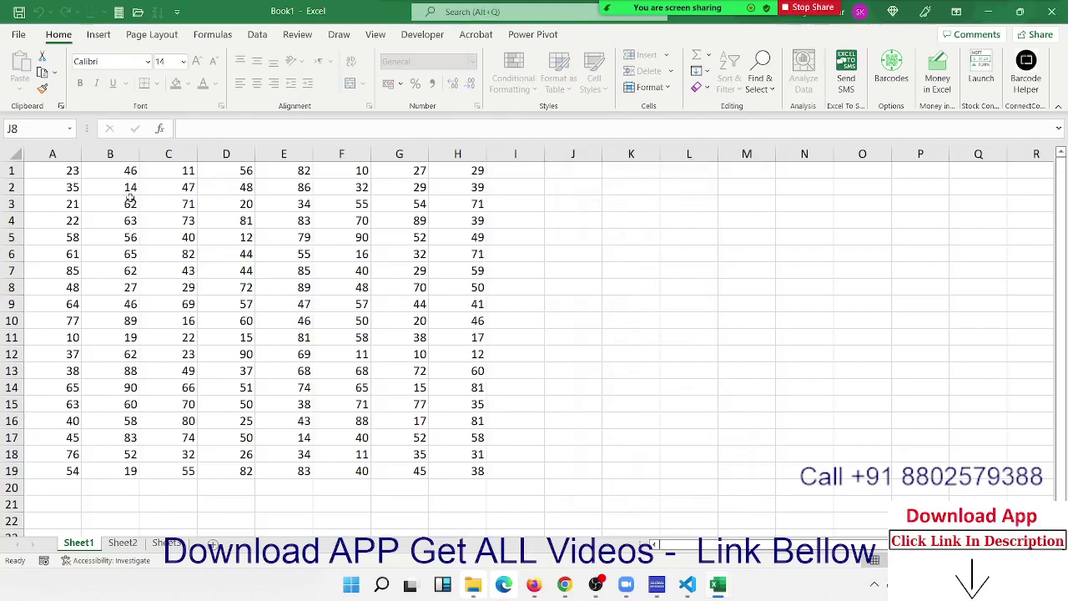
pyautogui.doubleClick(268, 353)
# Step: Dismiss the protected-sheet warning and close the meeting participants list
pyautogui.click(538, 326)
pyautogui.click(588, 25)
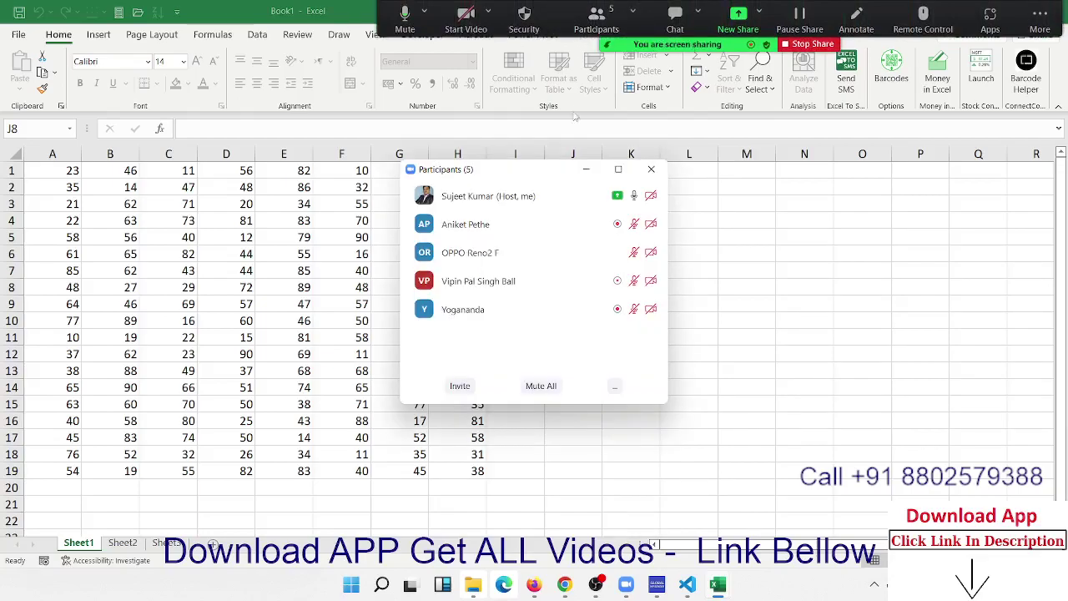
pyautogui.moveTo(605, 313)
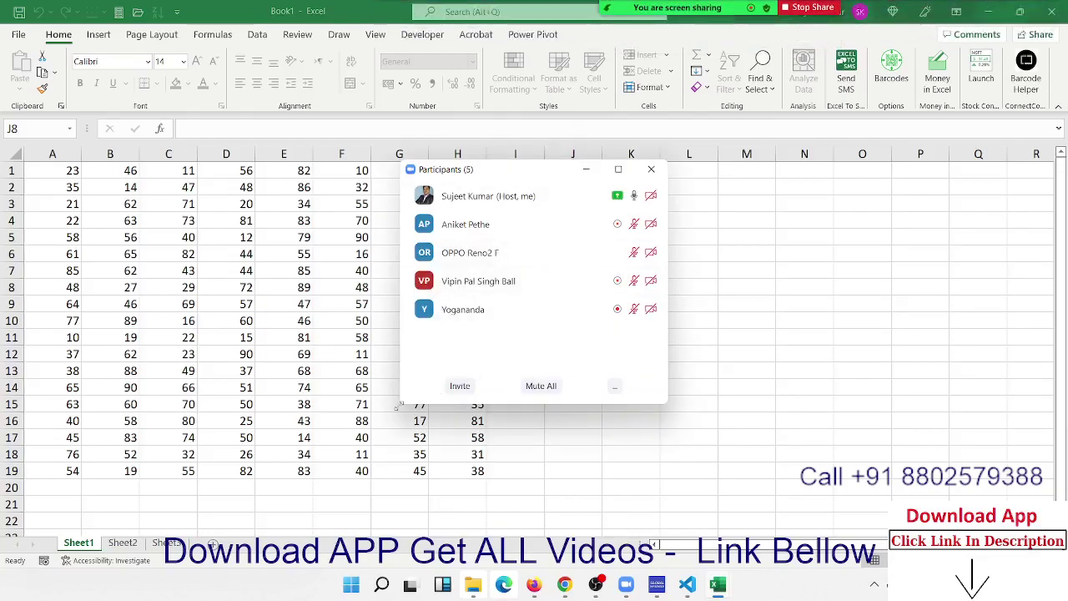
pyautogui.hotkey('alt', 'u')
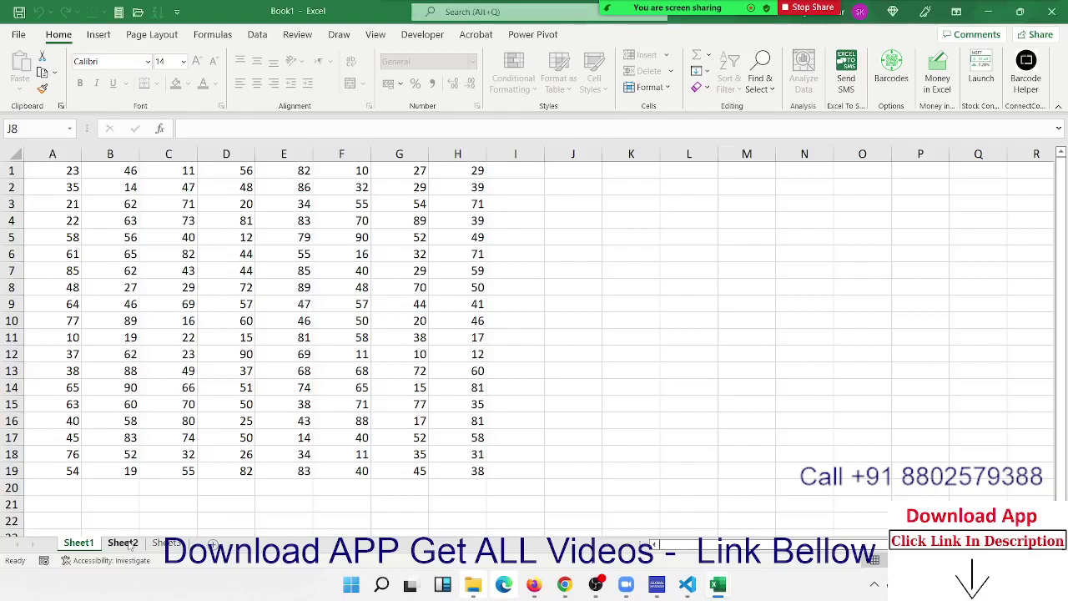
# Step: On Sheet2, fill C4:F10 with yellow and deselect to view the result
pyautogui.click(124, 542)
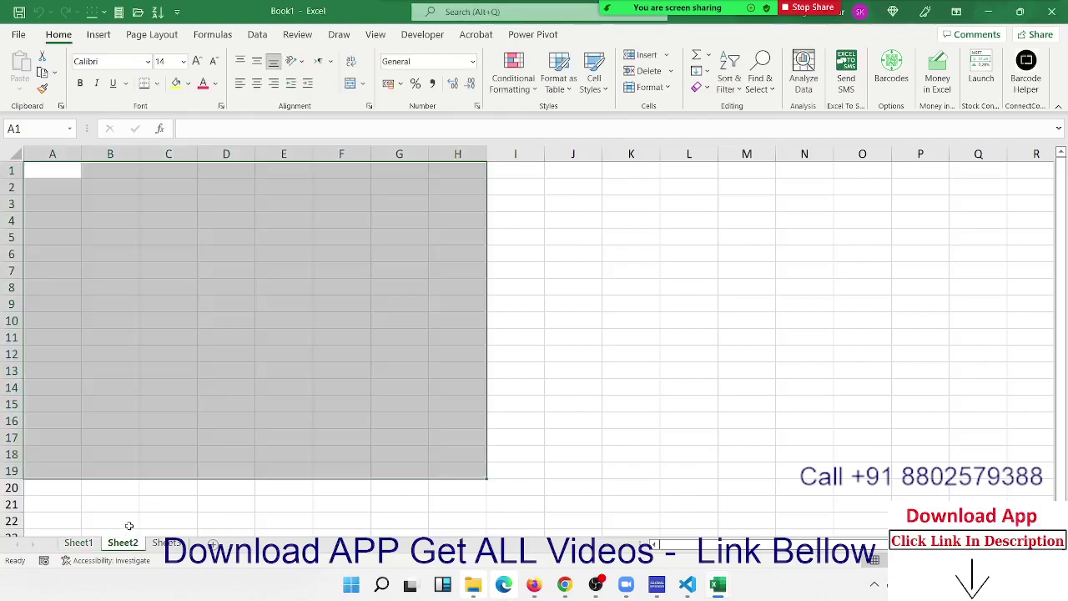
pyautogui.click(130, 301)
pyautogui.click(141, 233)
pyautogui.moveTo(177, 215); pyautogui.dragTo(365, 321)
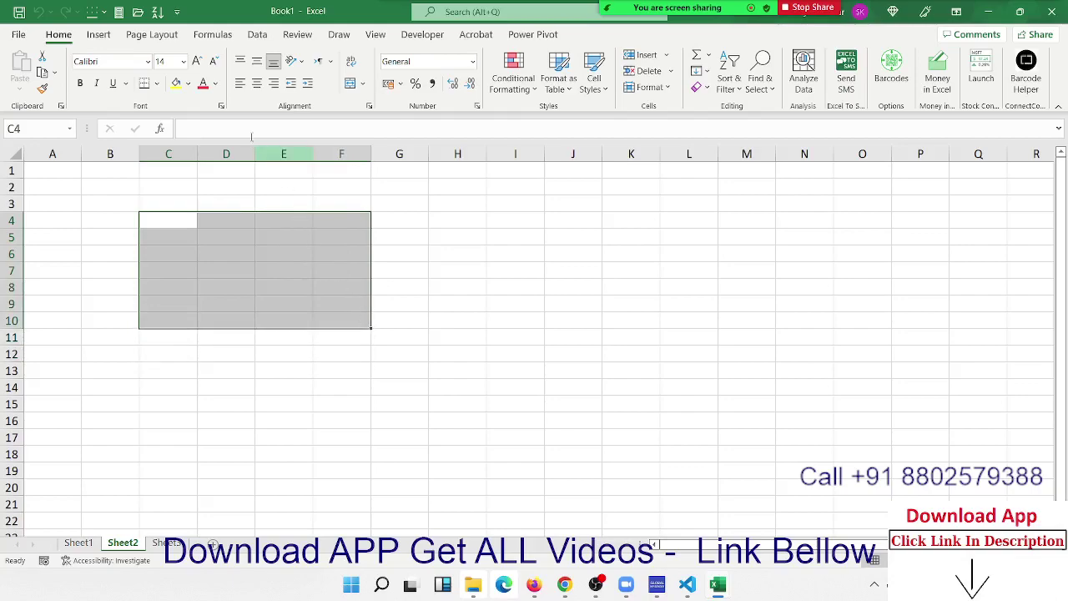
pyautogui.click(177, 82)
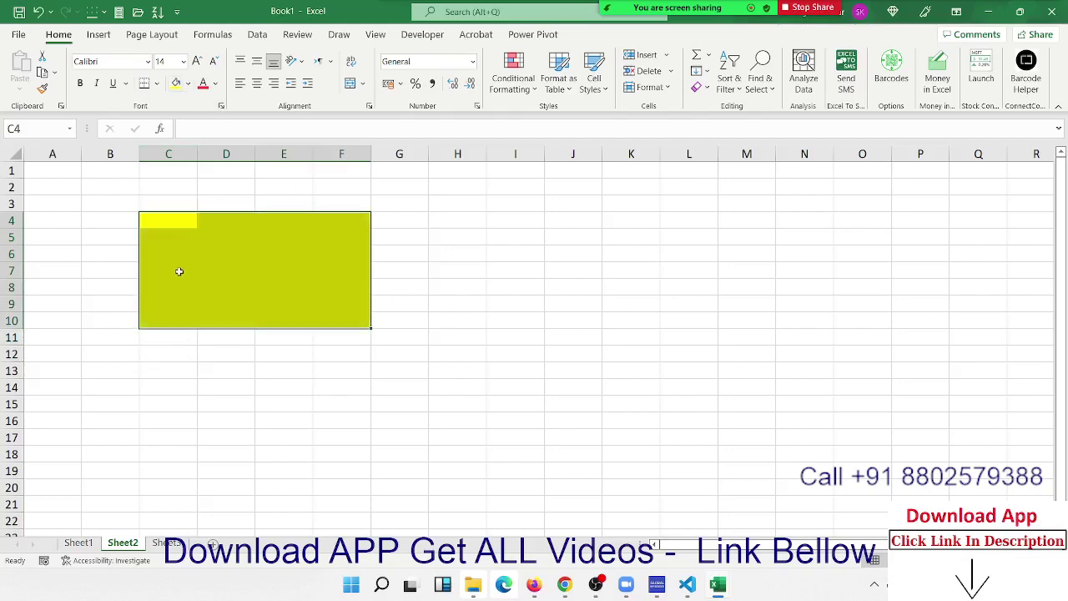
pyautogui.click(331, 351)
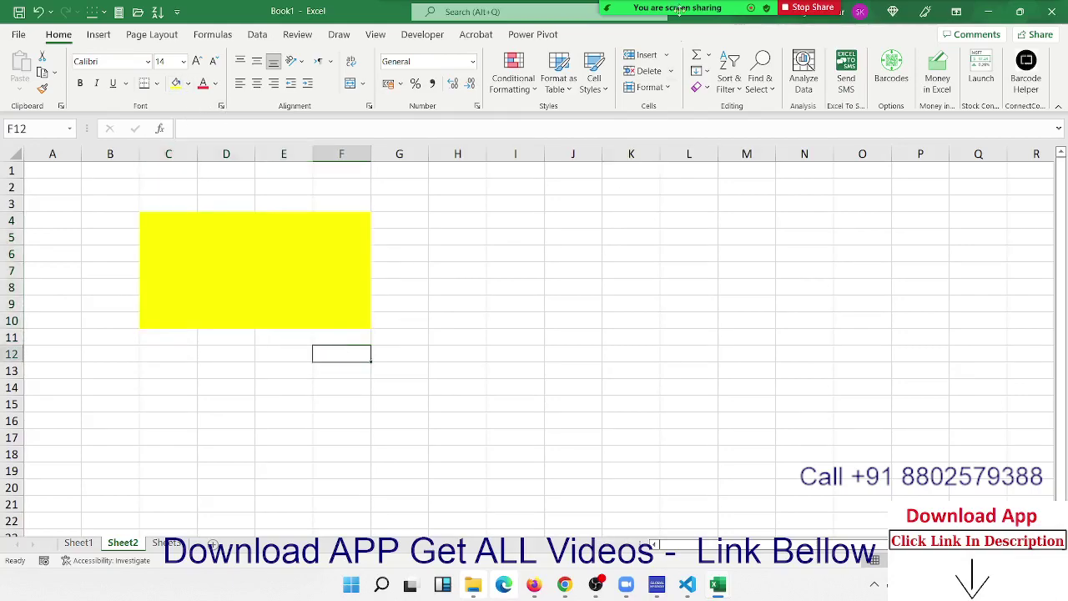
pyautogui.moveTo(678, 10)
pyautogui.click(596, 18)
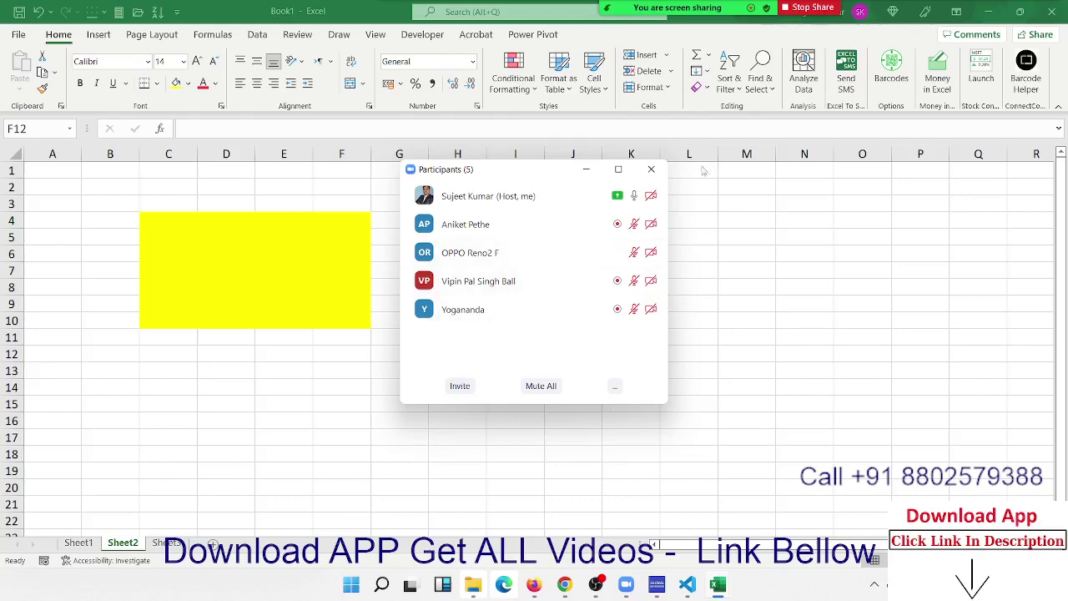
# Step: Close the participants list, then open Sheet2's Protect Sheet dialog and close it unapplied
pyautogui.click(650, 169)
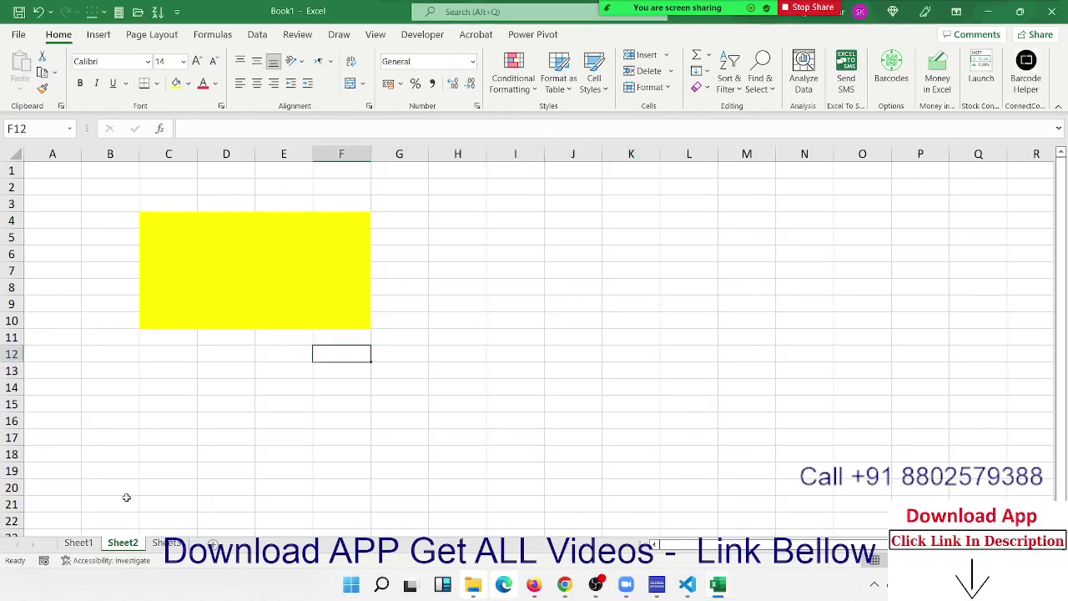
pyautogui.rightClick(125, 544)
pyautogui.click(177, 450)
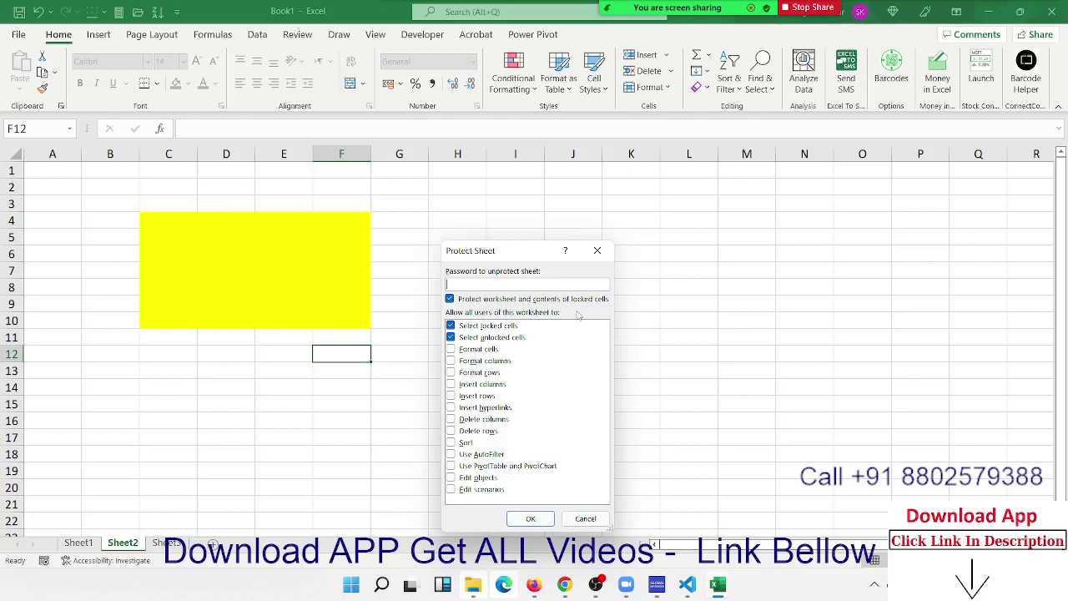
pyautogui.click(597, 250)
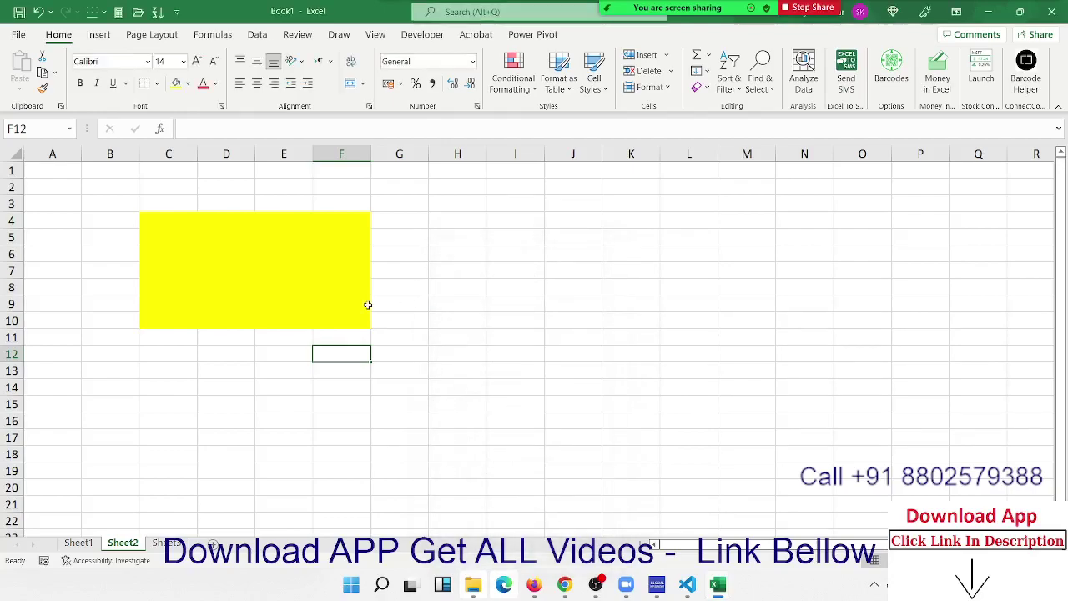
pyautogui.click(91, 183)
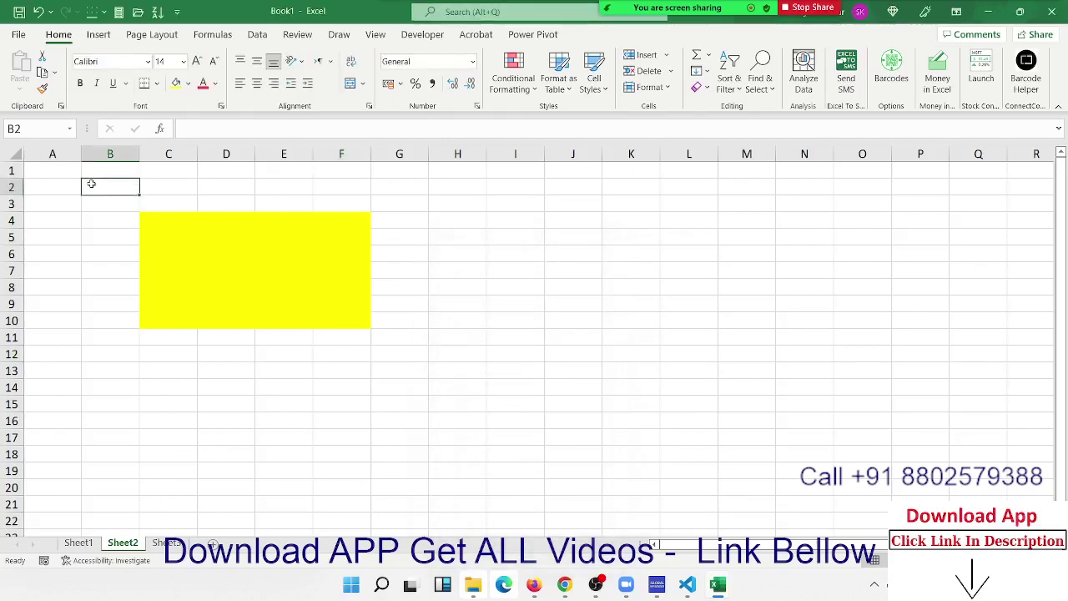
pyautogui.rightClick(91, 183)
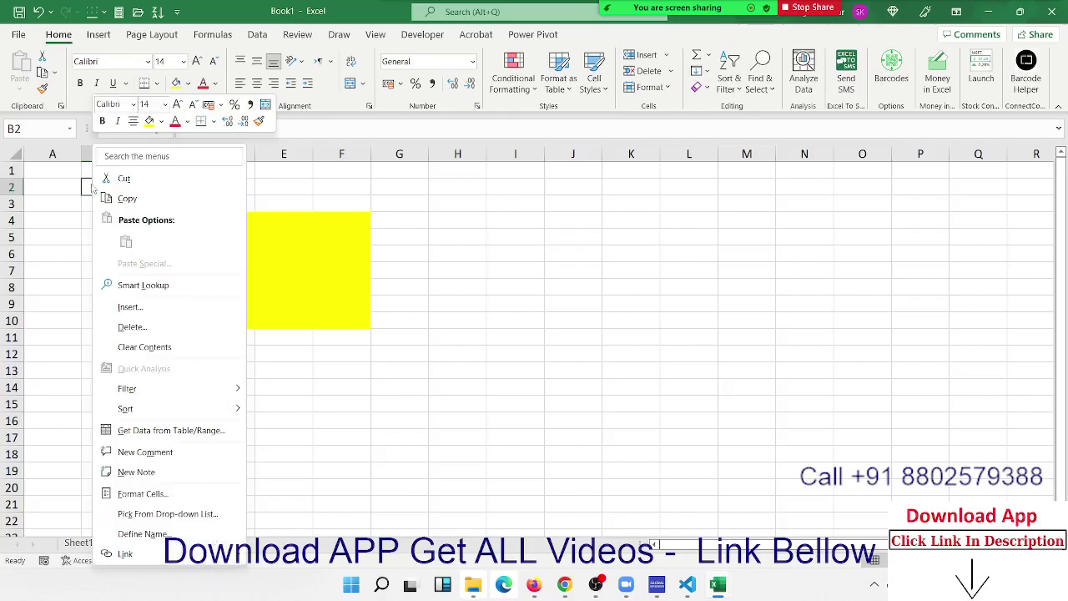
pyautogui.click(170, 494)
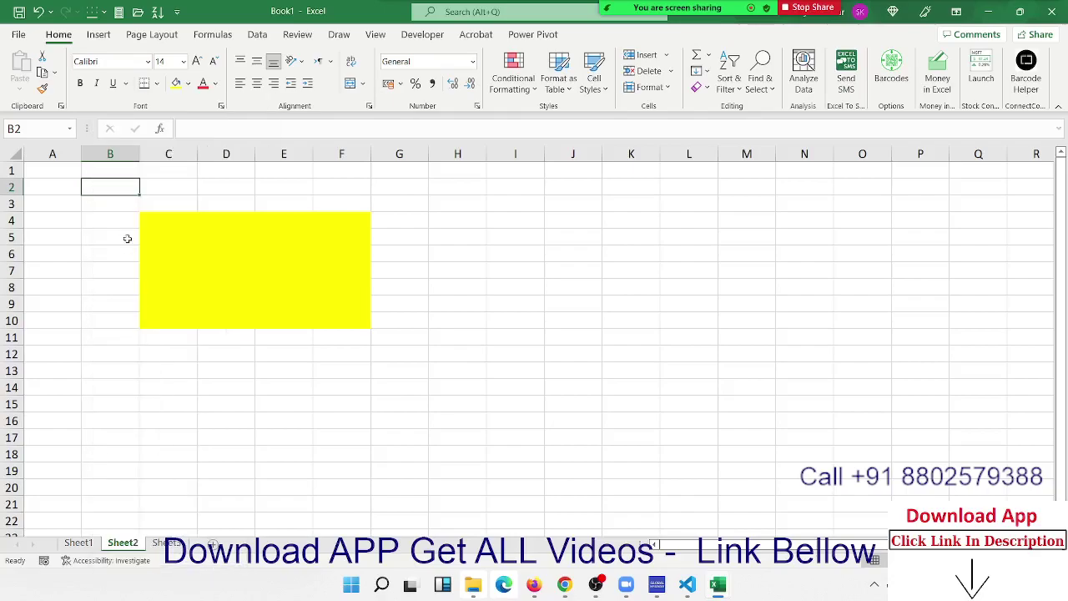
pyautogui.moveTo(179, 215)
pyautogui.mouseDown()
pyautogui.moveTo(549, 244)
pyautogui.moveTo(811, 195)
pyautogui.mouseUp()
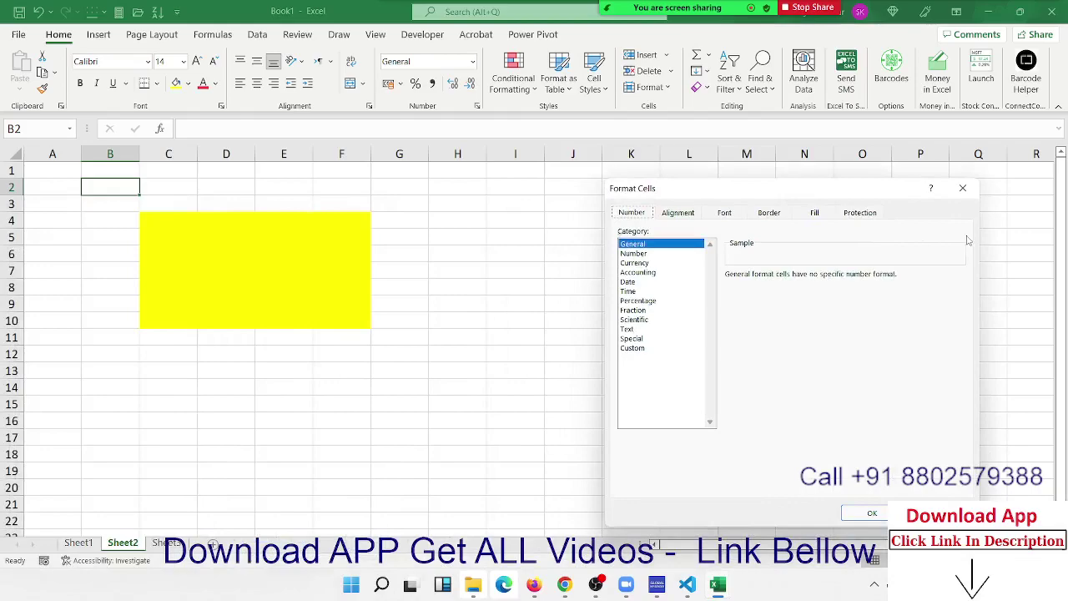
pyautogui.click(848, 216)
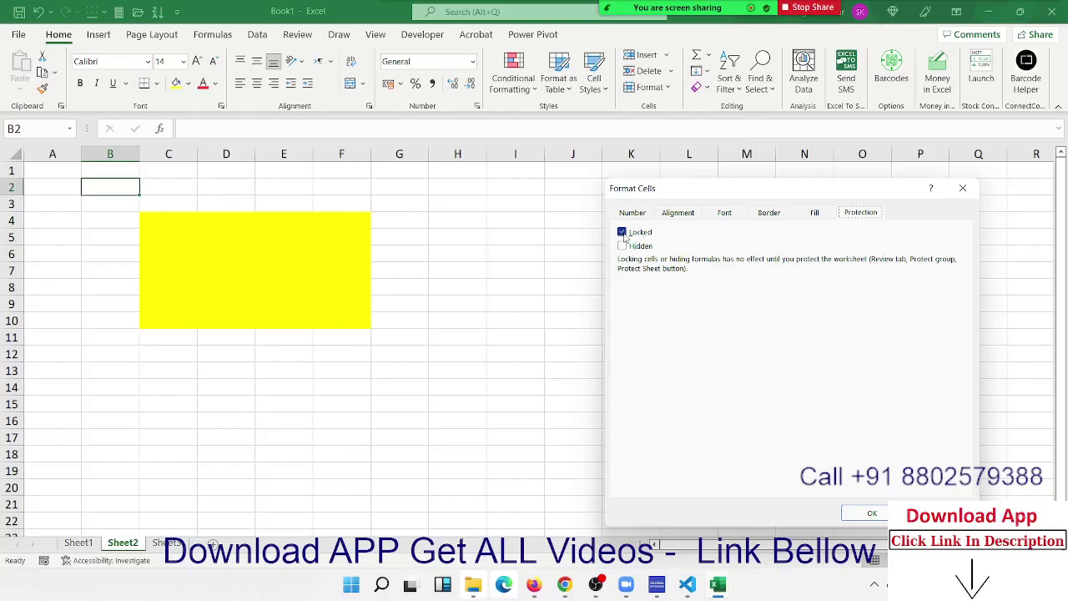
pyautogui.click(622, 233)
pyautogui.click(623, 233)
pyautogui.click(872, 512)
pyautogui.moveTo(360, 321)
pyautogui.mouseDown()
pyautogui.moveTo(259, 242)
pyautogui.moveTo(172, 215)
pyautogui.mouseUp()
# Step: Clear the Locked option for C4:F10 under Format Cells > Protection
pyautogui.rightClick(222, 236)
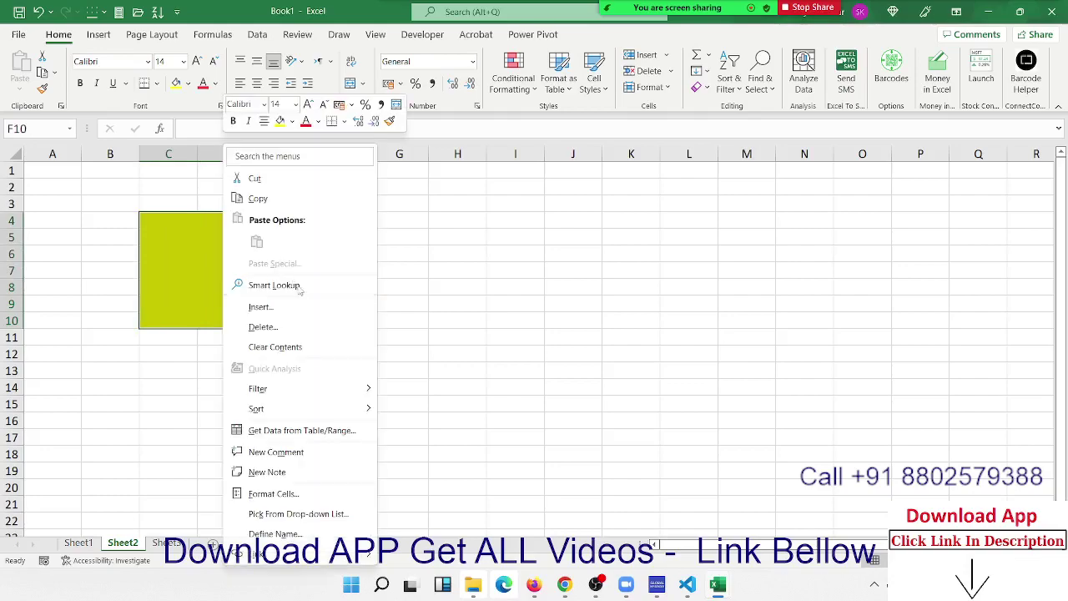
pyautogui.click(289, 494)
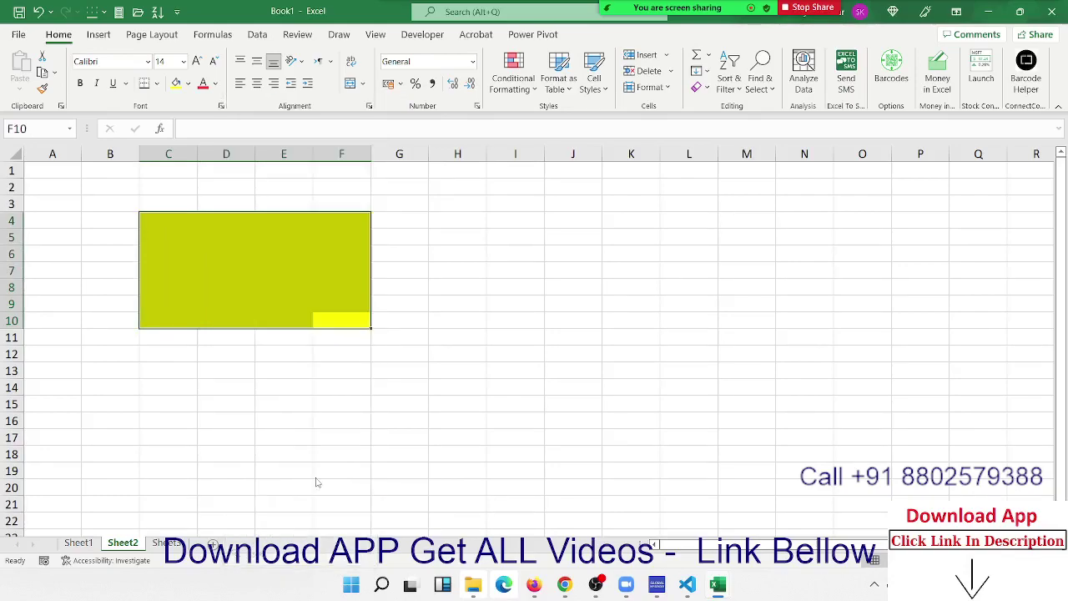
pyautogui.click(119, 268)
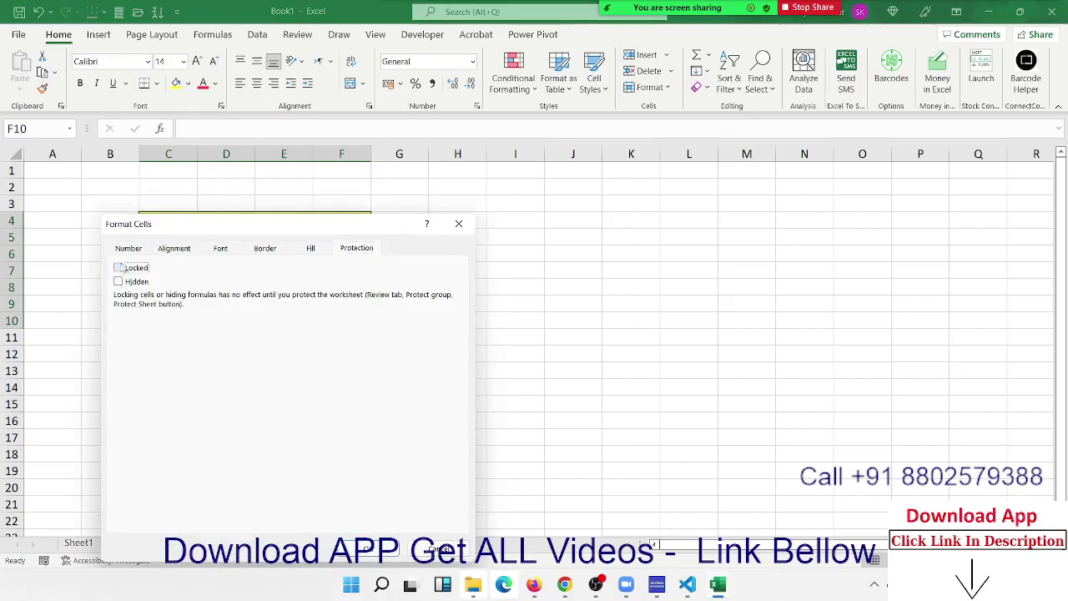
pyautogui.moveTo(224, 231); pyautogui.dragTo(596, 172)
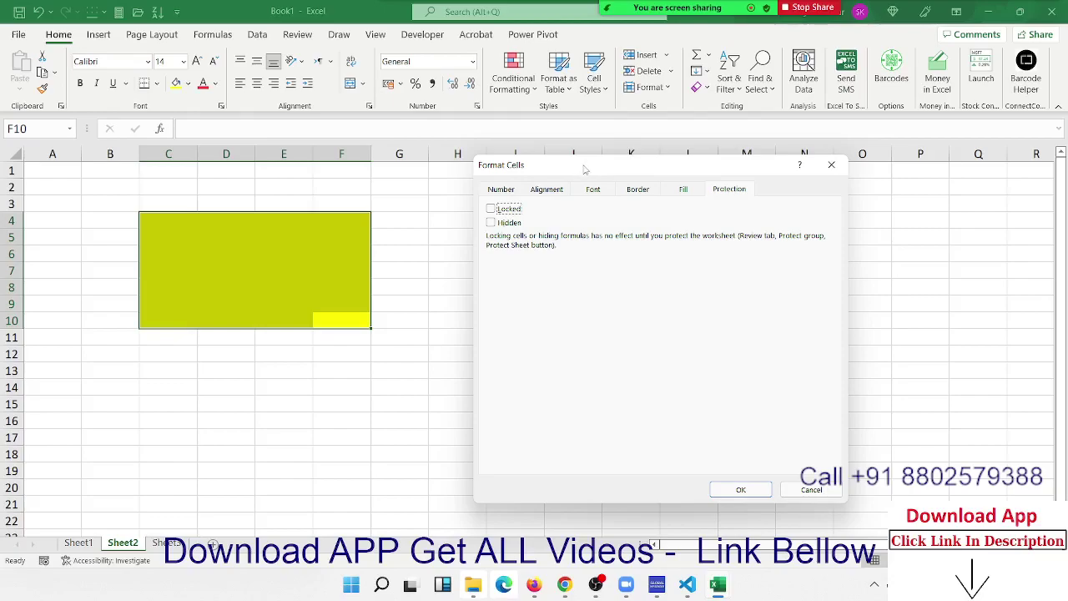
pyautogui.click(740, 489)
# Step: Reselect the yellow C4:F10 range and check cells C14 and D8
pyautogui.click(457, 422)
pyautogui.moveTo(359, 324); pyautogui.dragTo(155, 226)
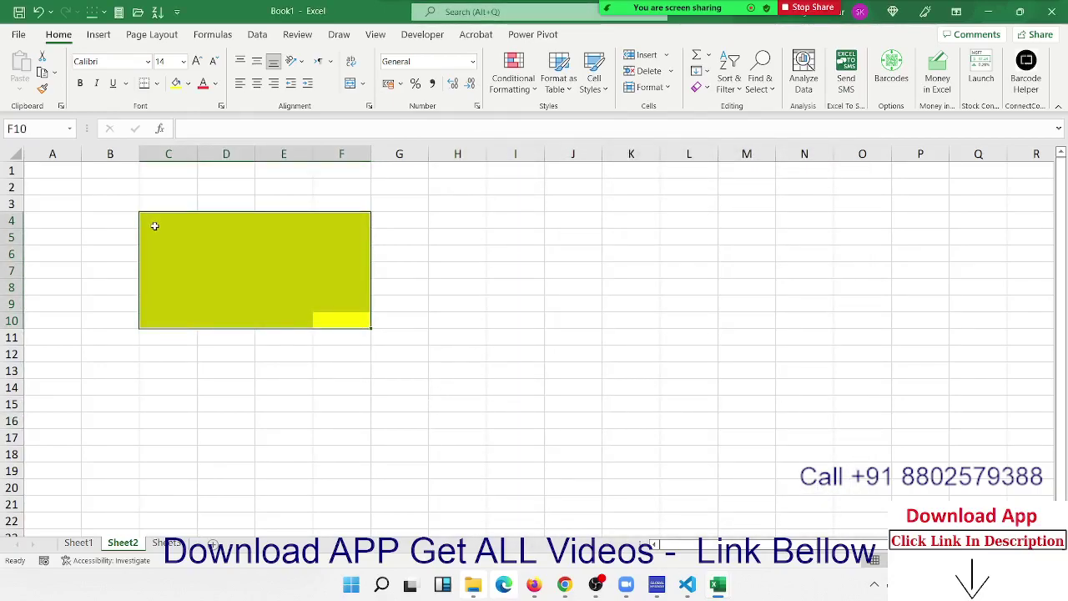
pyautogui.moveTo(331, 316); pyautogui.dragTo(153, 221)
pyautogui.click(188, 385)
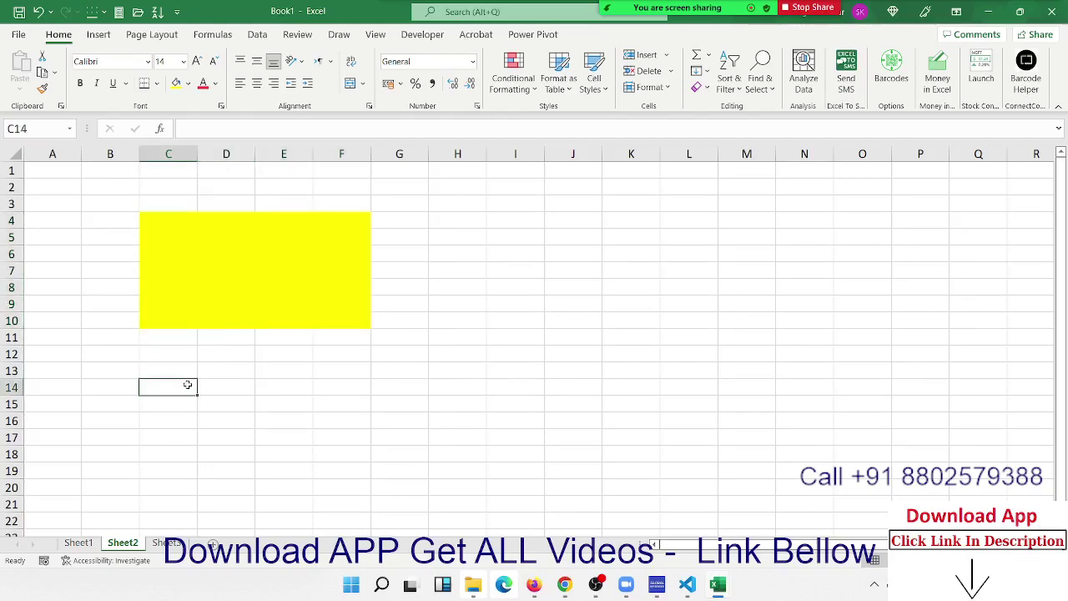
pyautogui.click(208, 288)
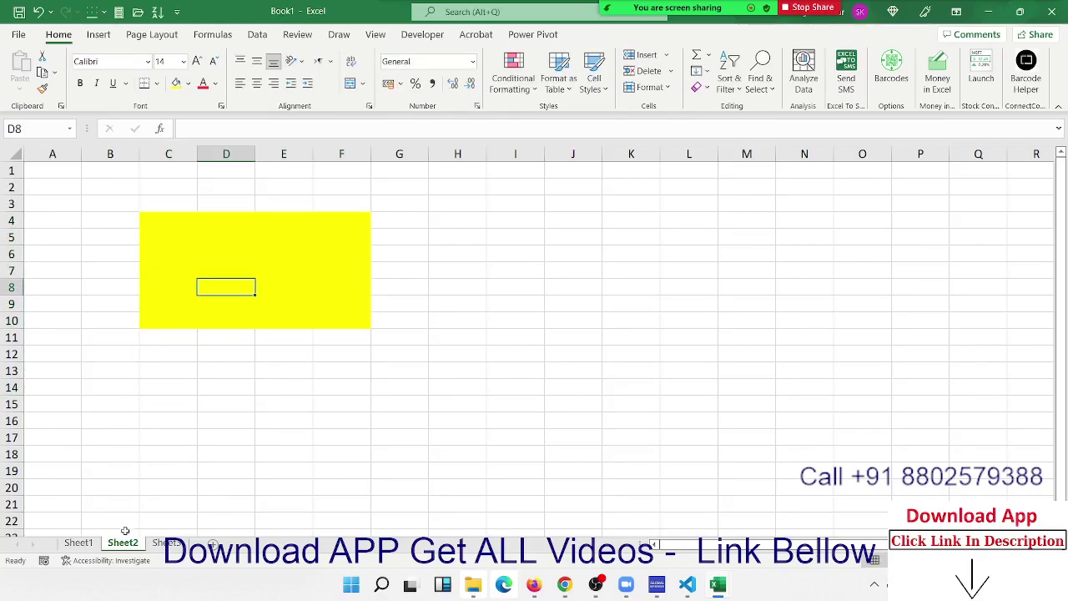
# Step: Protect Sheet2 with default settings and confirm locked cell C12 rejects edits
pyautogui.rightClick(123, 543)
pyautogui.click(171, 444)
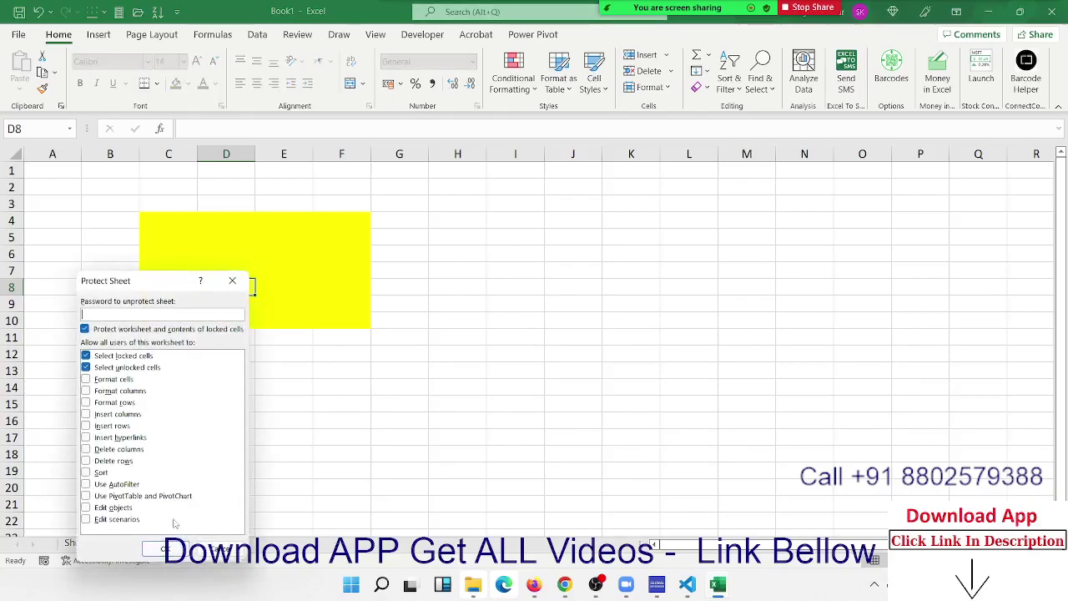
pyautogui.doubleClick(175, 349)
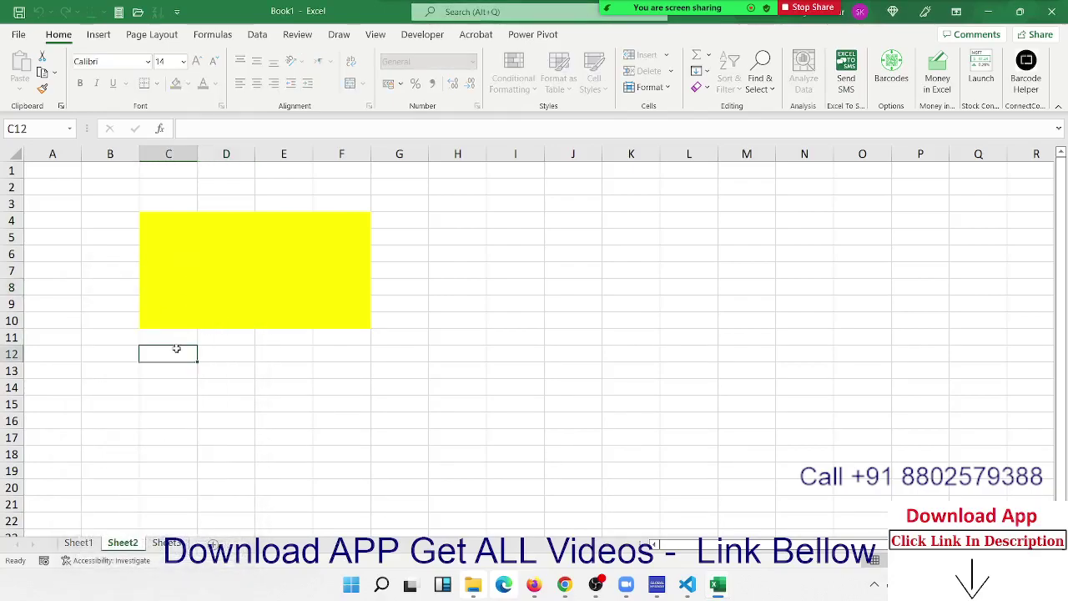
# Step: Enter test text 'sfs' in D5 and 'sdf' in E8 to confirm yellow cells stay editable
pyautogui.click(220, 237)
pyautogui.write('s')
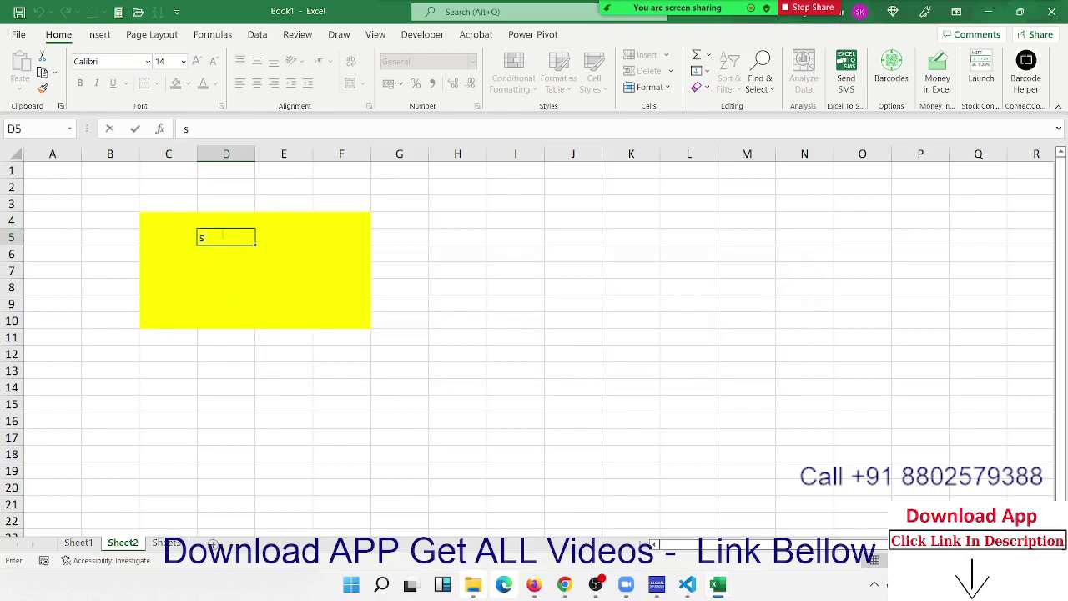
pyautogui.write('fs')
pyautogui.click(250, 350)
pyautogui.click(281, 289)
pyautogui.write('sdf')
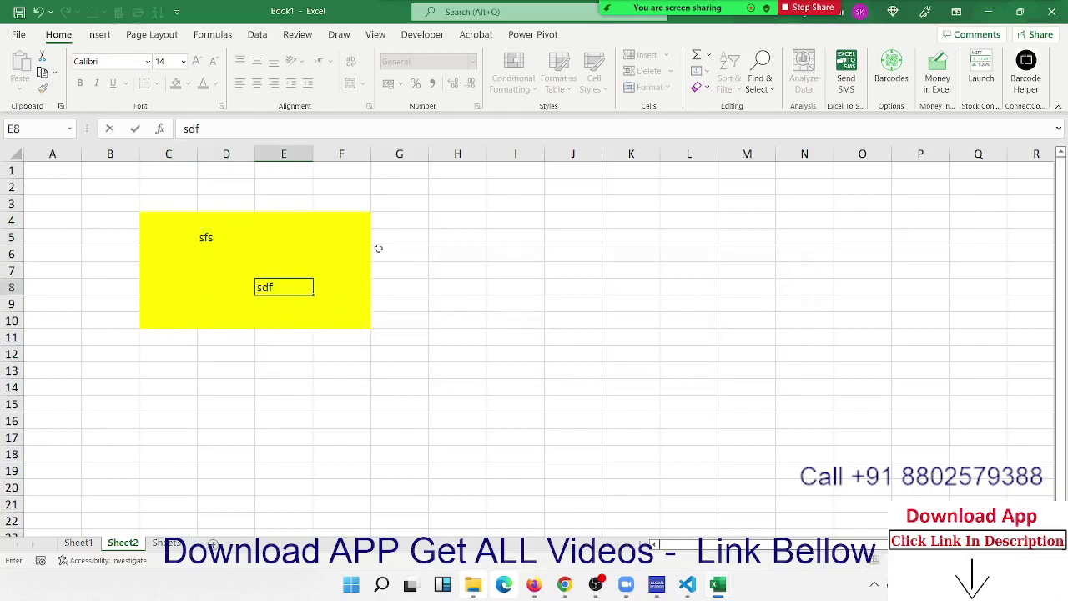
pyautogui.click(357, 250)
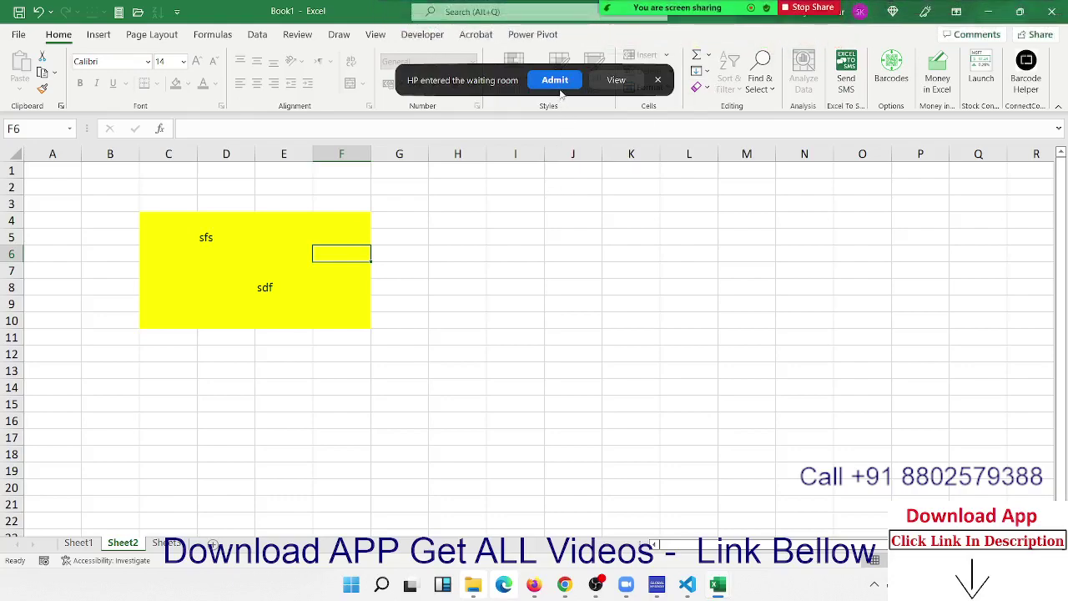
pyautogui.click(559, 86)
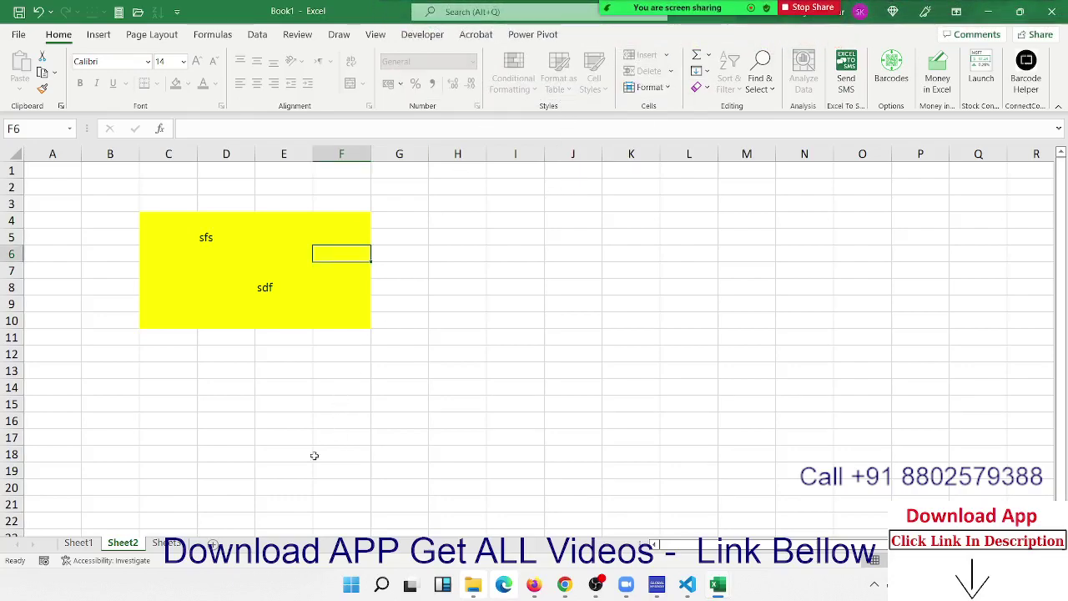
pyautogui.click(222, 313)
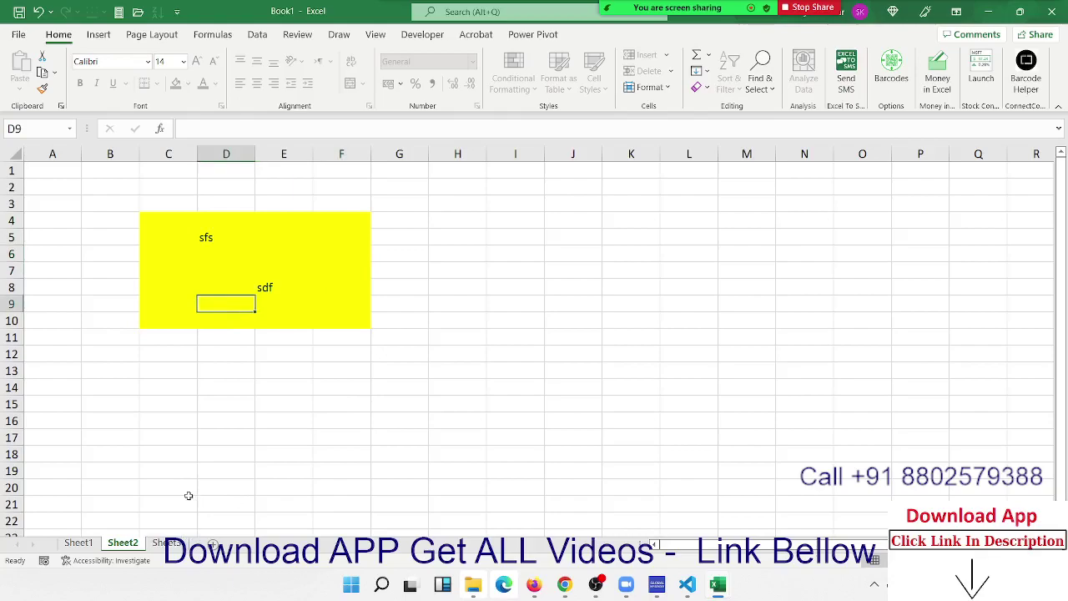
# Step: Fill Sheet3's range C4:G10 with red
pyautogui.click(175, 544)
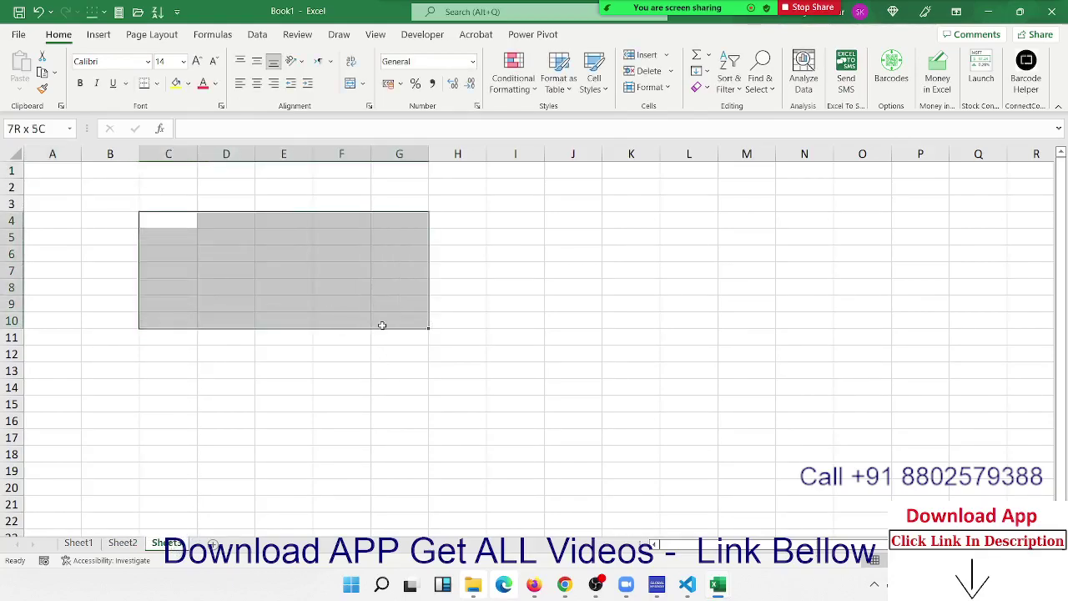
pyautogui.moveTo(179, 221); pyautogui.dragTo(382, 325)
pyautogui.click(188, 84)
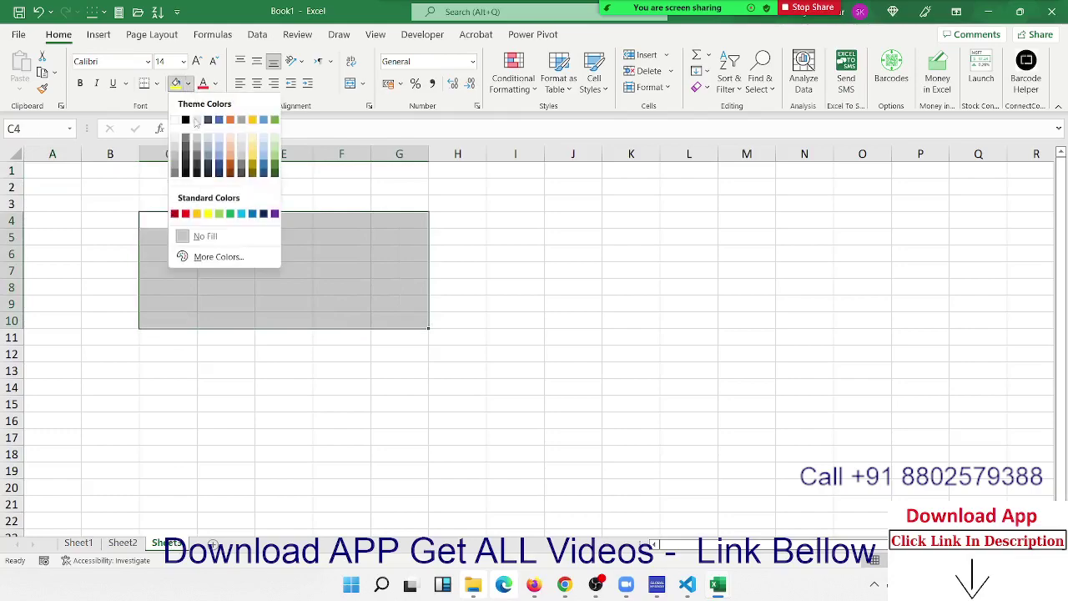
pyautogui.click(187, 214)
pyautogui.click(277, 267)
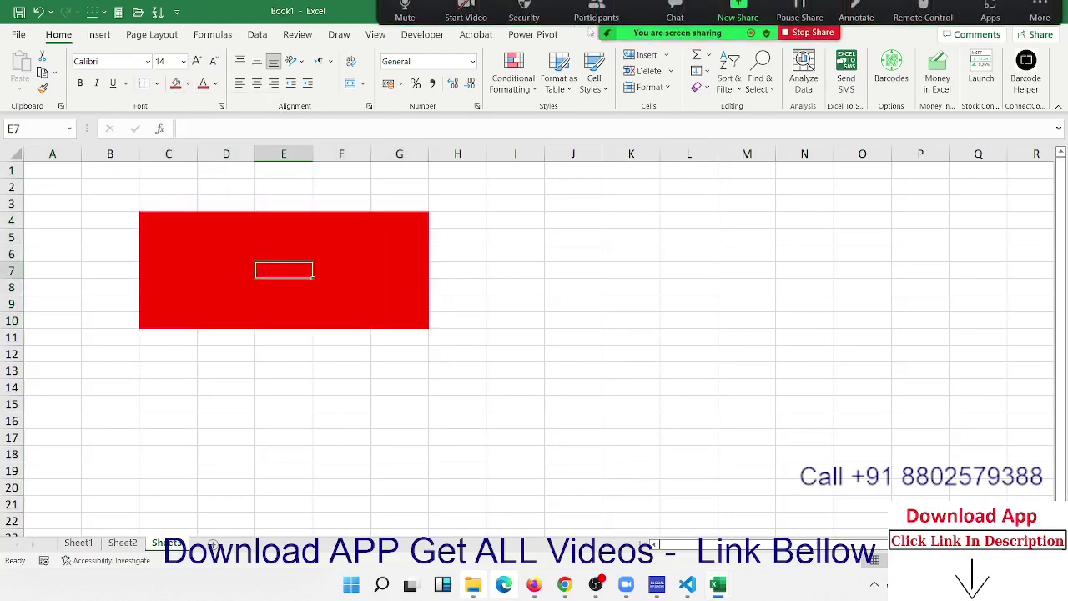
pyautogui.click(598, 17)
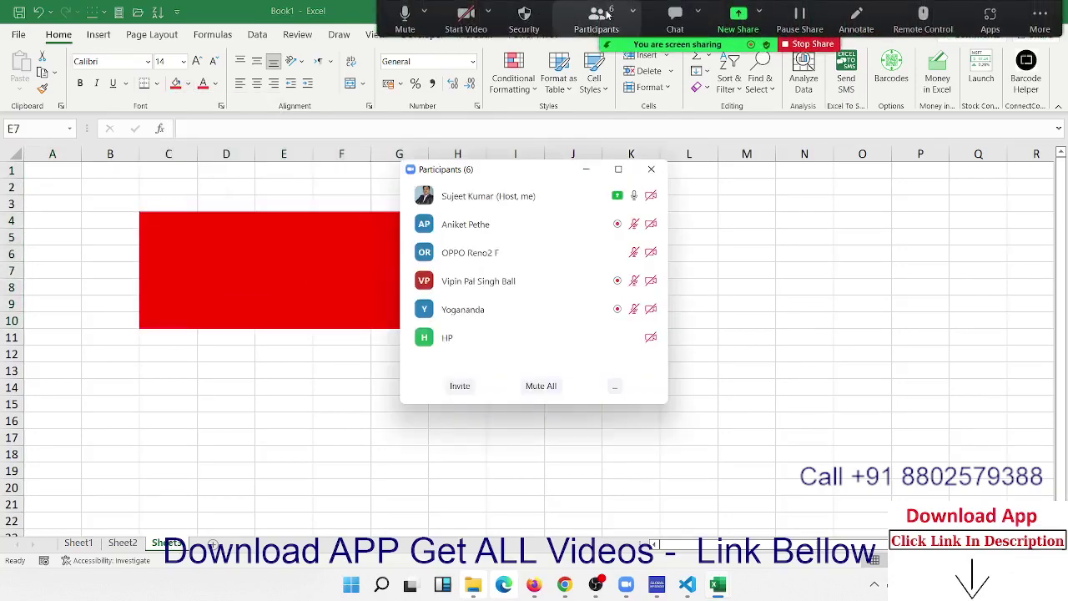
# Step: Look through a meeting participant's options menu, then close the participants list
pyautogui.click(636, 337)
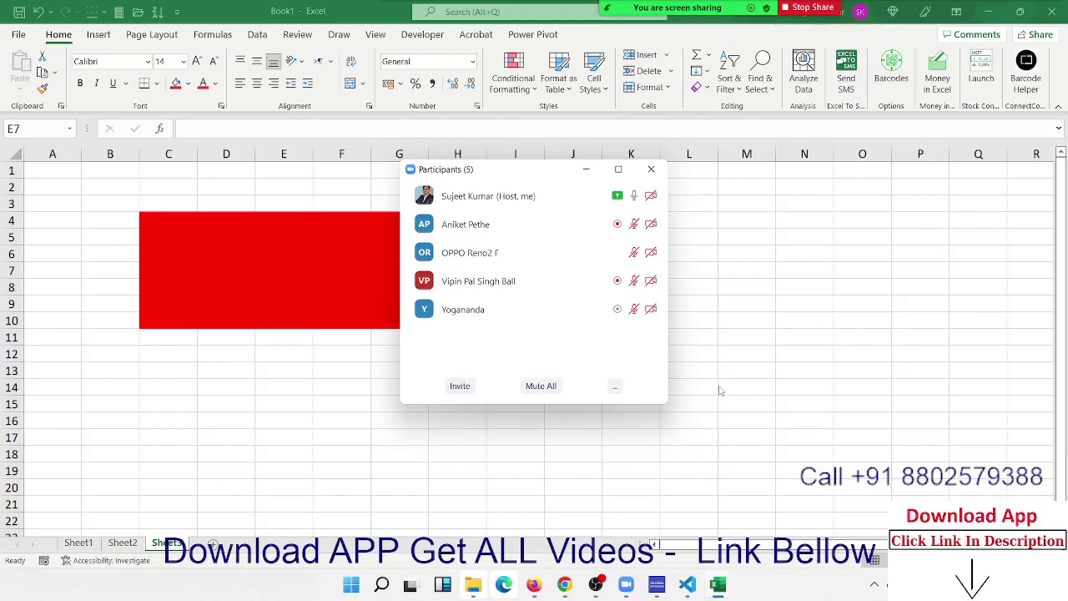
pyautogui.click(646, 310)
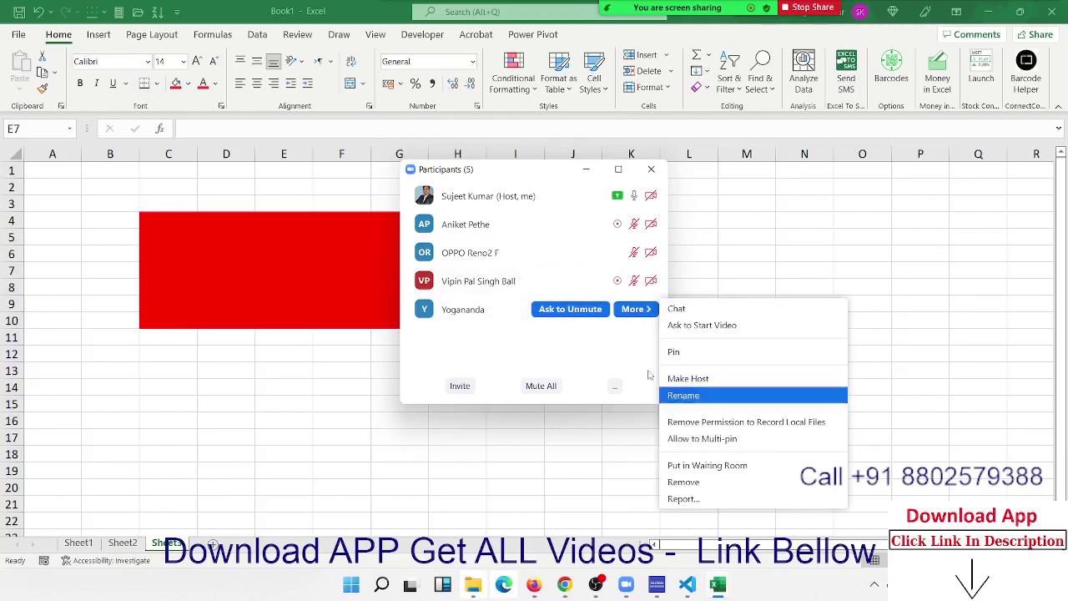
pyautogui.click(630, 351)
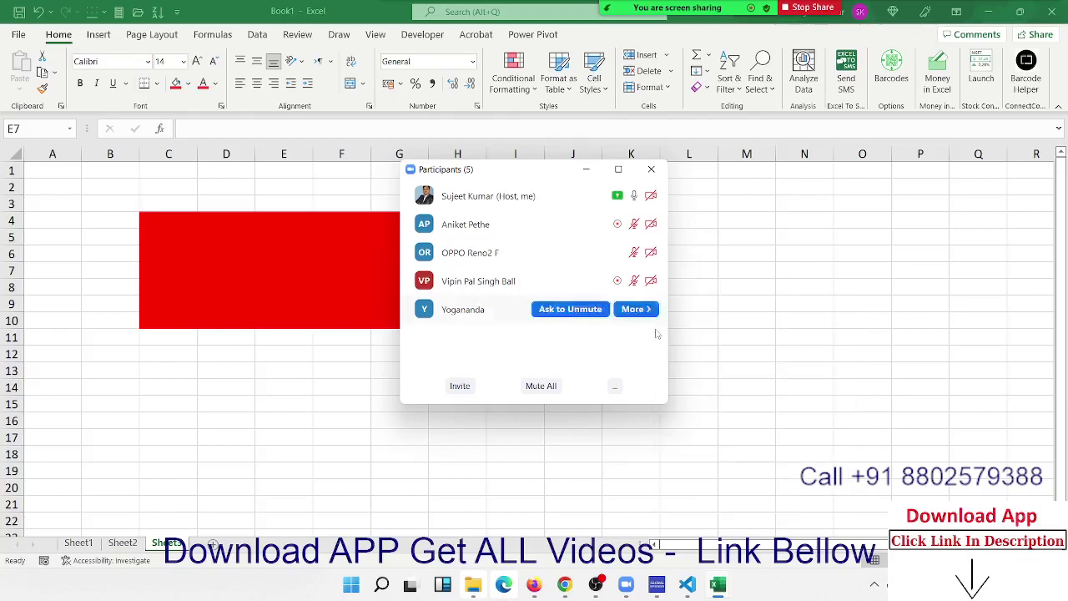
pyautogui.click(644, 311)
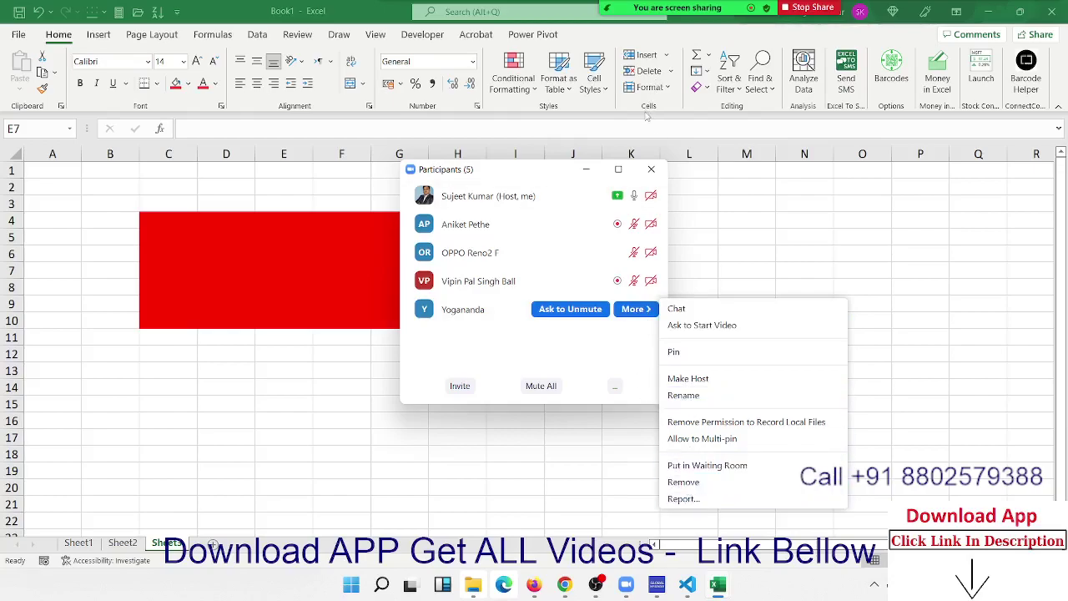
pyautogui.click(608, 341)
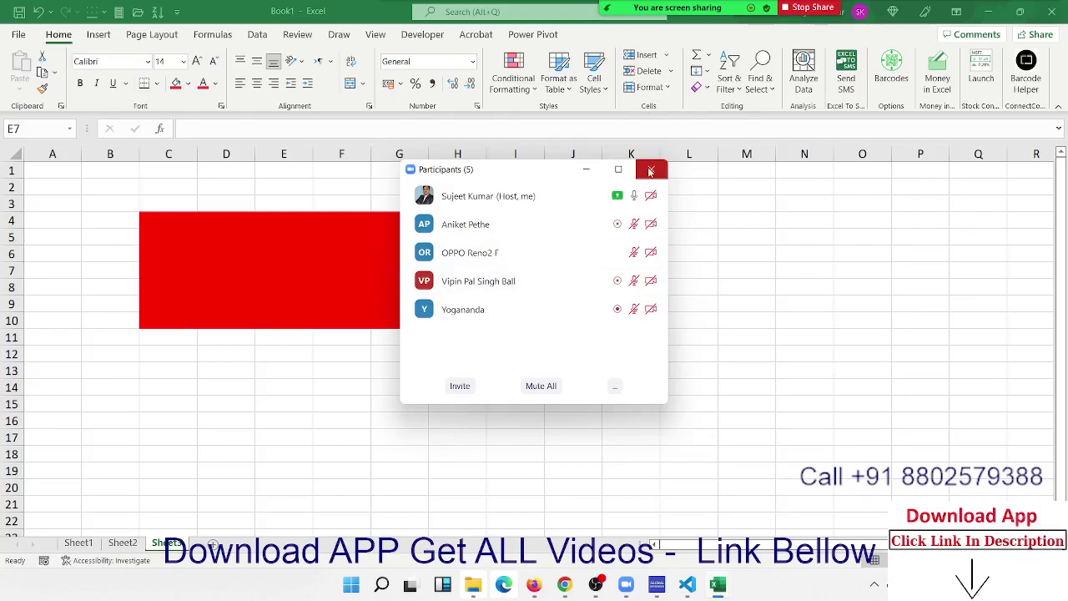
pyautogui.click(650, 168)
# Step: Admit the waiting attendee into the Zoom meeting, then return to Sheet3
pyautogui.click(123, 543)
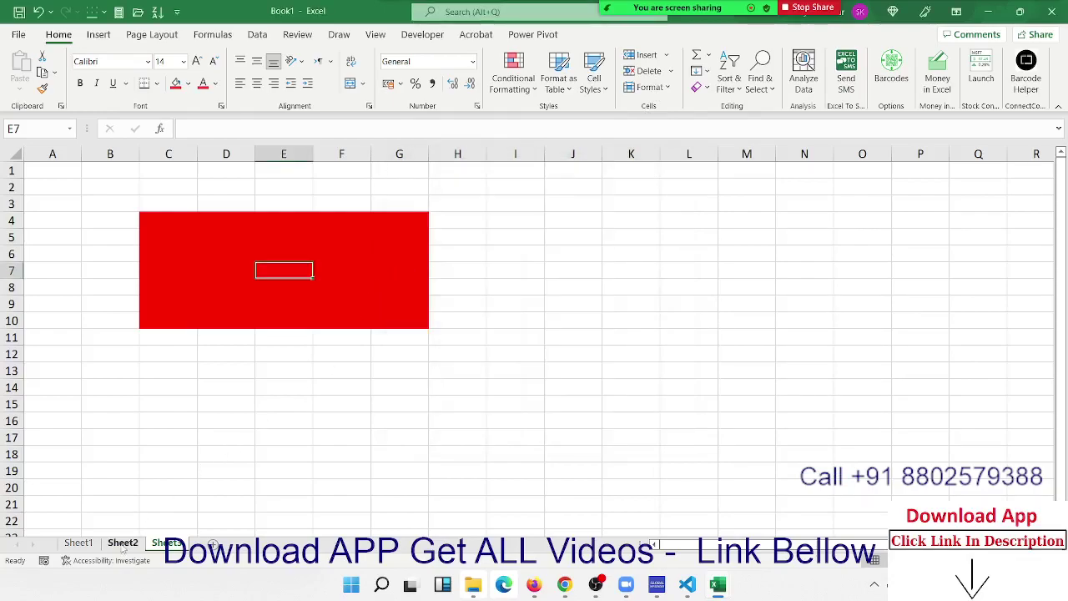
pyautogui.click(205, 214)
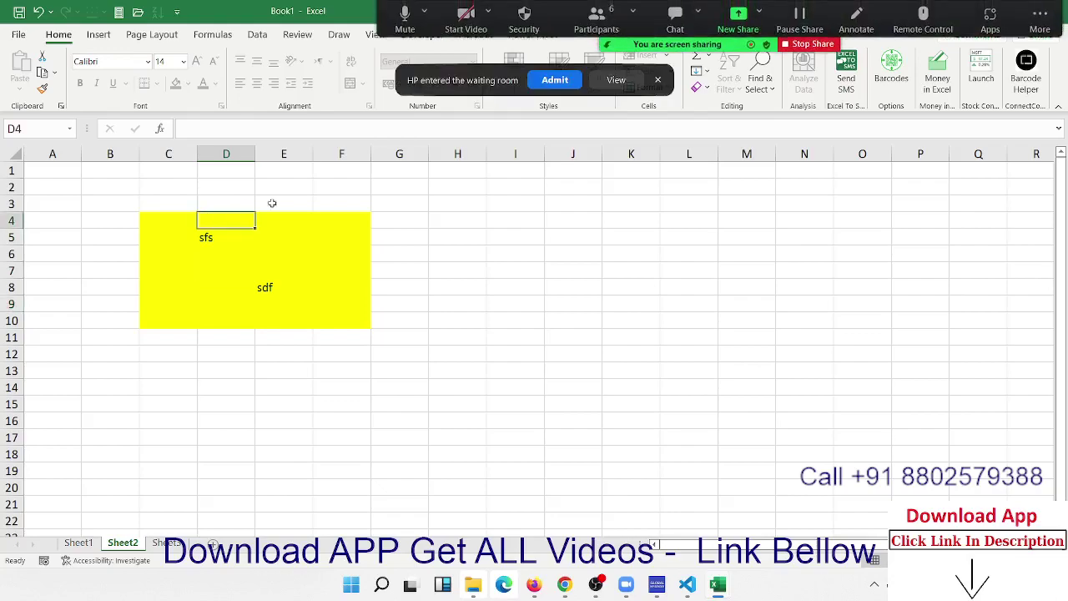
pyautogui.click(538, 86)
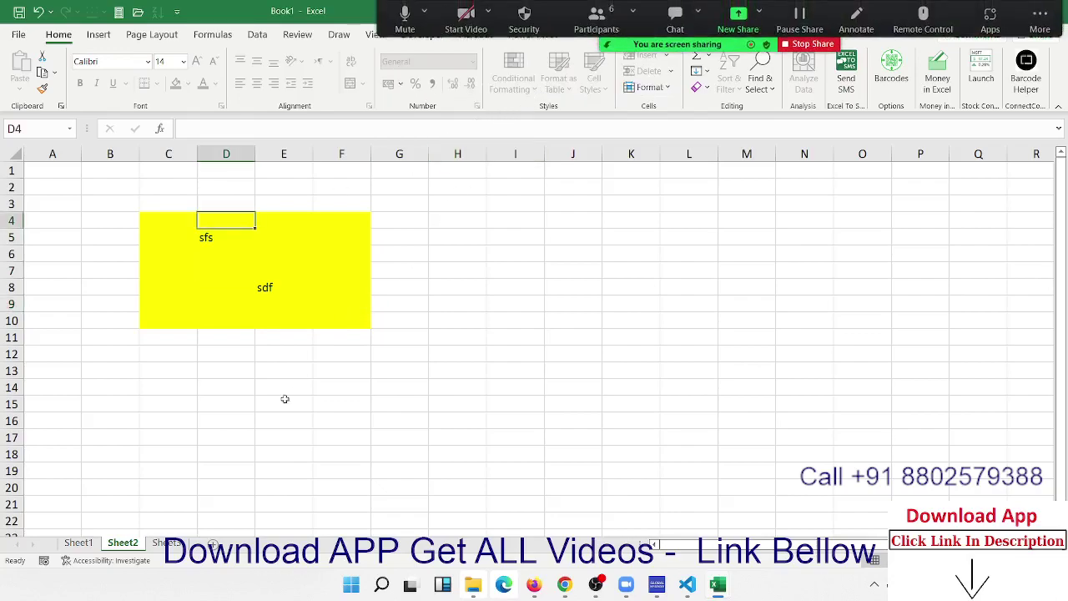
pyautogui.click(167, 543)
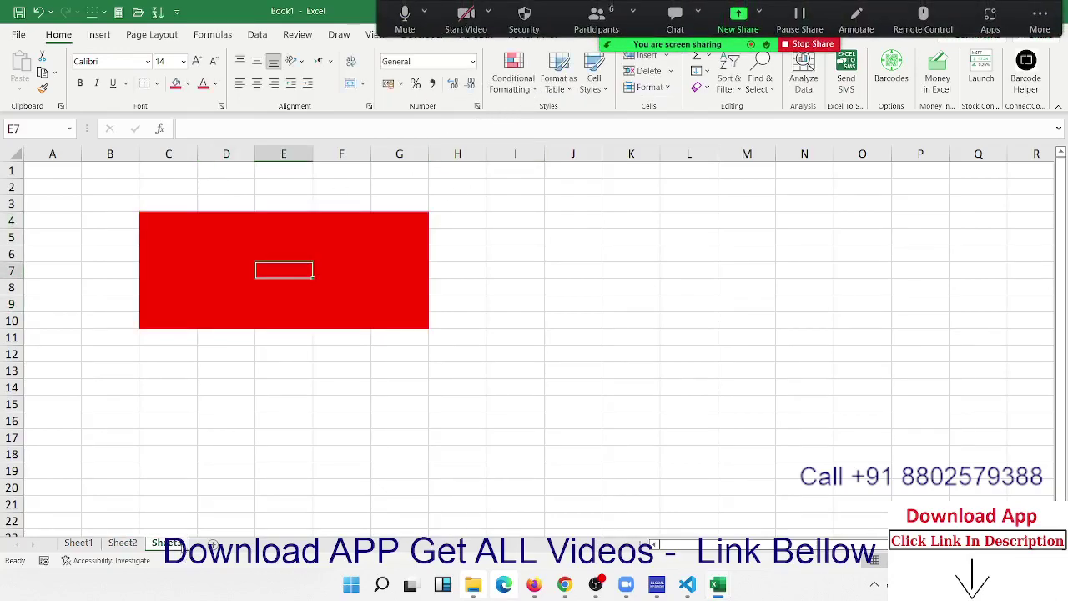
# Step: Allow the newly joined participant to record local files and close the participants panel
pyautogui.click(596, 21)
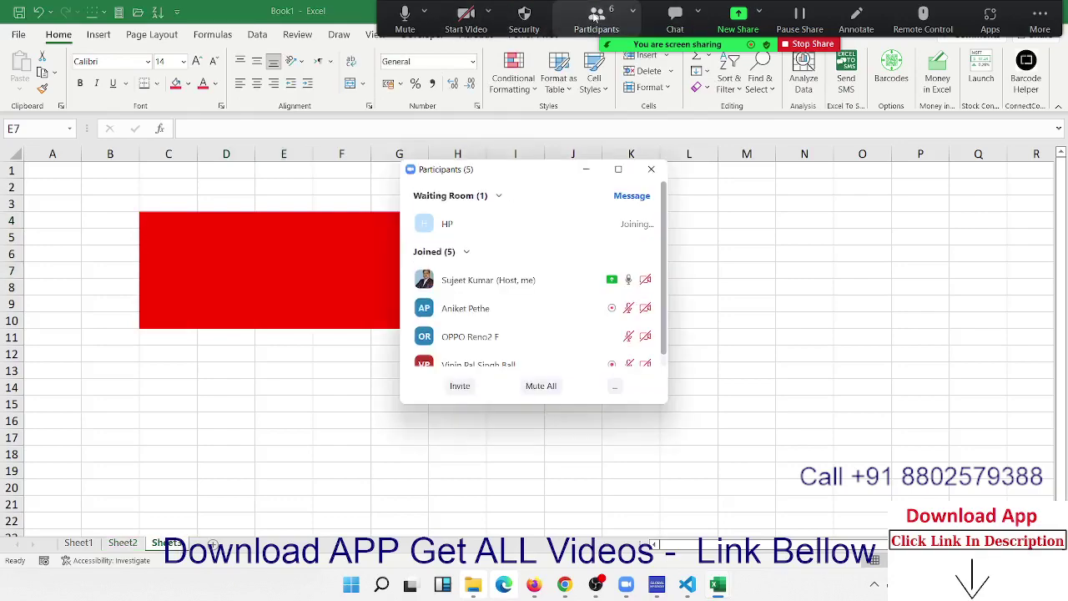
pyautogui.moveTo(521, 174); pyautogui.dragTo(651, 159)
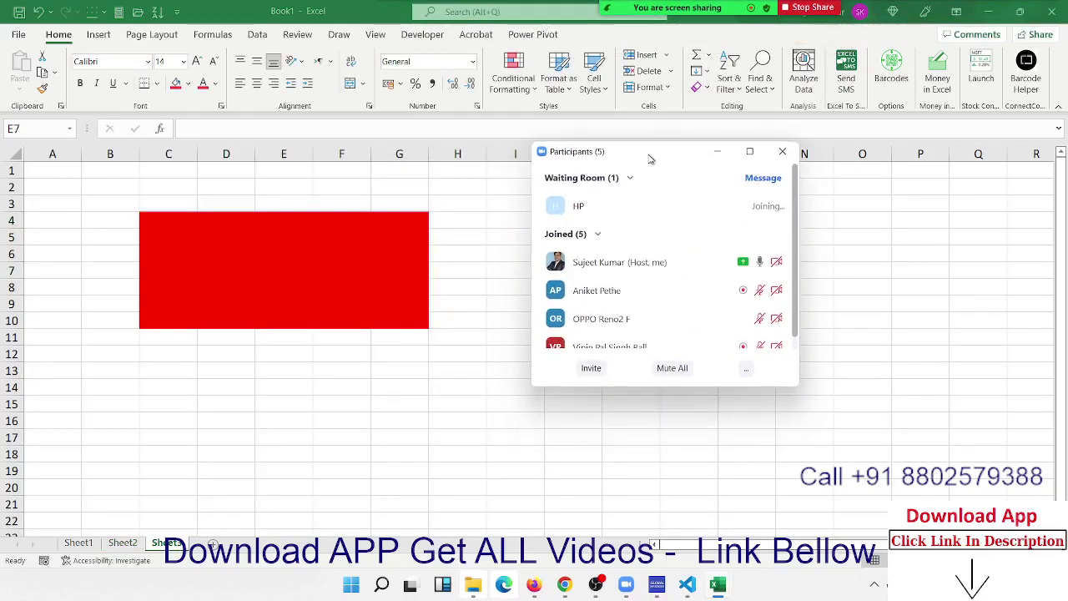
pyautogui.click(262, 273)
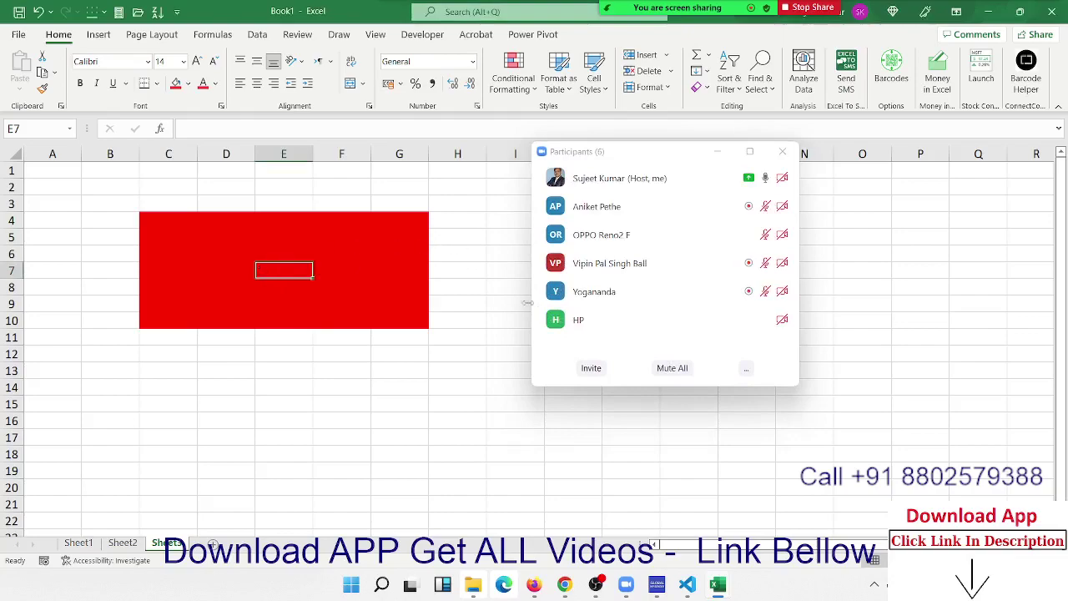
pyautogui.click(766, 319)
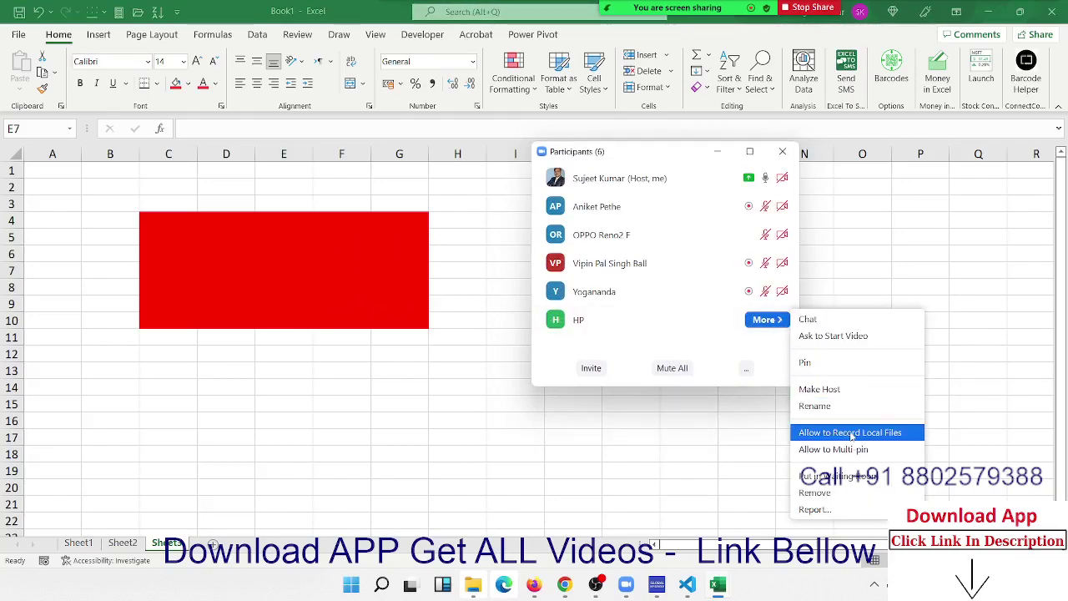
pyautogui.click(848, 434)
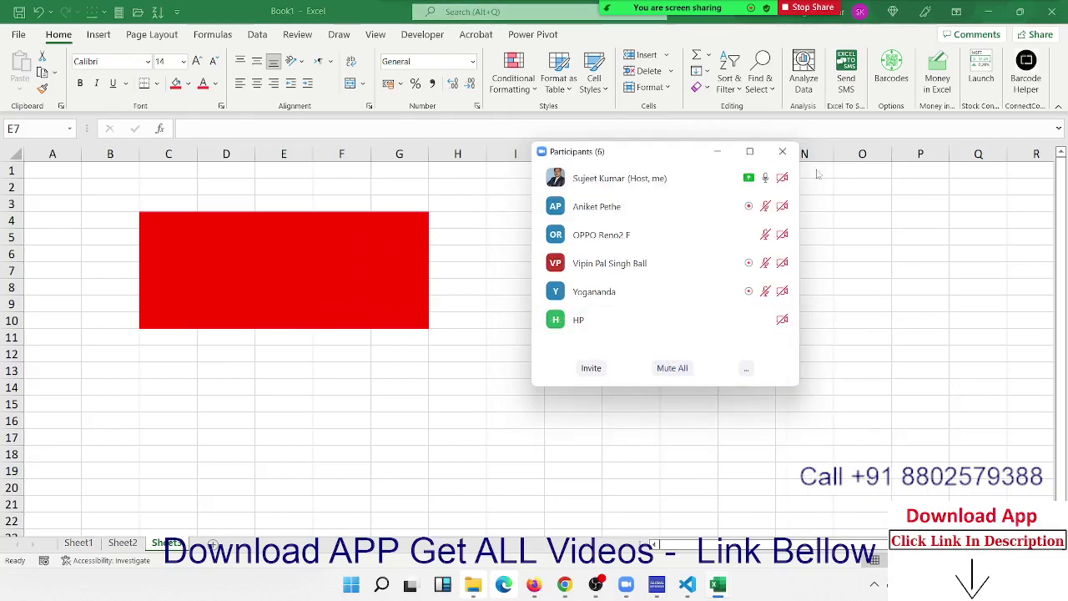
pyautogui.click(783, 151)
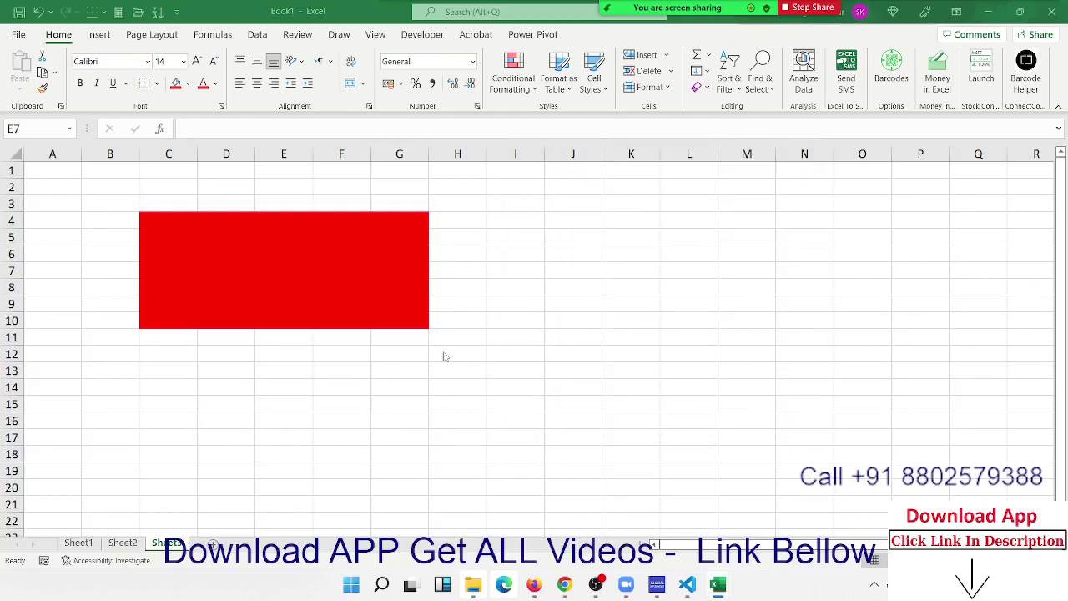
pyautogui.click(584, 253)
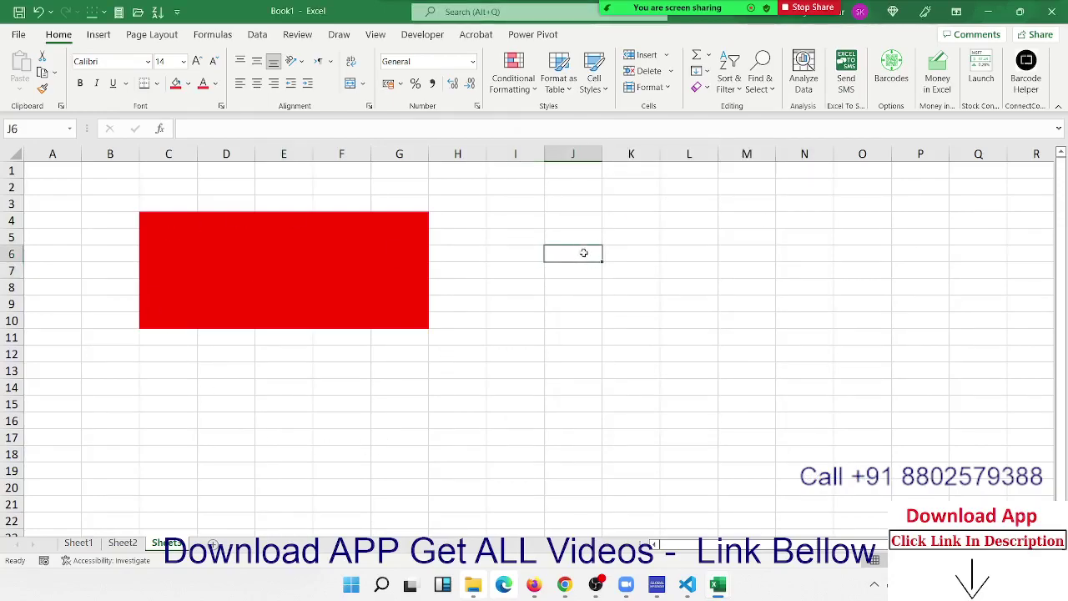
pyautogui.write('hh')
pyautogui.click(492, 383)
pyautogui.write('vv')
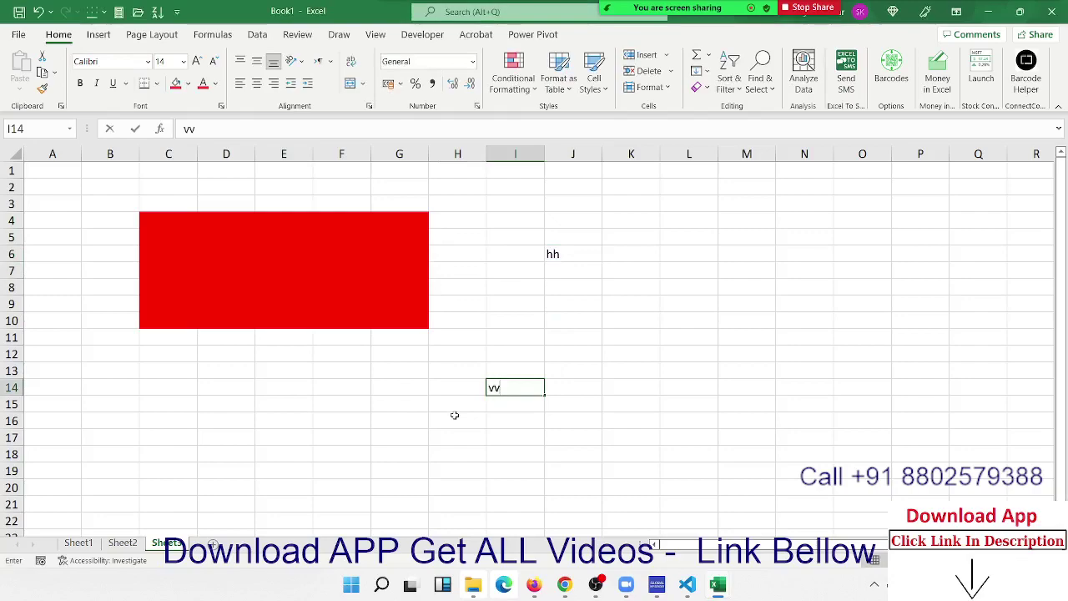
pyautogui.click(306, 269)
pyautogui.moveTo(716, 6)
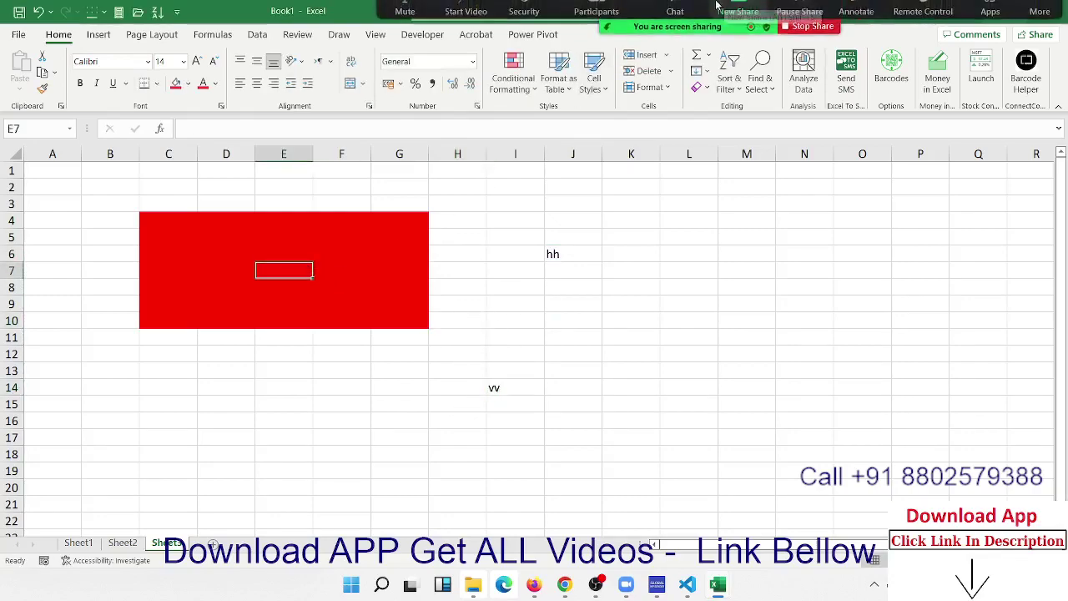
pyautogui.click(612, 27)
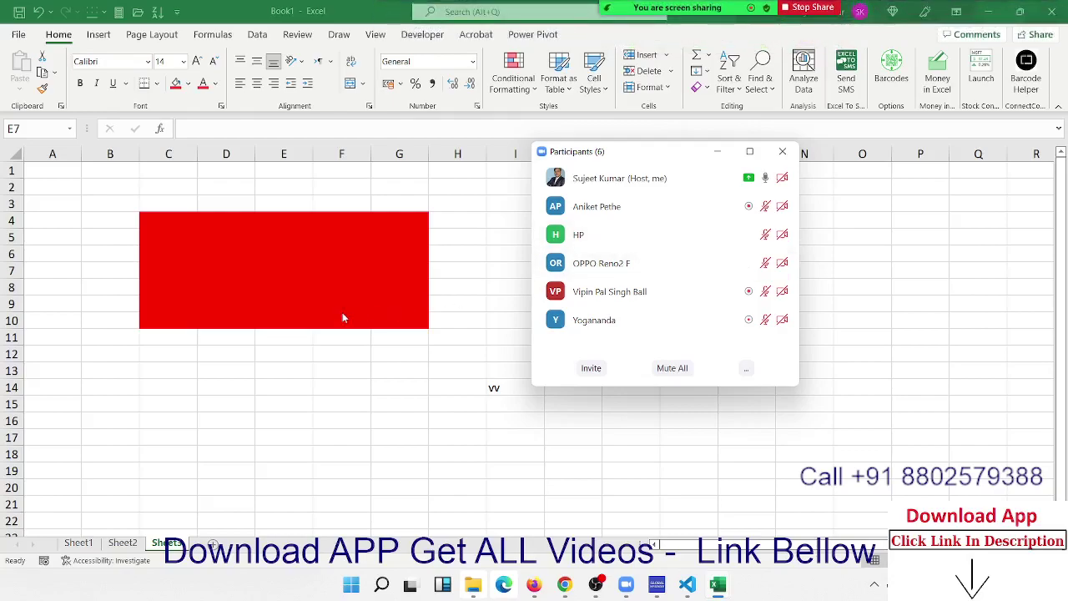
pyautogui.click(781, 156)
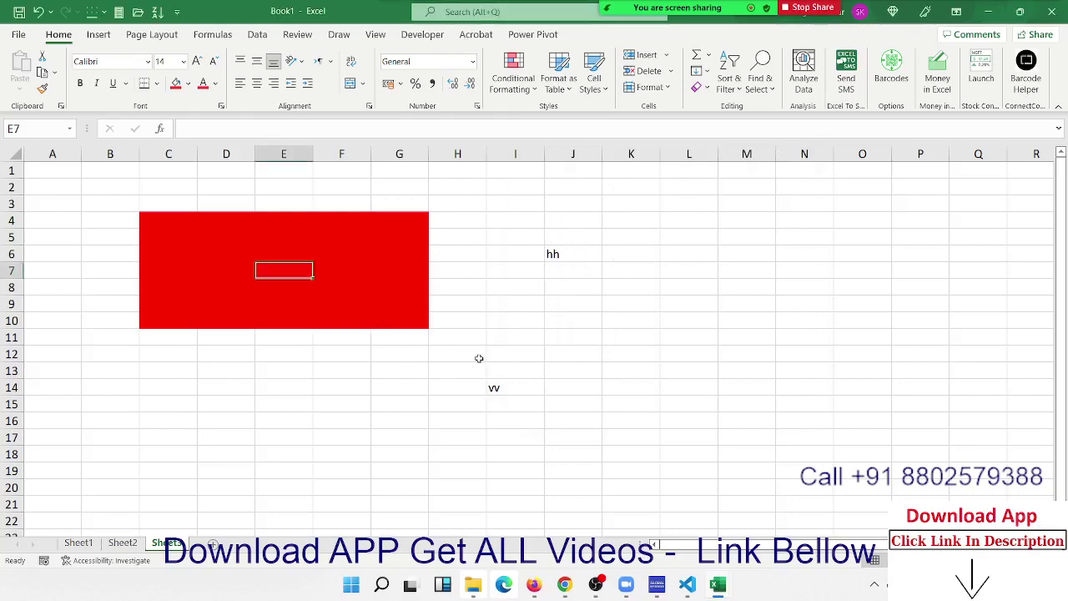
pyautogui.moveTo(477, 358); pyautogui.dragTo(511, 434)
pyautogui.moveTo(555, 253); pyautogui.dragTo(558, 304)
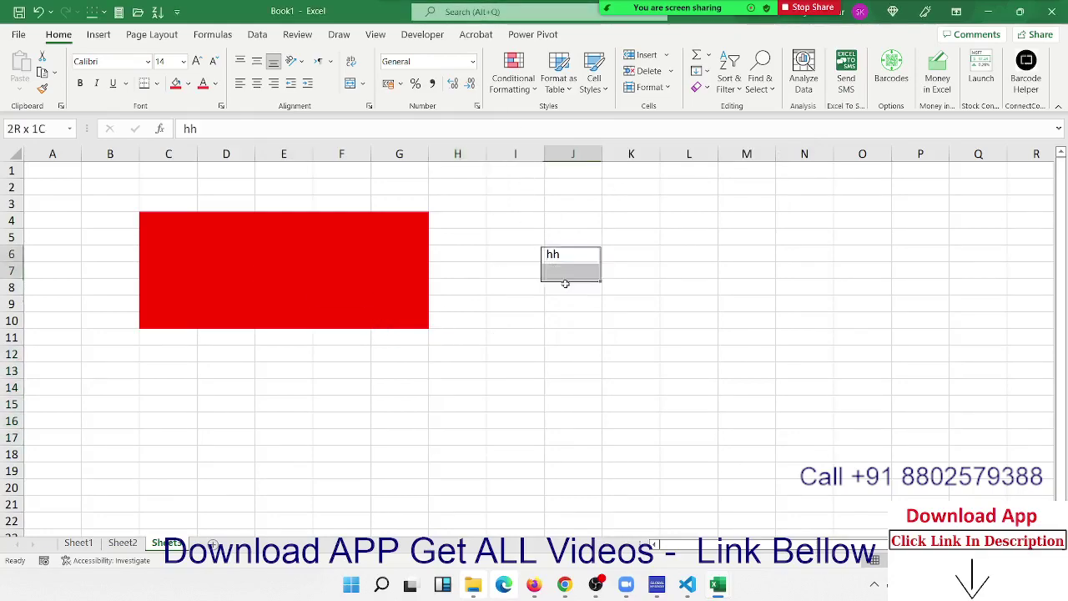
pyautogui.click(476, 389)
# Step: Open Format Cells for cell I3, then close it without changes
pyautogui.click(537, 207)
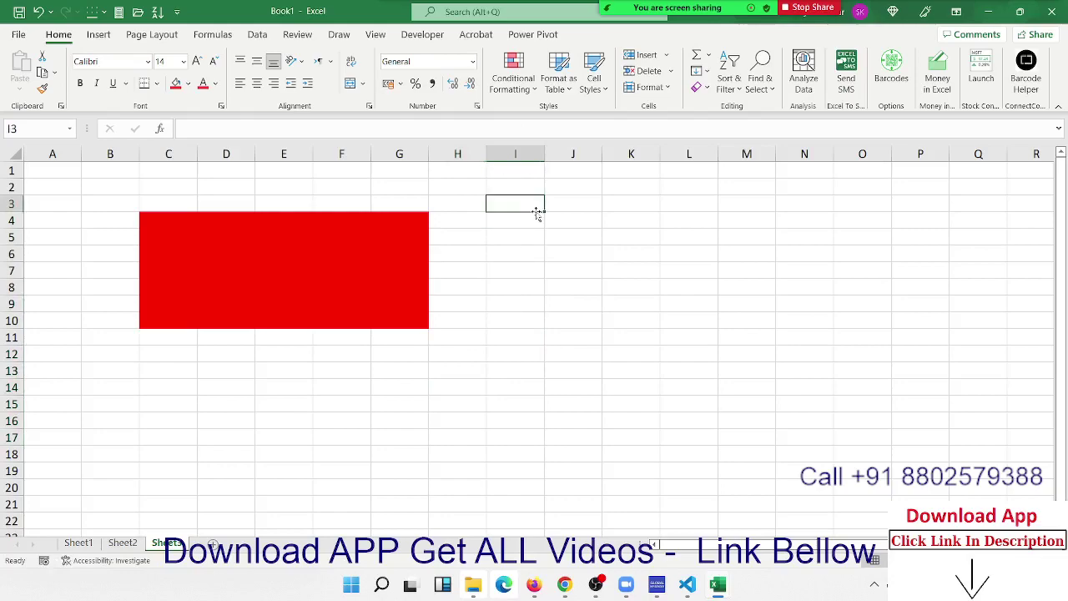
pyautogui.rightClick(534, 207)
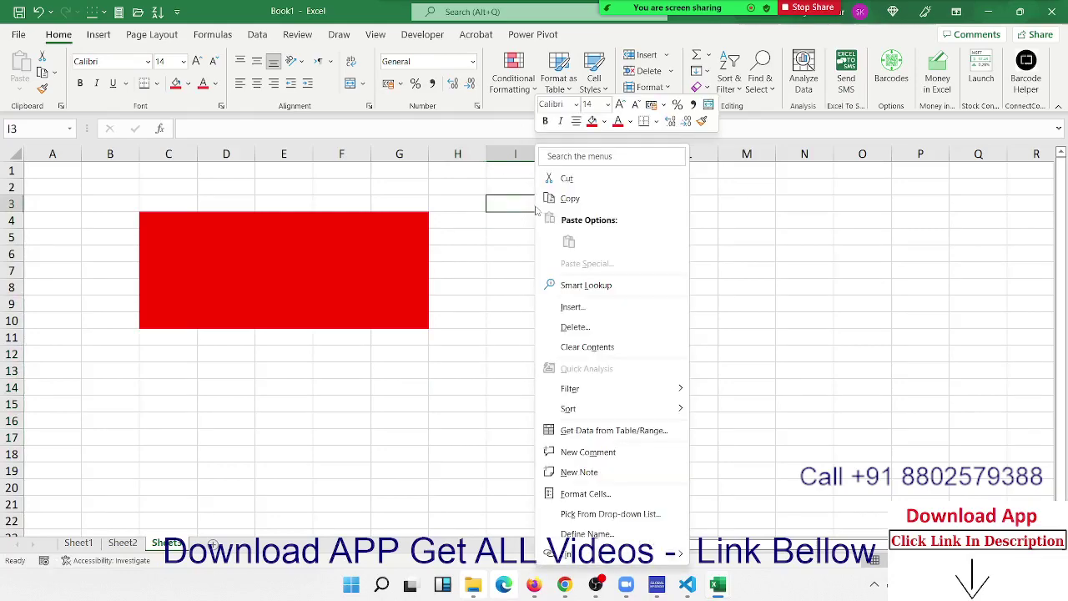
pyautogui.click(601, 504)
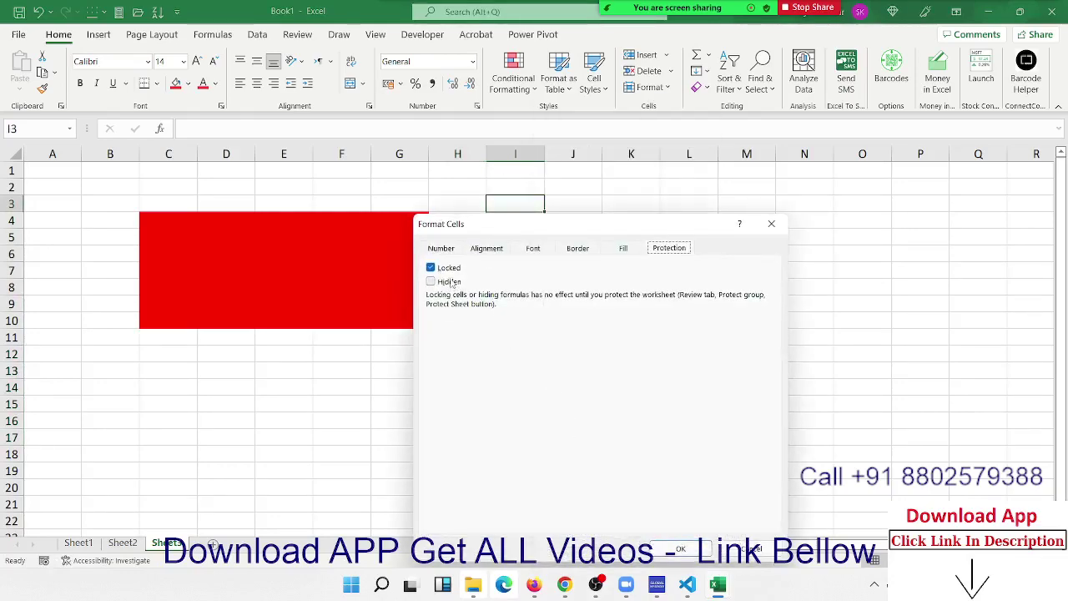
pyautogui.click(771, 224)
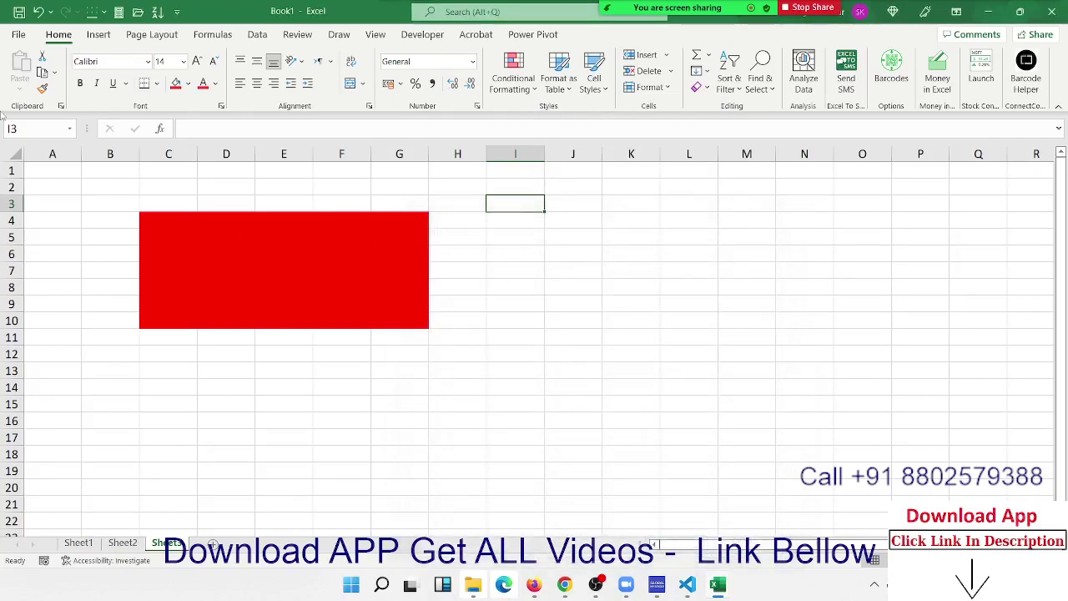
pyautogui.click(71, 231)
# Step: Select the whole worksheet and clear the Locked option for all cells
pyautogui.click(15, 155)
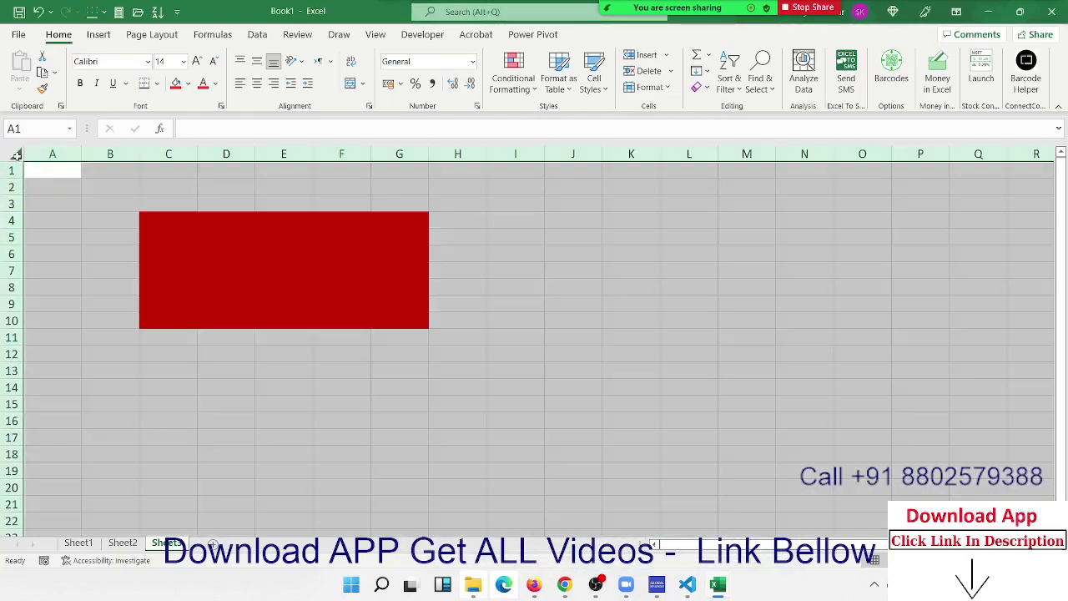
pyautogui.rightClick(722, 242)
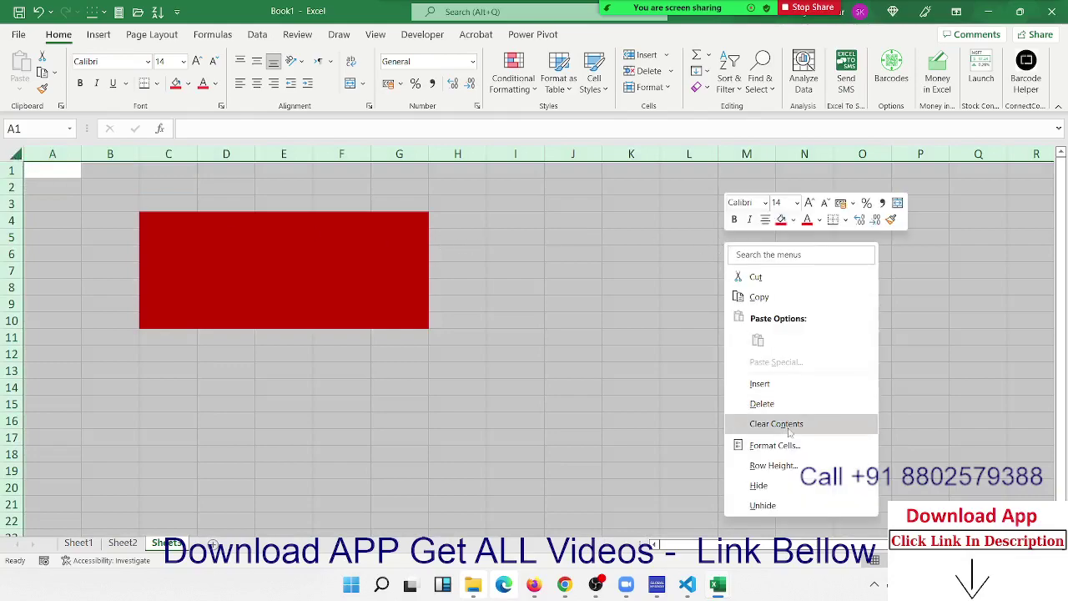
pyautogui.click(786, 455)
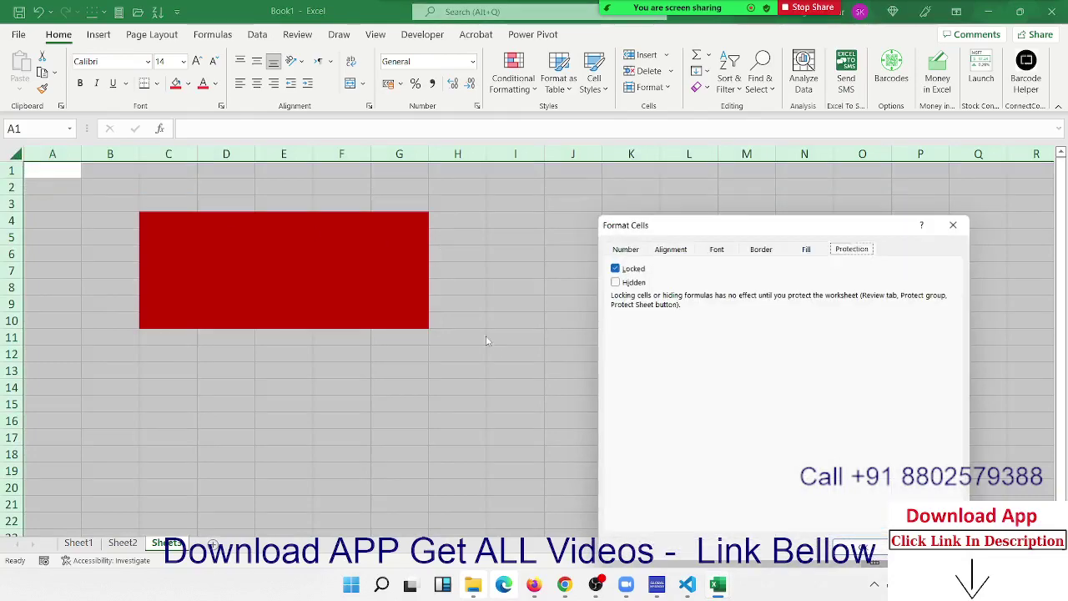
pyautogui.click(627, 269)
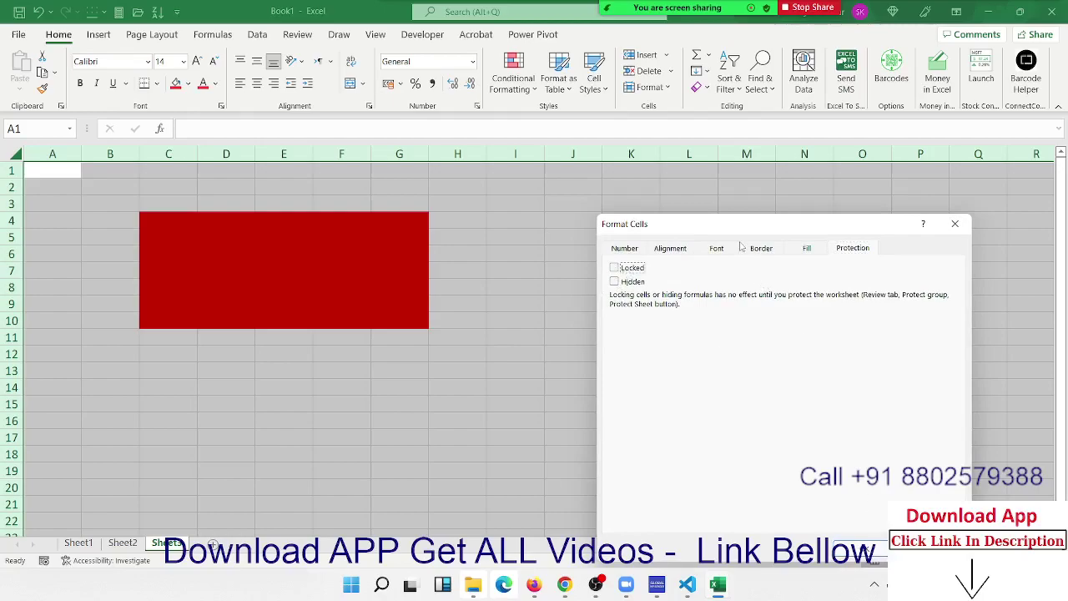
pyautogui.moveTo(722, 224); pyautogui.dragTo(642, 181)
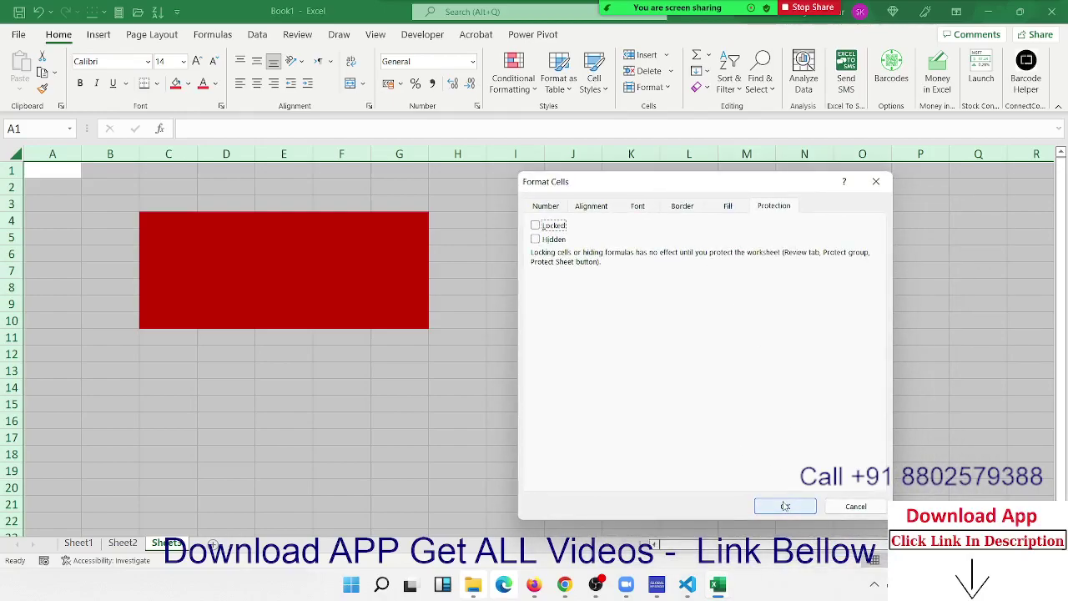
pyautogui.click(784, 505)
pyautogui.click(229, 409)
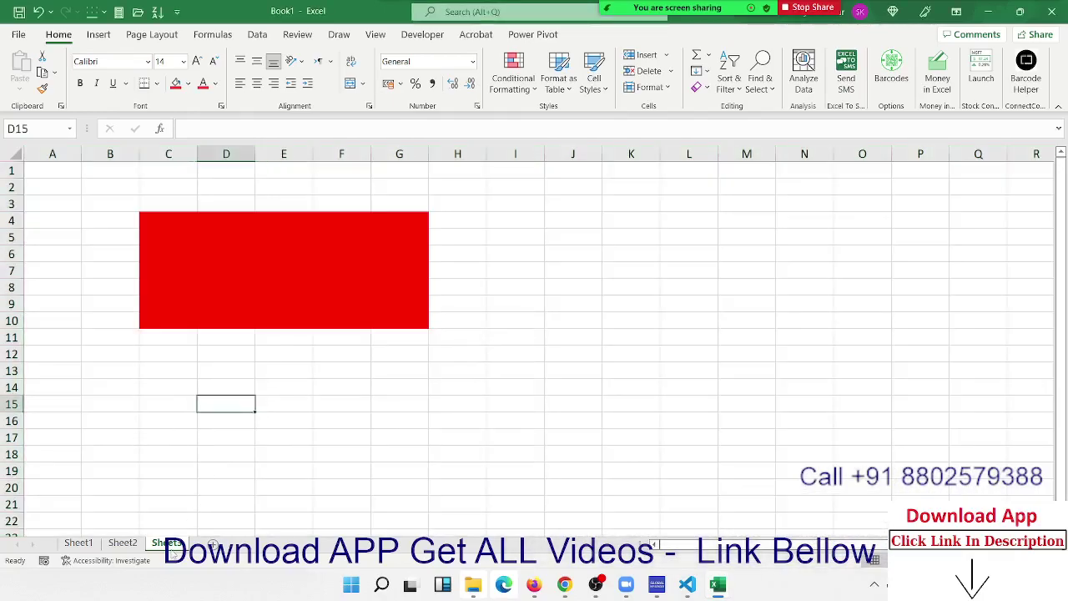
# Step: Open Sheet3's Protect Sheet dialog, then cancel it for now
pyautogui.rightClick(175, 546)
pyautogui.click(204, 446)
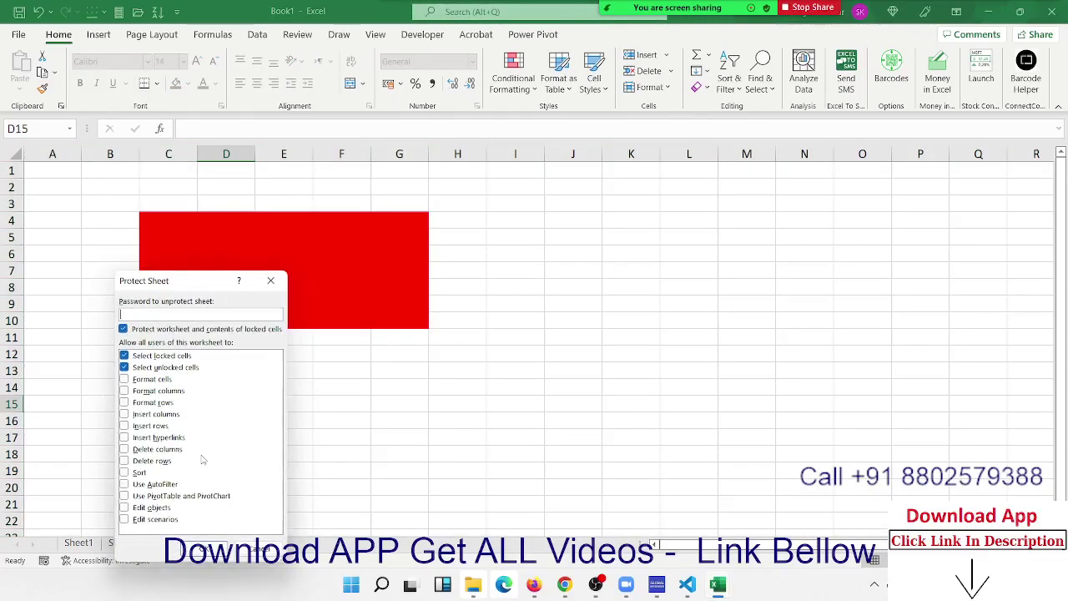
pyautogui.moveTo(182, 287); pyautogui.dragTo(626, 232)
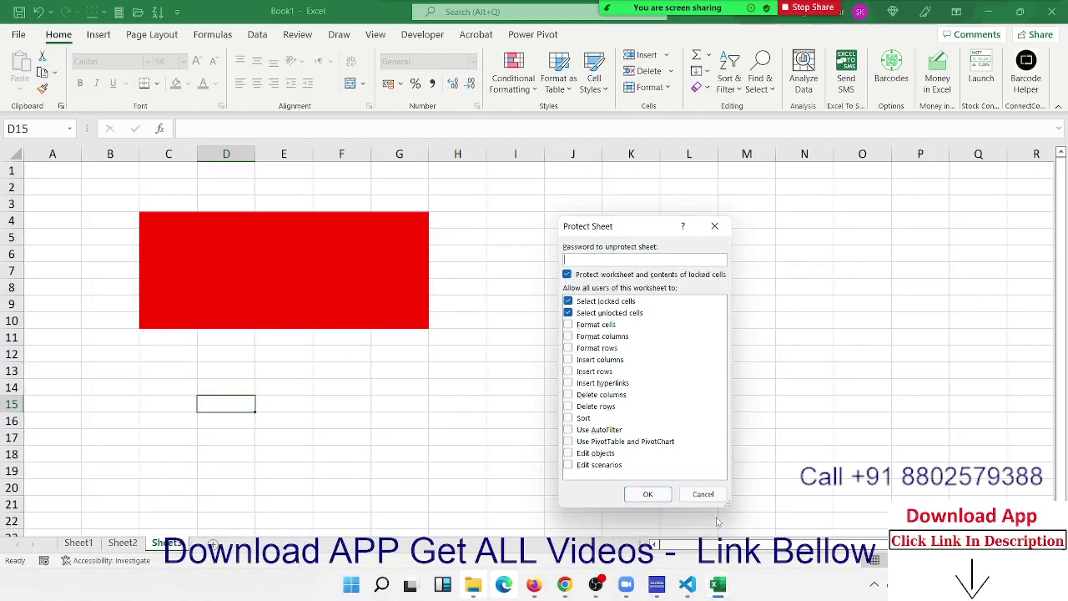
pyautogui.click(701, 494)
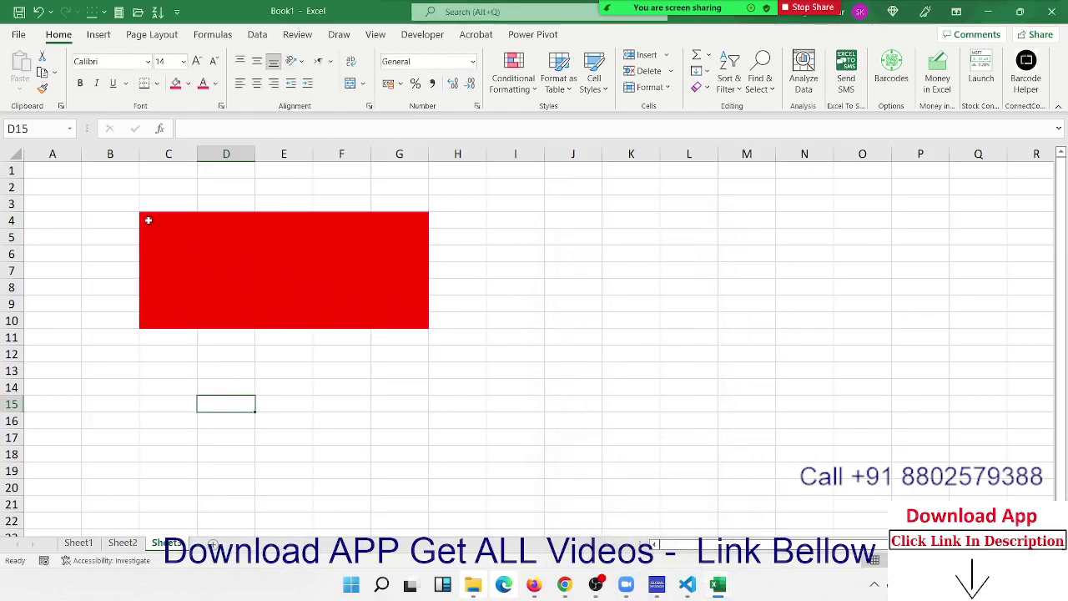
# Step: Mark the red block C4:G10 as Locked in Format Cells
pyautogui.moveTo(148, 220); pyautogui.dragTo(382, 317)
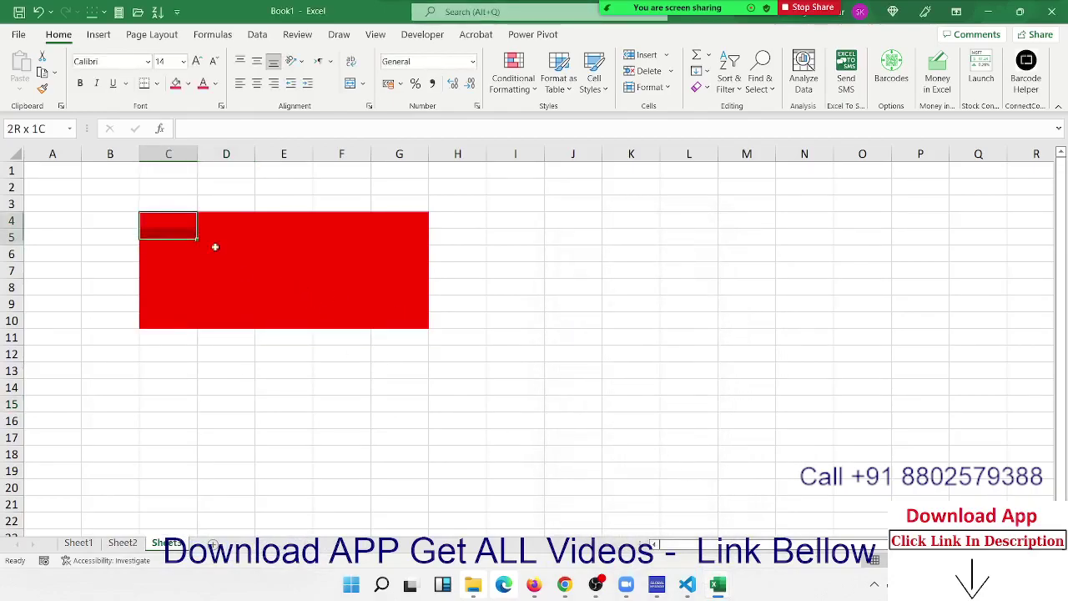
pyautogui.rightClick(395, 292)
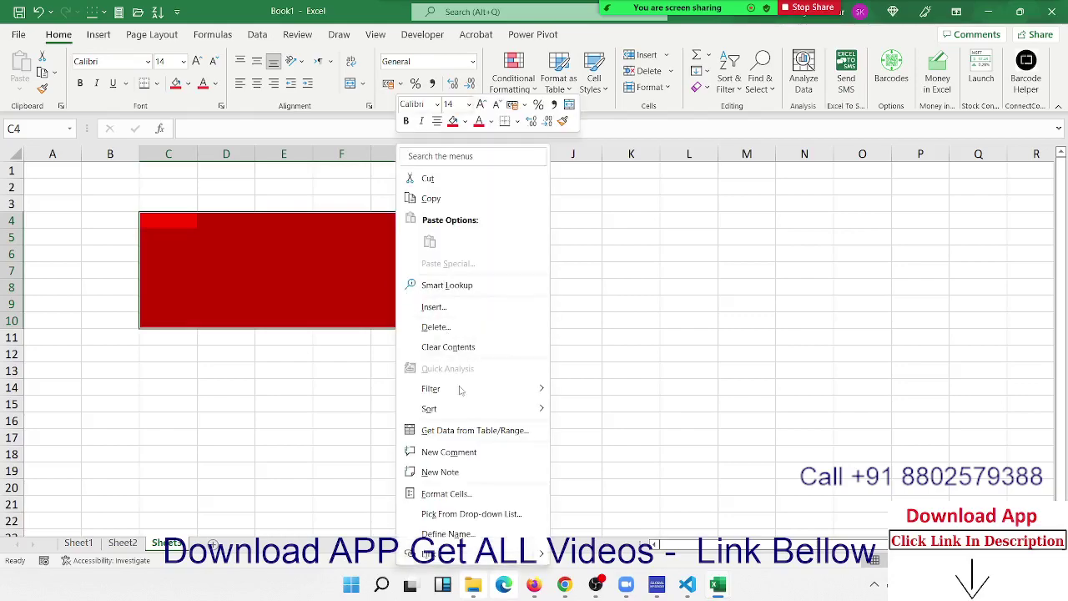
pyautogui.click(451, 501)
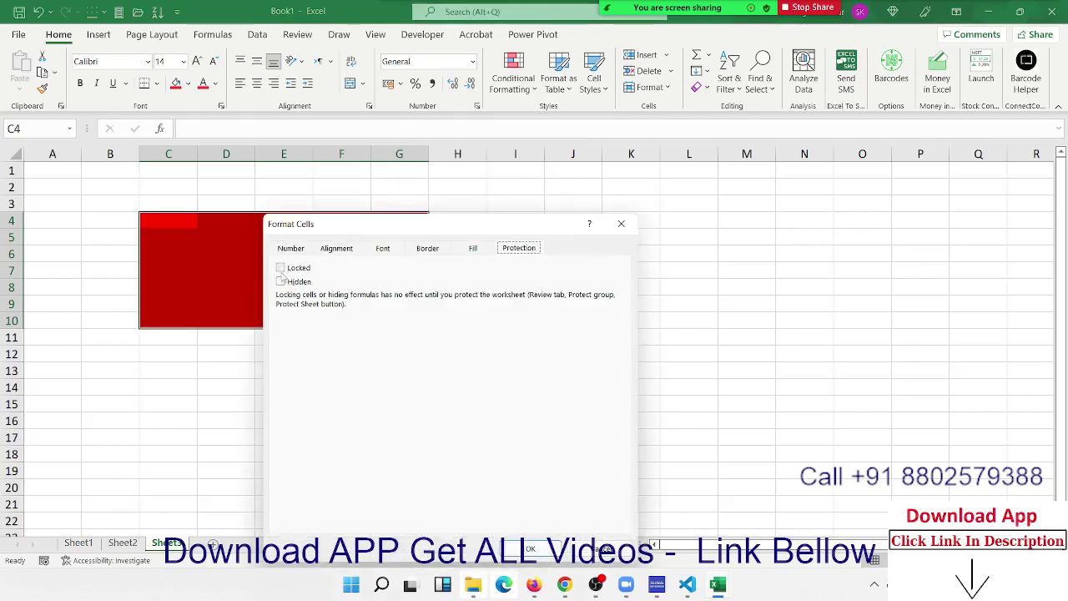
pyautogui.click(541, 548)
pyautogui.click(292, 420)
# Step: Protect Sheet3 with the default protection settings
pyautogui.rightClick(178, 547)
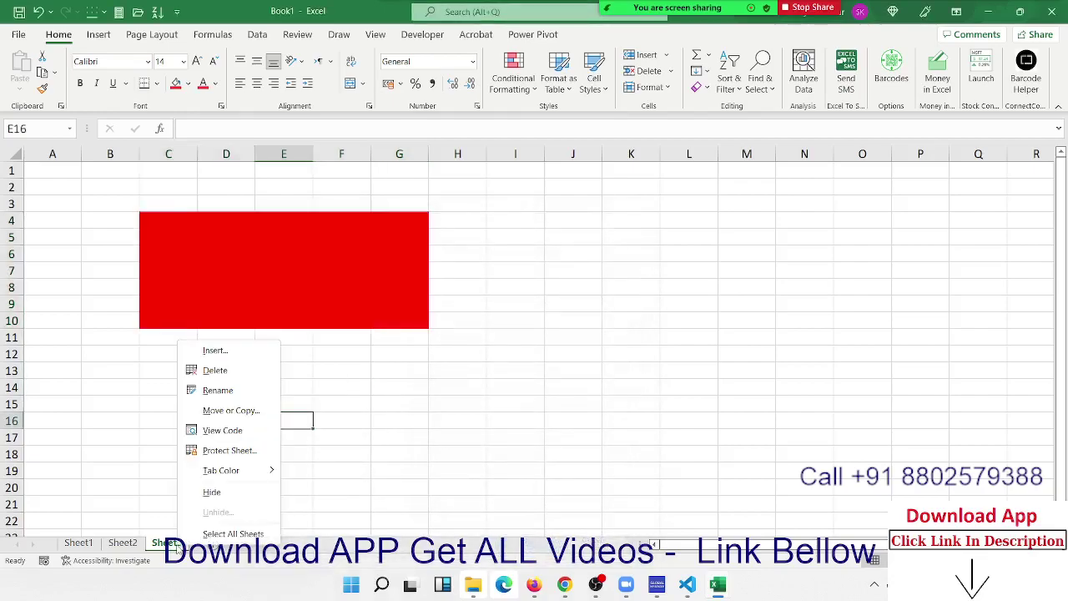
pyautogui.click(222, 450)
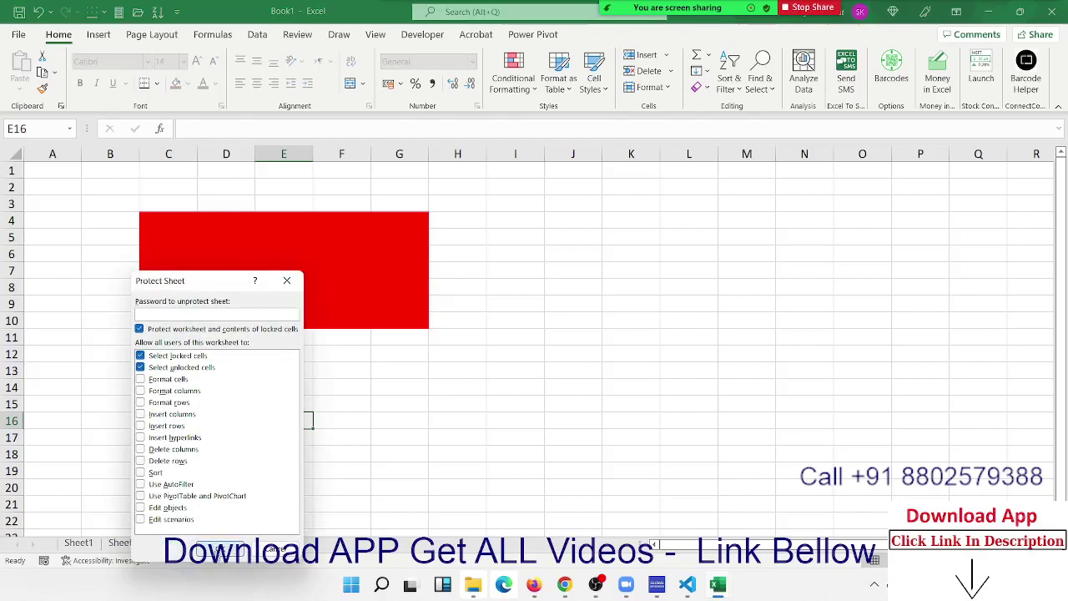
pyautogui.click(219, 548)
# Step: Confirm red-block cells D10 and F6 refuse edits, dismissing each protection warning
pyautogui.click(249, 320)
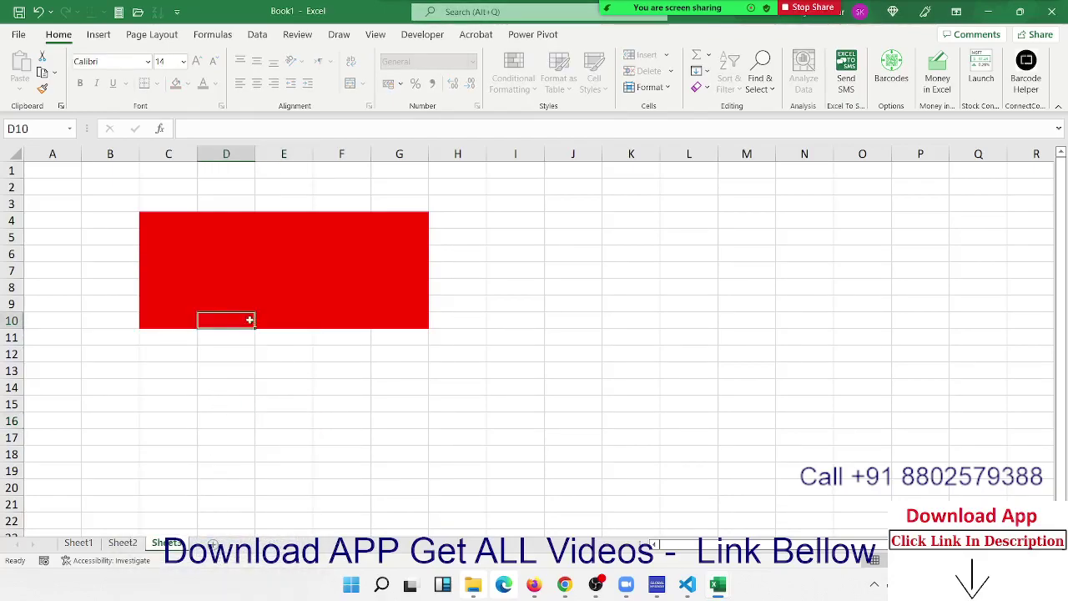
pyautogui.doubleClick(249, 320)
pyautogui.click(540, 331)
pyautogui.doubleClick(363, 248)
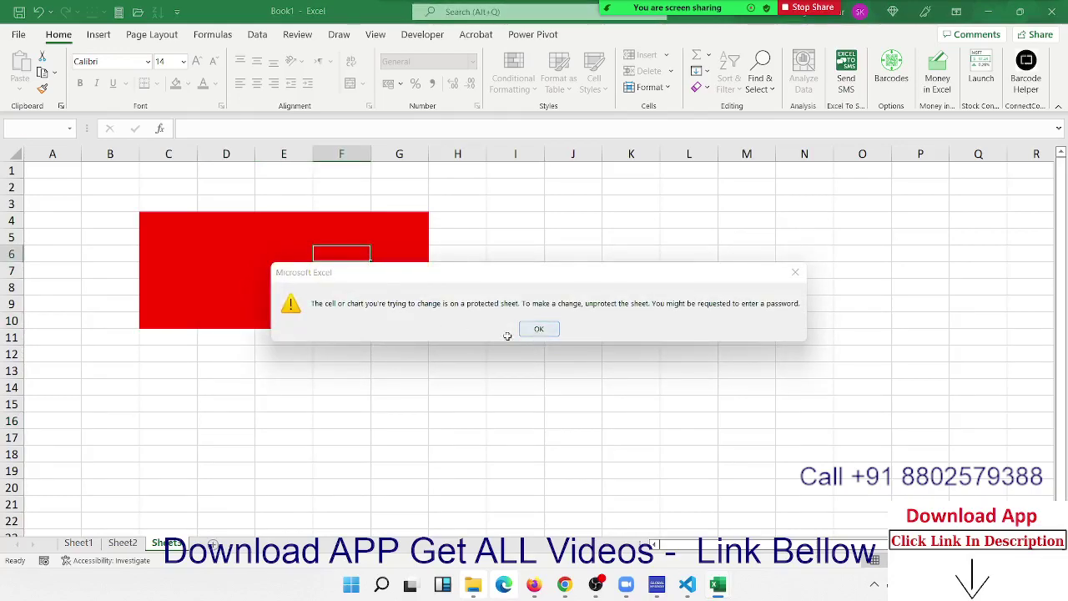
pyautogui.click(539, 329)
# Step: Enter 'cvb' in unlocked cells such as G12, A7, J4 and J9, then add Sheet4
pyautogui.click(399, 357)
pyautogui.write('cvb')
pyautogui.click(222, 421)
pyautogui.write('cvb')
pyautogui.click(85, 385)
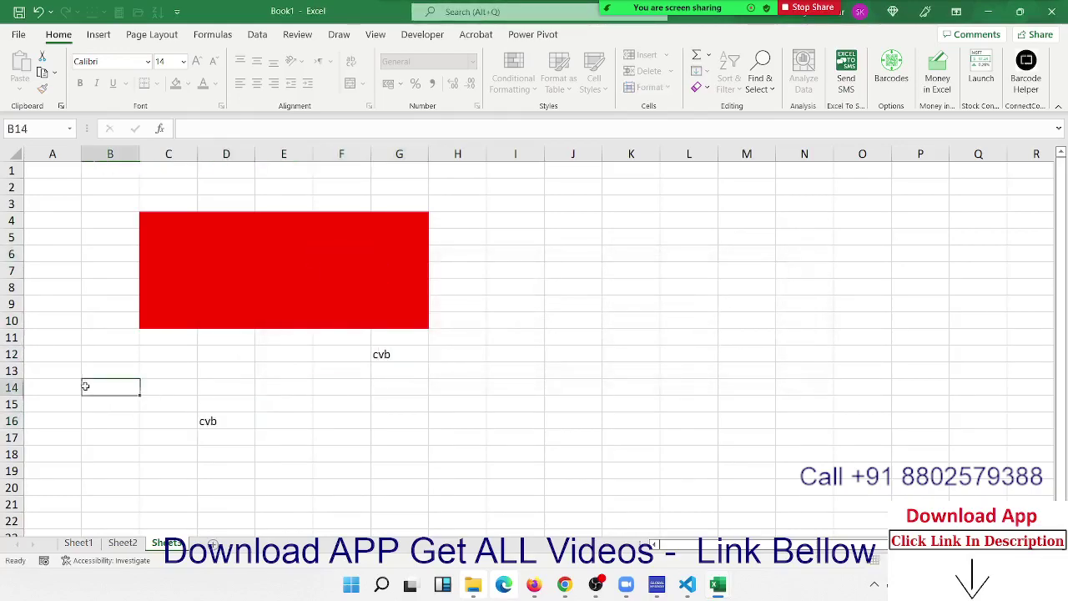
pyautogui.write('cvb')
pyautogui.click(71, 270)
pyautogui.write('cvb')
pyautogui.click(563, 216)
pyautogui.write('cvb')
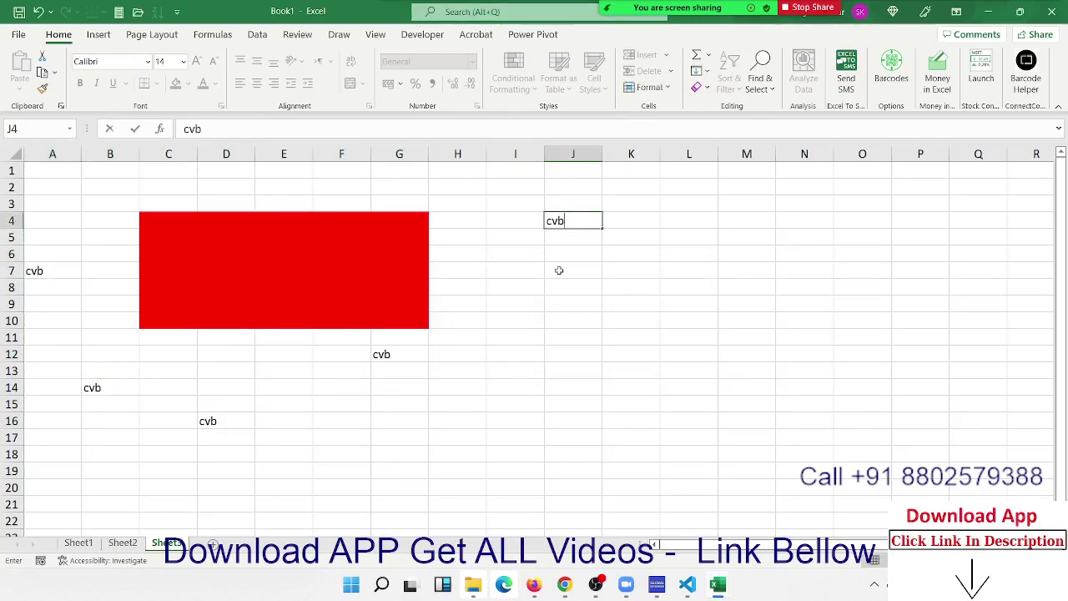
pyautogui.click(559, 304)
pyautogui.write('cvb')
pyautogui.click(473, 450)
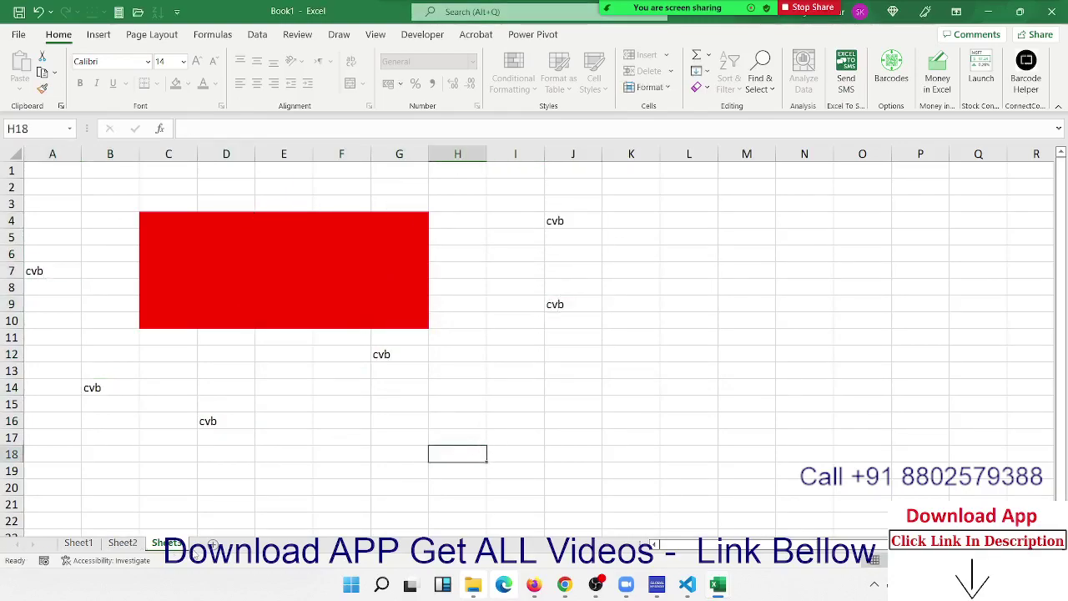
pyautogui.click(213, 543)
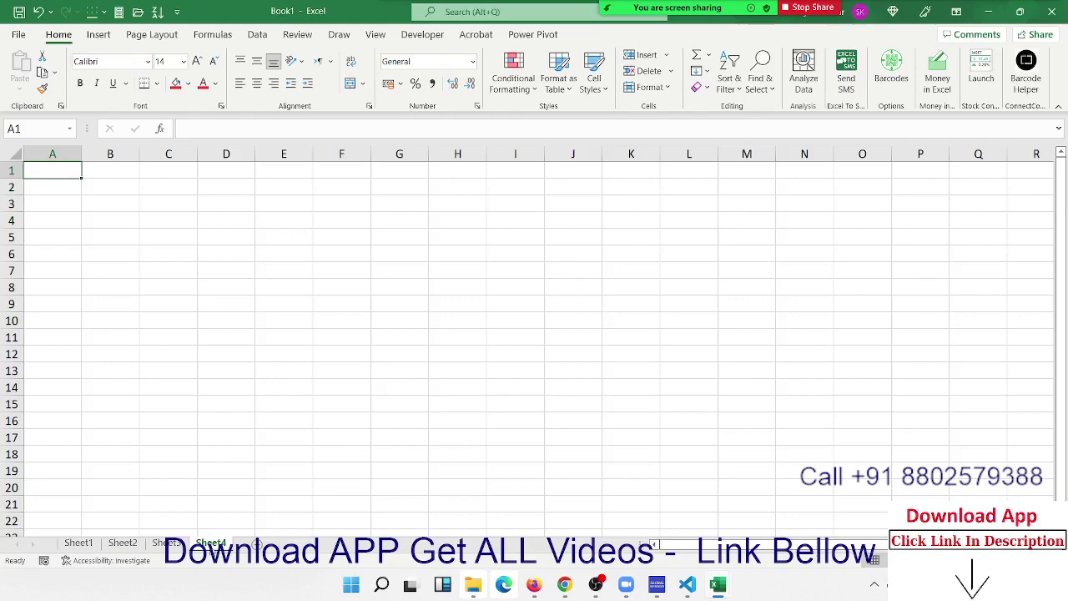
# Step: Type the headers Name, Qty, MRP and Amt into A1:D1
pyautogui.write('NAme')
pyautogui.press('Tab')
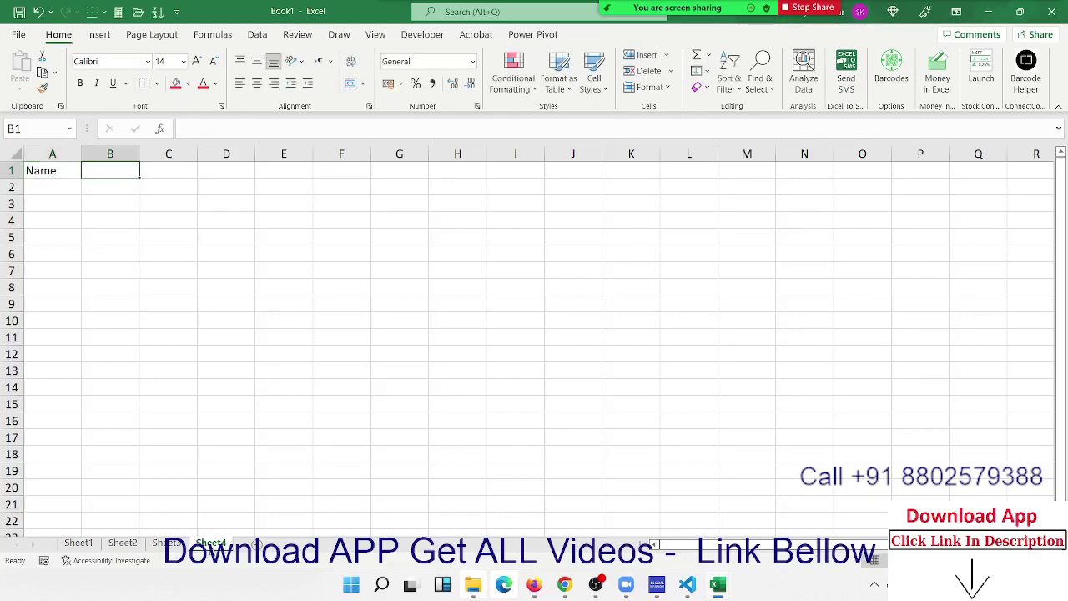
pyautogui.write('Roll')
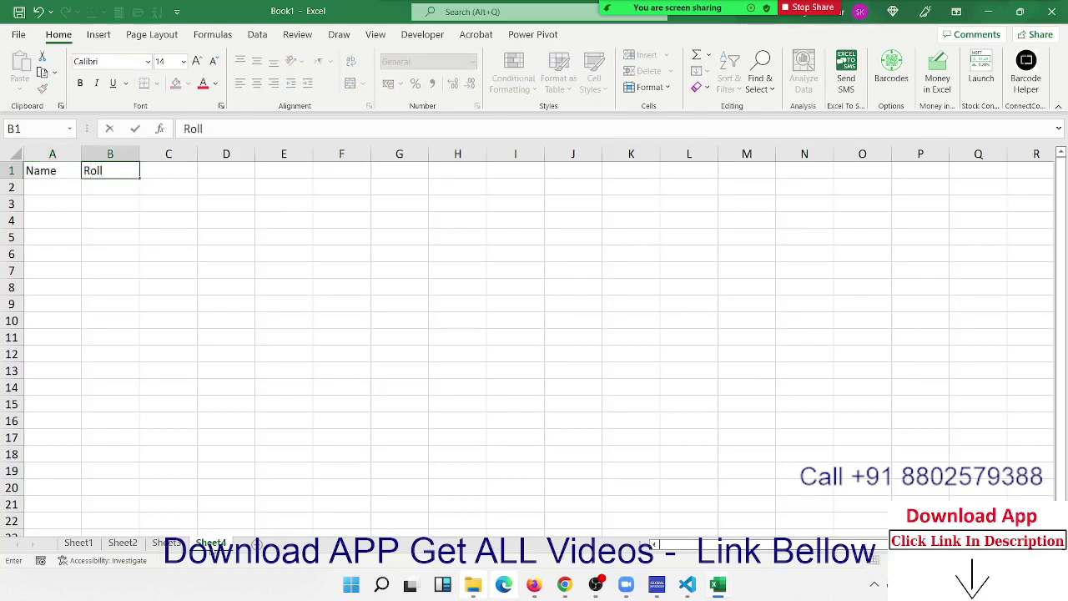
pyautogui.press('Escape')
pyautogui.write('Qty')
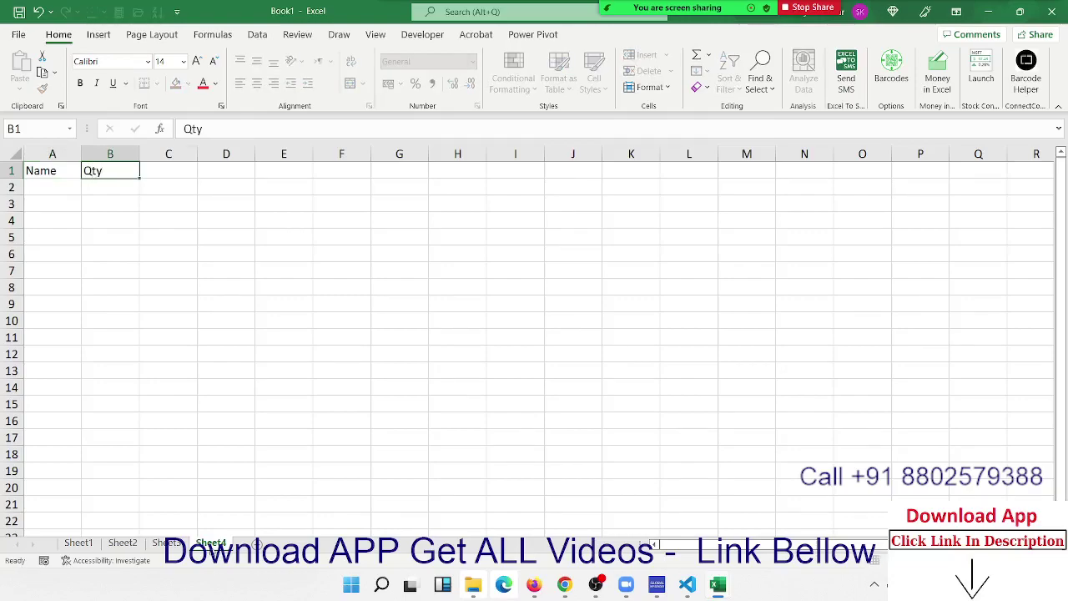
pyautogui.press('Tab')
pyautogui.write('M')
pyautogui.press('Tab')
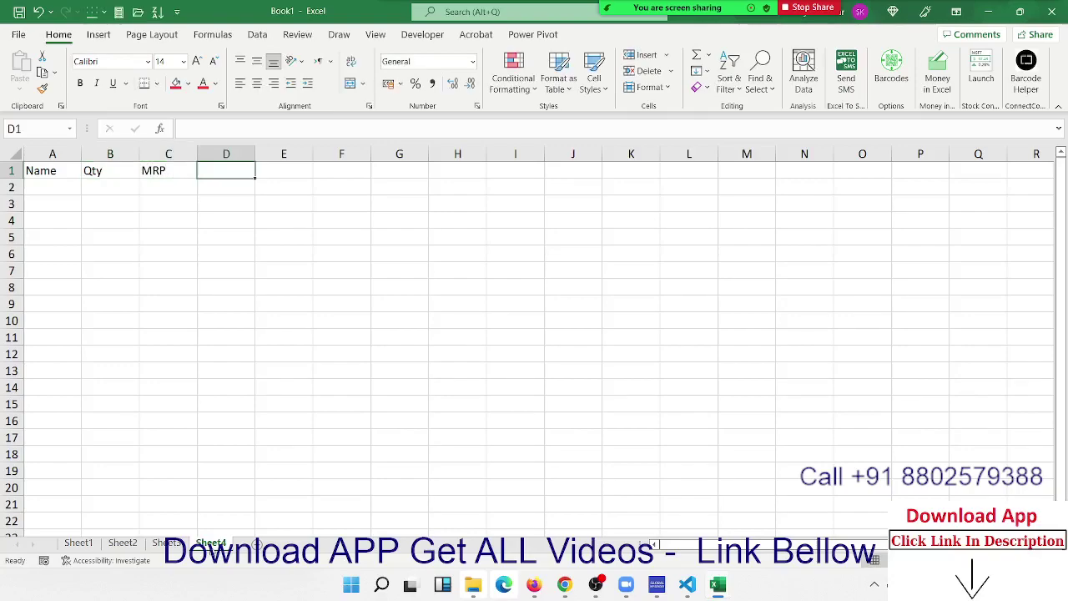
pyautogui.write('Amt')
pyautogui.press('Tab')
# Step: Add the headers Com, GST, Total, Date and Time in E1:I1
pyautogui.write('Co')
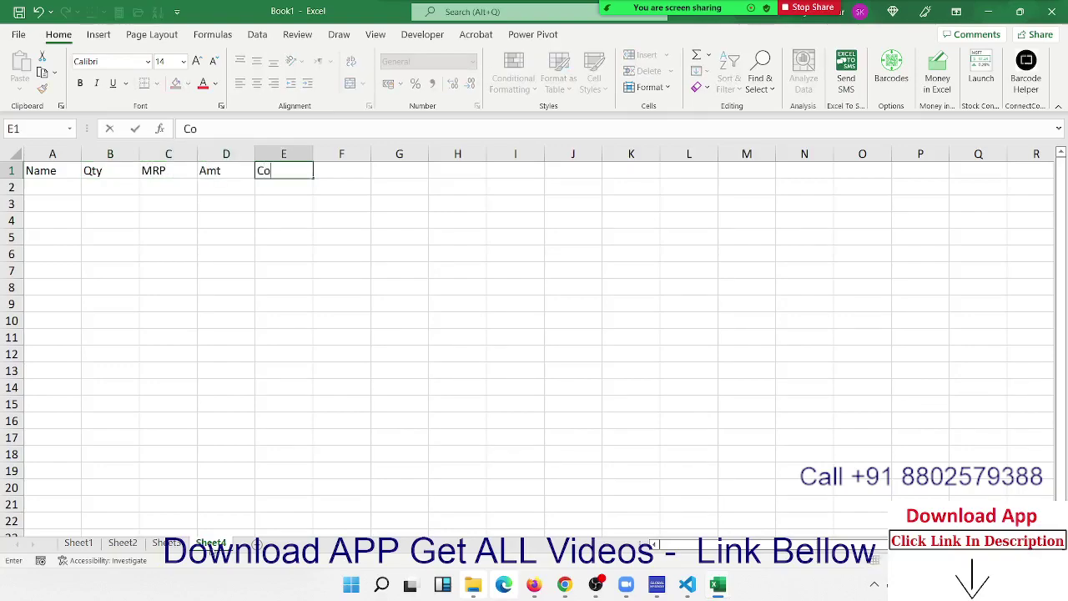
pyautogui.write('m')
pyautogui.press('Tab')
pyautogui.write('GS')
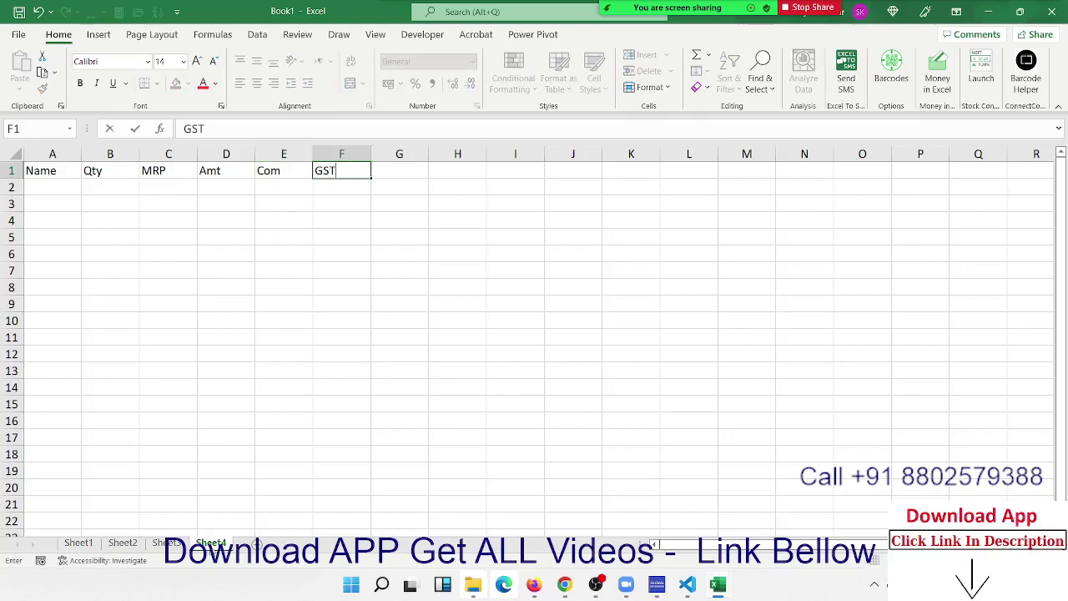
pyautogui.press('Tab')
pyautogui.write('Total')
pyautogui.press('Tab')
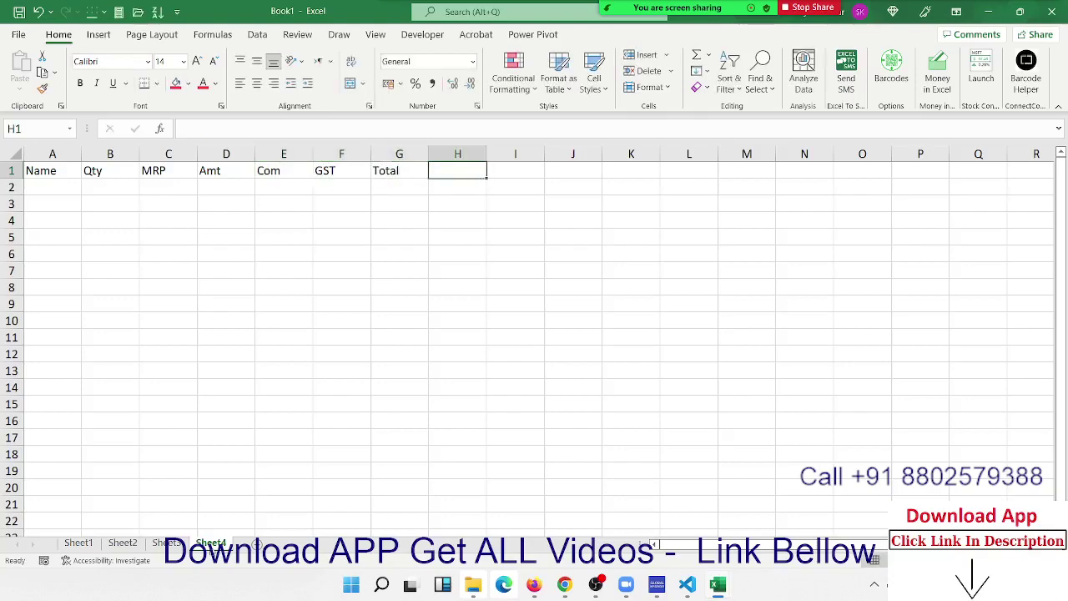
pyautogui.write('Date')
pyautogui.press('Tab')
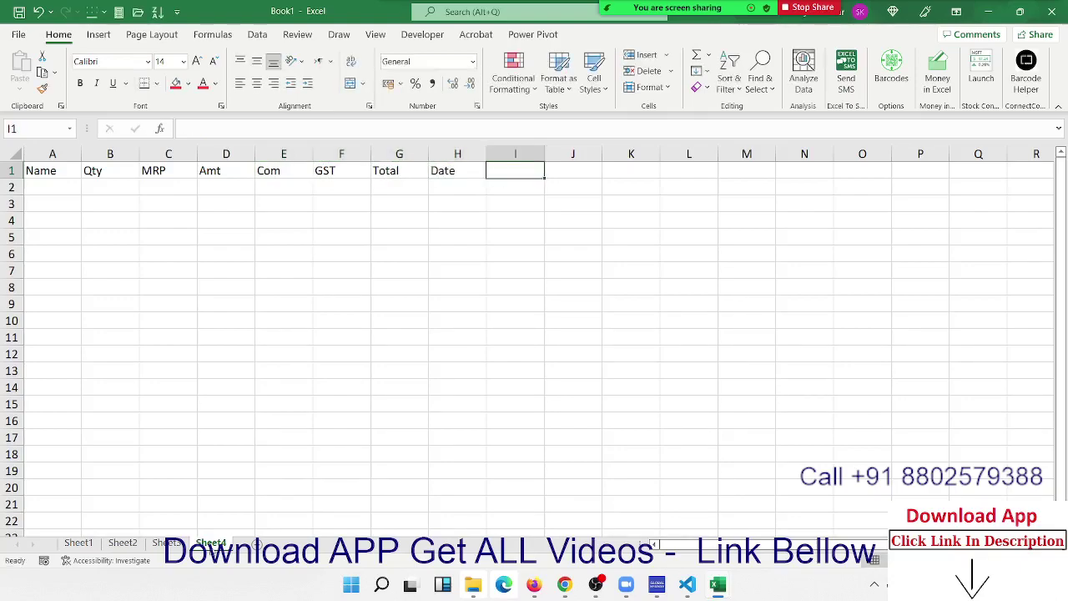
pyautogui.write('Time')
pyautogui.press('Return')
pyautogui.write('\\')
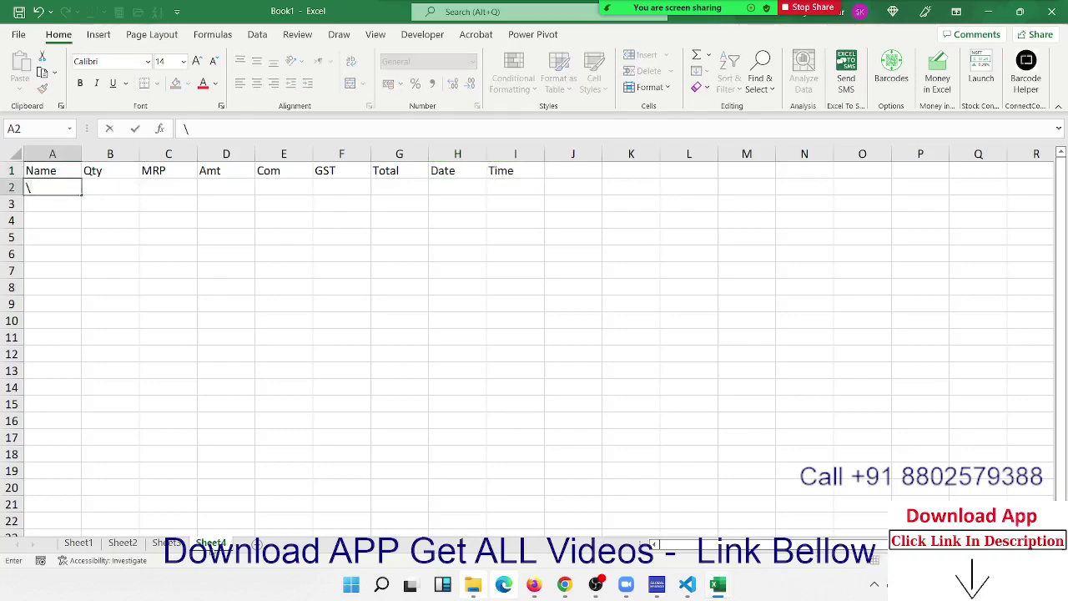
pyautogui.press('Escape')
pyautogui.press('Right')
pyautogui.press('Right')
pyautogui.press('Right')
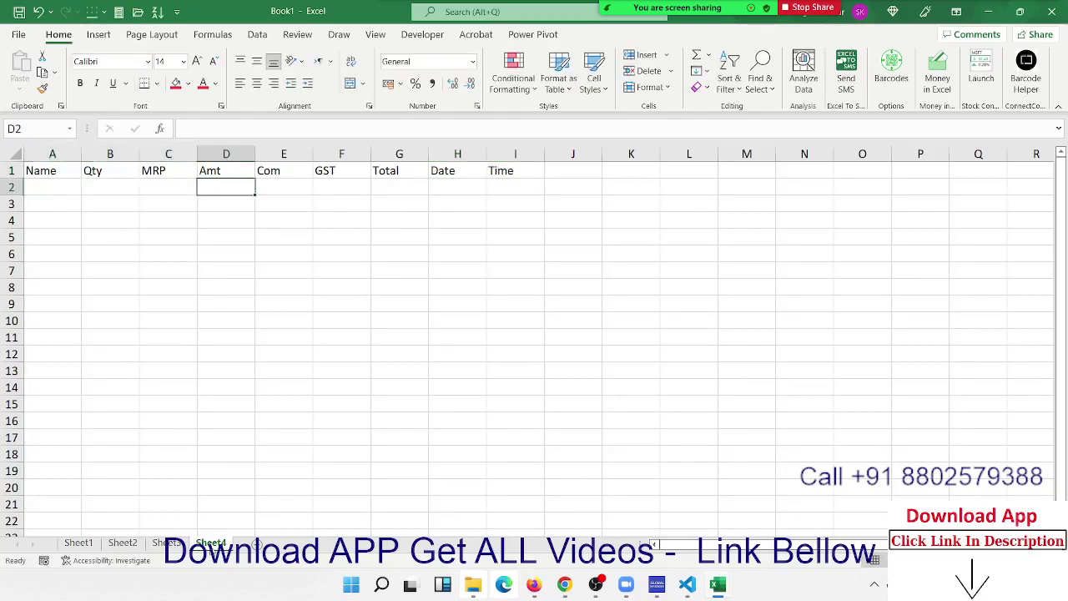
# Step: Enter the Amt formula =B2*C2 in D2 and a commission formula in E2
pyautogui.write('=')
pyautogui.press('Left')
pyautogui.press('Left')
pyautogui.write('*')
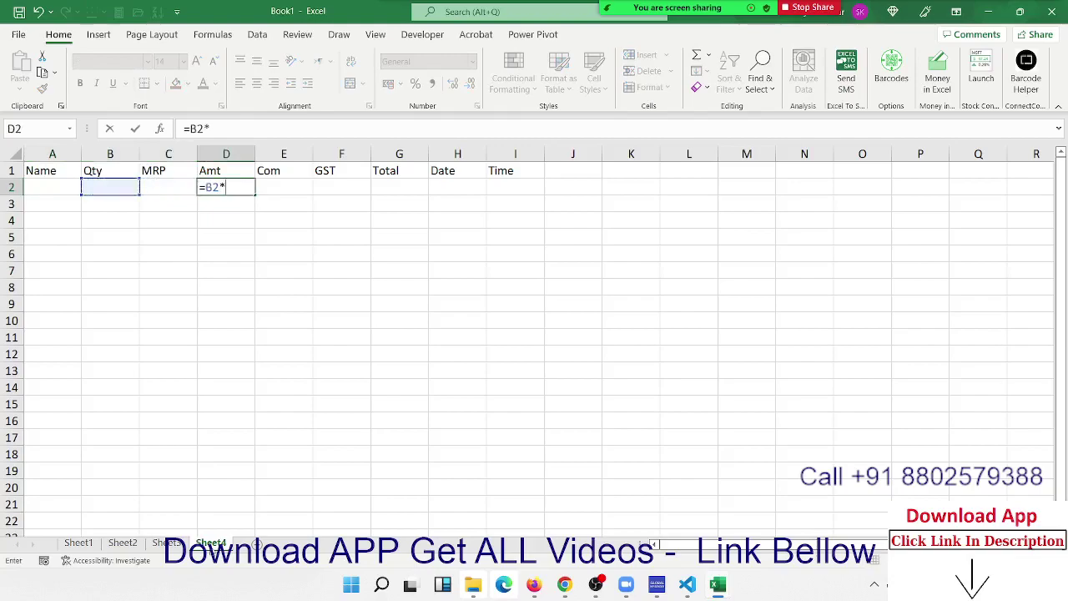
pyautogui.press('Left')
pyautogui.press('Return')
pyautogui.press('Up')
pyautogui.press('Right')
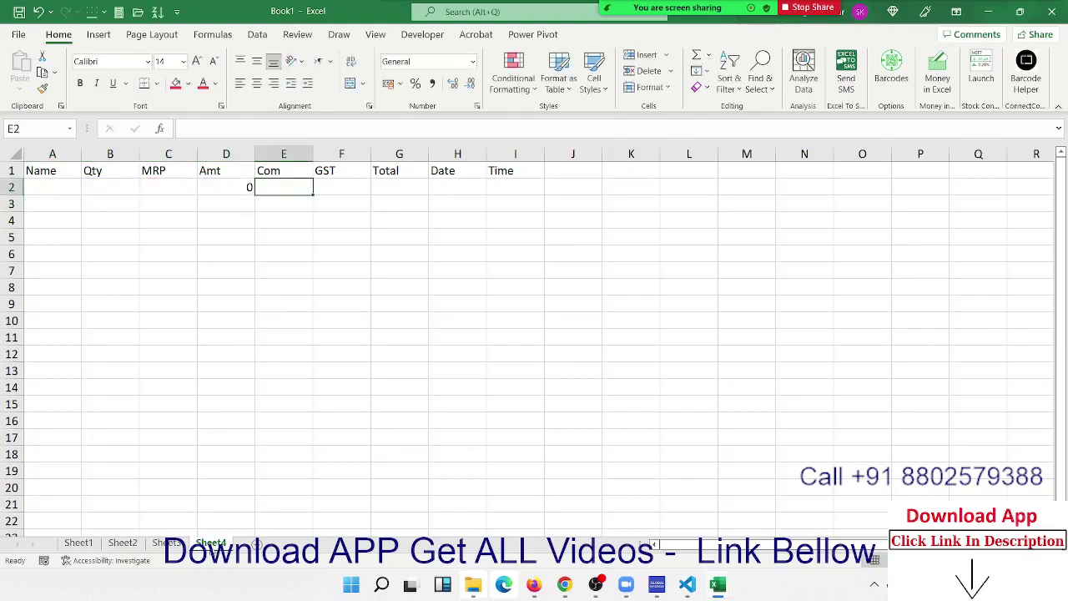
pyautogui.write('=')
pyautogui.press('Left')
pyautogui.write('*')
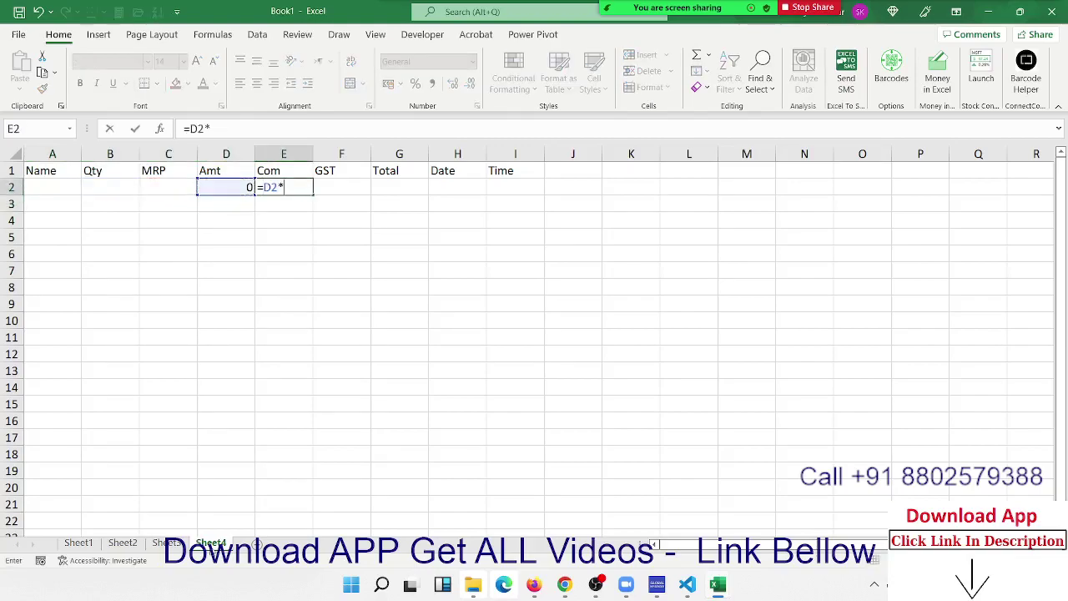
pyautogui.write('10')
pyautogui.press('BackSpace')
pyautogui.press('BackSpace')
pyautogui.press('Return')
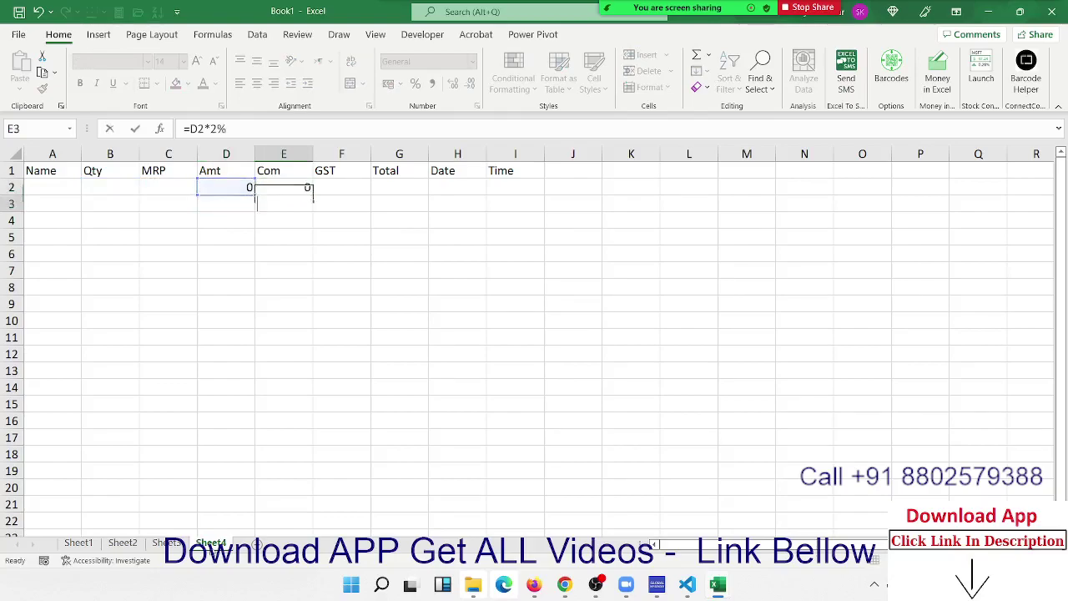
pyautogui.press('Up')
pyautogui.press('Right')
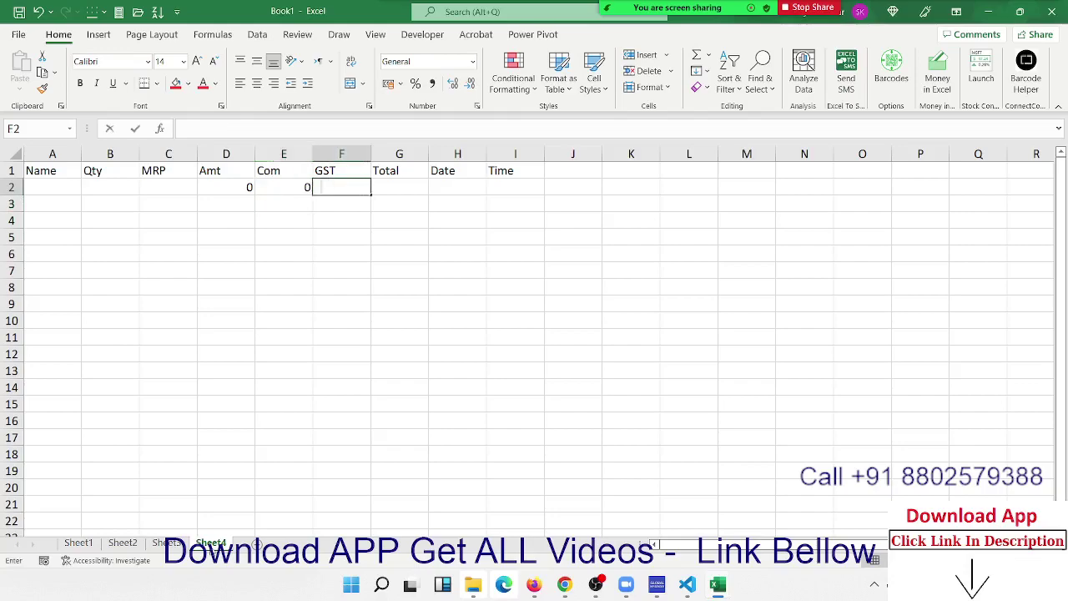
# Step: Make GST in F2 18% of Amt and AutoSum the Total in G2
pyautogui.write('=')
pyautogui.press('Left')
pyautogui.press('Left')
pyautogui.write('*')
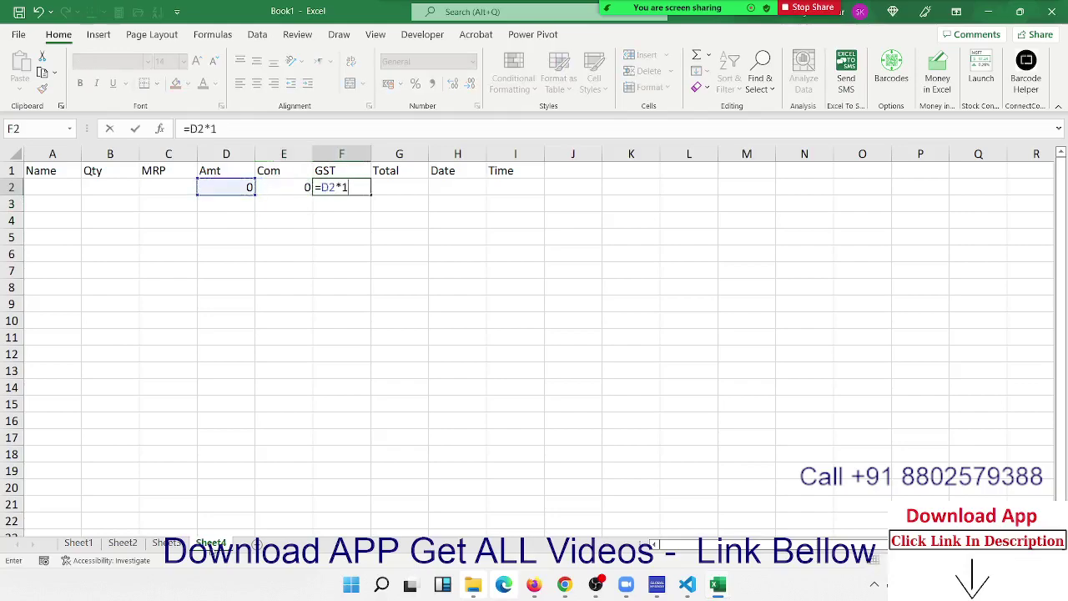
pyautogui.write('8%')
pyautogui.press('Return')
pyautogui.press('Up')
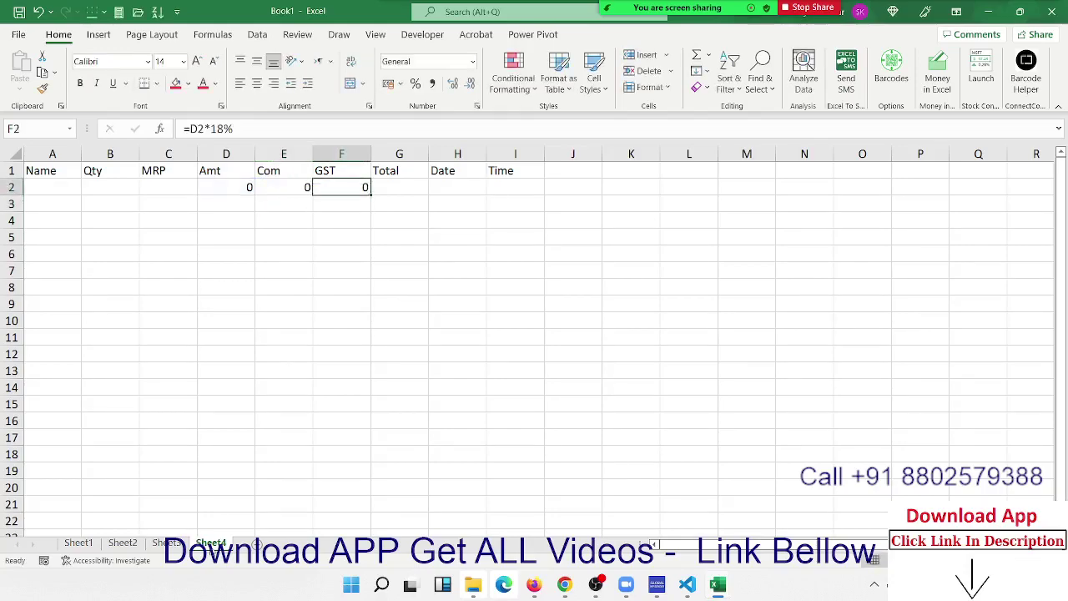
pyautogui.press('Right')
pyautogui.hotkey('alt', '=')
pyautogui.press('Return')
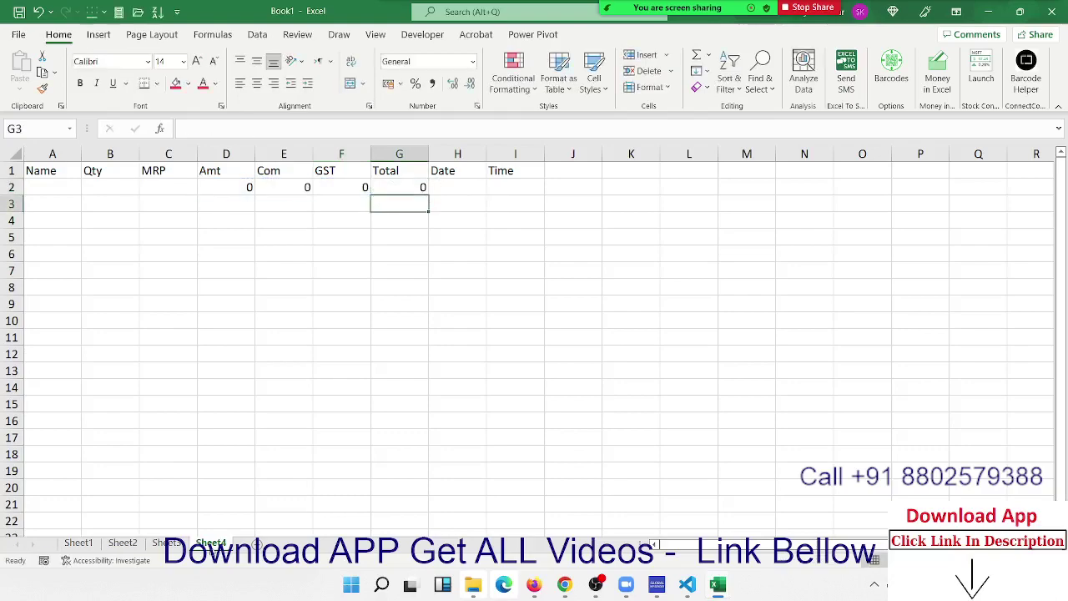
pyautogui.press('Up')
pyautogui.press('Right')
pyautogui.press('Left')
pyautogui.press('Left')
pyautogui.press('Left')
pyautogui.press('Left')
# Step: Fill the row 2 formulas in D2:G2 down through row 20 with Ctrl+D
pyautogui.hotkey('shift', 'Right')
pyautogui.hotkey('shift', 'Right')
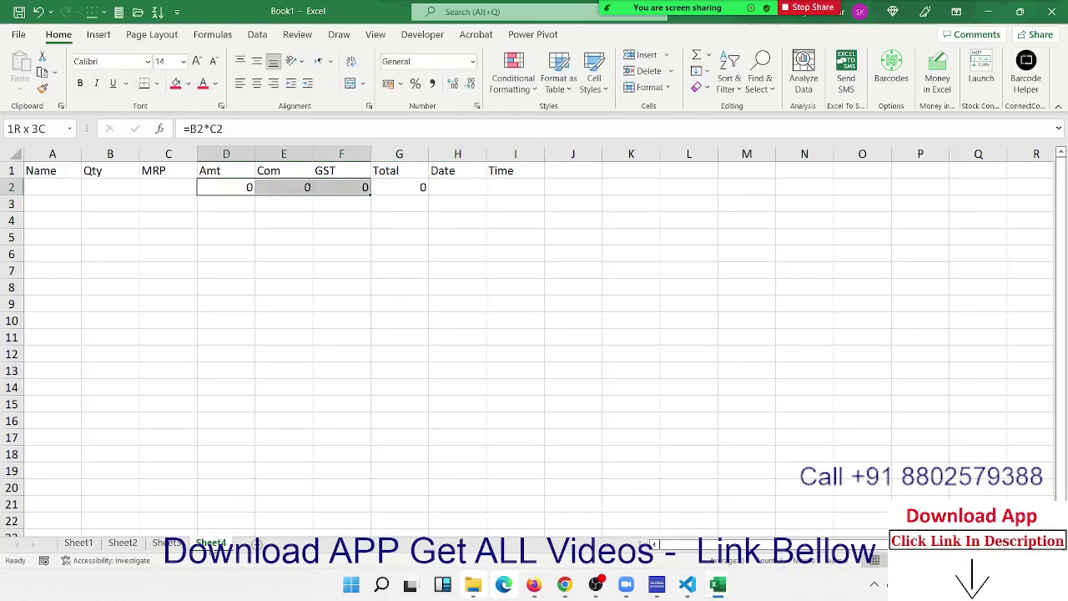
pyautogui.hotkey('shift', 'Right')
pyautogui.hotkey('shift', 'Down')
pyautogui.hotkey('shift', 'Down')
pyautogui.hotkey('shift', 'Down')
pyautogui.hotkey('shift', 'Down')
pyautogui.hotkey('shift', 'Down')
pyautogui.hotkey('shift', 'Down')
pyautogui.hotkey('ctrl', 'd')
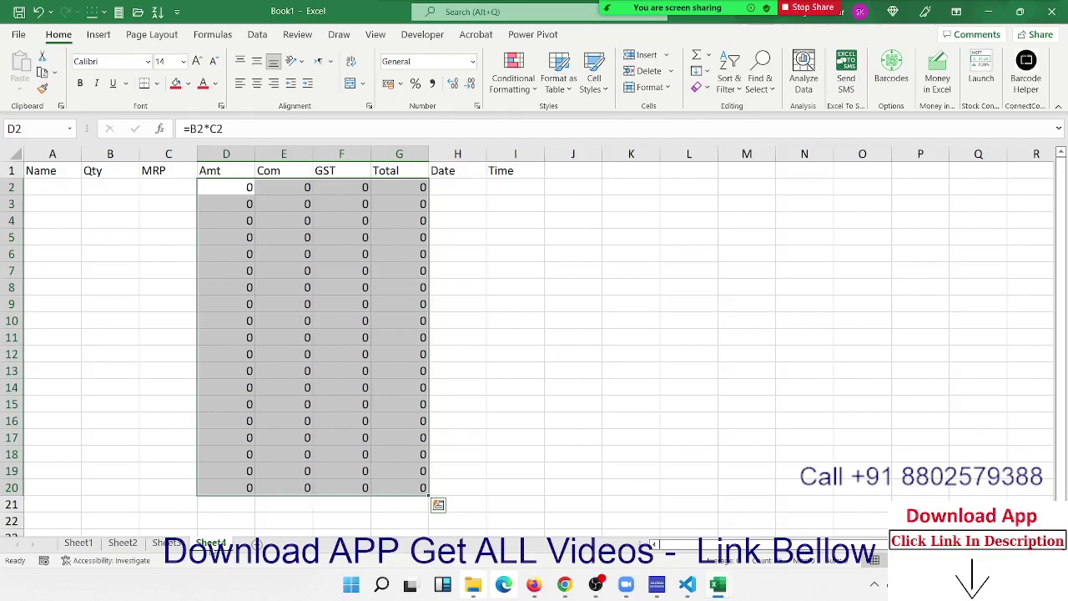
pyautogui.press('Up')
pyautogui.press('Left')
pyautogui.press('Left')
pyautogui.press('Left')
pyautogui.press('Down')
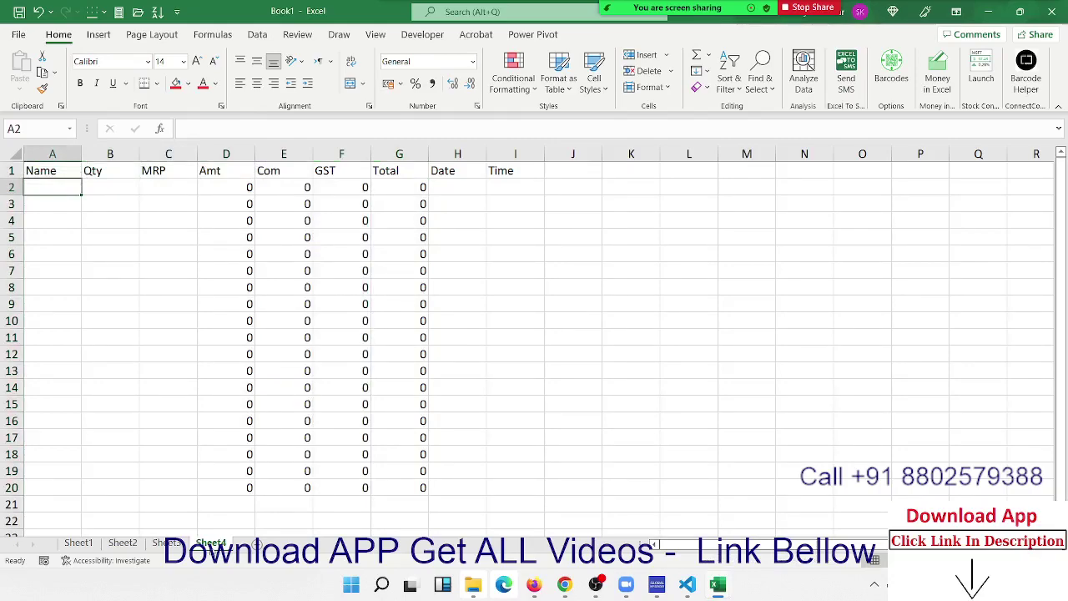
# Step: Fill row 2 with a name, Qty 50, MRP 60, today's date and the current time
pyautogui.write('Puja')
pyautogui.press('Tab')
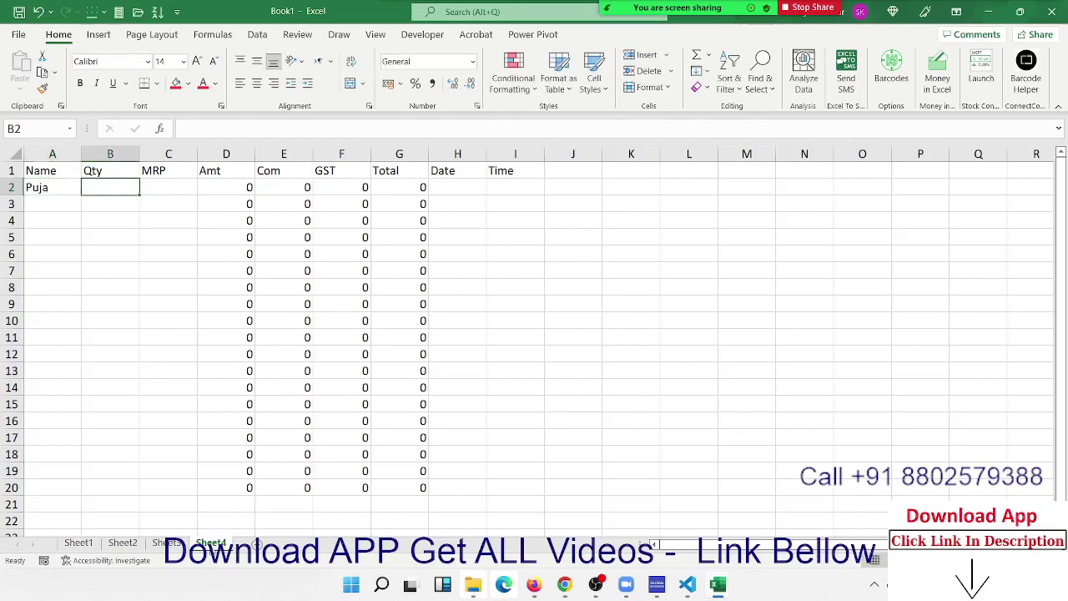
pyautogui.write('50')
pyautogui.press('Tab')
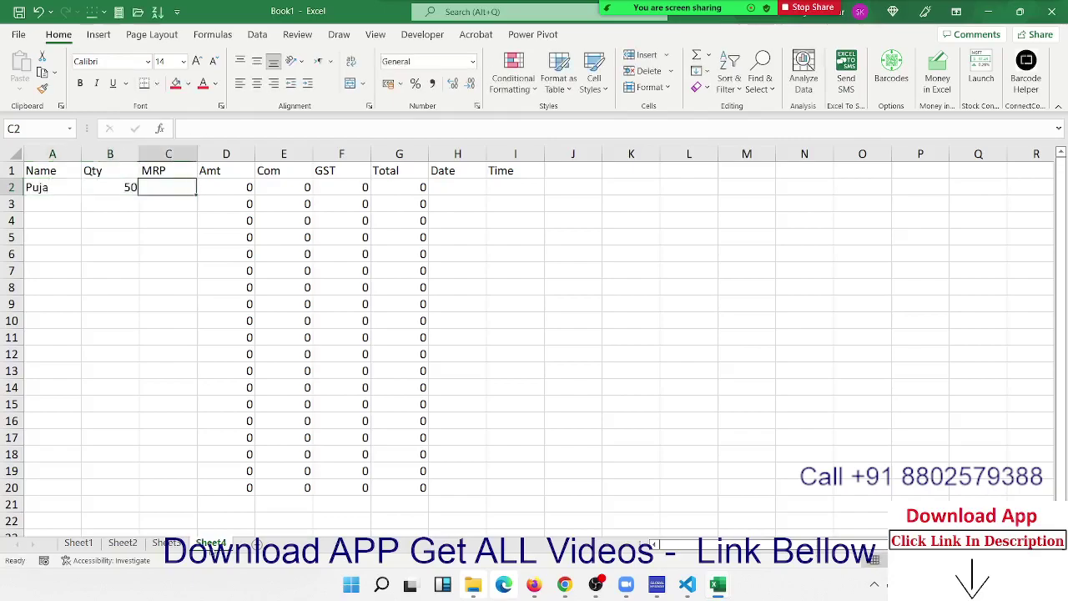
pyautogui.write('60')
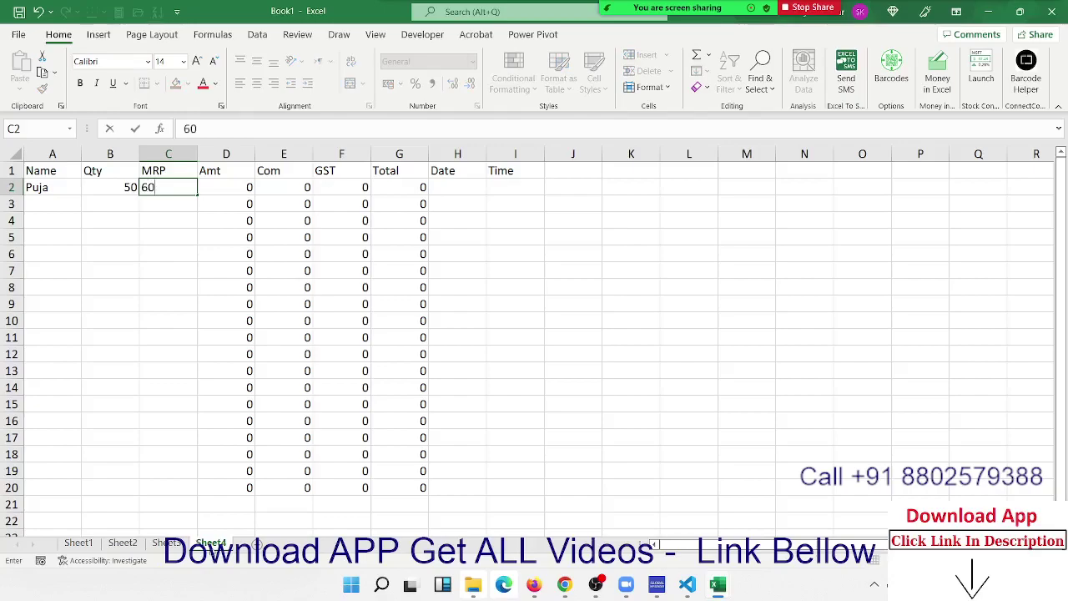
pyautogui.press('Tab')
pyautogui.press('Tab')
pyautogui.press('Tab')
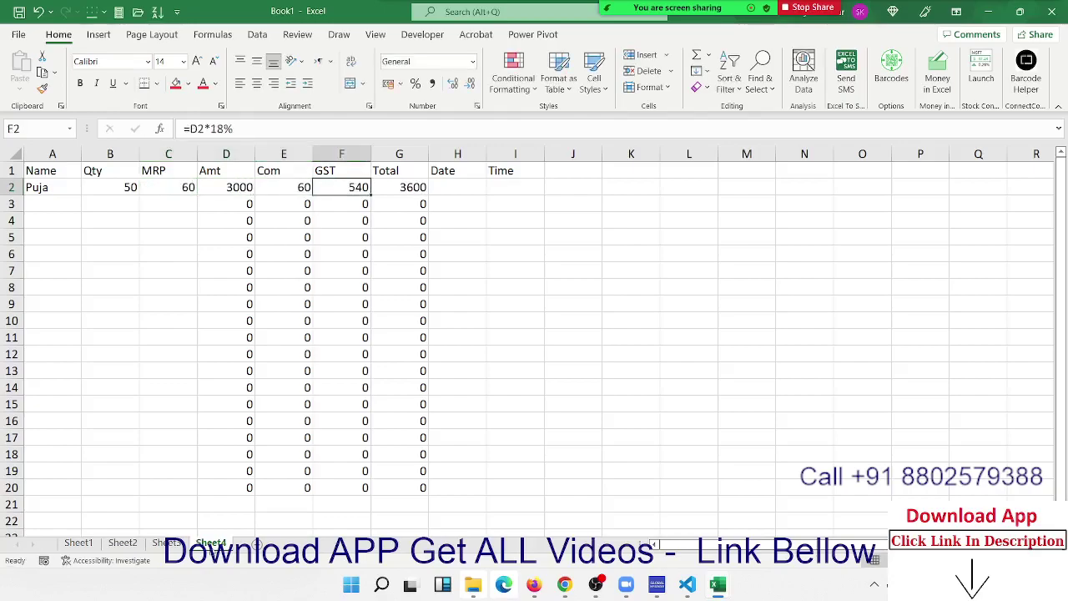
pyautogui.press('Tab')
pyautogui.press('Tab')
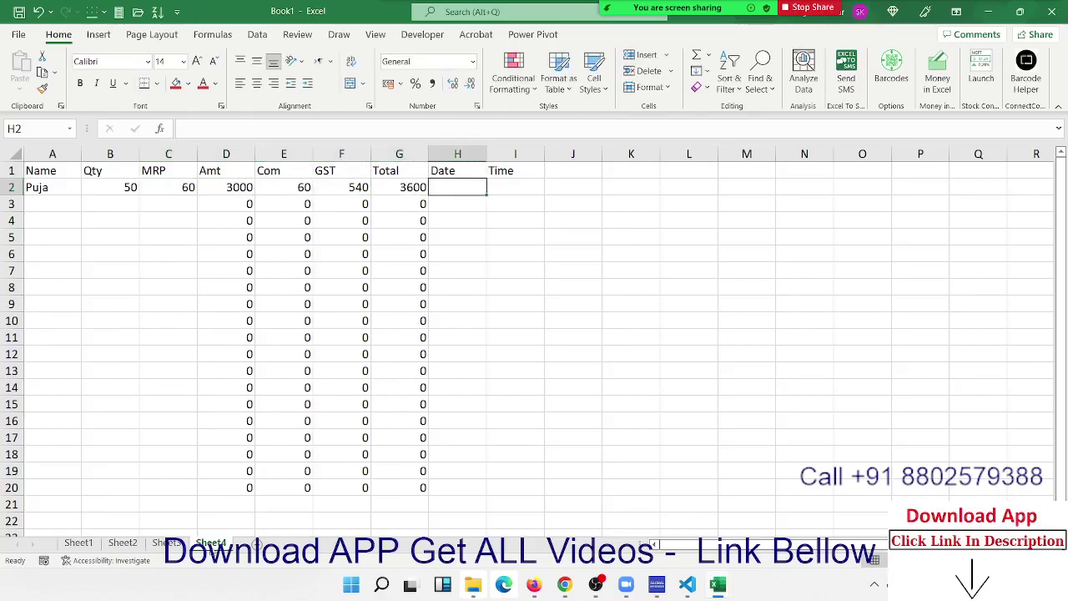
pyautogui.hotkey('ctrl', ';')
pyautogui.press('Tab')
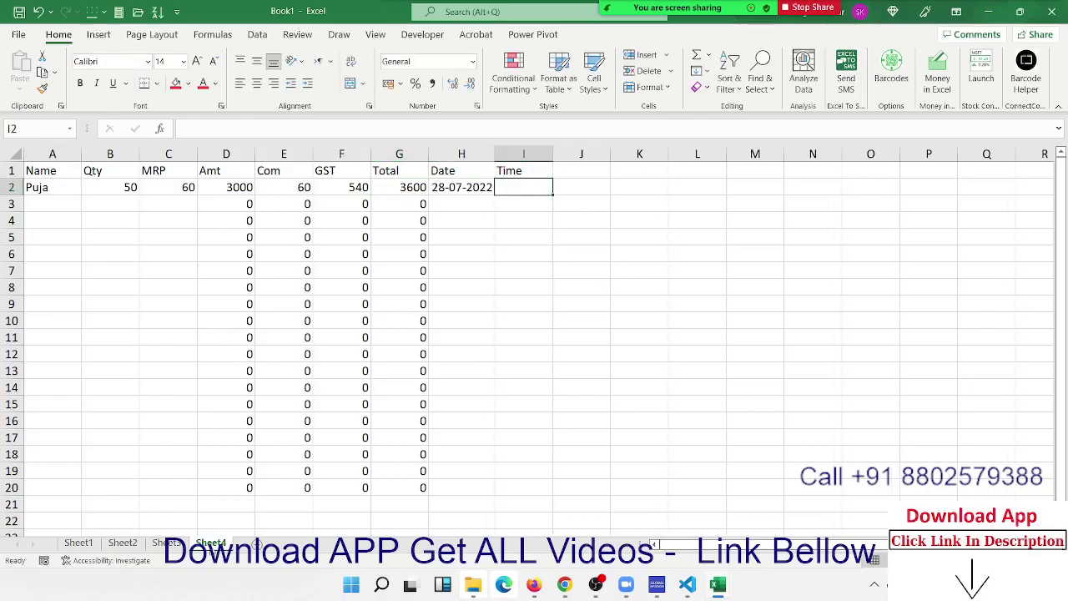
pyautogui.hotkey('ctrl', 'shift', ';')
pyautogui.press('Return')
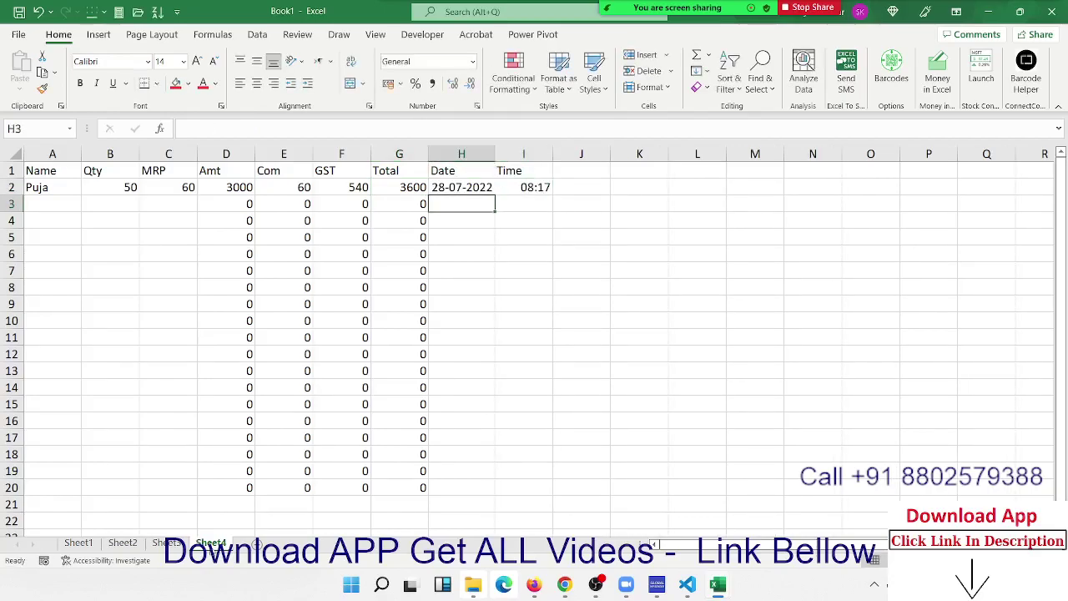
# Step: Check the copied Amt formulas in column D (D3, D13, D7, D5)
pyautogui.press('Left')
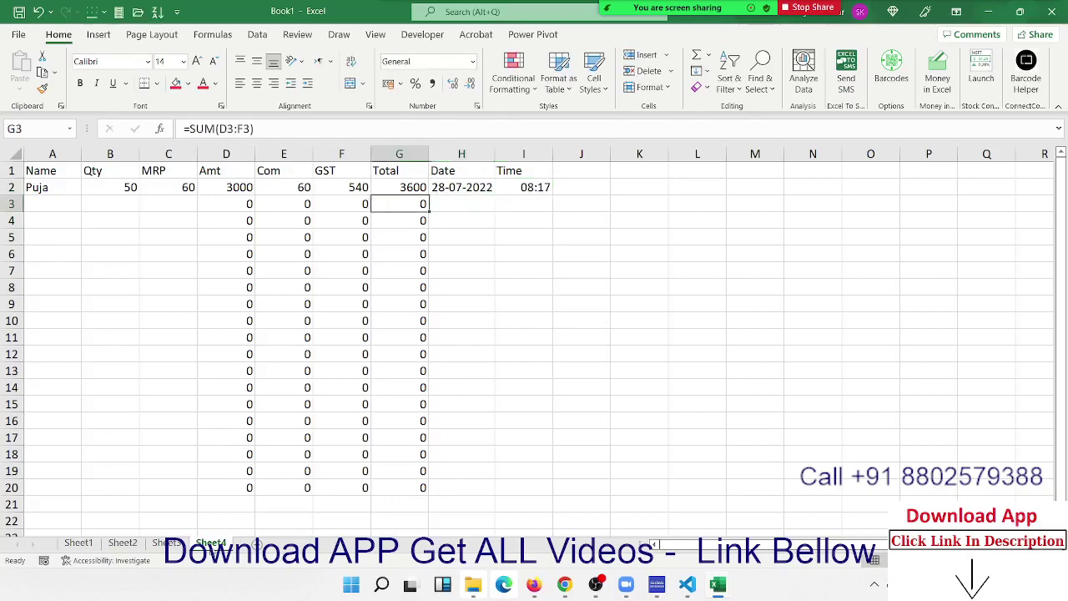
pyautogui.press('Left')
pyautogui.press('Left')
pyautogui.press('Left')
pyautogui.press('Left')
pyautogui.press('Left')
pyautogui.press('Left')
pyautogui.press('Right')
pyautogui.press('Right')
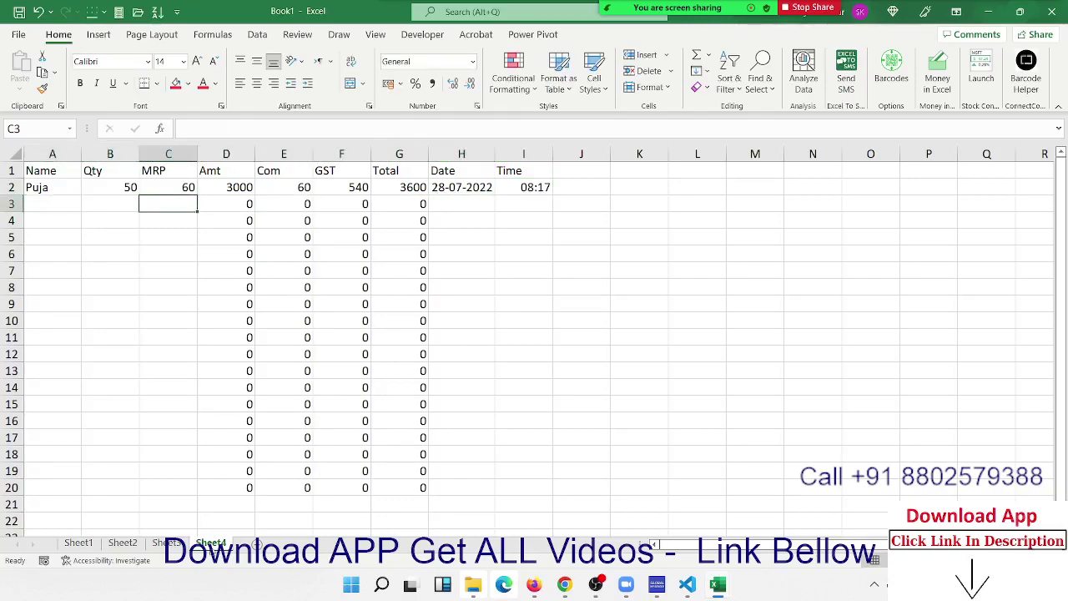
pyautogui.press('Right')
pyautogui.press('Right')
pyautogui.press('Right')
pyautogui.press('Right')
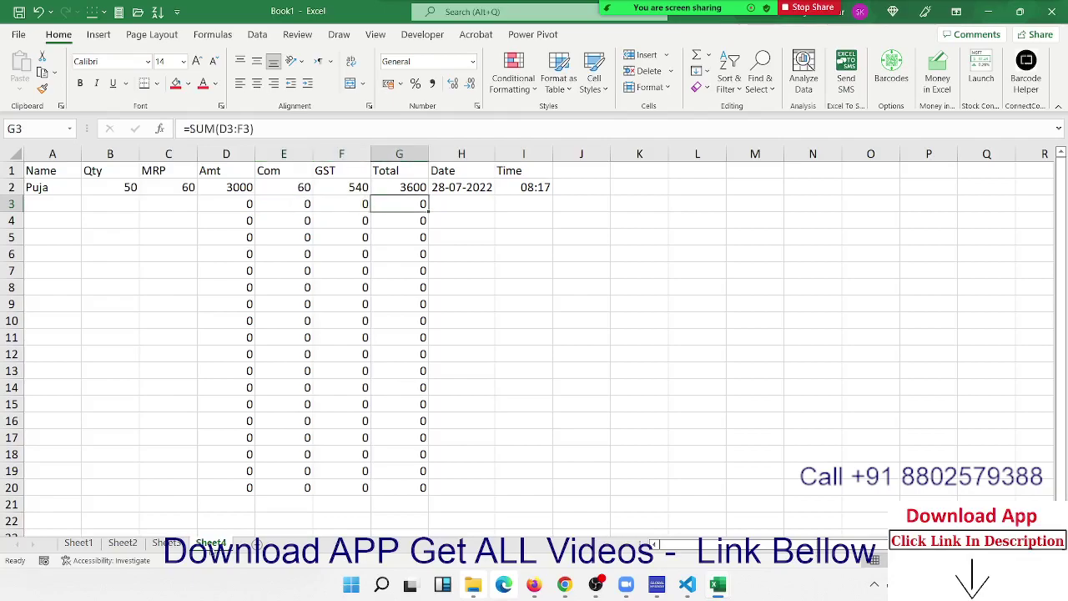
pyautogui.press('Left')
pyautogui.press('Left')
pyautogui.press('Left')
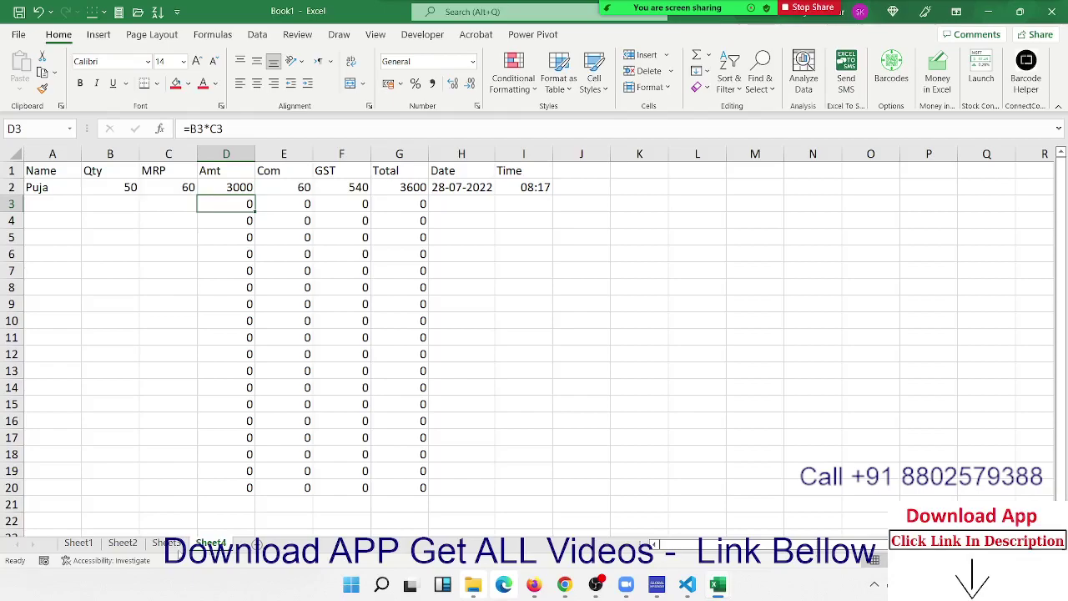
pyautogui.click(224, 365)
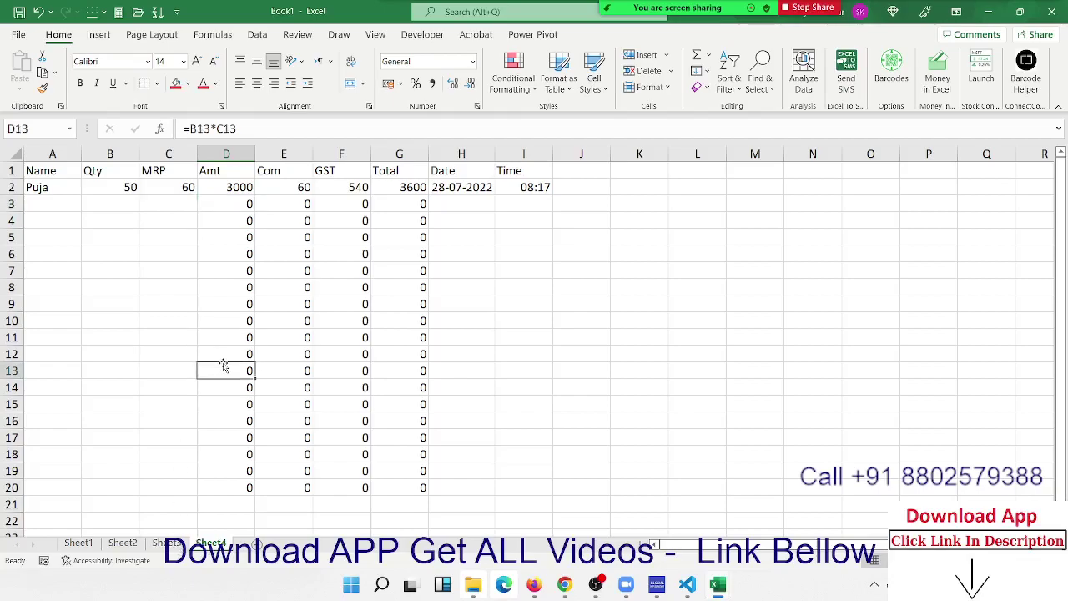
pyautogui.click(246, 271)
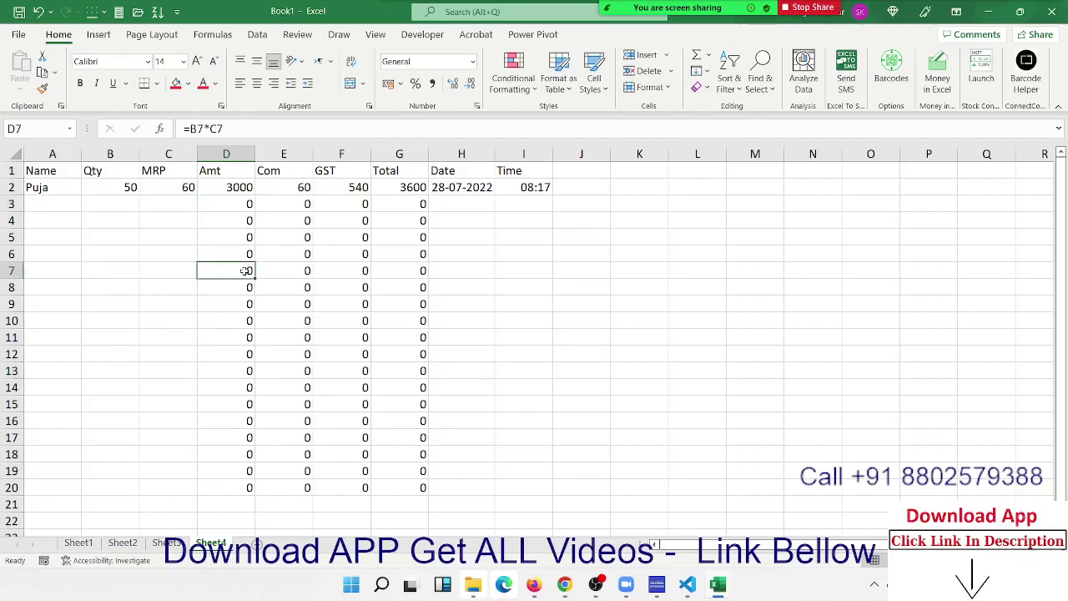
pyautogui.click(231, 236)
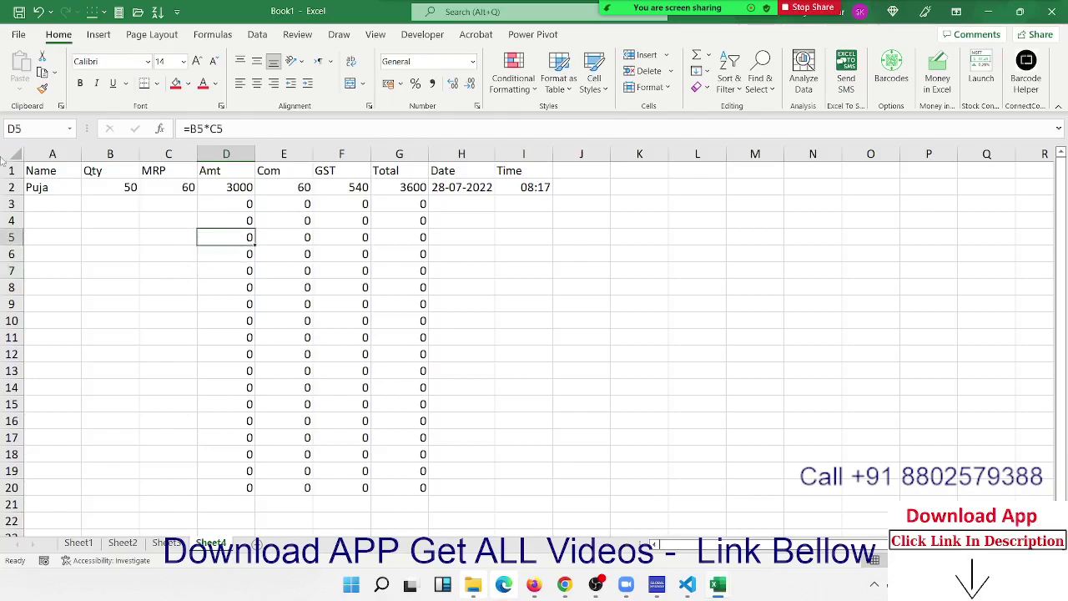
# Step: Unlock every cell on the sheet through Format Cells > Protection
pyautogui.click(5, 155)
pyautogui.rightClick(199, 229)
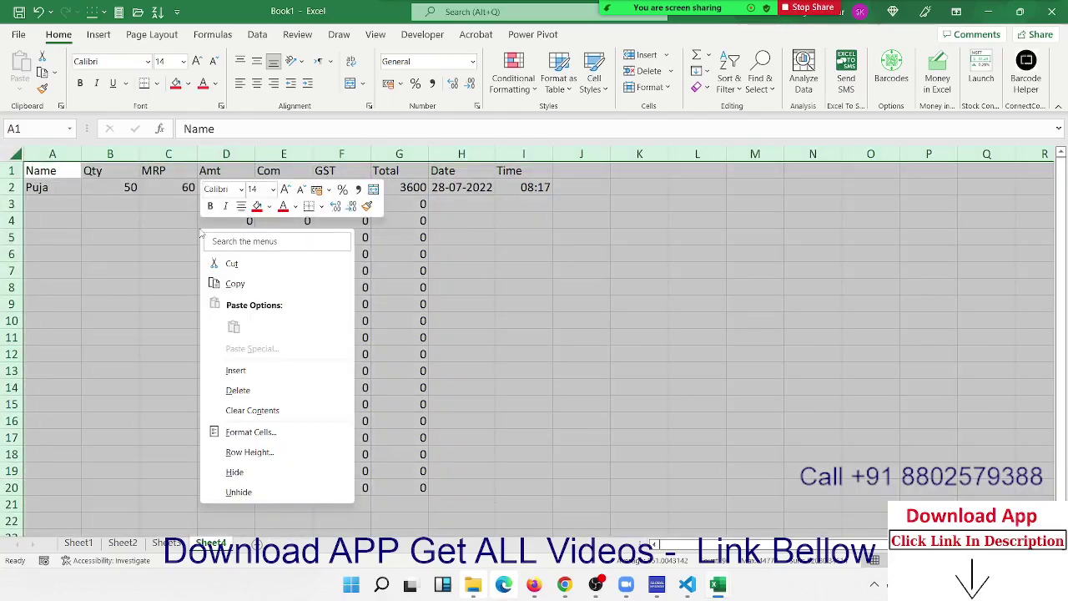
pyautogui.click(250, 433)
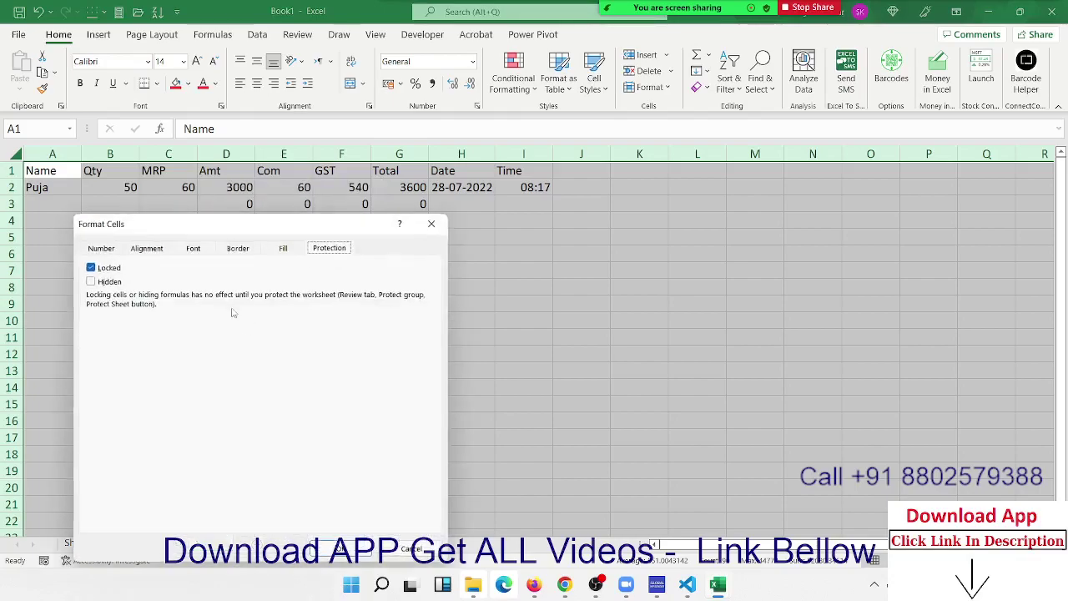
pyautogui.click(115, 268)
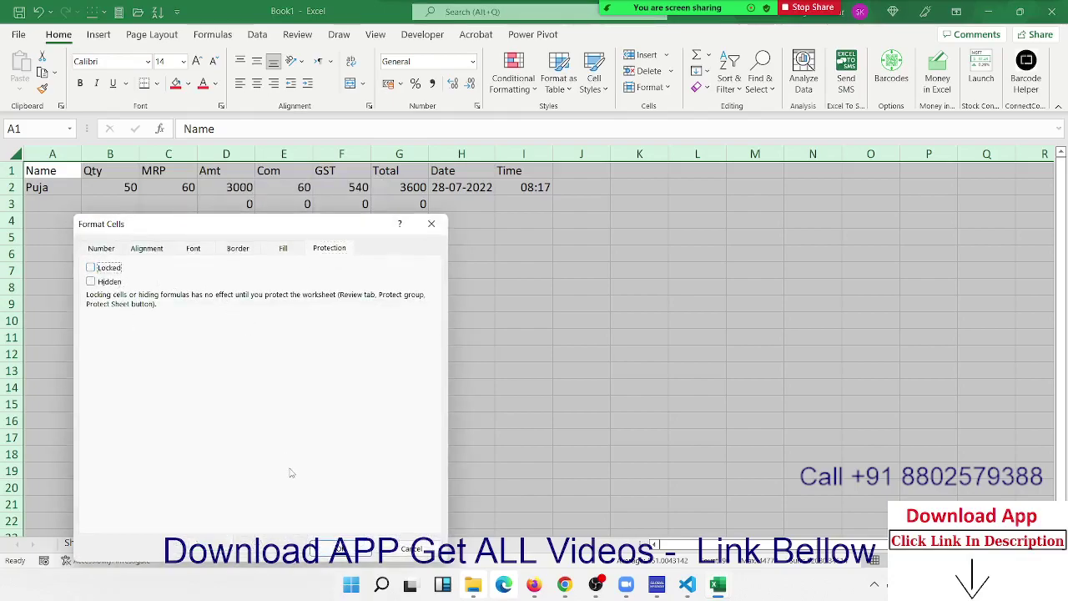
pyautogui.click(338, 548)
pyautogui.click(170, 282)
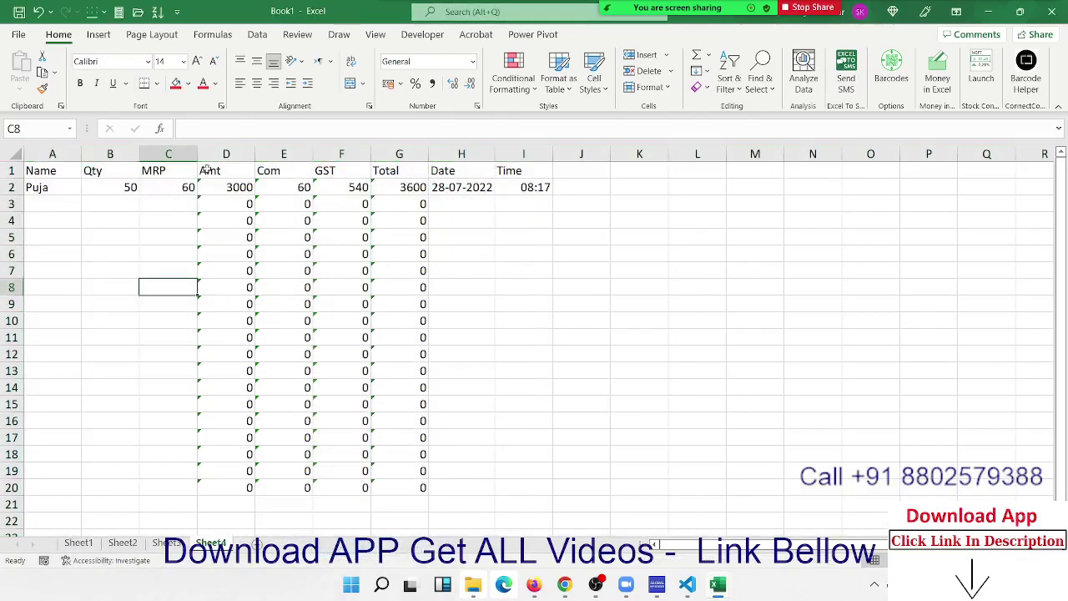
# Step: Lock only columns D:G, the Amt through Total columns
pyautogui.moveTo(209, 155); pyautogui.dragTo(393, 164)
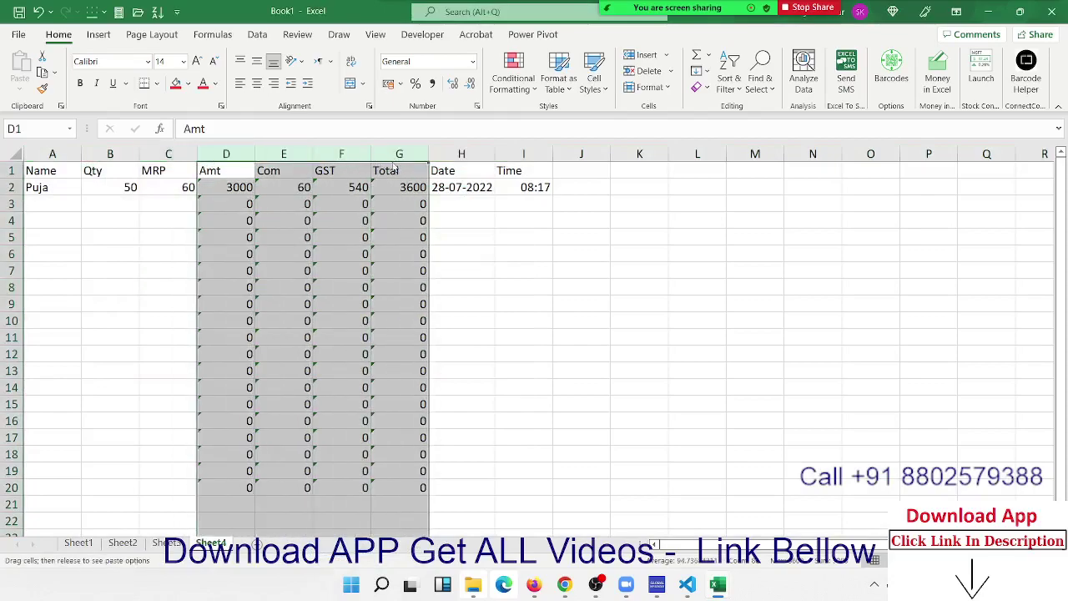
pyautogui.rightClick(390, 175)
pyautogui.click(441, 379)
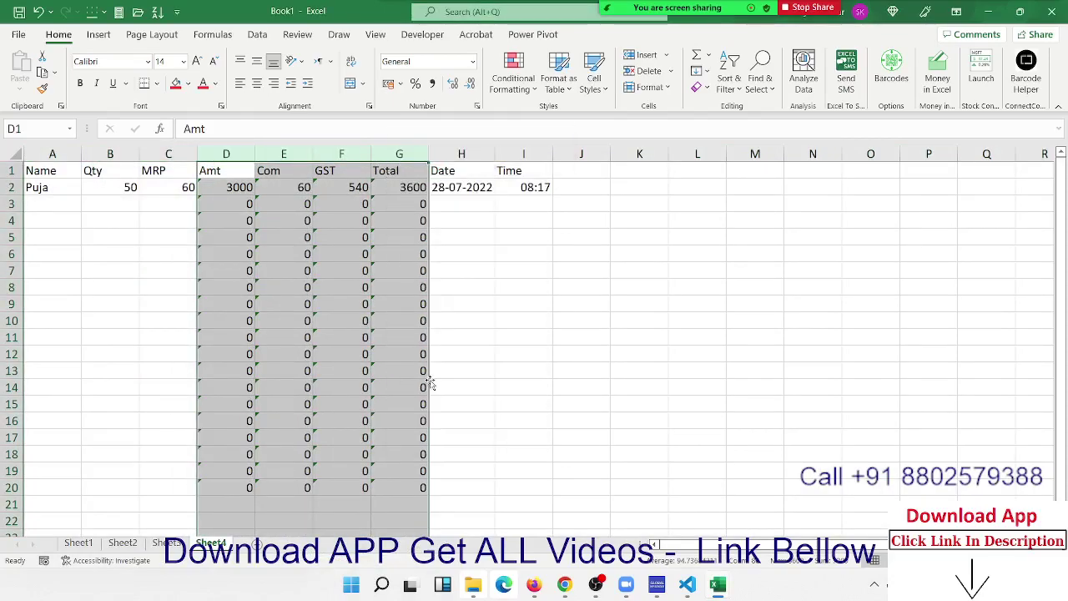
pyautogui.click(260, 250)
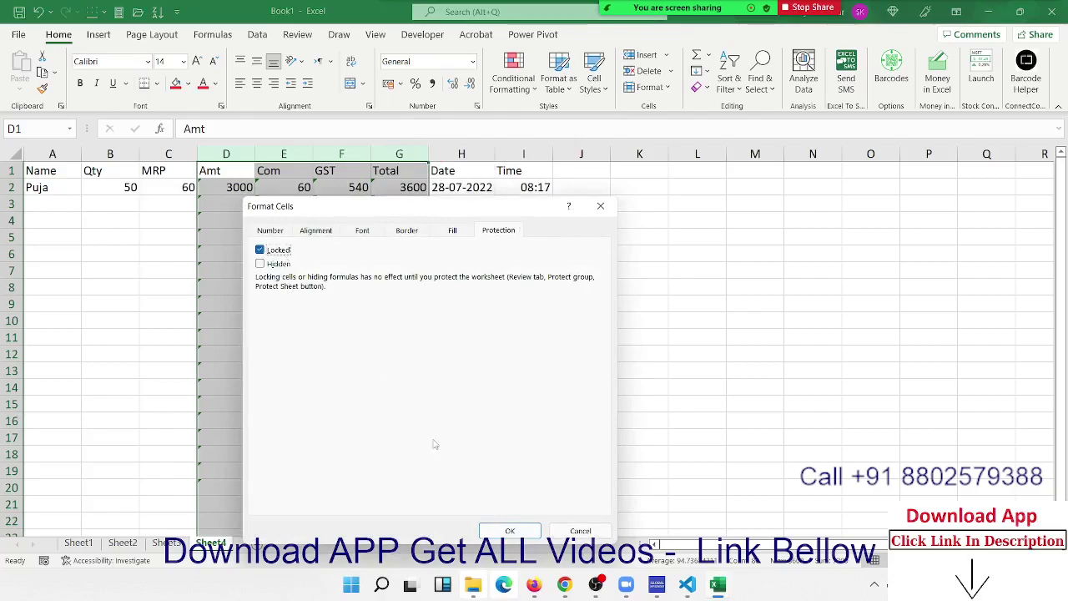
pyautogui.click(509, 531)
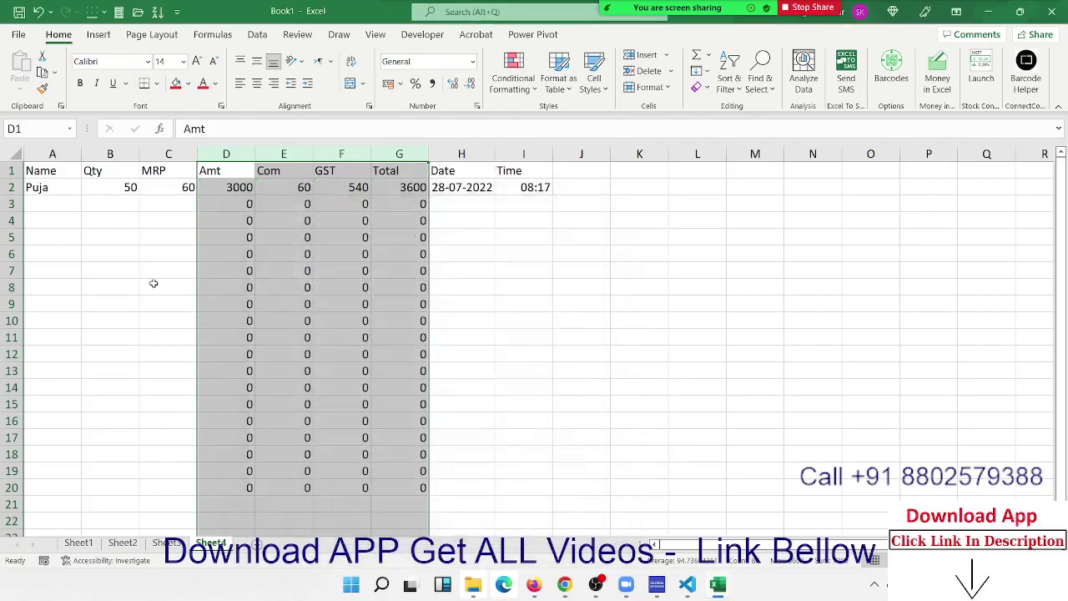
pyautogui.click(154, 283)
# Step: Protect Sheet4 with Select locked cells turned off
pyautogui.rightClick(210, 543)
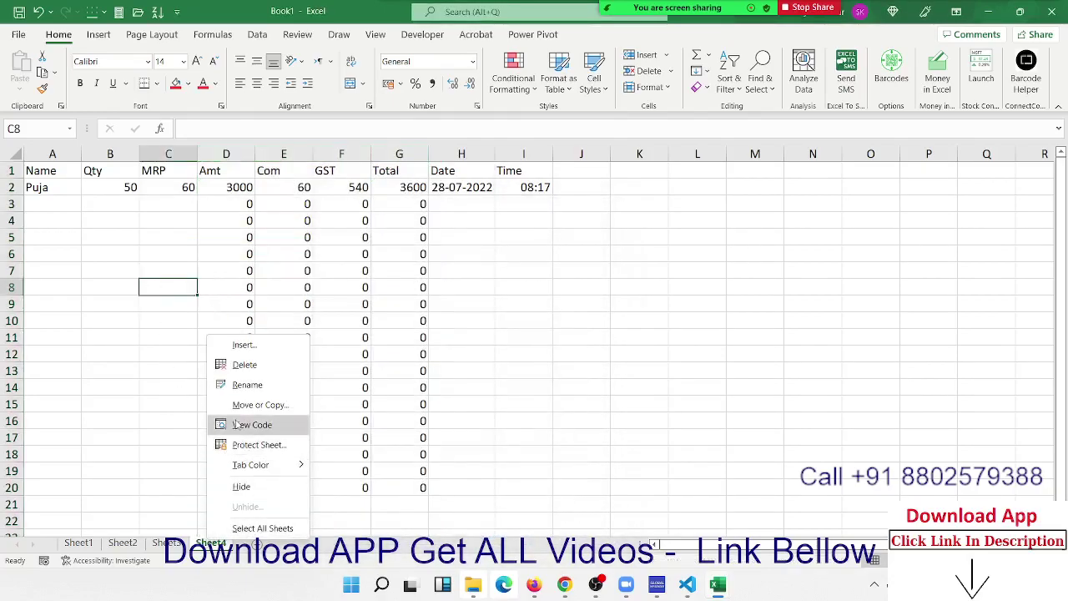
pyautogui.click(245, 445)
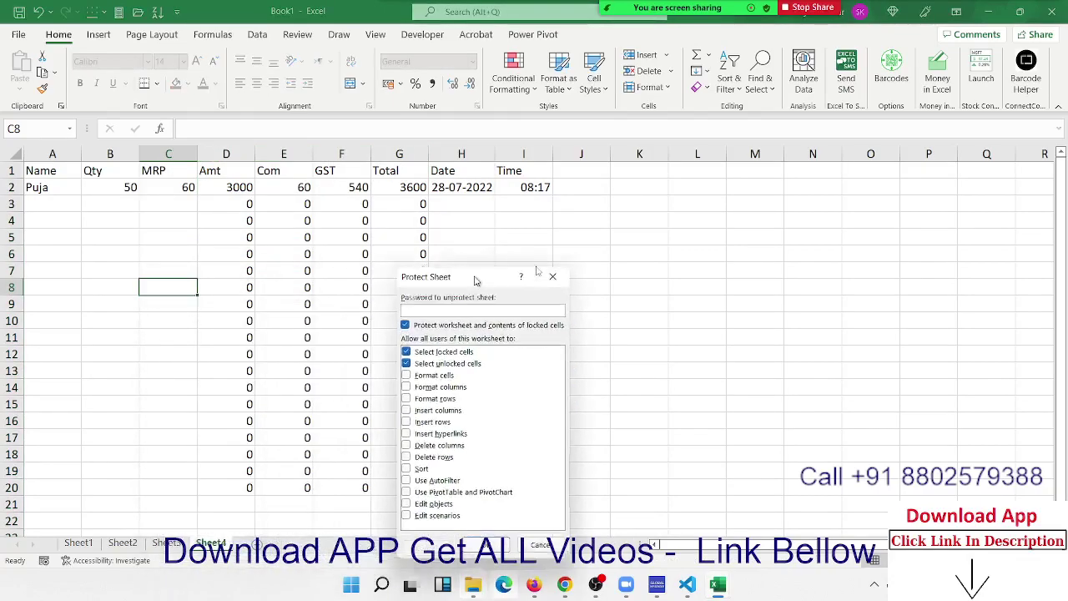
pyautogui.moveTo(237, 281); pyautogui.dragTo(578, 203)
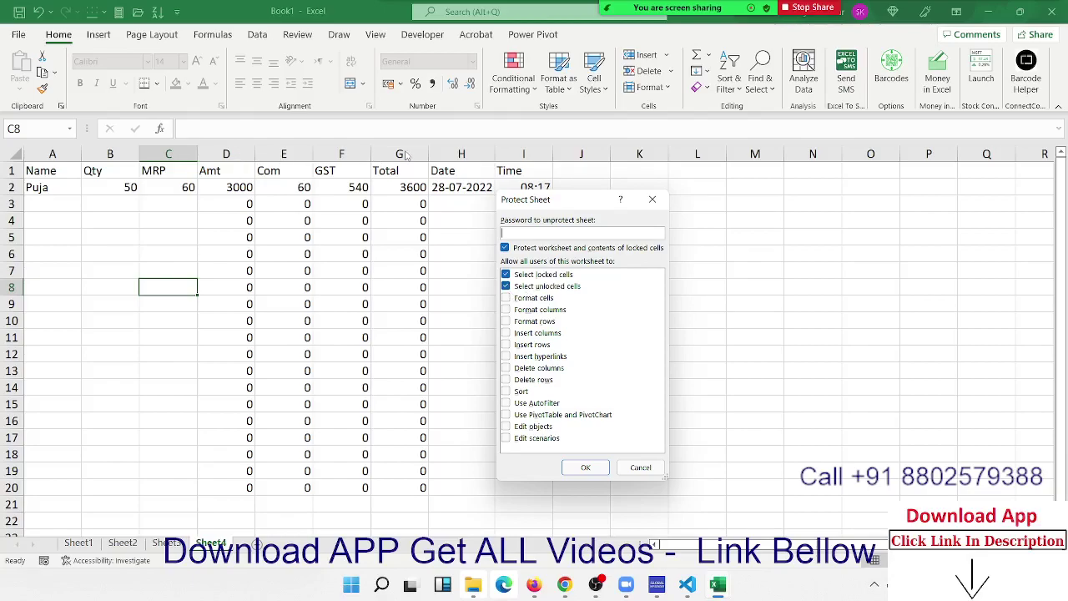
pyautogui.click(506, 275)
pyautogui.click(595, 466)
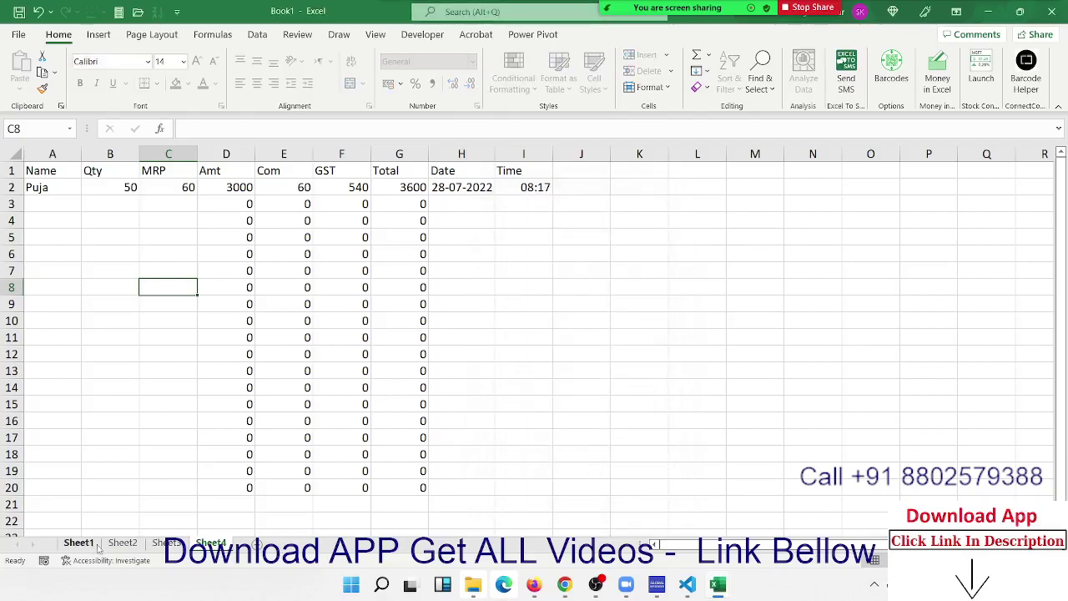
# Step: Unprotect Sheet4 and reopen its Protect Sheet settings
pyautogui.rightClick(210, 544)
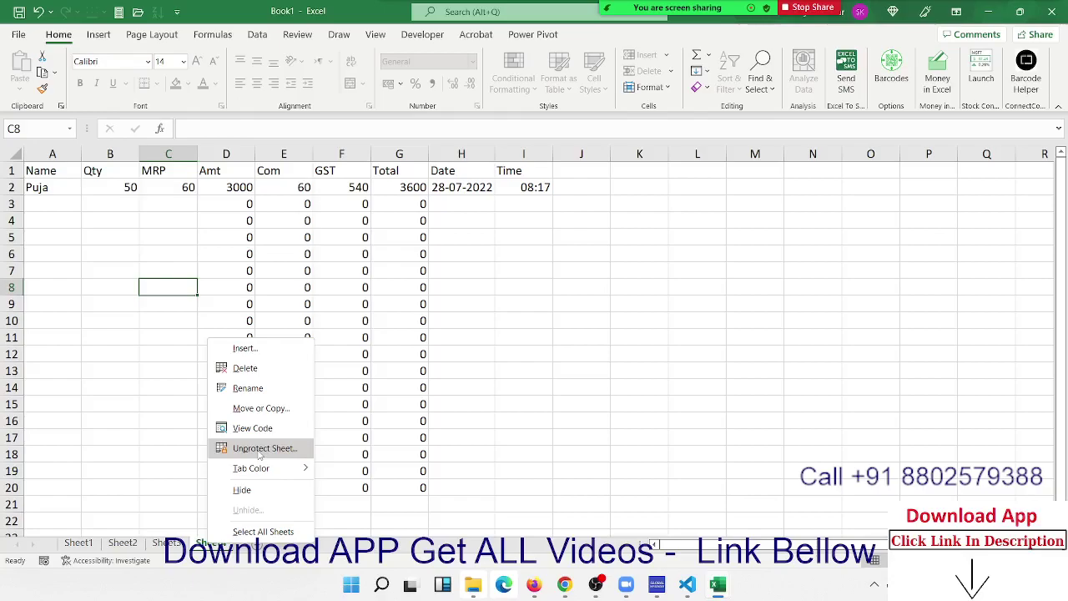
pyautogui.click(260, 451)
pyautogui.rightClick(219, 543)
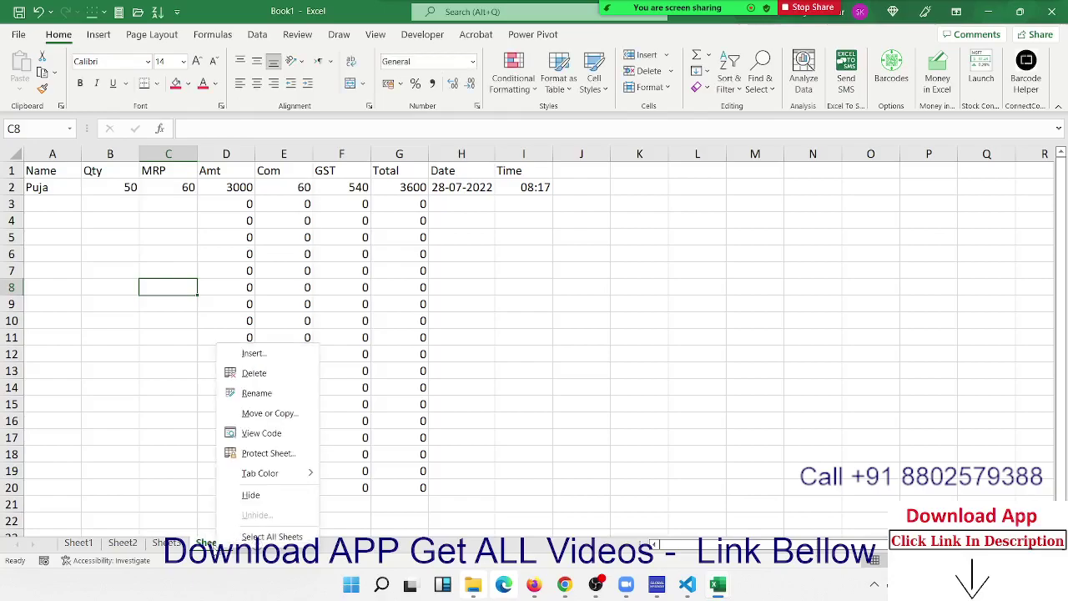
pyautogui.click(252, 454)
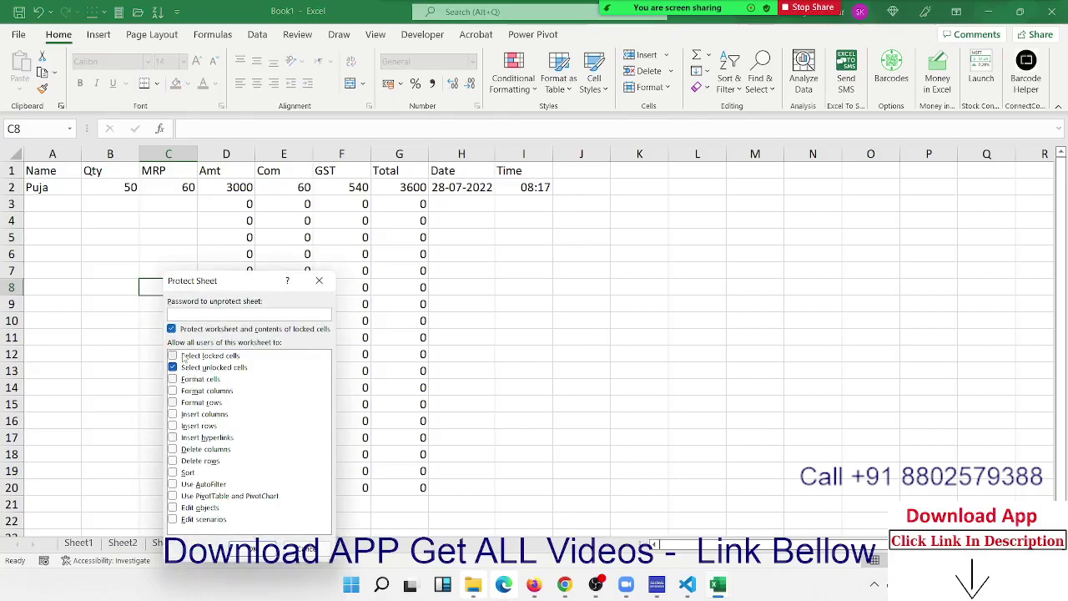
# Step: Confirm the sheet protection, then enter a name, Qty 85 and MRP 65 in row 3
pyautogui.click(257, 550)
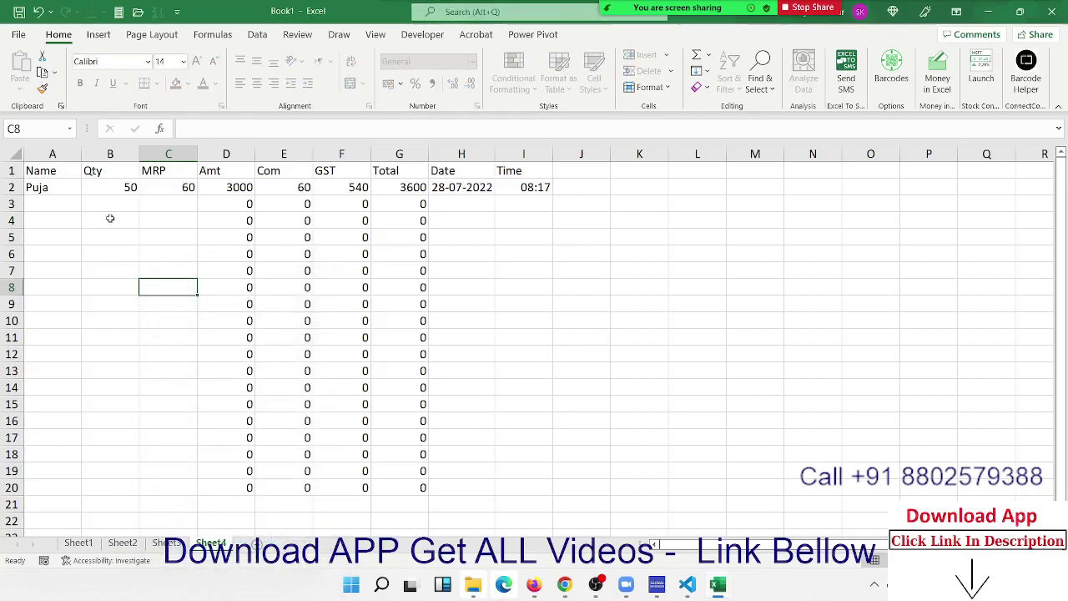
pyautogui.click(76, 200)
pyautogui.write('Om')
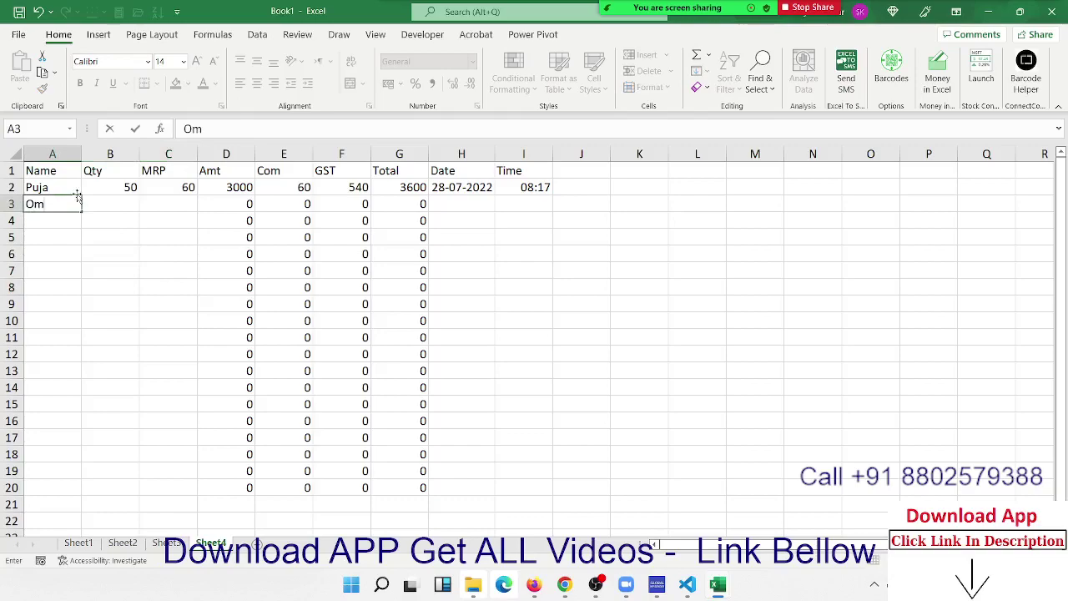
pyautogui.press('Tab')
pyautogui.write('85')
pyautogui.press('Tab')
pyautogui.write('6')
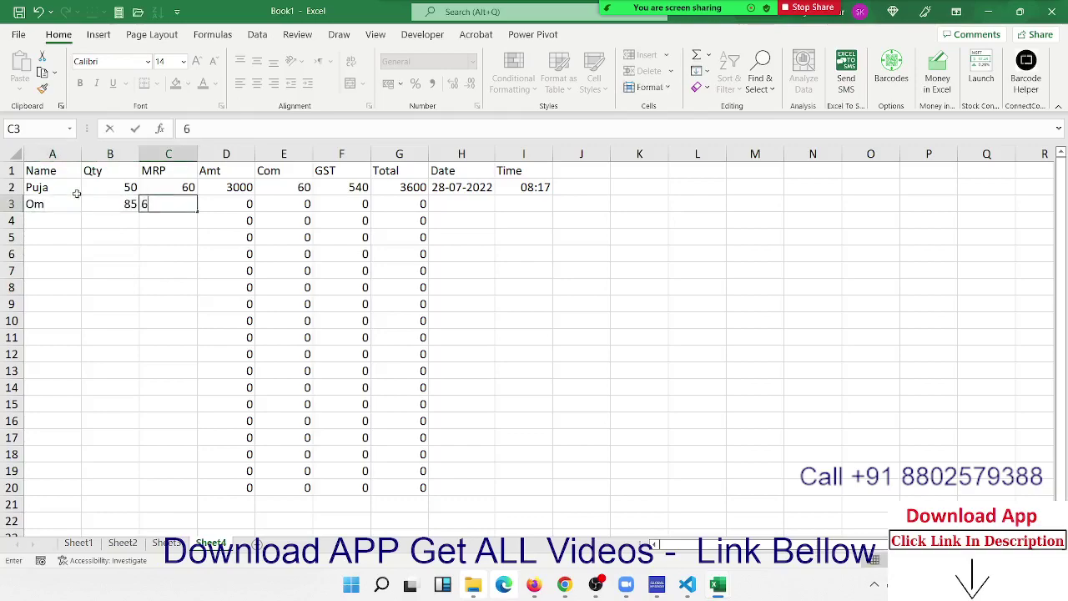
pyautogui.write('5')
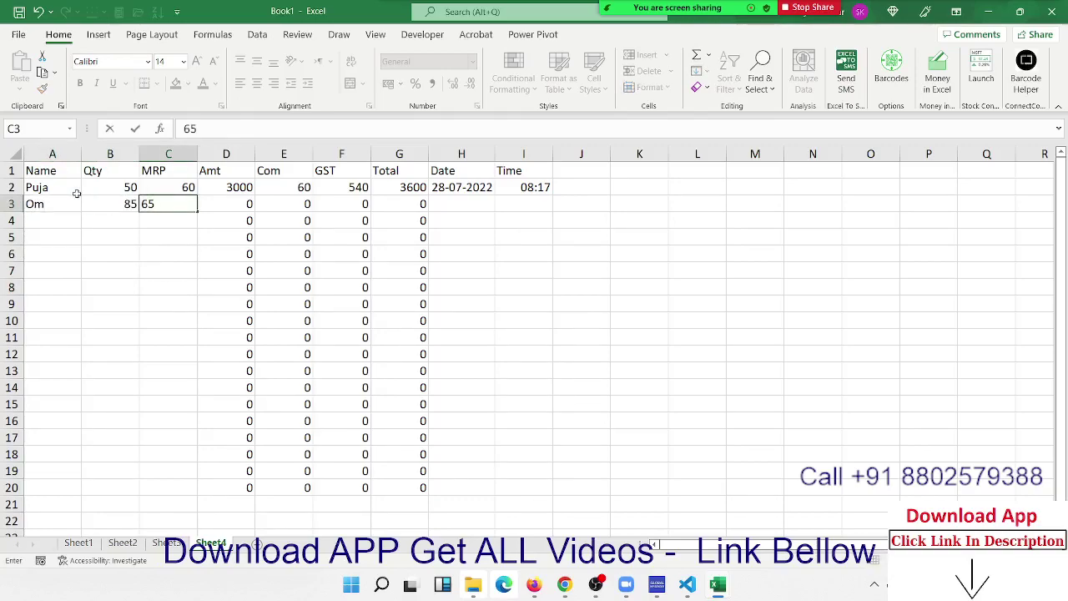
pyautogui.click(469, 203)
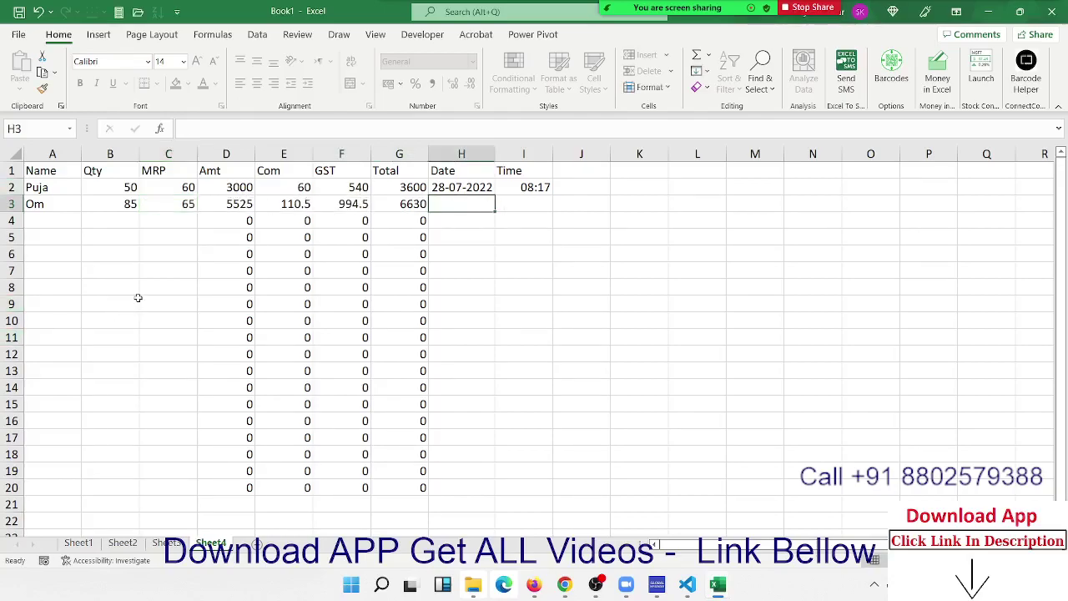
# Step: Stamp today's date in H3 and the current time in I3
pyautogui.press('Down')
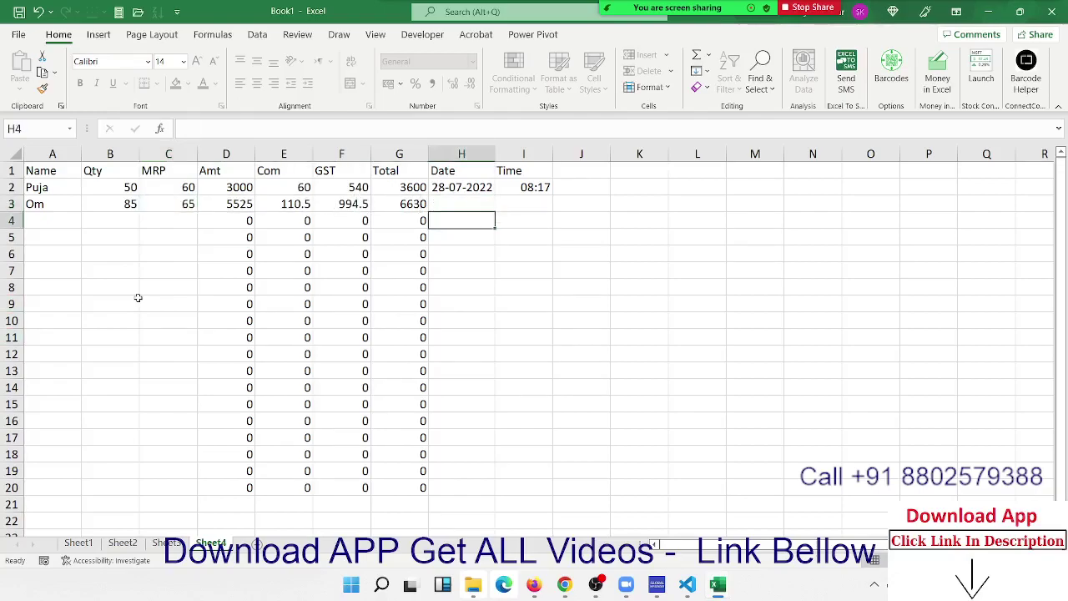
pyautogui.press('Down')
pyautogui.press('Left')
pyautogui.press('Left')
pyautogui.press('Left')
pyautogui.press('Down')
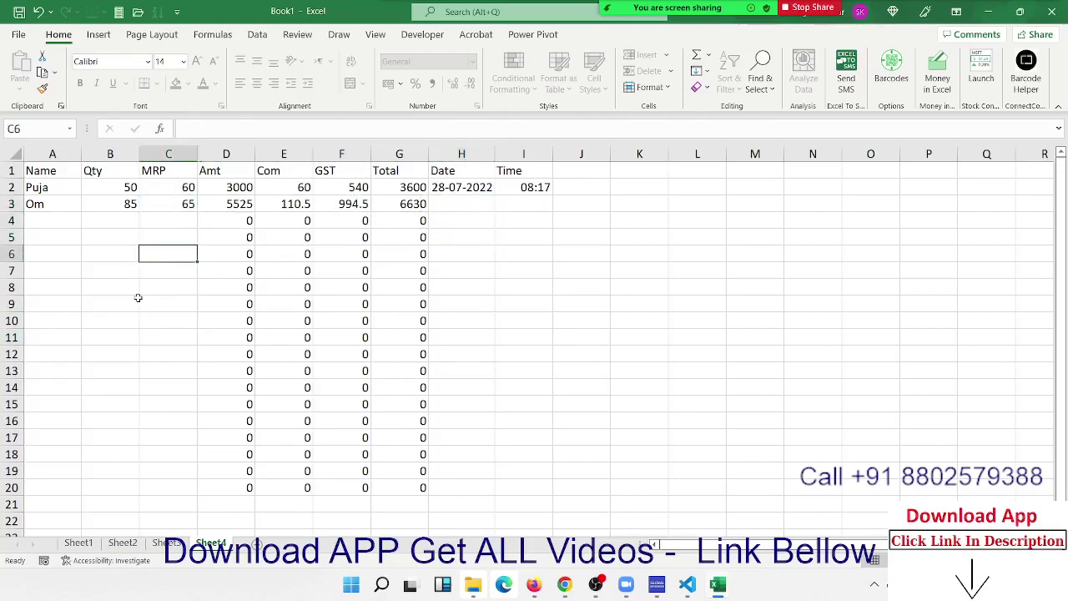
pyautogui.press('Right')
pyautogui.press('Right')
pyautogui.press('Right')
pyautogui.press('Up')
pyautogui.press('Up')
pyautogui.press('Up')
pyautogui.press('Up')
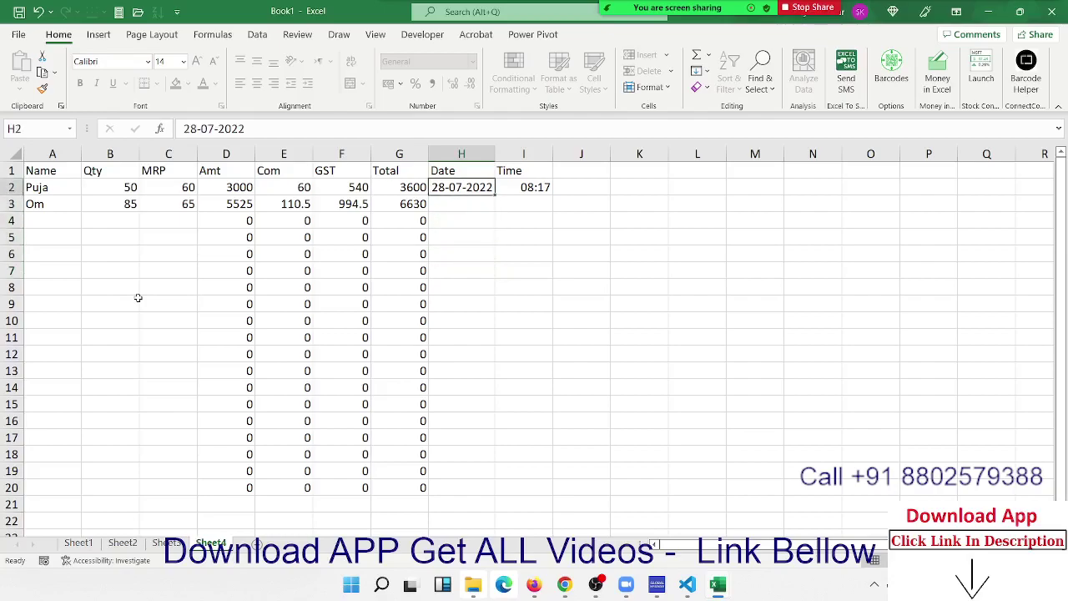
pyautogui.press('Down')
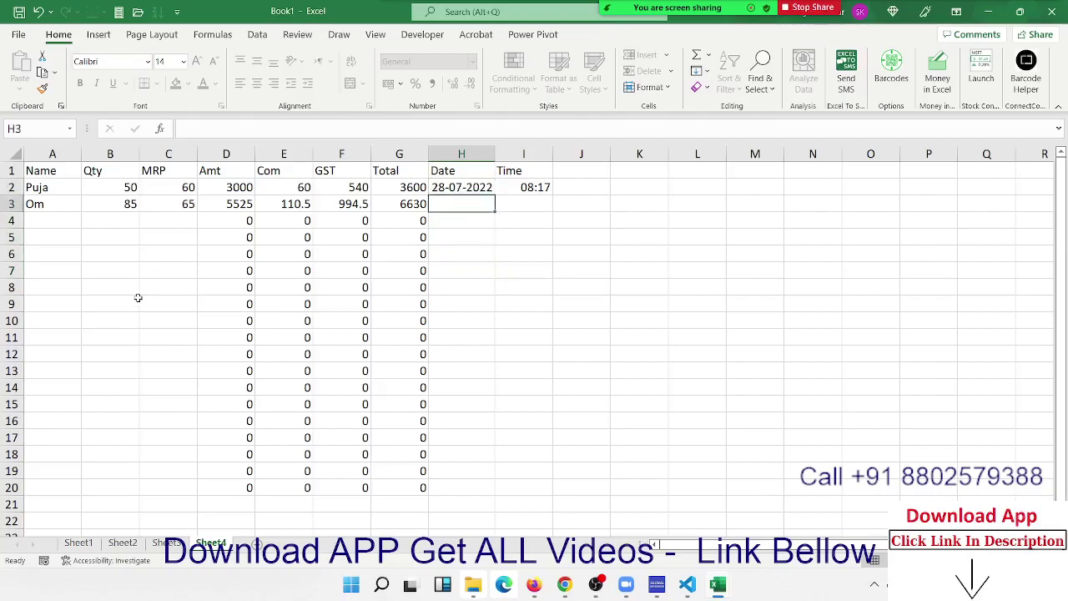
pyautogui.hotkey('ctrl', ';')
pyautogui.press('Right')
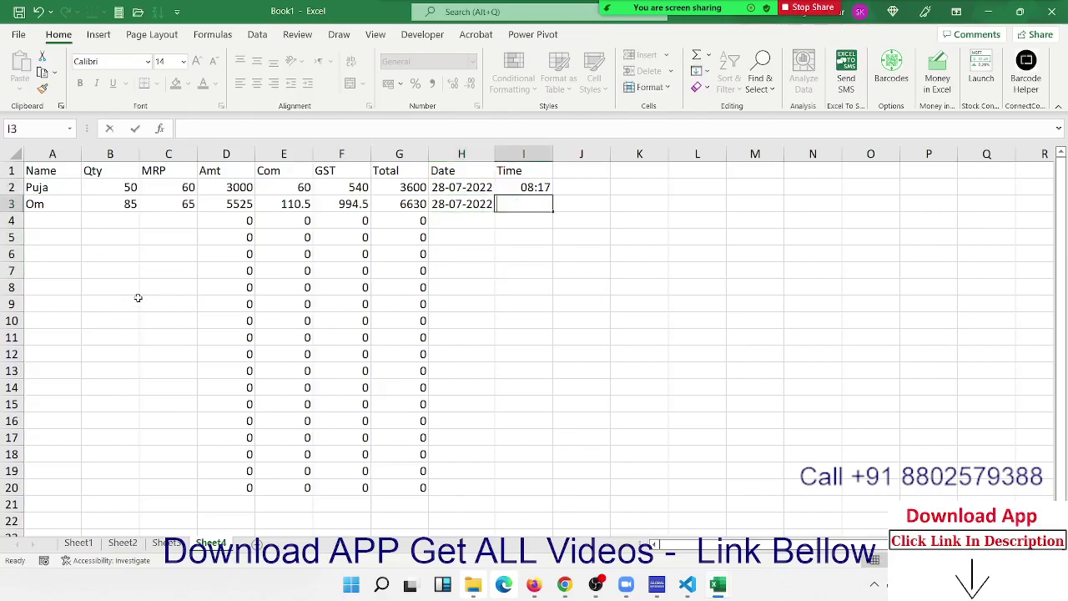
pyautogui.hotkey('ctrl', 'shift', ';')
pyautogui.press('Return')
pyautogui.press('Up')
pyautogui.press('Left')
pyautogui.press('Left')
pyautogui.press('Left')
pyautogui.press('Left')
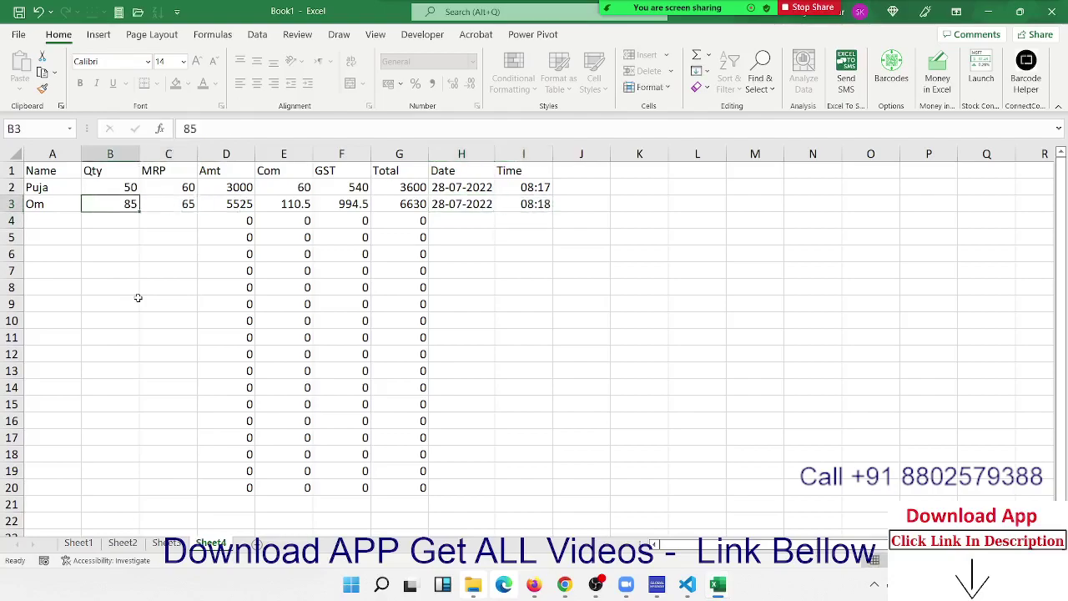
pyautogui.press('Down')
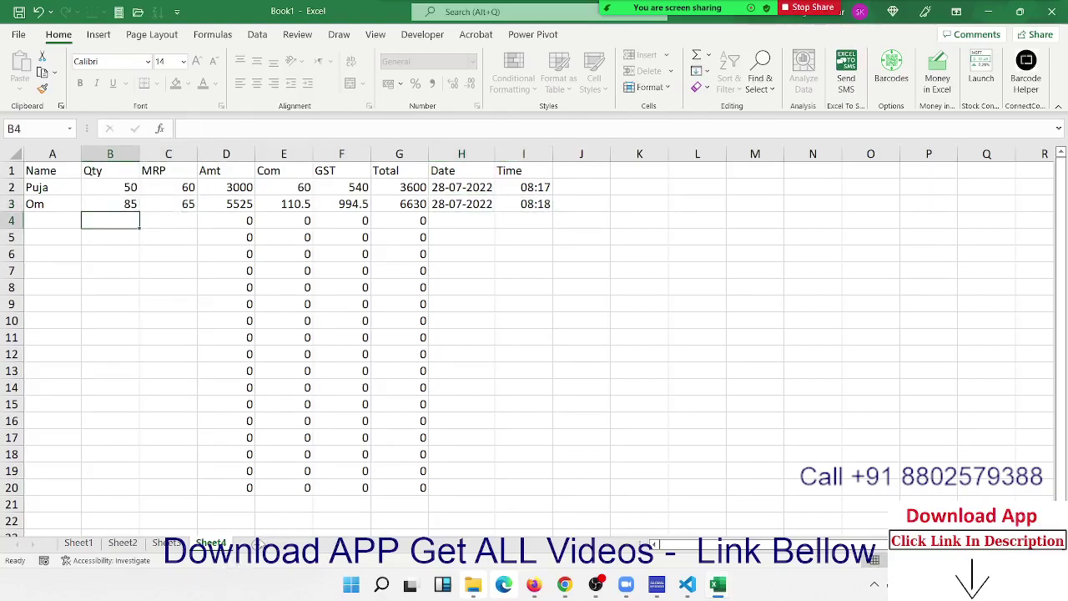
# Step: Insert blank Sheet5, then open the form workbook from the File > Open recent list
pyautogui.click(236, 543)
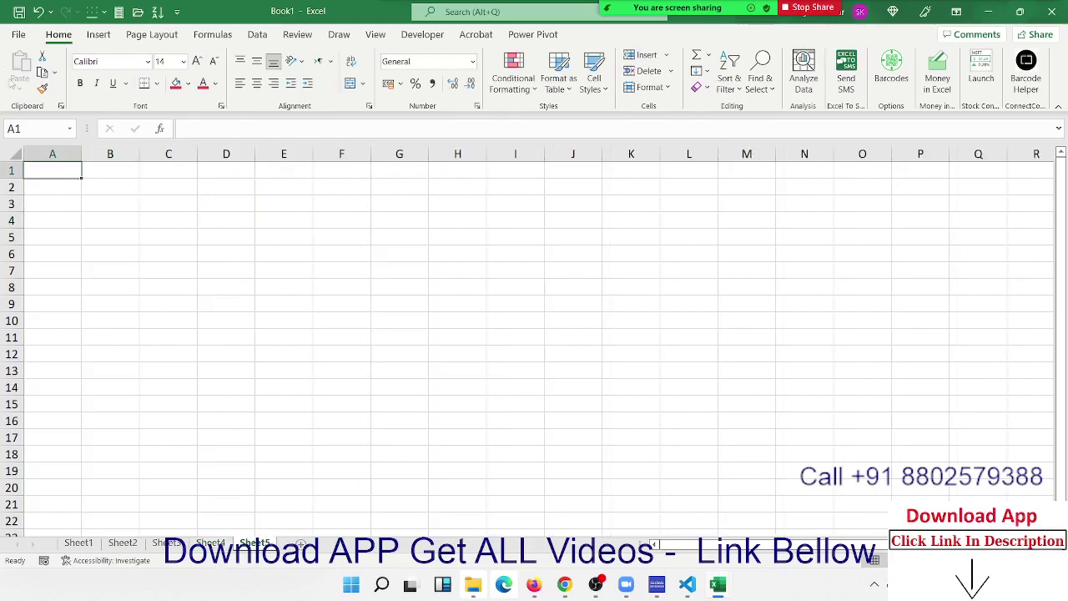
pyautogui.click(19, 35)
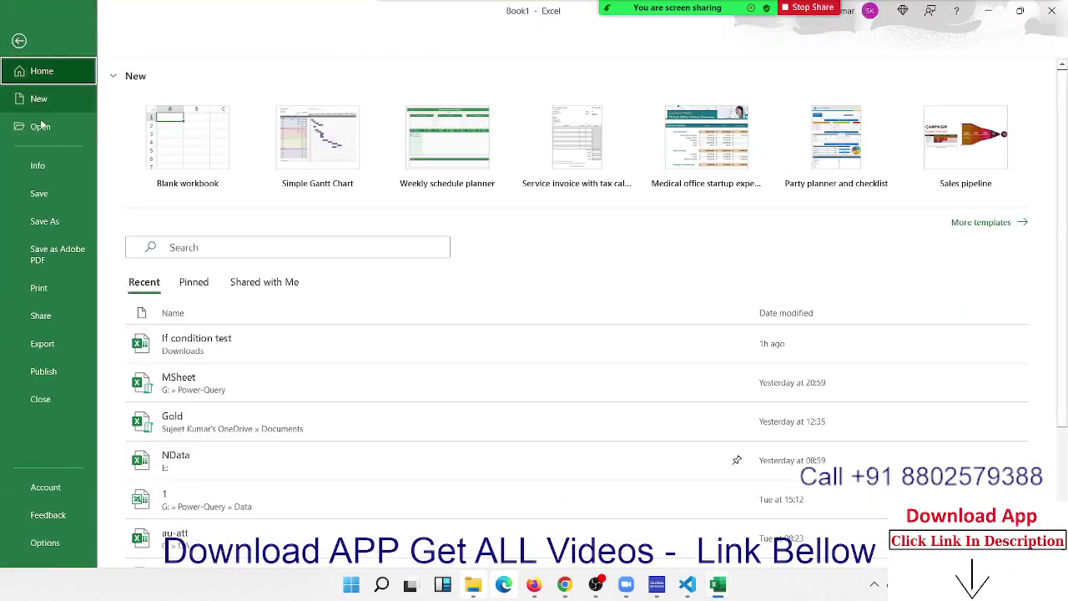
pyautogui.scroll(-2, 465, 450)
pyautogui.scroll(-1, 465, 450)
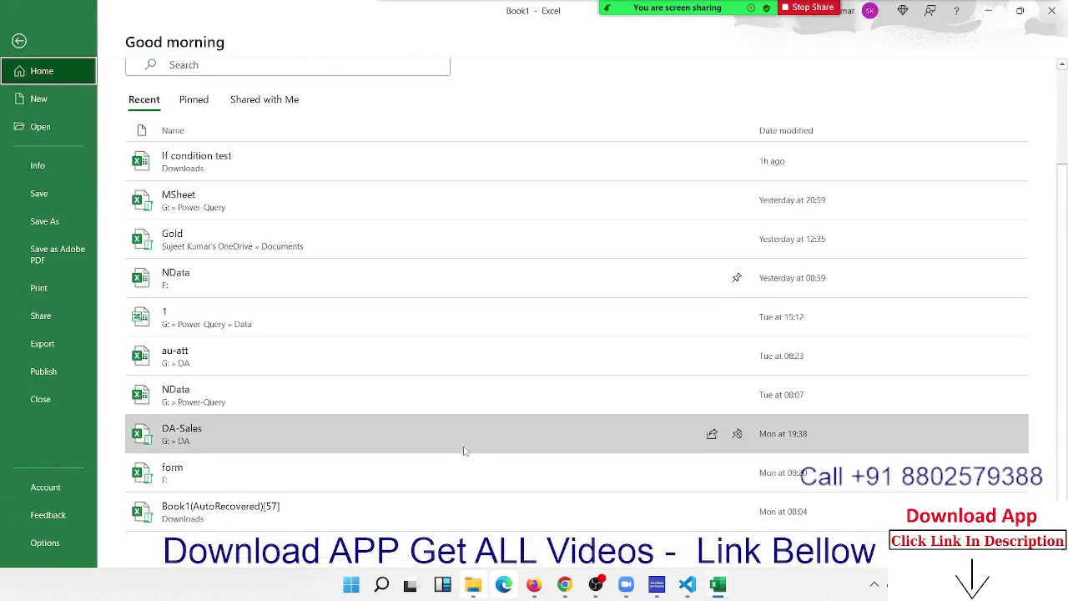
pyautogui.click(40, 126)
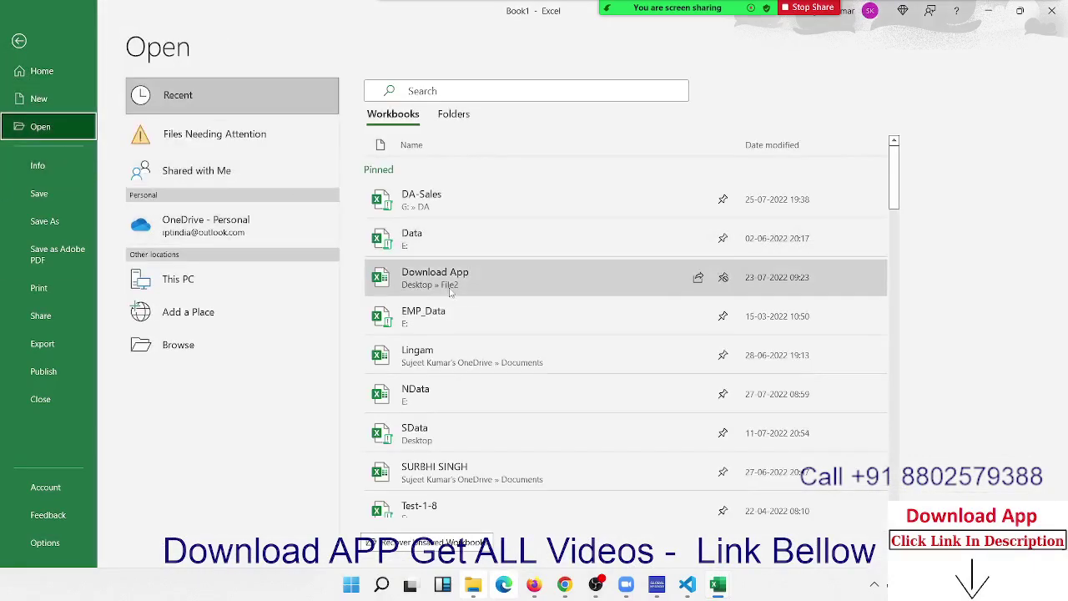
pyautogui.scroll(-1, 484, 284)
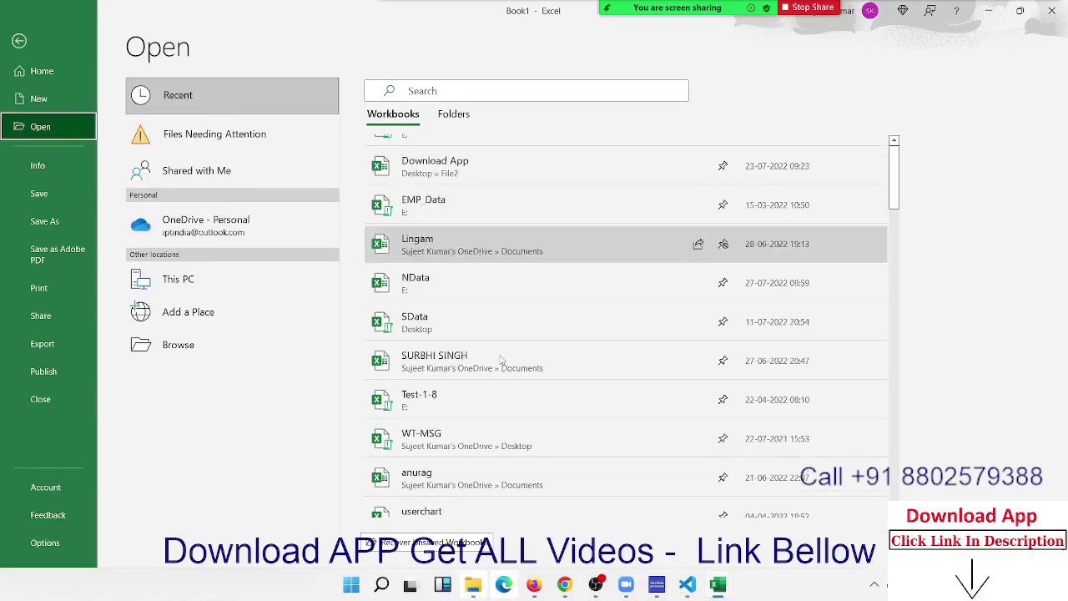
pyautogui.scroll(-3, 501, 359)
pyautogui.scroll(-1, 501, 359)
pyautogui.scroll(-1, 499, 364)
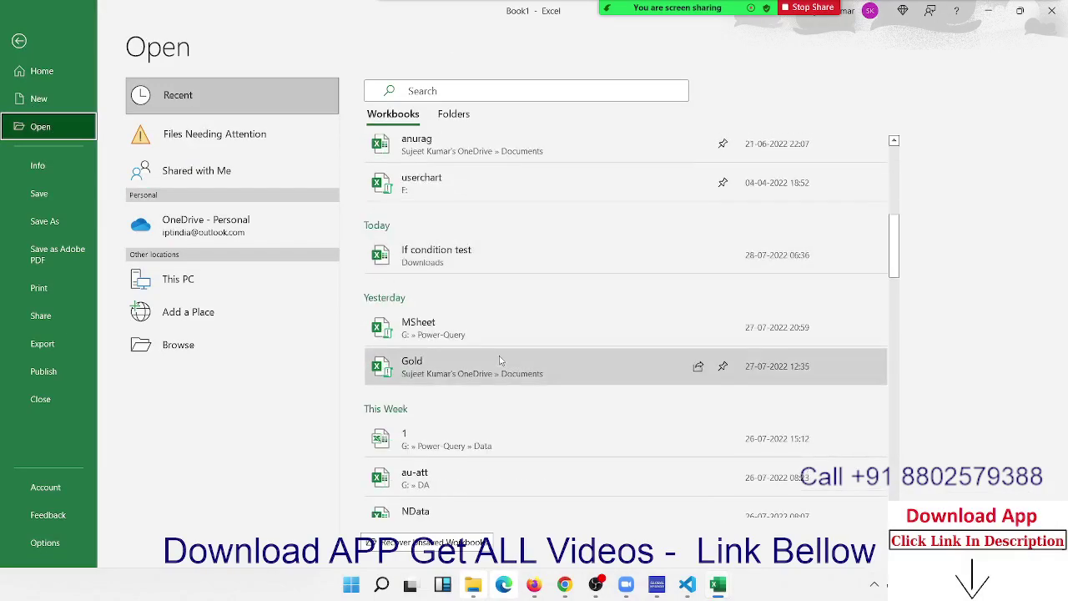
pyautogui.scroll(-1, 498, 368)
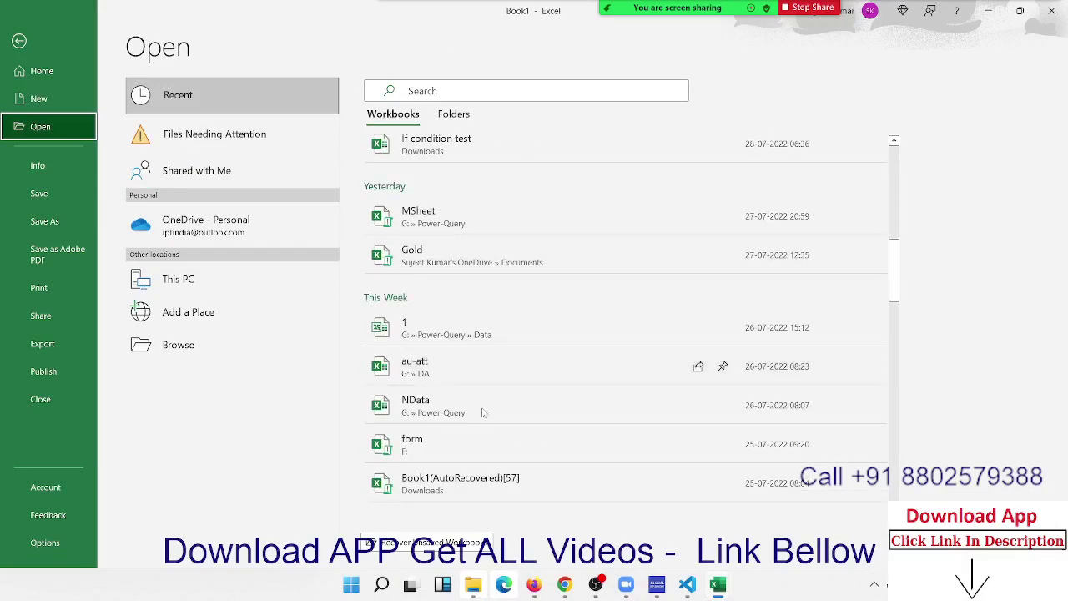
pyautogui.click(469, 440)
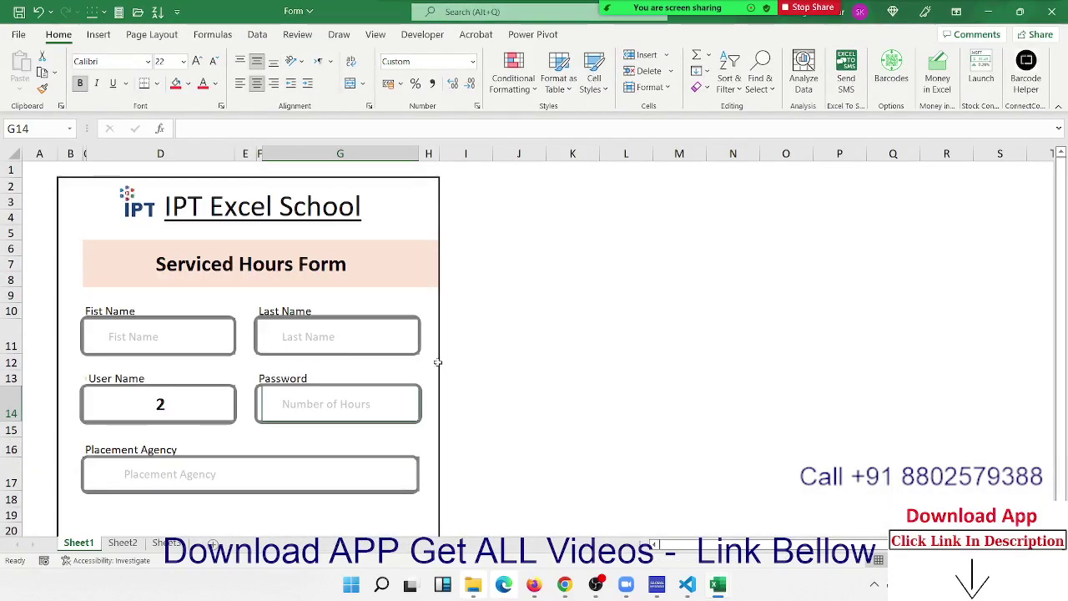
# Step: Clear the stray 2 from the User Name box in D14
pyautogui.click(471, 364)
pyautogui.click(548, 376)
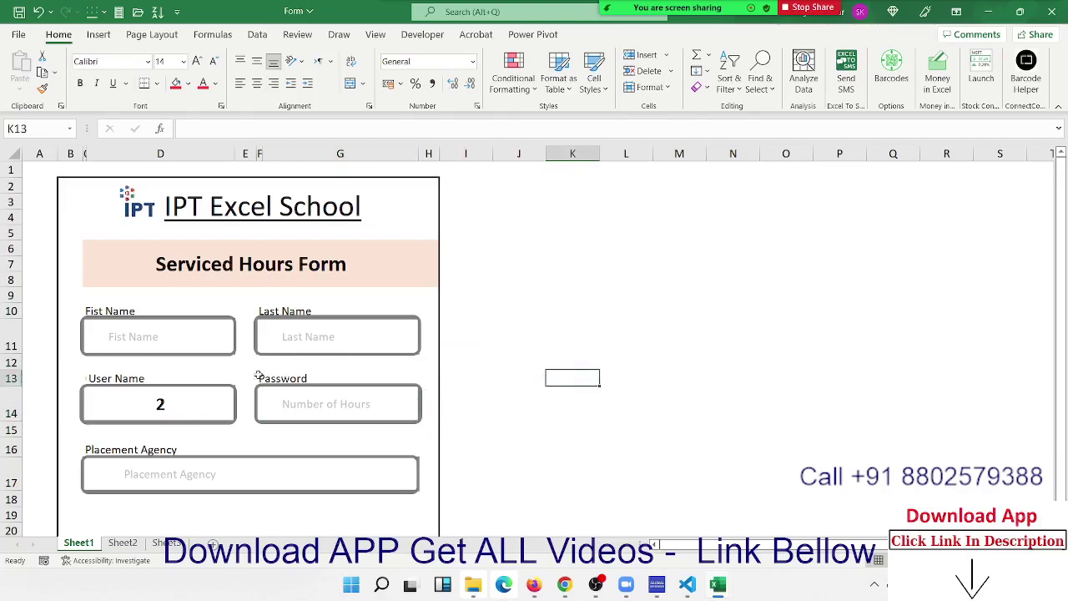
pyautogui.click(133, 333)
pyautogui.press('Down')
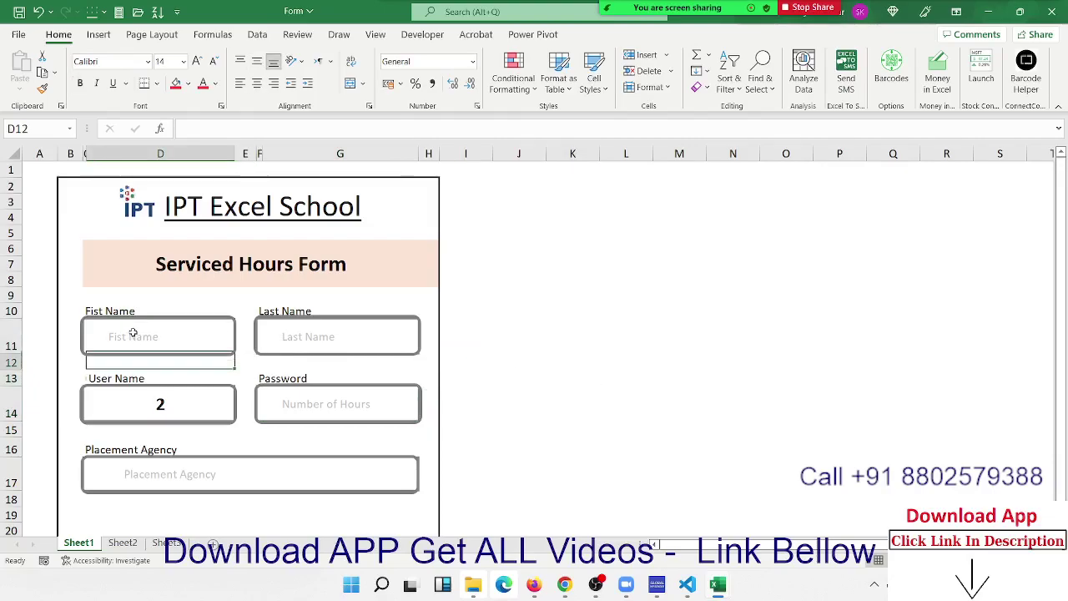
pyautogui.press('Down')
pyautogui.press('Up')
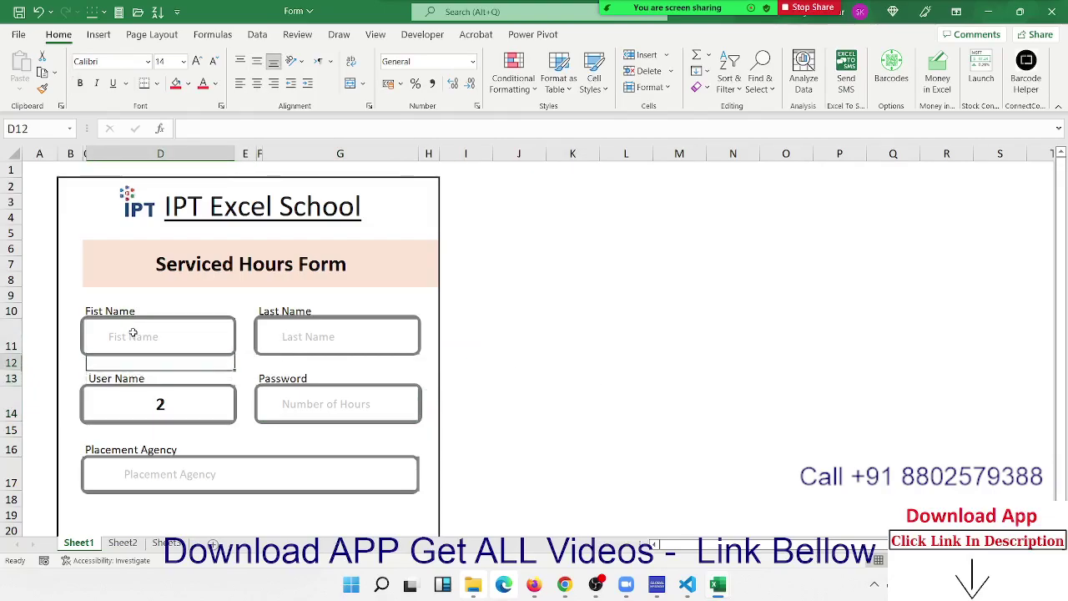
pyautogui.press('Up')
pyautogui.press('Right')
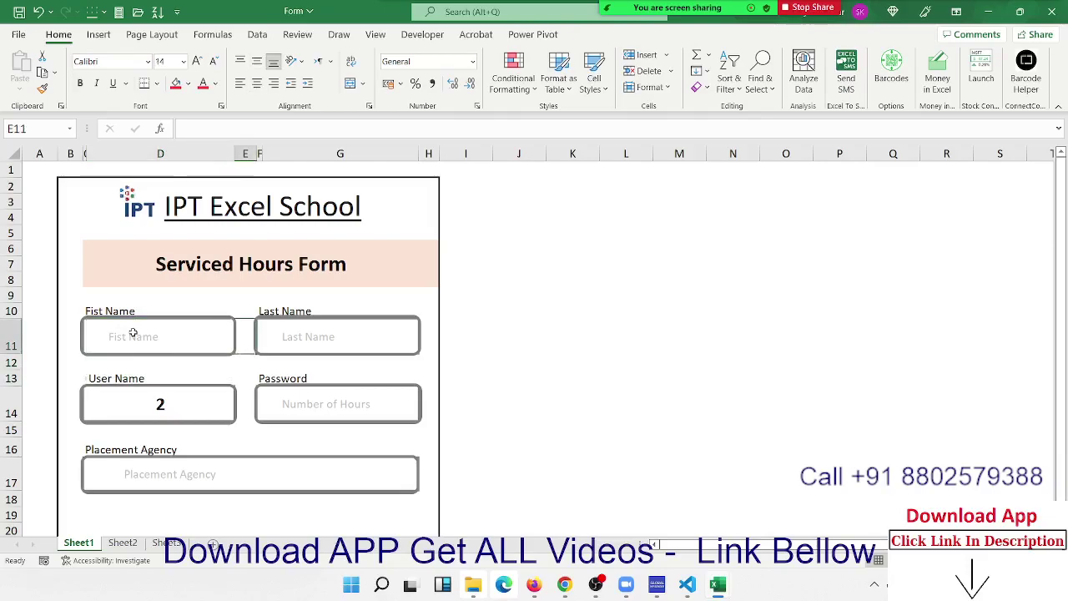
pyautogui.press('Right')
pyautogui.press('Right')
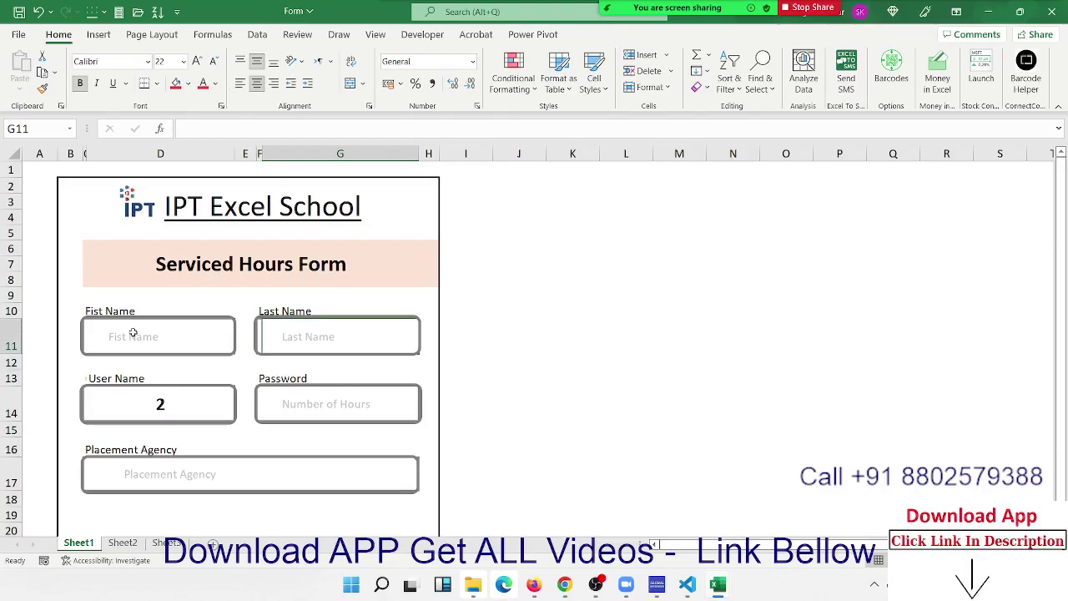
pyautogui.press('Left')
pyautogui.press('Left')
pyautogui.click(128, 337)
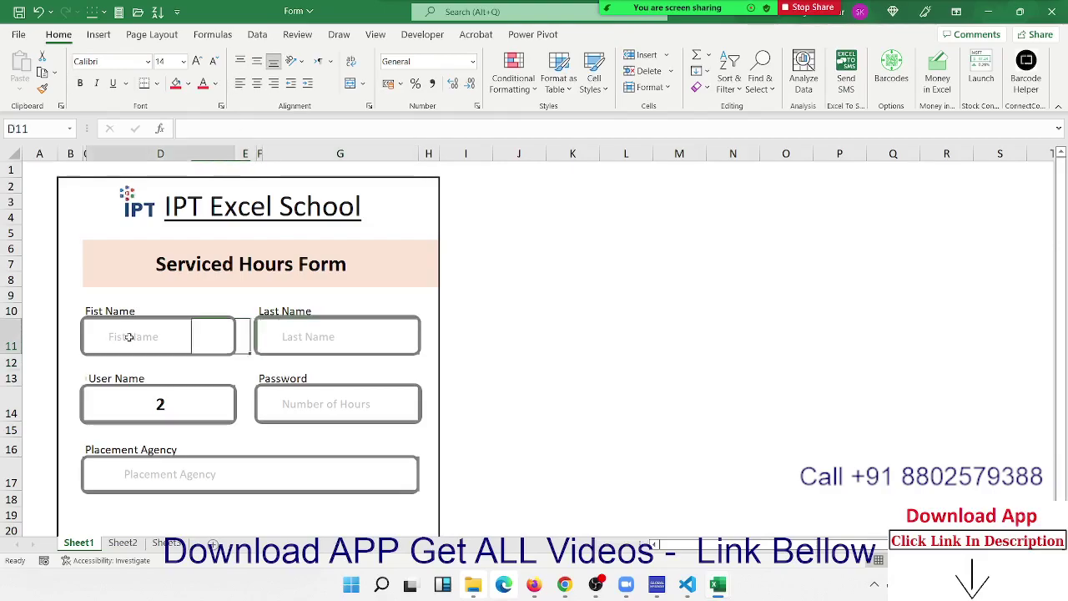
pyautogui.click(155, 405)
pyautogui.press('Delete')
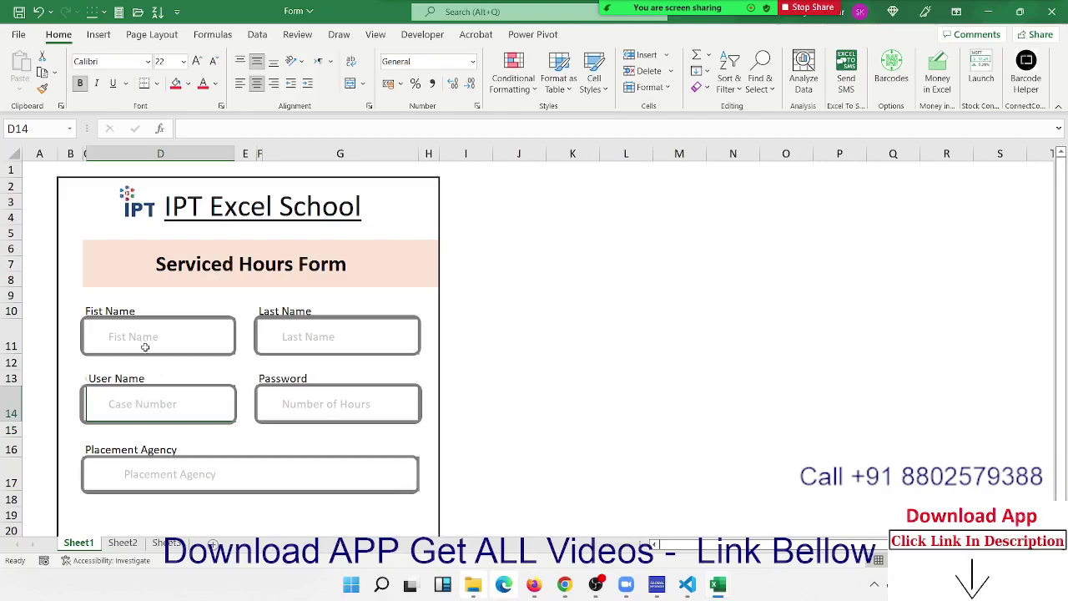
# Step: Multi-select the First Name, Last Name, User Name, Password and Placement Agency boxes
pyautogui.click(142, 338)
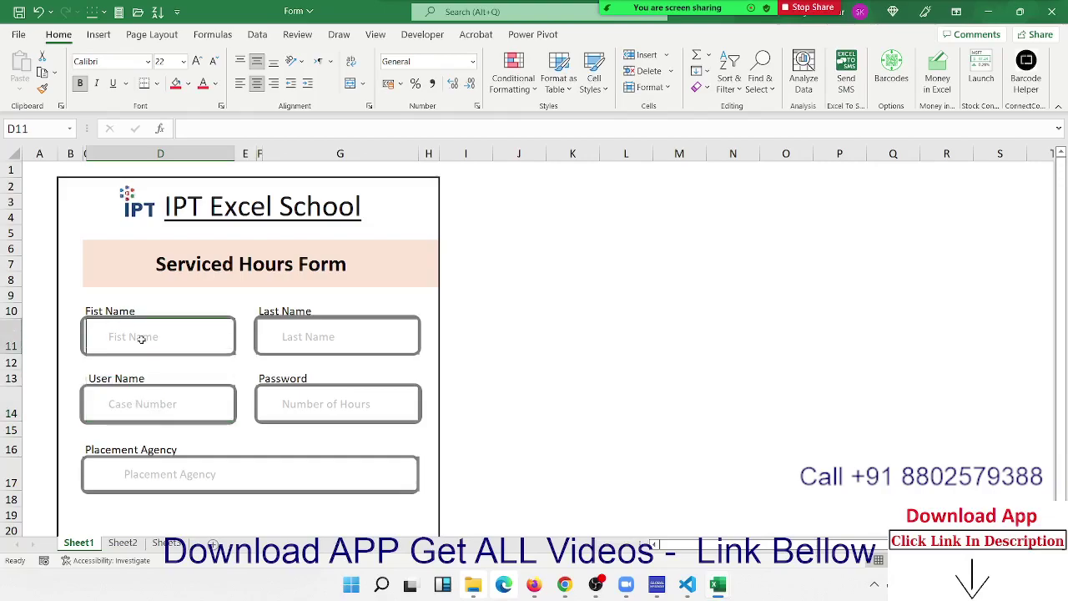
pyautogui.keyDown('ctrl'); pyautogui.click(285, 340); pyautogui.keyUp('ctrl')
pyautogui.keyDown('ctrl'); pyautogui.click(153, 406); pyautogui.keyUp('ctrl')
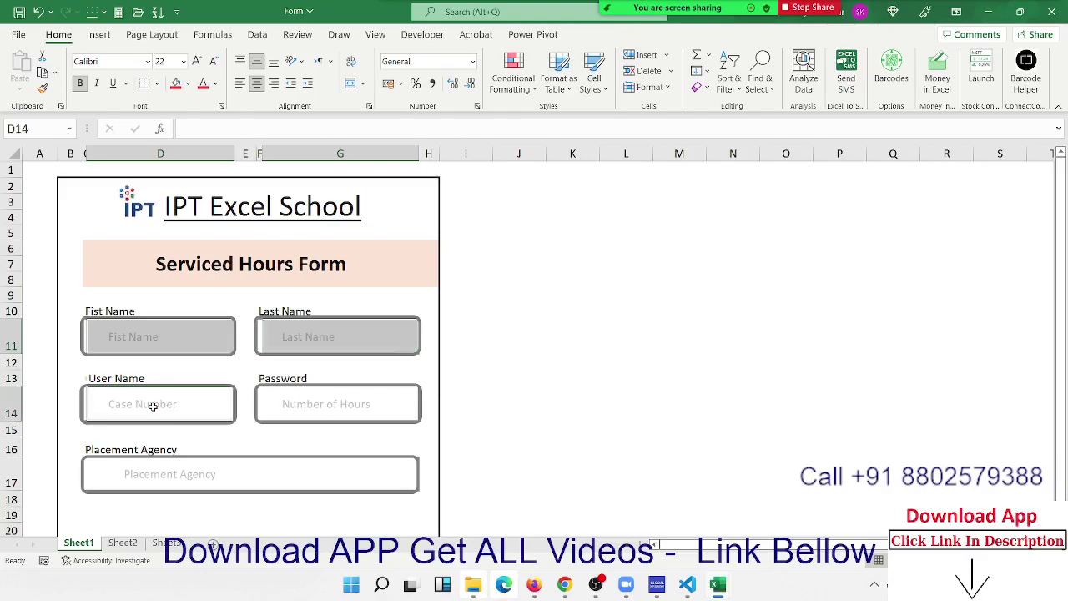
pyautogui.keyDown('ctrl'); pyautogui.click(297, 414); pyautogui.keyUp('ctrl')
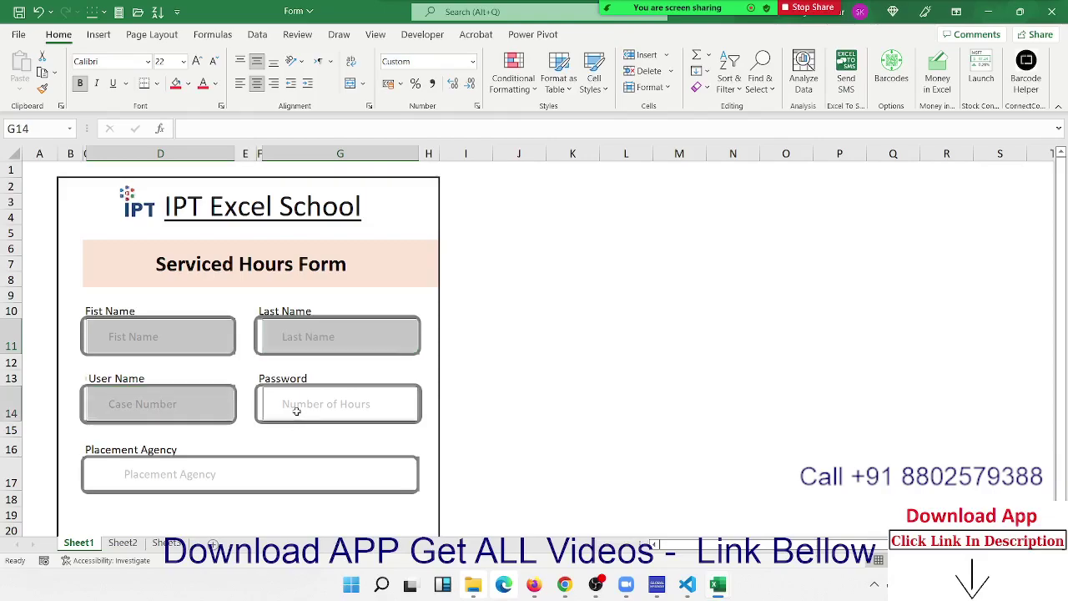
pyautogui.keyDown('ctrl'); pyautogui.click(143, 474); pyautogui.keyUp('ctrl')
pyautogui.scroll(-2, 237, 467)
pyautogui.scroll(-1, 237, 468)
pyautogui.scroll(3, 237, 468)
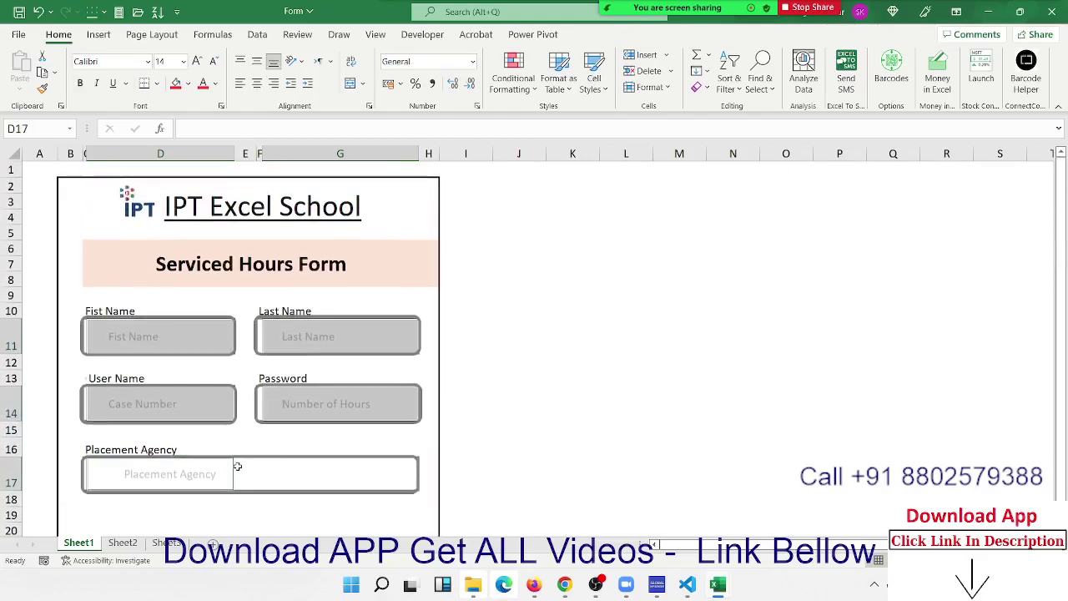
# Step: Uncheck Locked in Format Cells > Protection for the five selected input boxes
pyautogui.rightClick(209, 343)
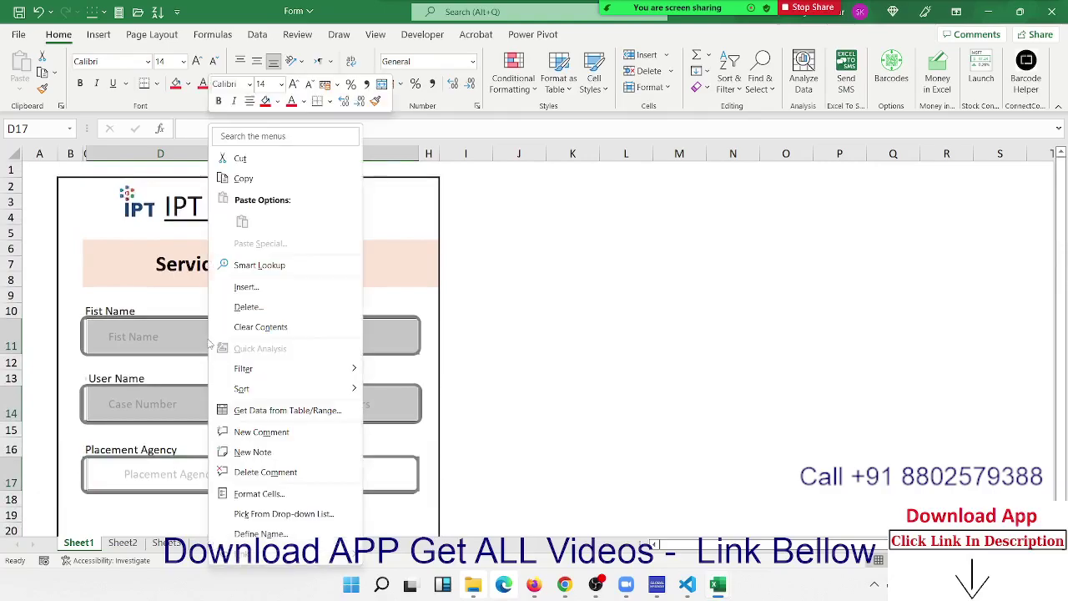
pyautogui.click(257, 494)
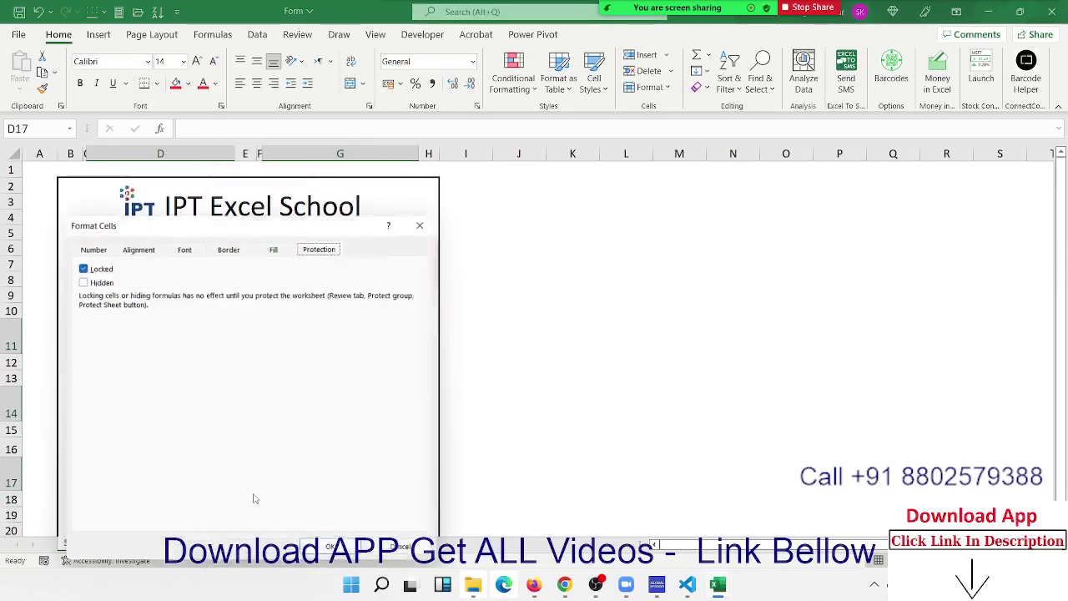
pyautogui.click(82, 267)
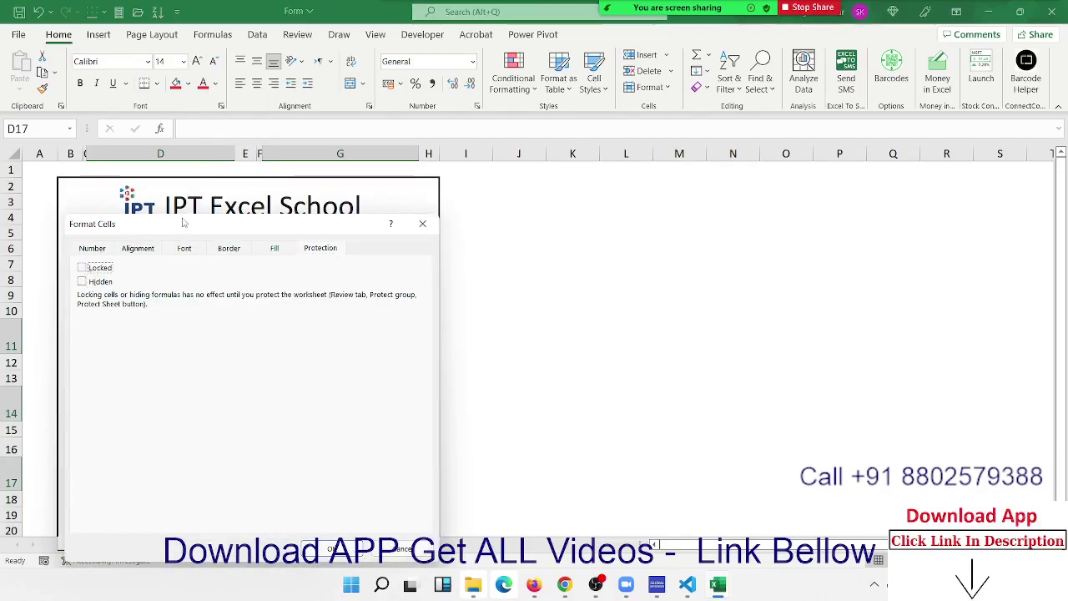
pyautogui.moveTo(203, 229)
pyautogui.mouseDown()
pyautogui.moveTo(572, 269)
pyautogui.moveTo(672, 167)
pyautogui.mouseUp()
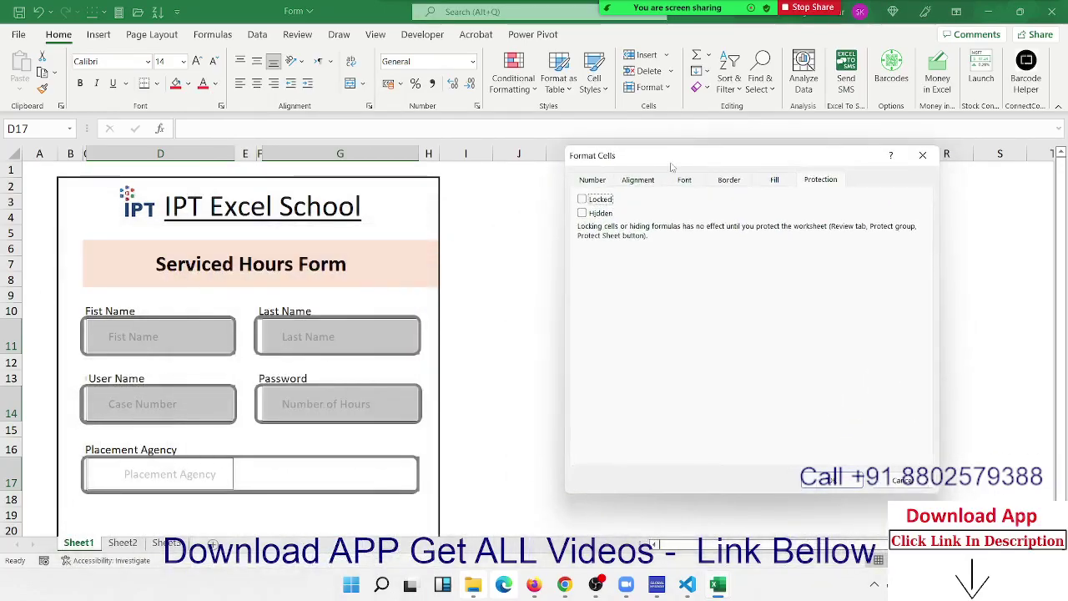
pyautogui.click(825, 482)
# Step: Protect Sheet1 with Select locked cells off and Select unlocked cells kept on
pyautogui.rightClick(82, 543)
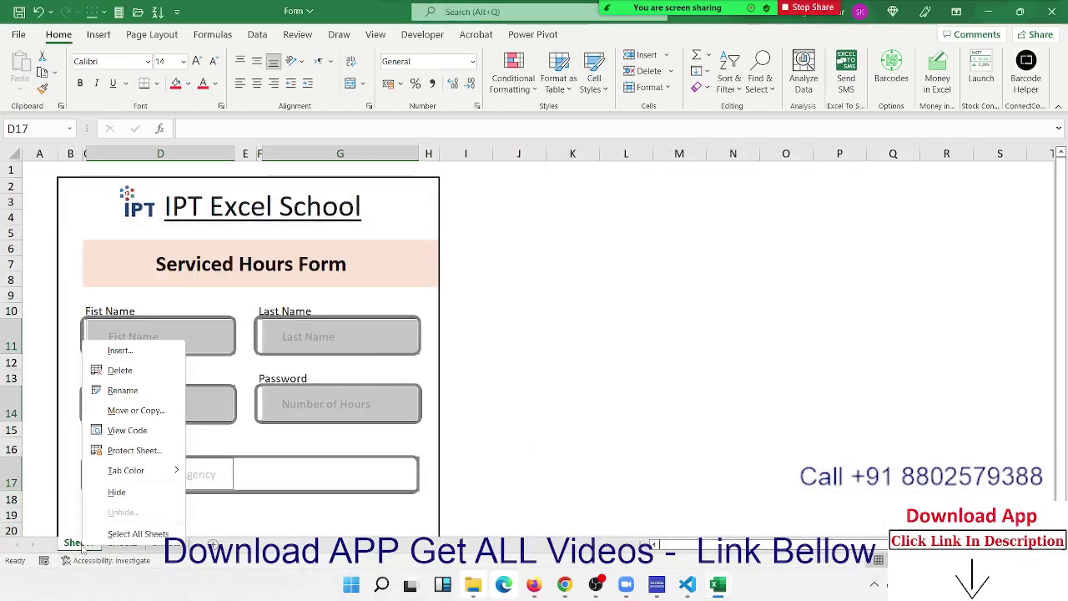
pyautogui.click(122, 451)
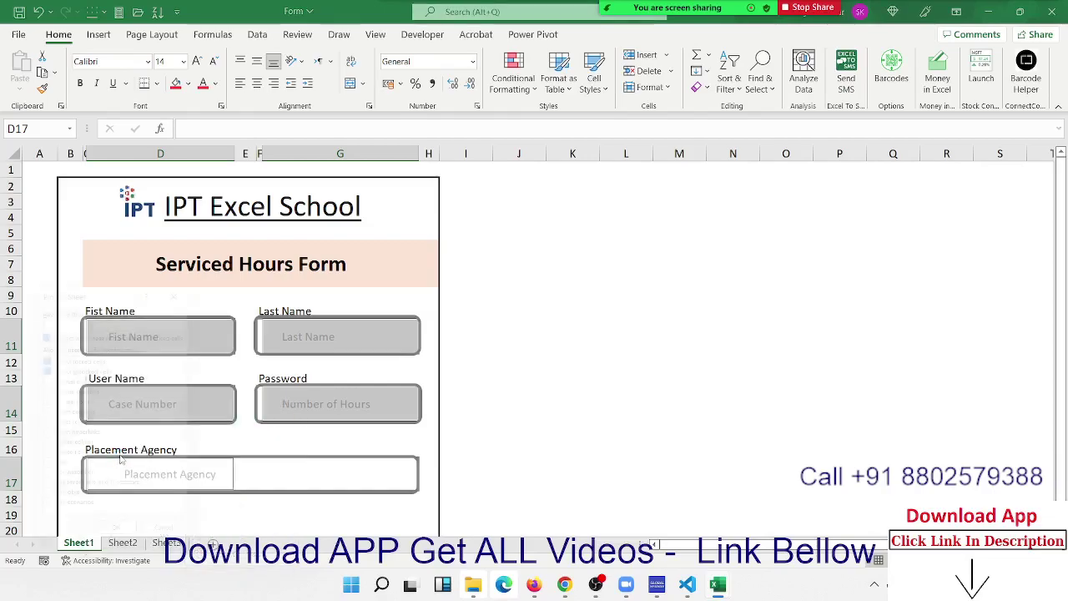
pyautogui.moveTo(84, 214)
pyautogui.mouseDown()
pyautogui.moveTo(346, 222)
pyautogui.moveTo(535, 137)
pyautogui.mouseUp()
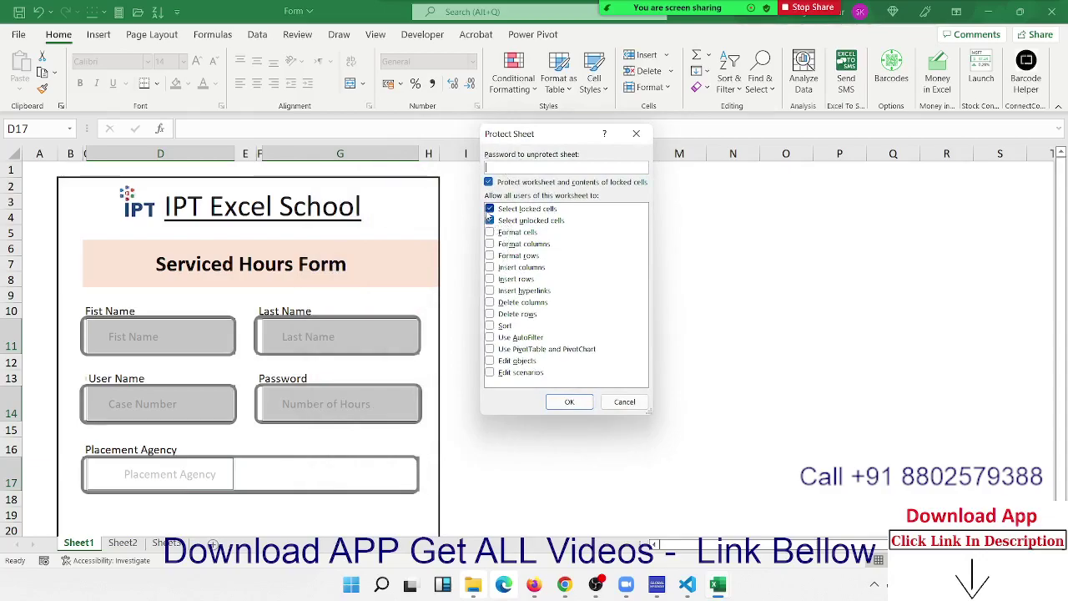
pyautogui.click(570, 402)
# Step: Test the protected form by typing a first name and last name into the name boxes
pyautogui.click(164, 345)
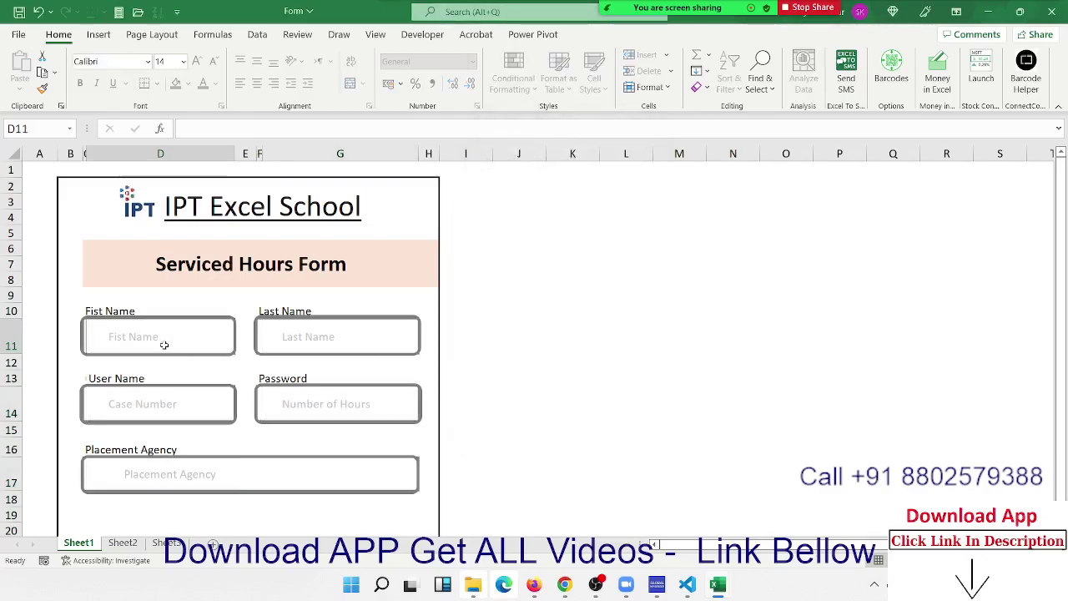
pyautogui.write('Puj')
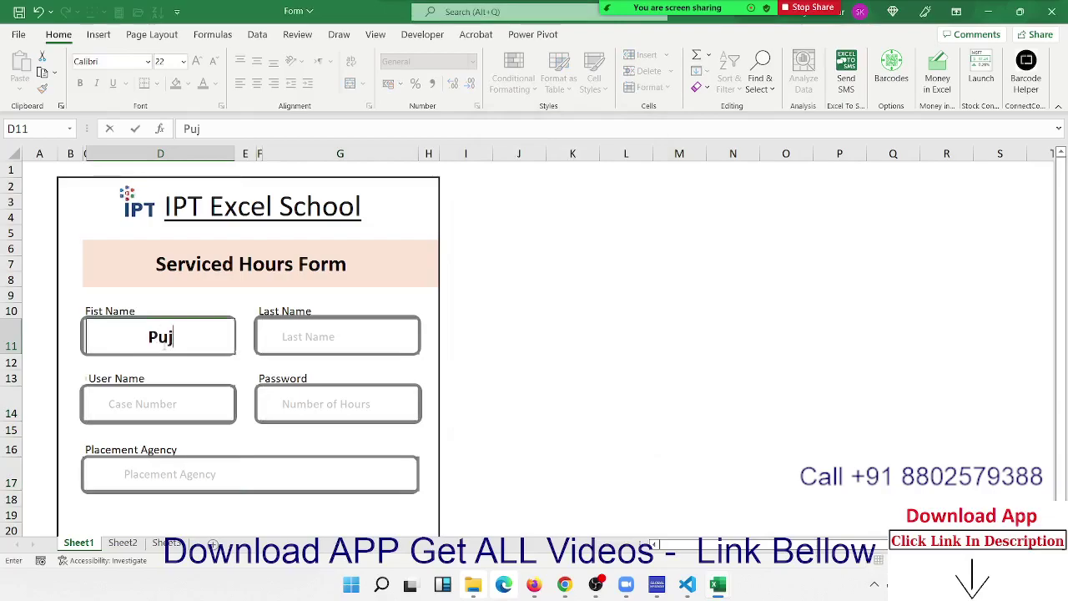
pyautogui.write('a')
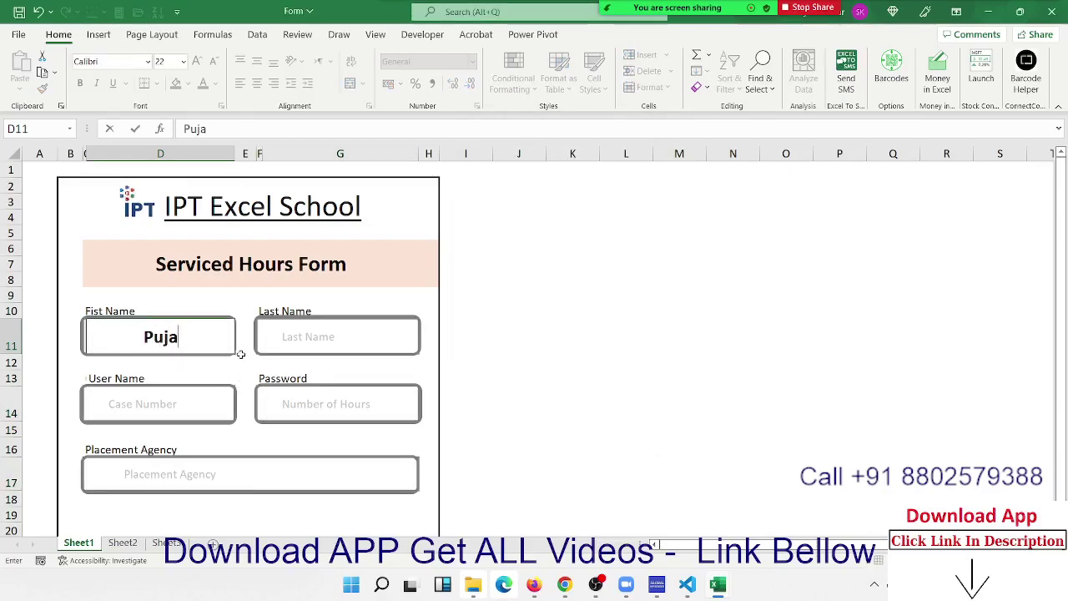
pyautogui.press('Tab')
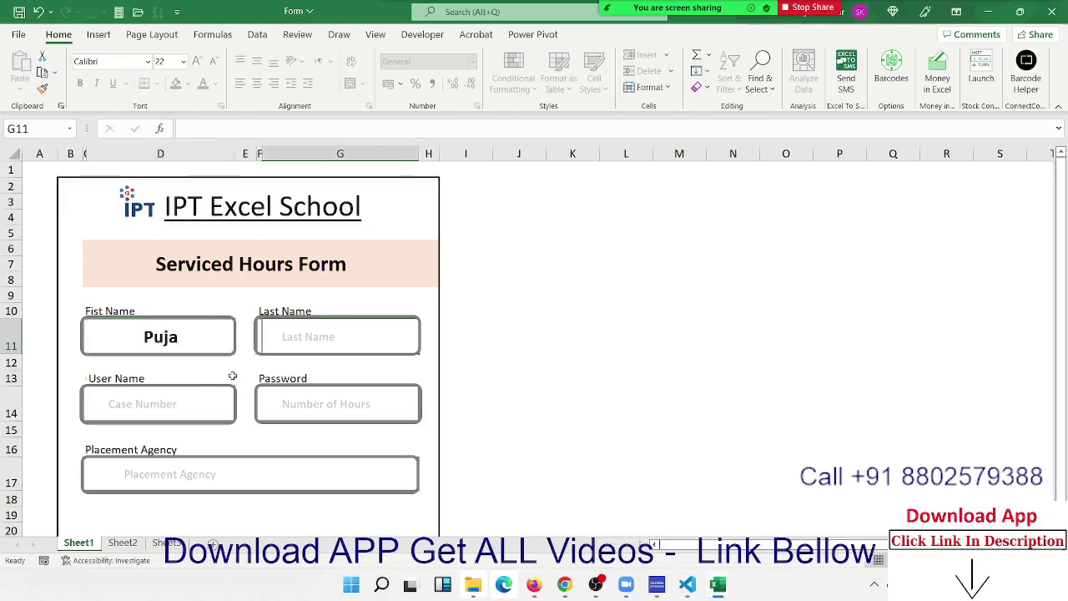
pyautogui.write('S')
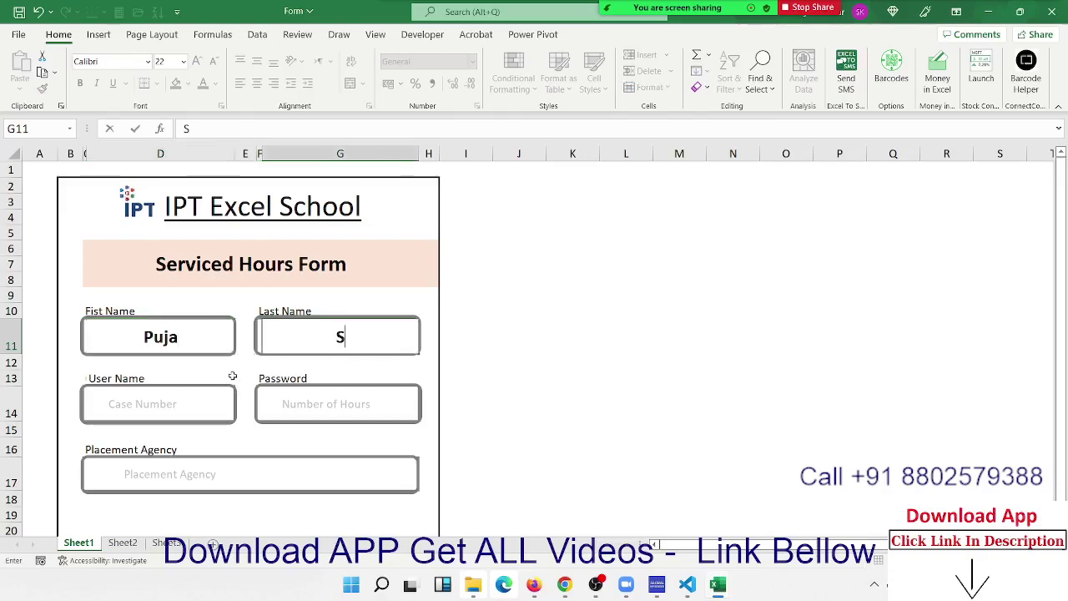
pyautogui.write('ingh')
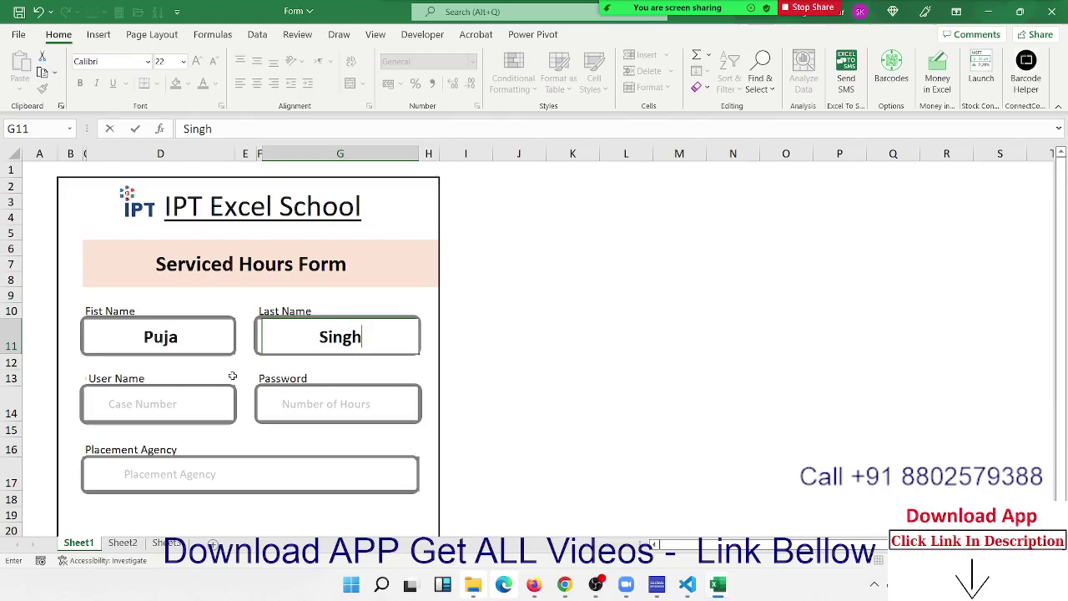
pyautogui.press('Return')
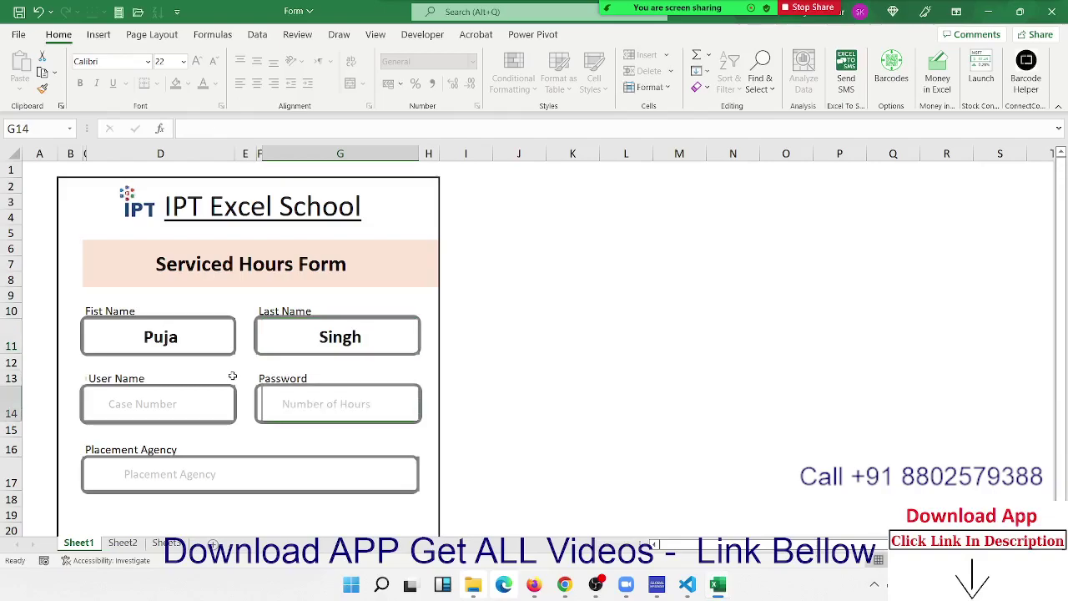
pyautogui.click(192, 393)
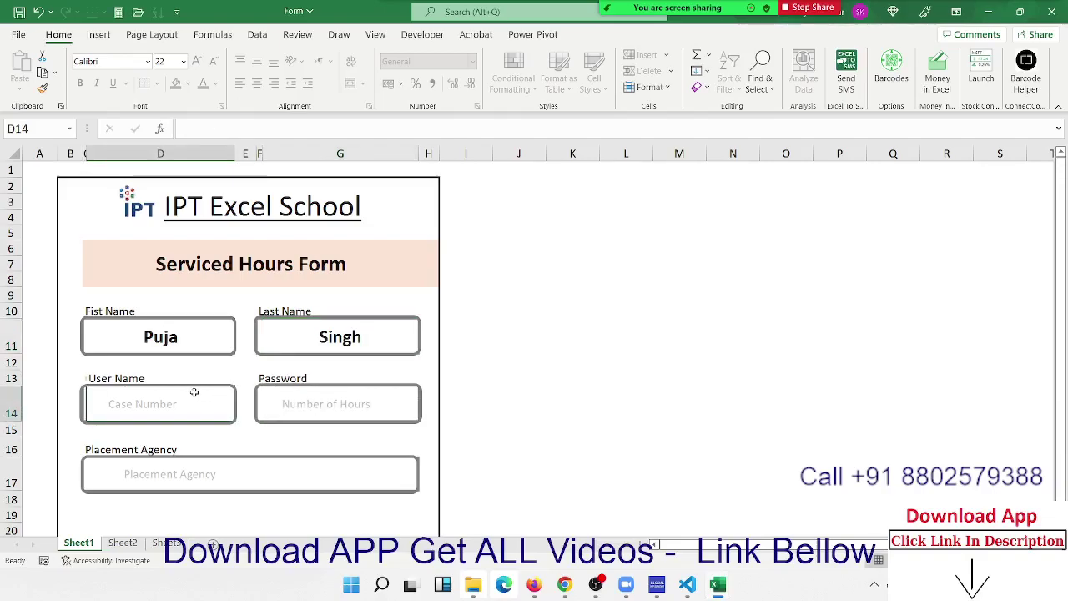
pyautogui.click(344, 396)
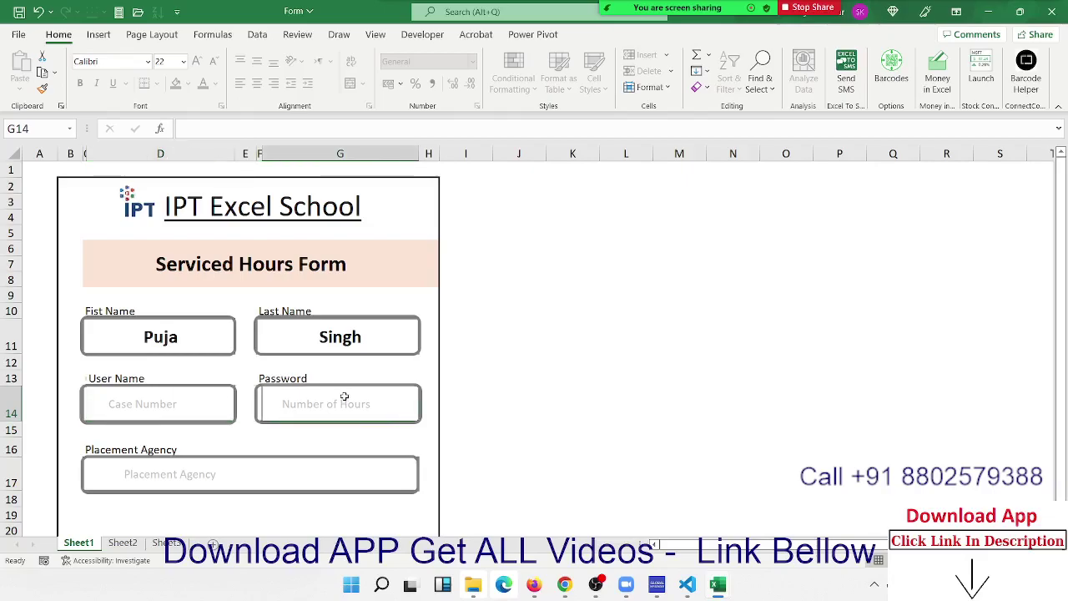
pyautogui.click(310, 338)
pyautogui.click(147, 408)
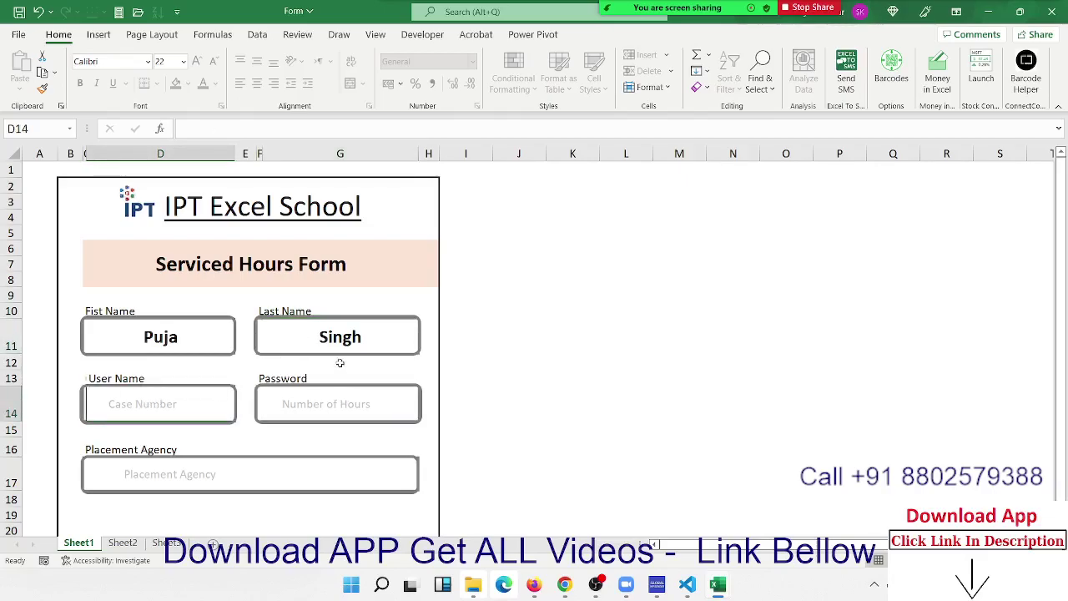
pyautogui.click(354, 336)
pyautogui.press('Down')
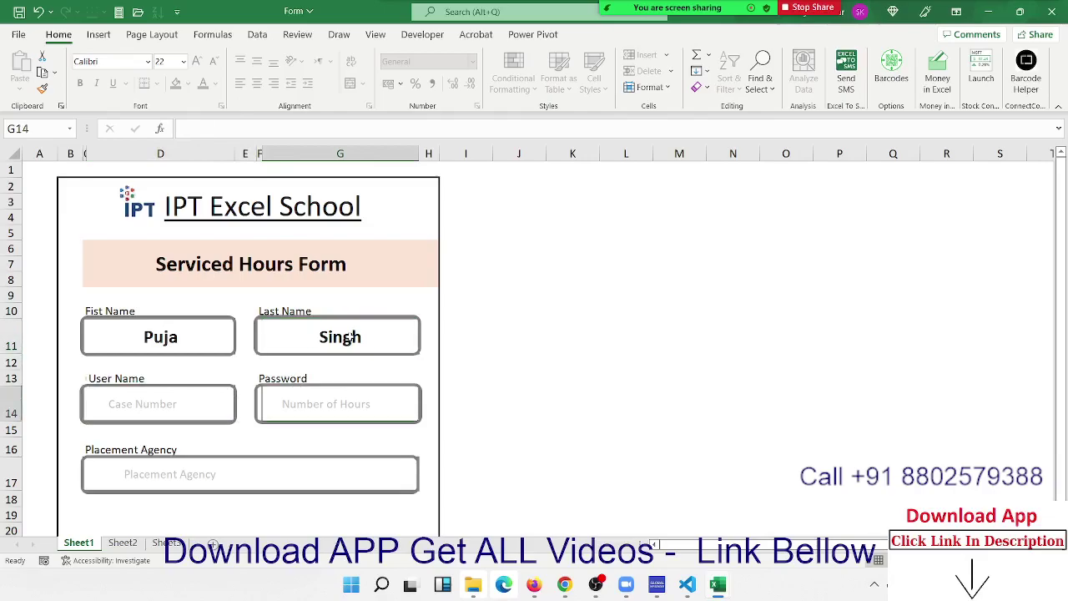
# Step: Enter User Name 1, a masked password, and Placement Agency SD
pyautogui.click(155, 406)
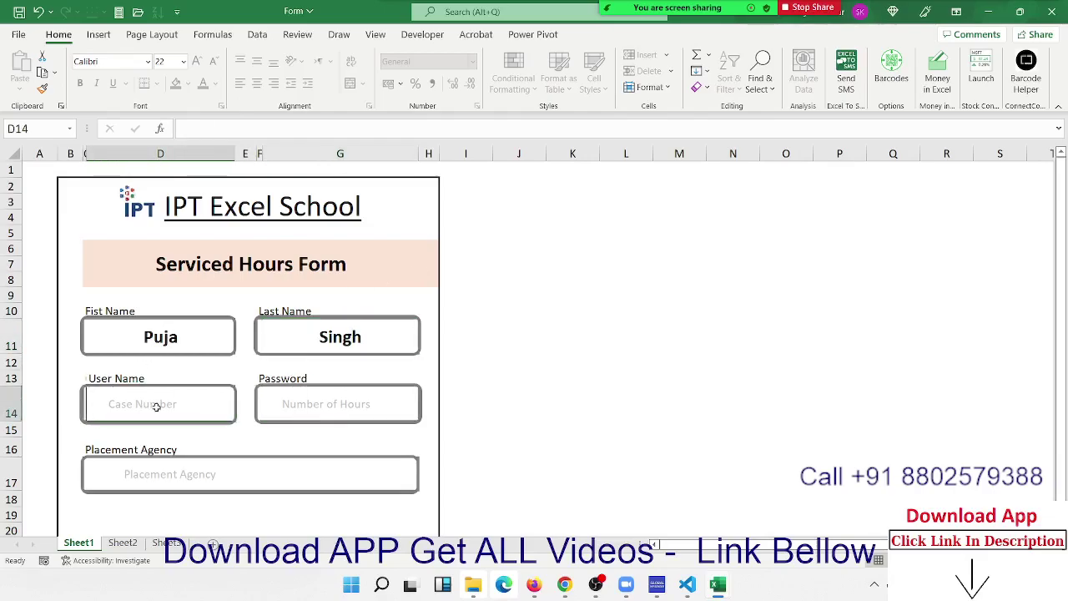
pyautogui.write('Puja')
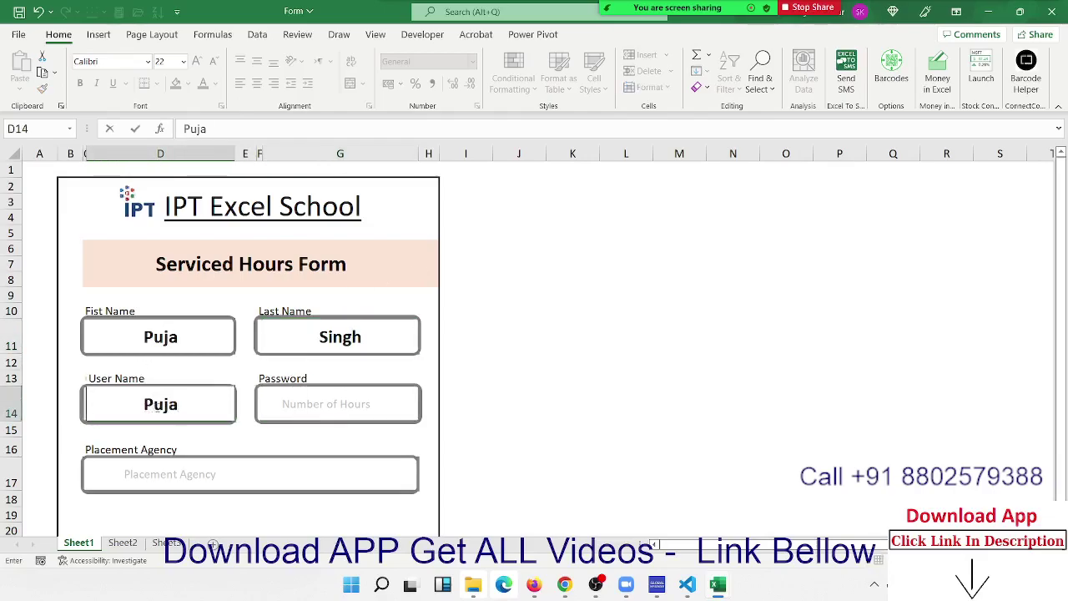
pyautogui.press('BackSpace')
pyautogui.press('BackSpace')
pyautogui.press('BackSpace')
pyautogui.write('1')
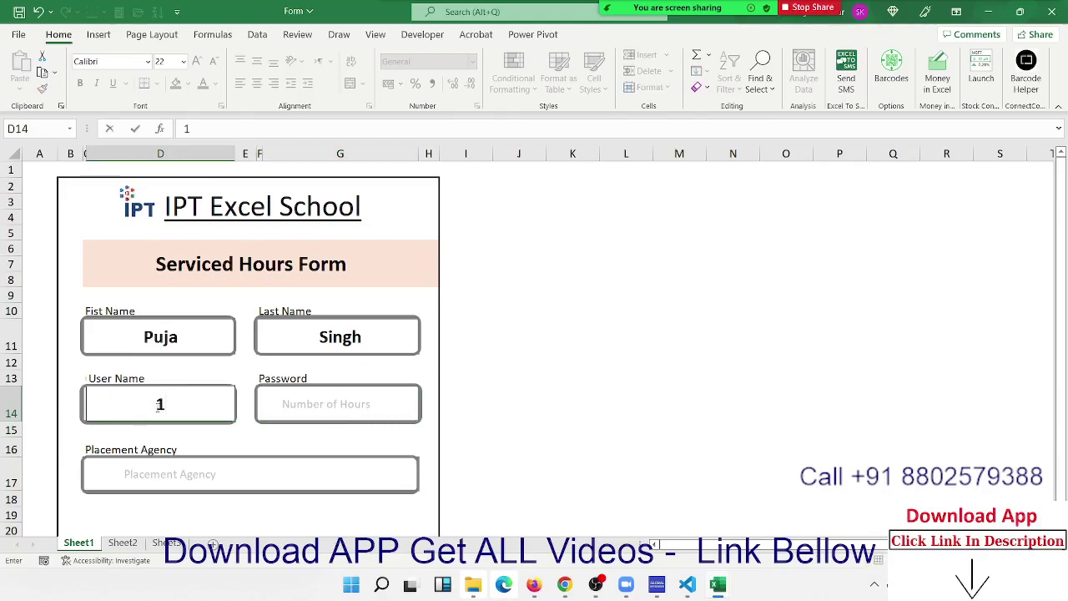
pyautogui.press('Tab')
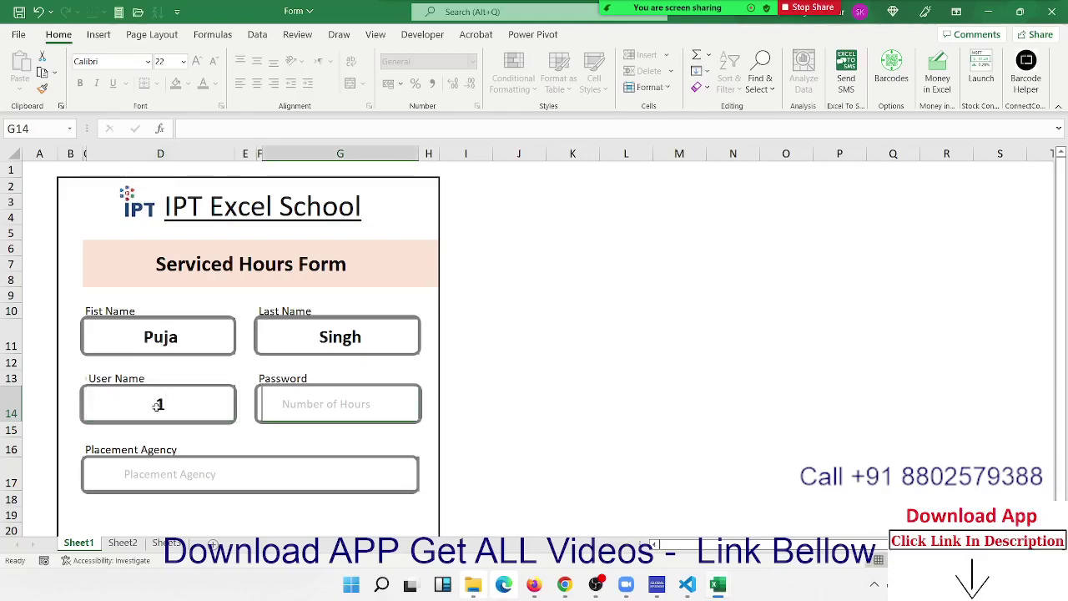
pyautogui.write('52')
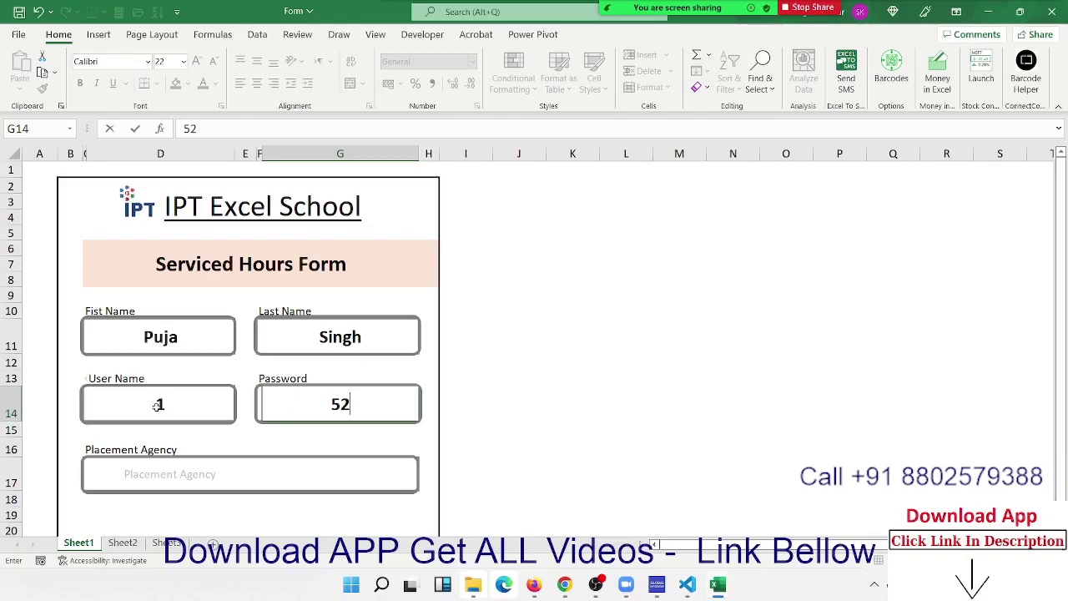
pyautogui.press('Tab')
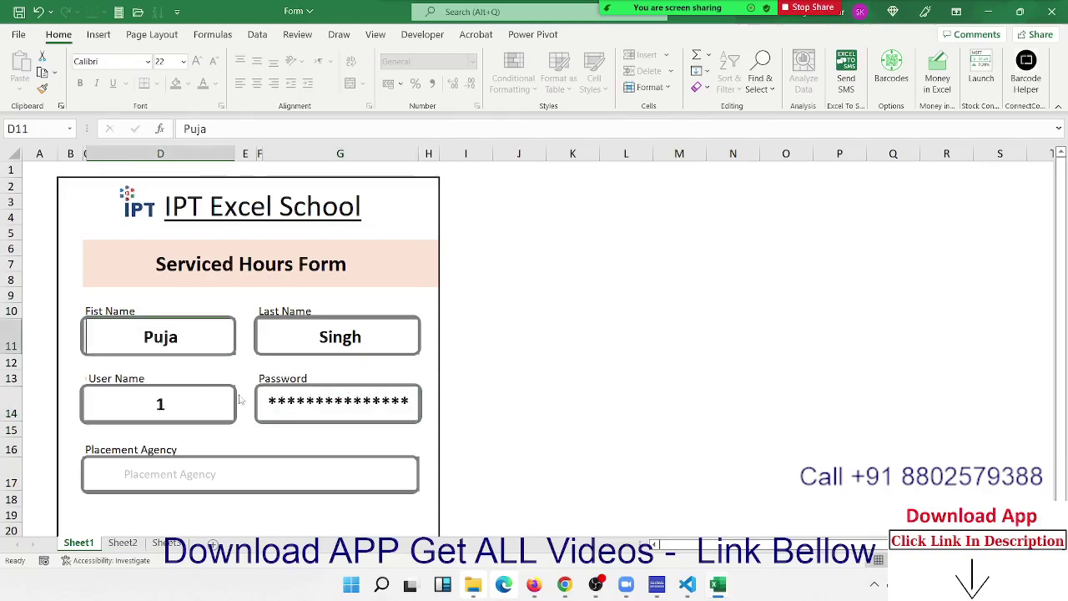
pyautogui.click(294, 409)
pyautogui.doubleClick(138, 465)
pyautogui.write('SD')
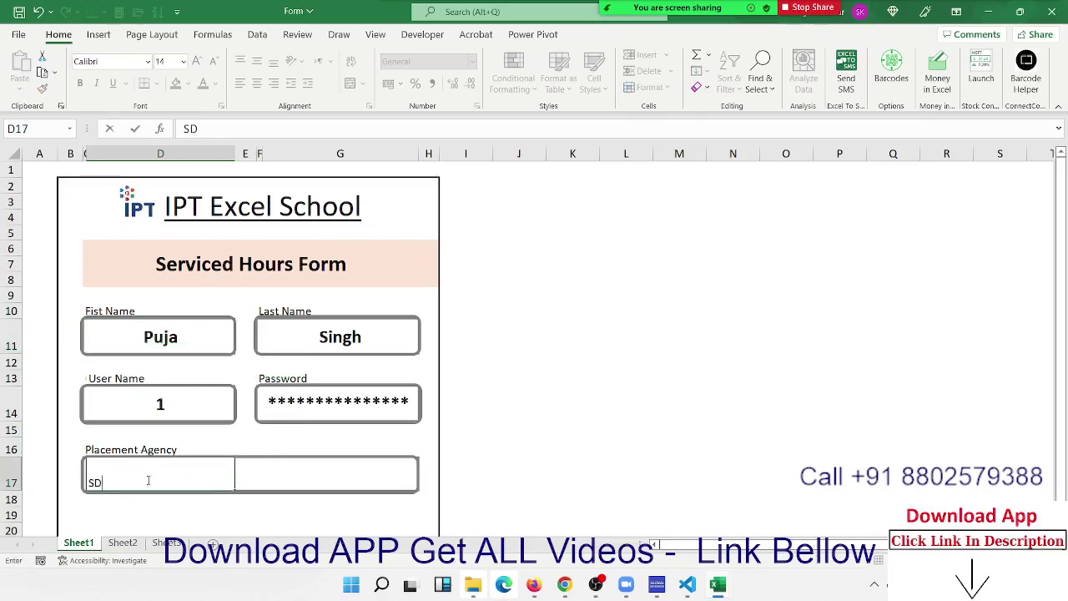
pyautogui.hotkey('ctrl', 'Return')
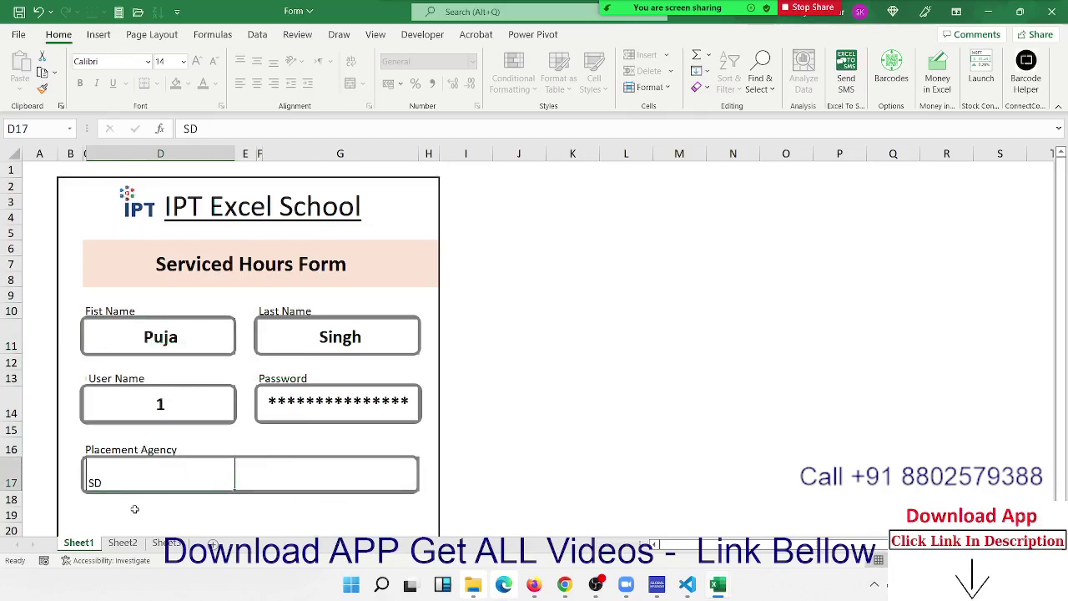
pyautogui.press('Tab')
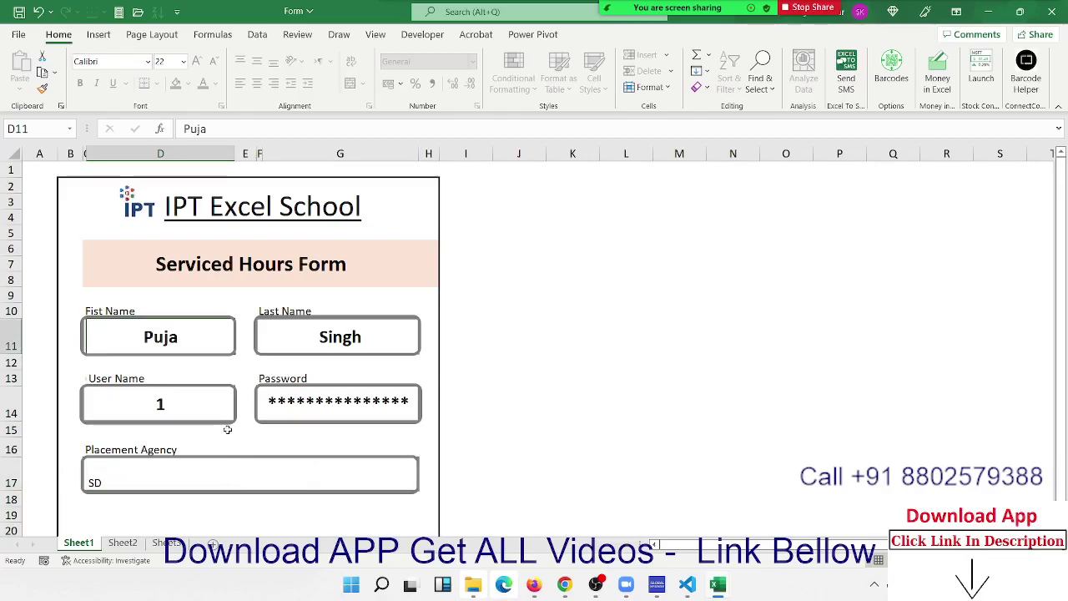
# Step: Close the form workbook with Don't Save, then open and close Zoom's Participants panel
pyautogui.click(1050, 8)
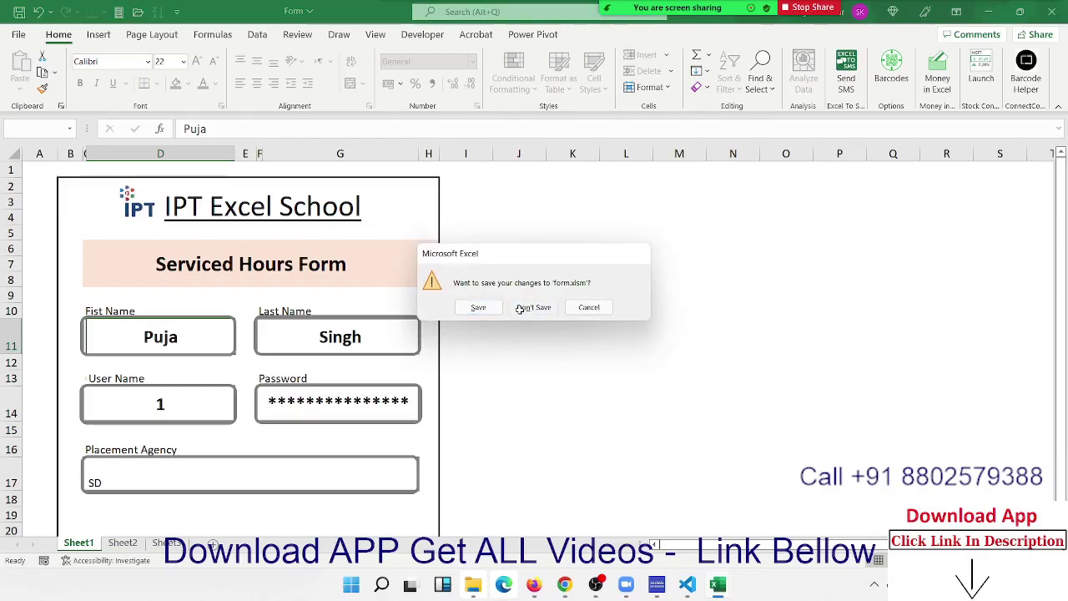
pyautogui.click(522, 308)
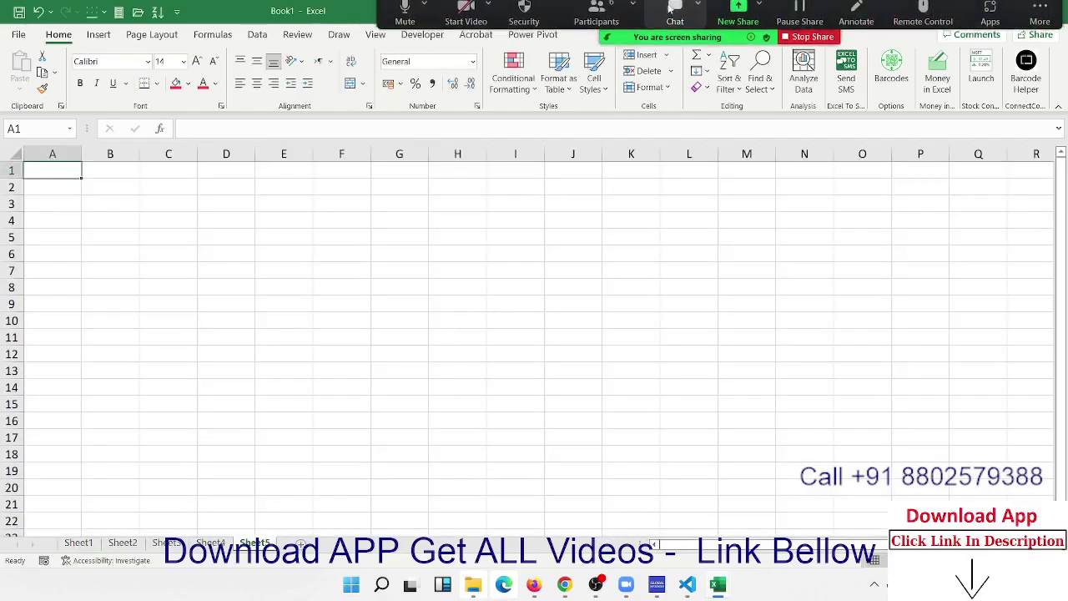
pyautogui.click(616, 23)
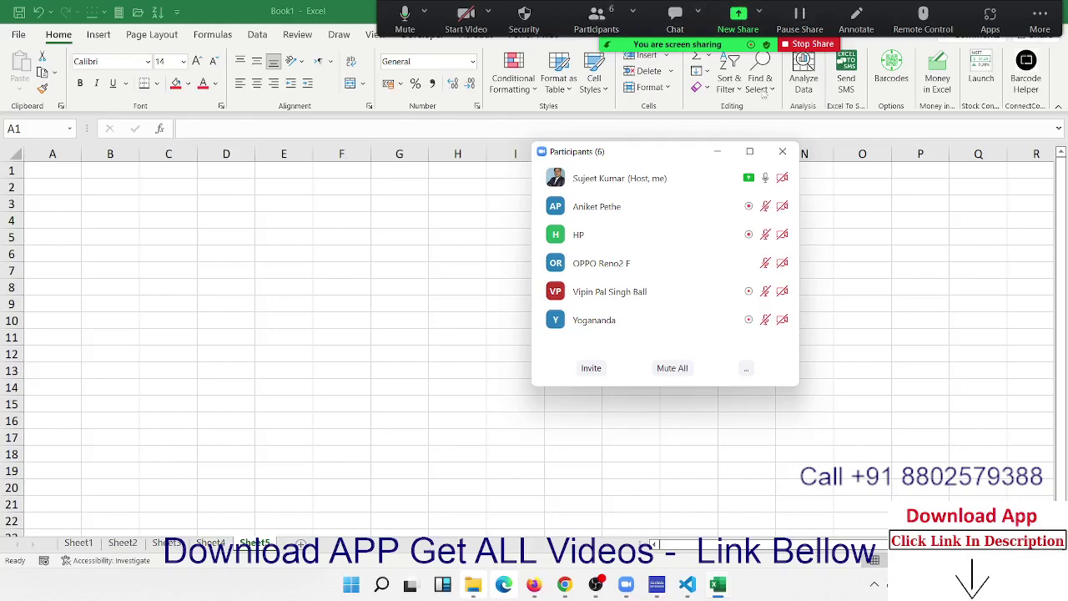
pyautogui.click(783, 151)
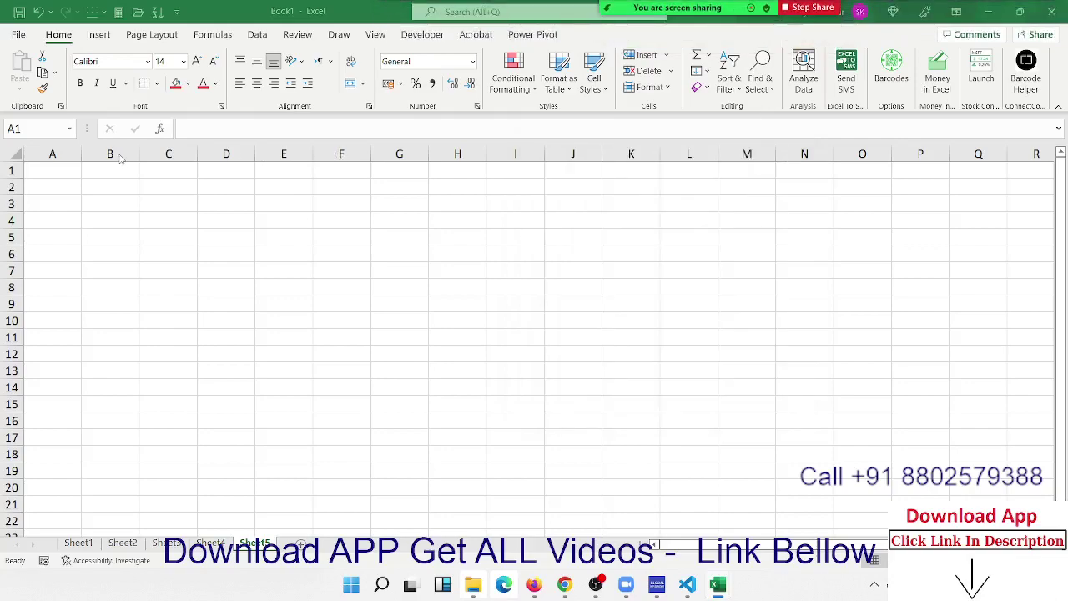
# Step: Enter 85, 68, 85 and 69 across cells A1:D1
pyautogui.click(40, 170)
pyautogui.write('85')
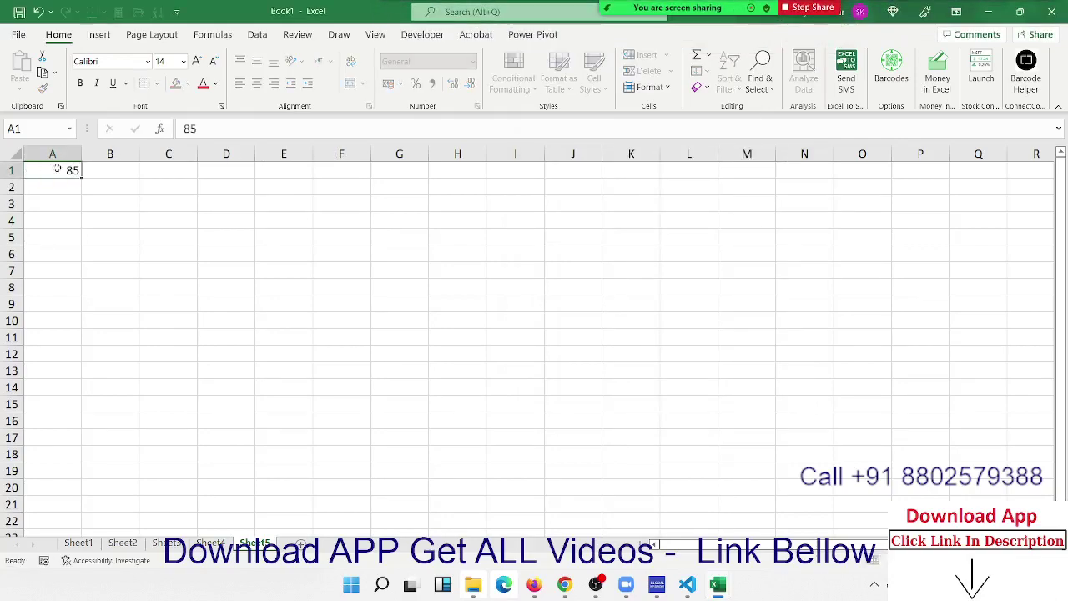
pyautogui.press('Tab')
pyautogui.write('68')
pyautogui.press('Tab')
pyautogui.write('85')
pyautogui.press('Tab')
pyautogui.write('69')
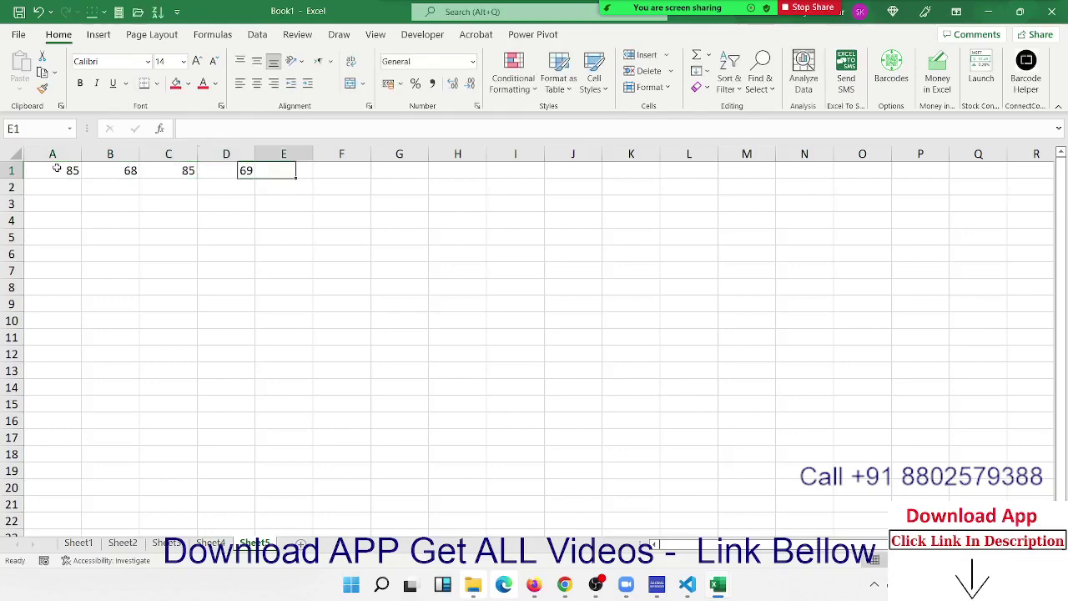
# Step: Insert =SUM(A1:D1) in E1 with AutoSum, giving a total of 307
pyautogui.hotkey('alt', '=')
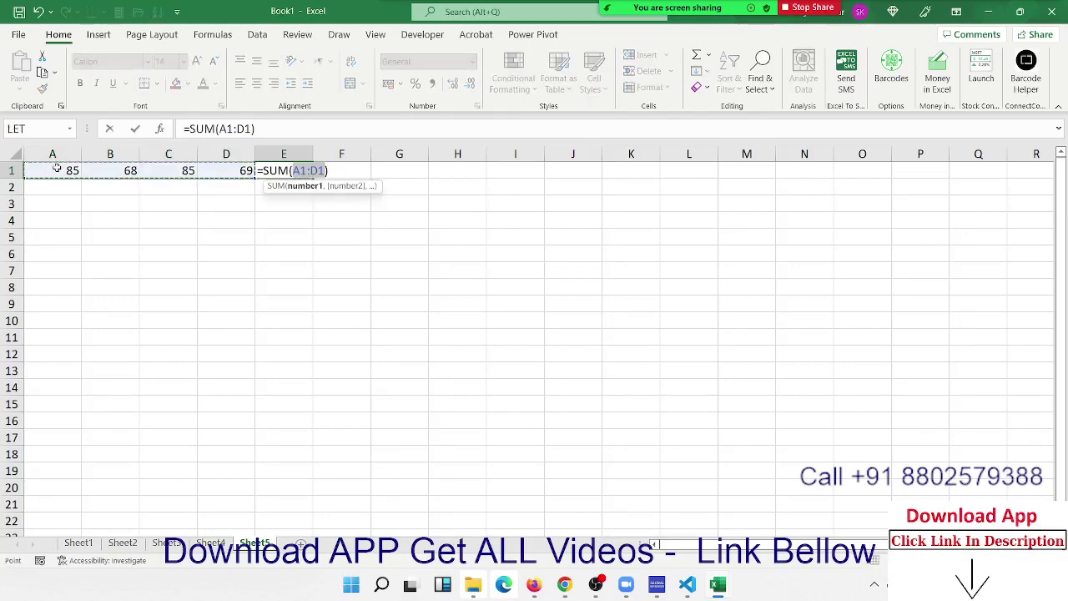
pyautogui.press('Return')
pyautogui.press('Up')
pyautogui.press('Right')
pyautogui.press('Right')
pyautogui.press('Right')
pyautogui.press('Right')
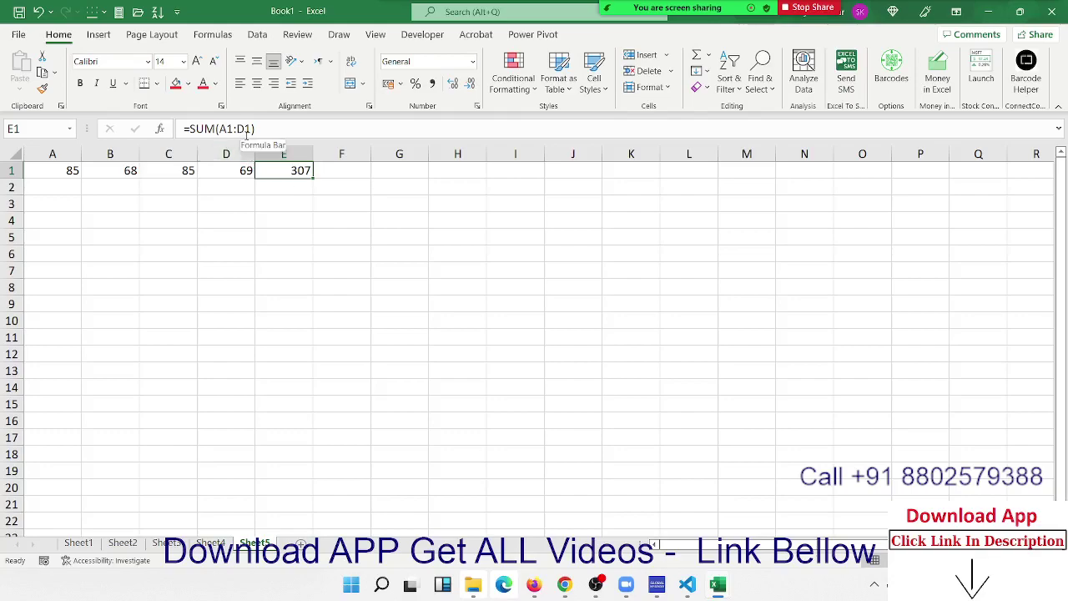
# Step: Mark cell E1 as Hidden in Format Cells Protection so its formula won't show
pyautogui.rightClick(279, 170)
pyautogui.click(353, 494)
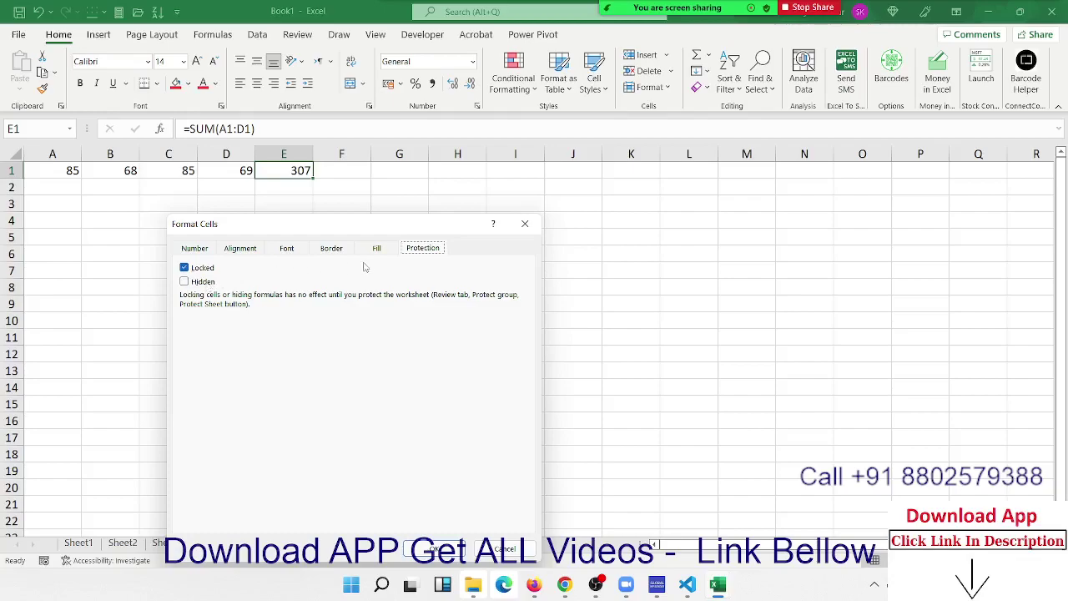
pyautogui.click(201, 284)
pyautogui.click(422, 551)
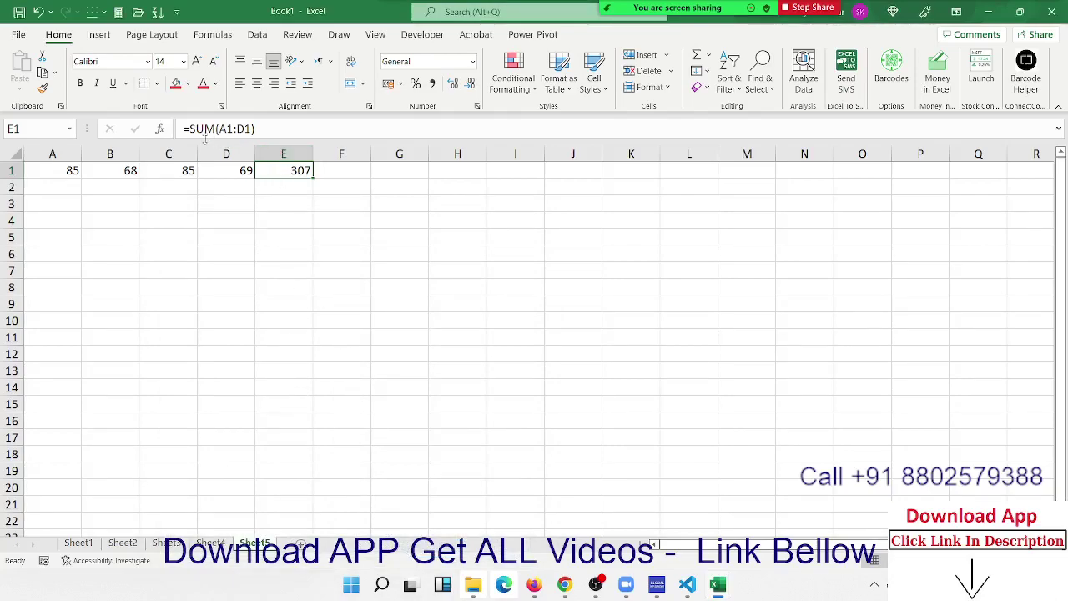
# Step: Protect Sheet5 with the default permissions
pyautogui.click(279, 250)
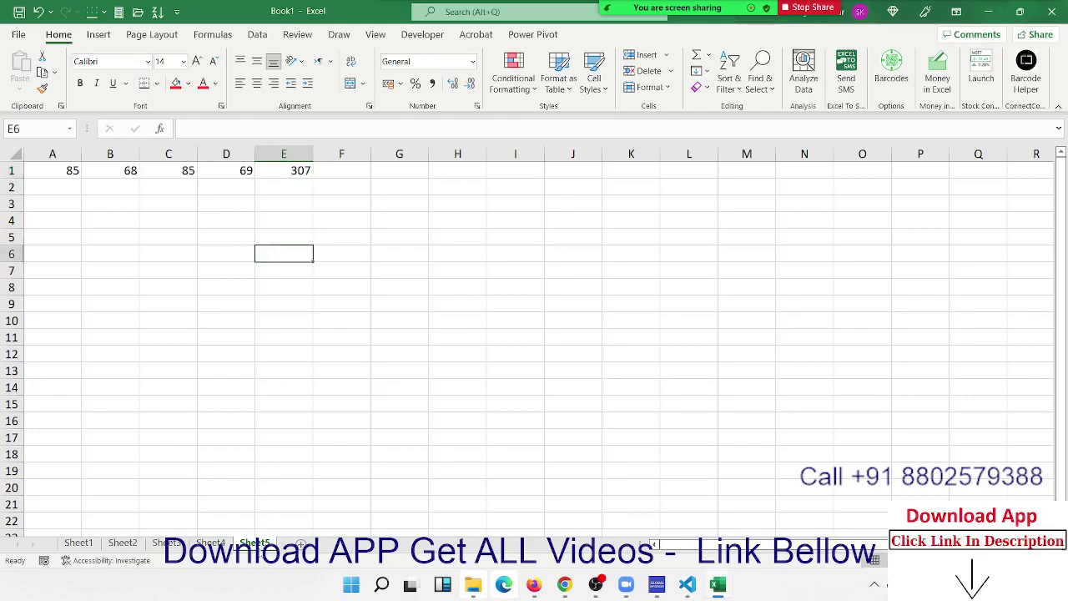
pyautogui.rightClick(259, 543)
pyautogui.click(295, 455)
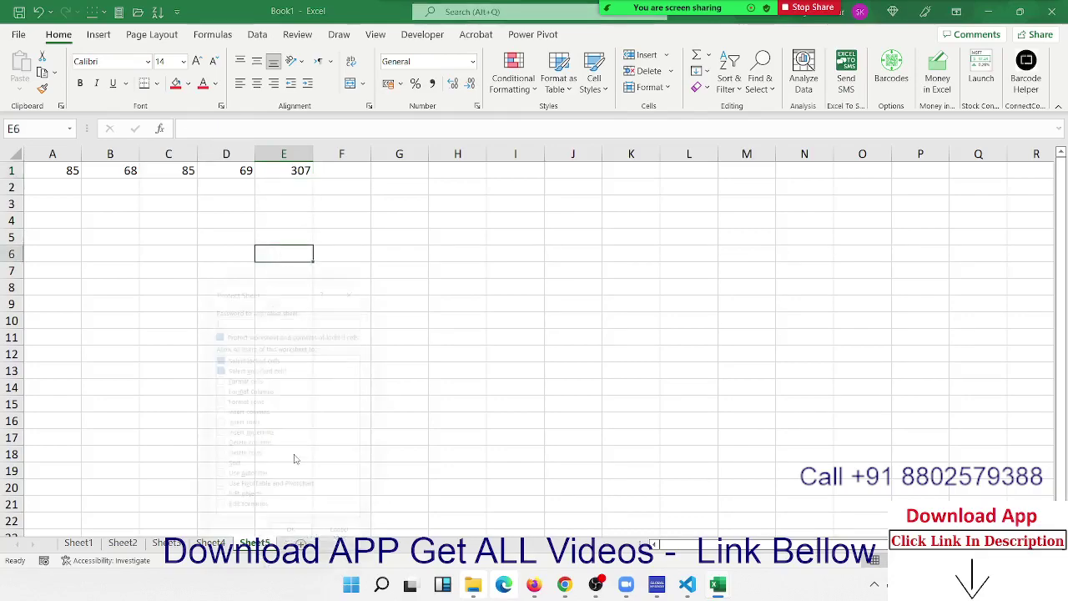
pyautogui.click(296, 549)
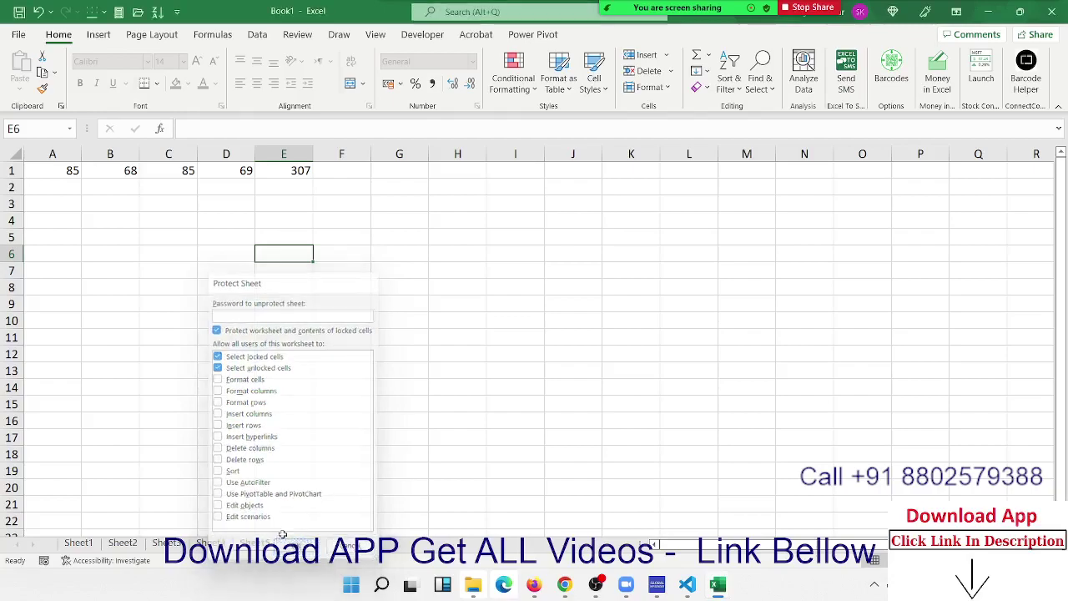
pyautogui.click(74, 170)
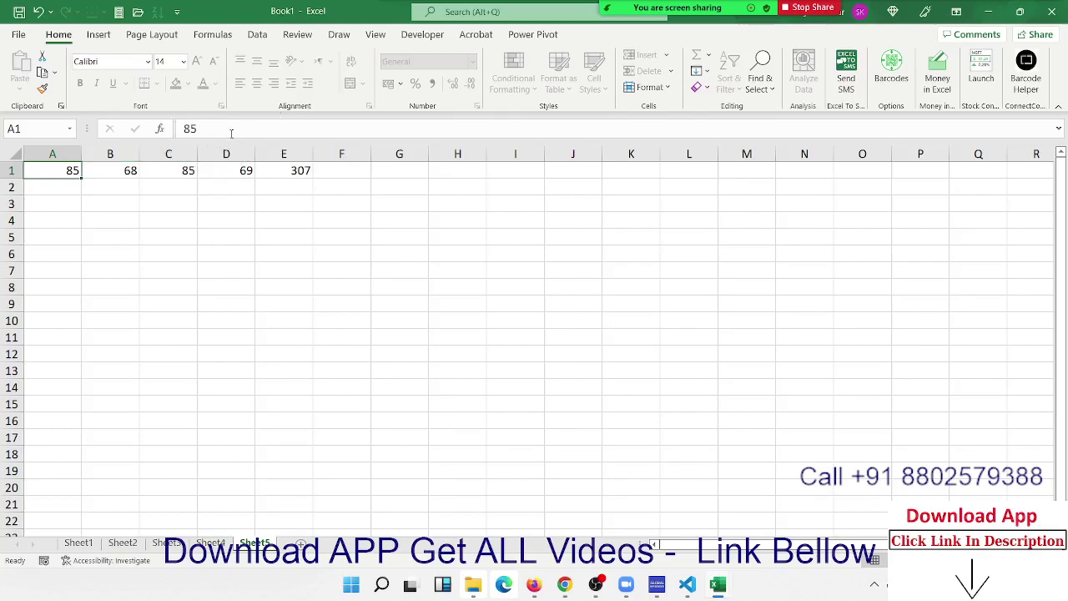
# Step: Step through B1 to E1 checking values, then copy the 307 total in E1
pyautogui.click(128, 180)
pyautogui.press('Right')
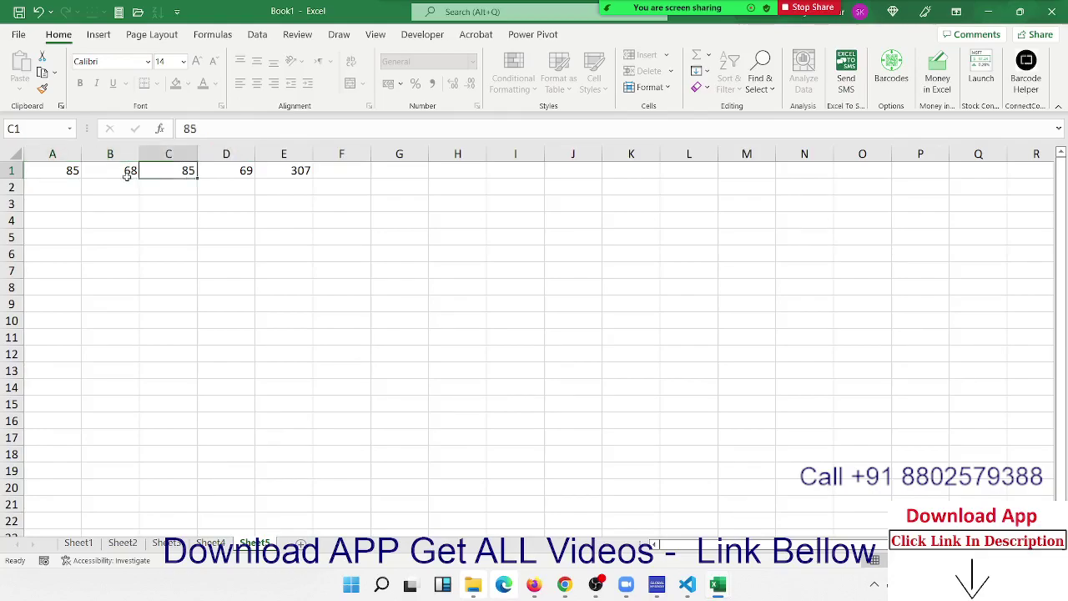
pyautogui.press('Right')
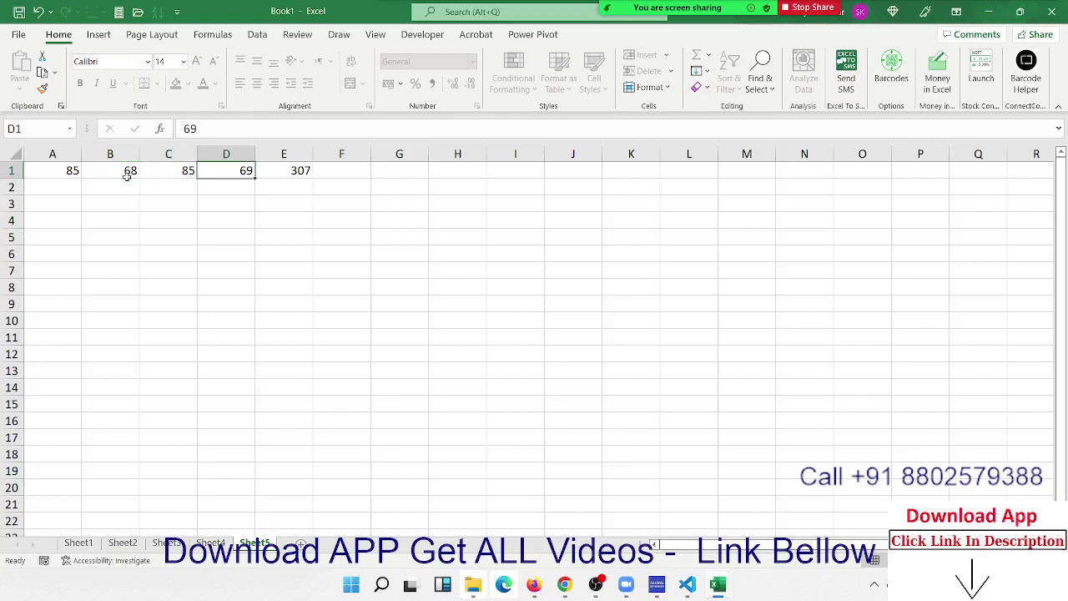
pyautogui.press('Right')
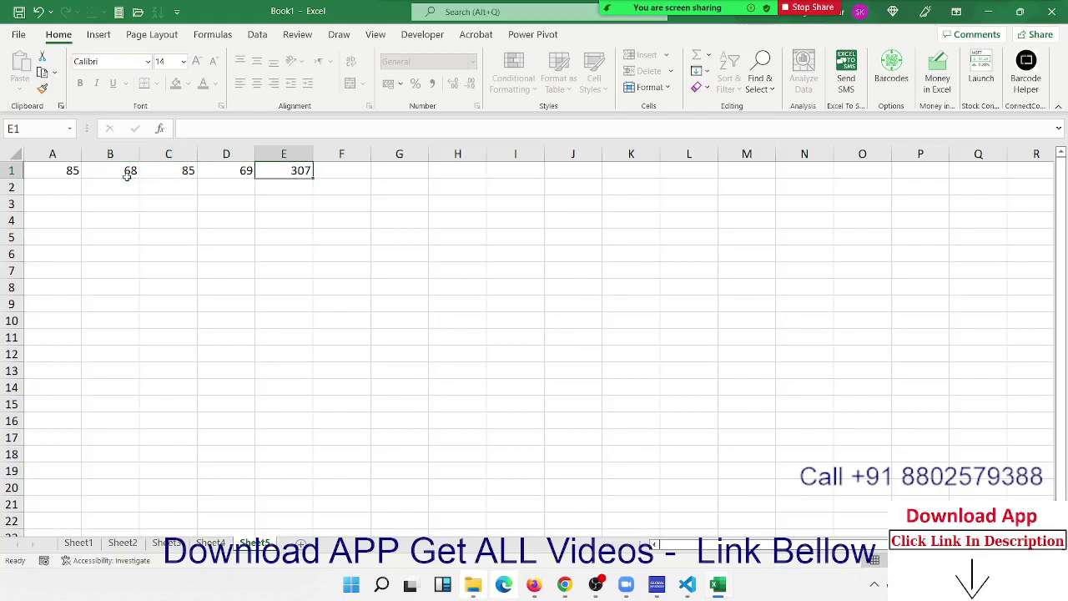
pyautogui.hotkey('ctrl', 'c')
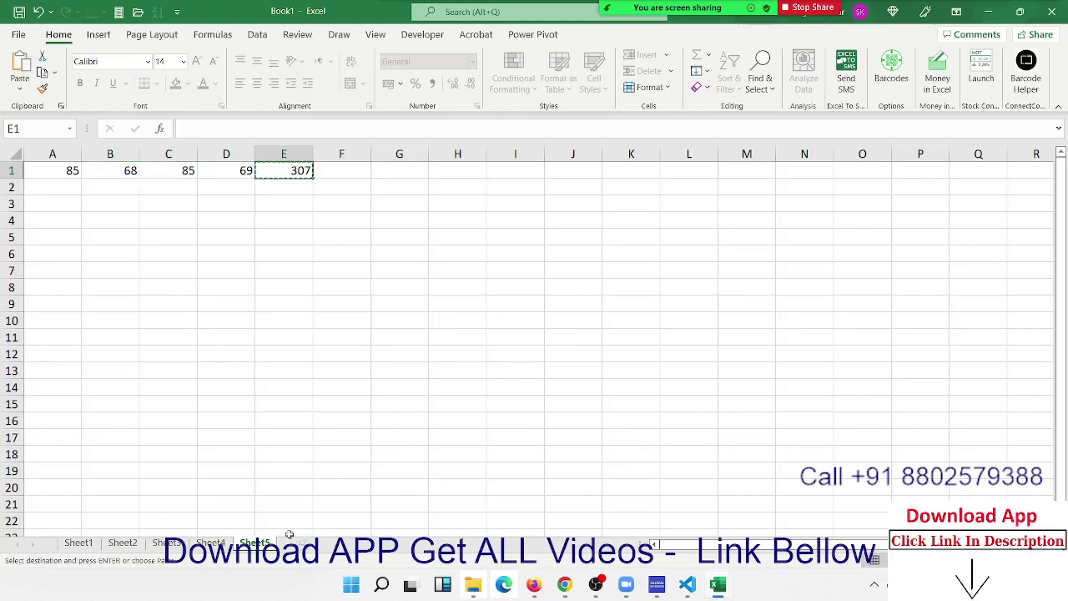
# Step: Add a new sheet and paste the total into cell C6
pyautogui.click(288, 538)
pyautogui.click(182, 249)
pyautogui.hotkey('ctrl', 'v')
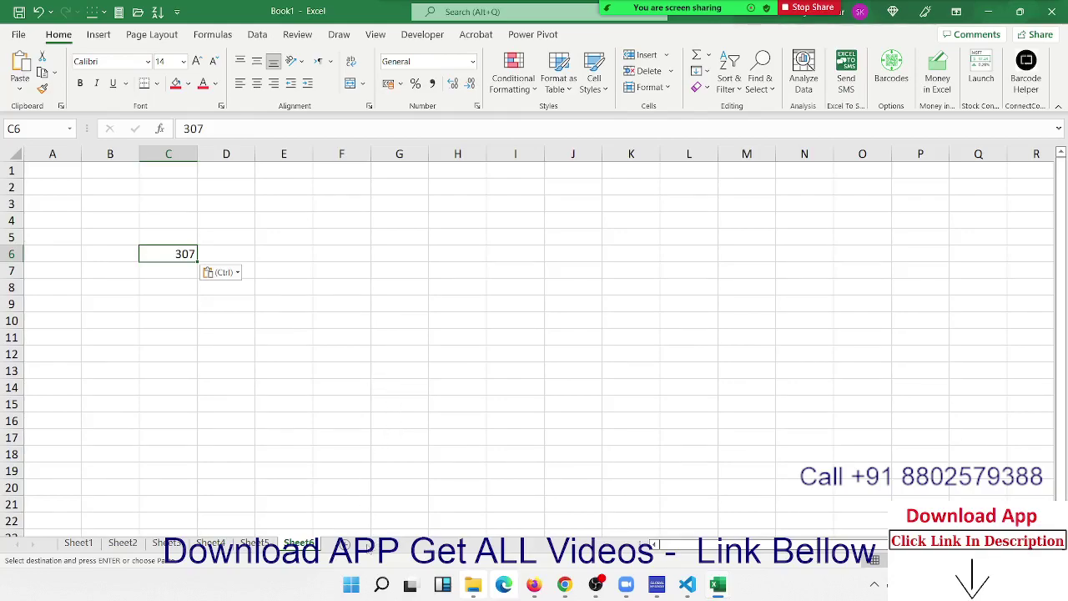
# Step: On a new sheet, fill C5:F17 light green and K5:N18 light blue
pyautogui.click(343, 545)
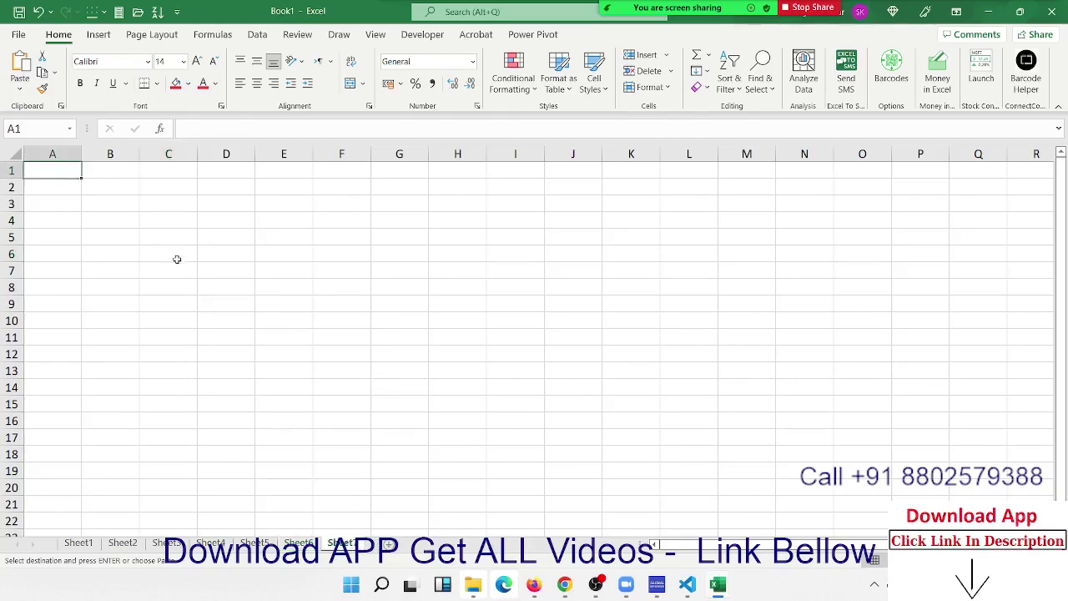
pyautogui.moveTo(176, 240); pyautogui.dragTo(355, 436)
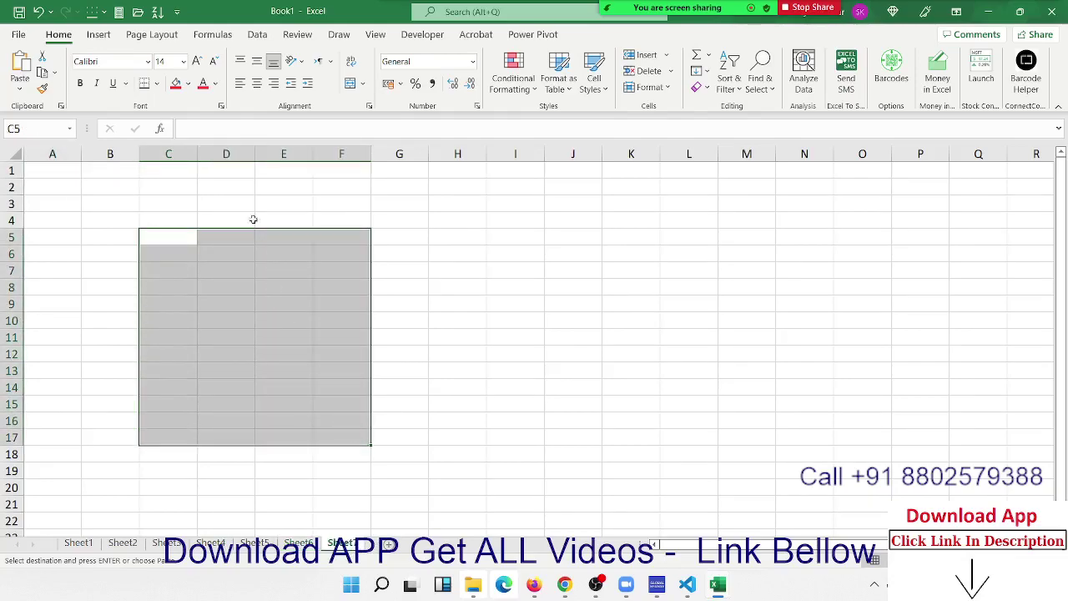
pyautogui.click(189, 87)
pyautogui.click(228, 213)
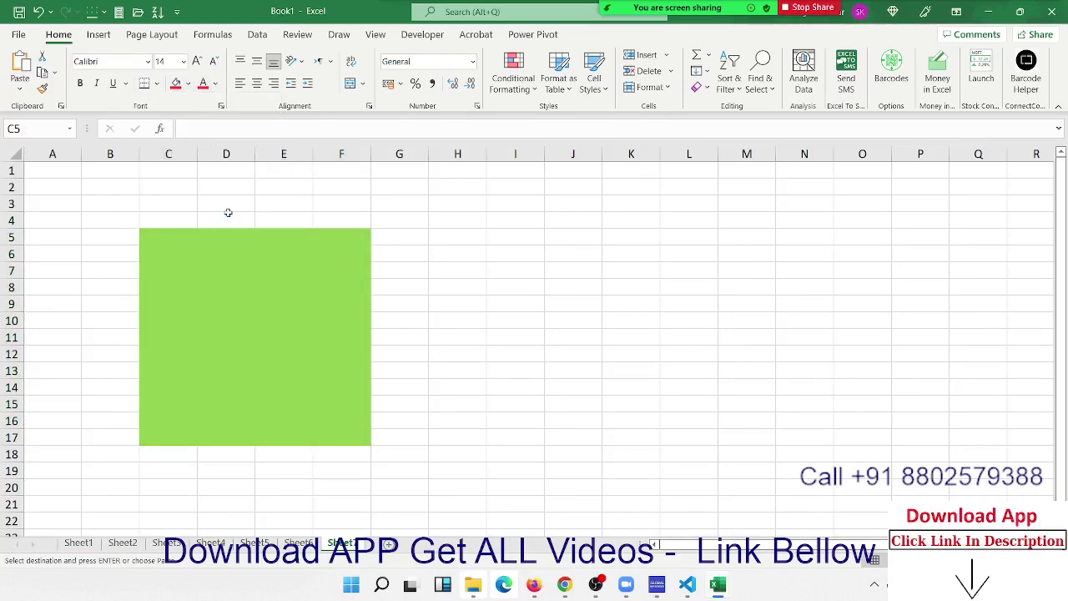
pyautogui.moveTo(610, 242)
pyautogui.mouseDown()
pyautogui.moveTo(775, 367)
pyautogui.moveTo(810, 451)
pyautogui.mouseUp()
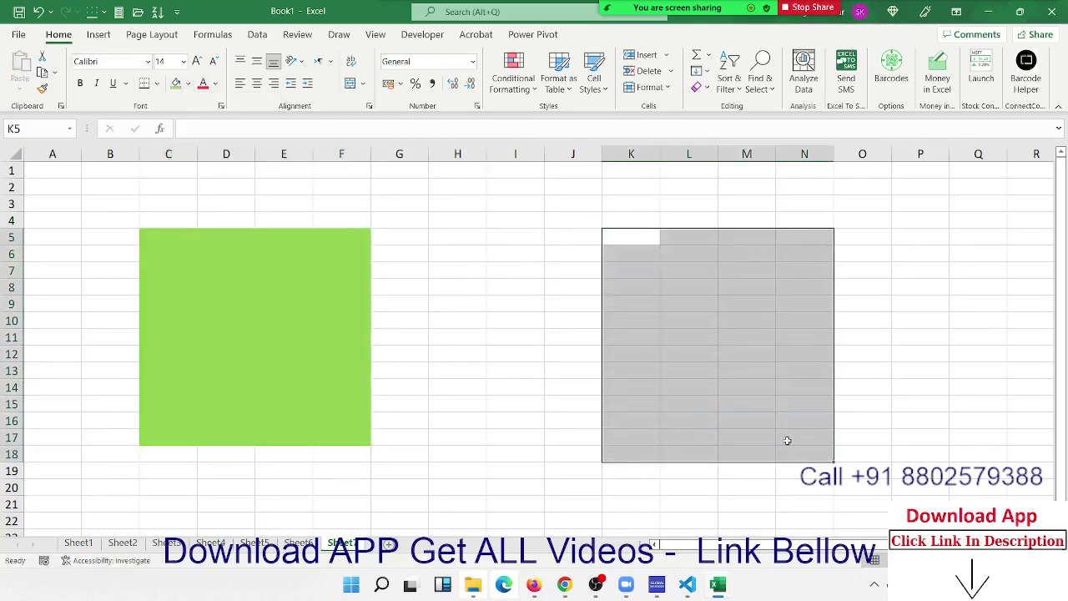
pyautogui.click(189, 84)
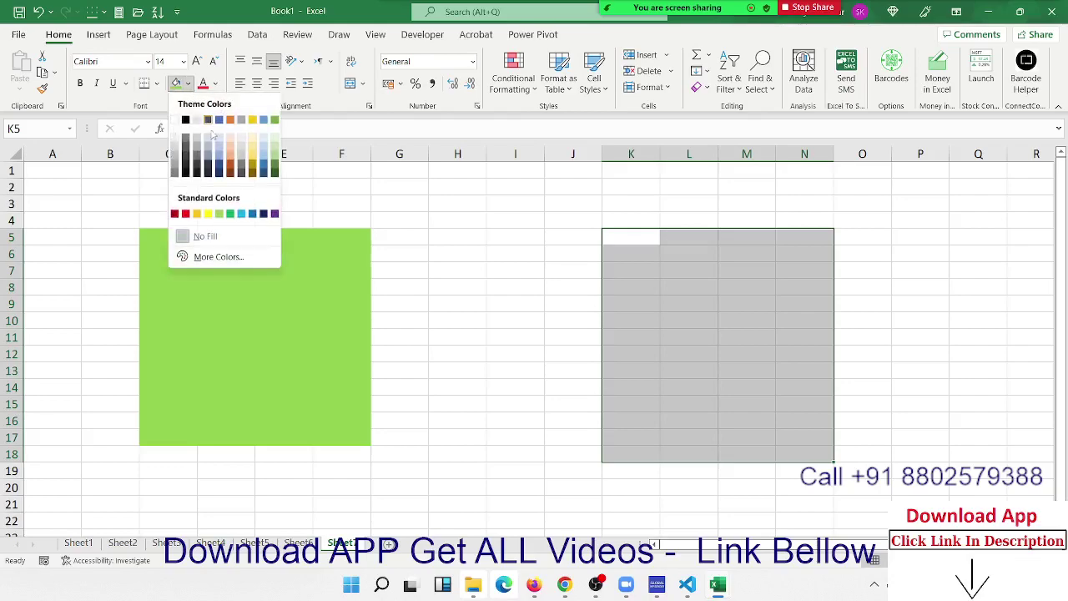
pyautogui.click(242, 214)
# Step: Label the blocks with 'a' in C4 and 'b' in K4
pyautogui.click(183, 218)
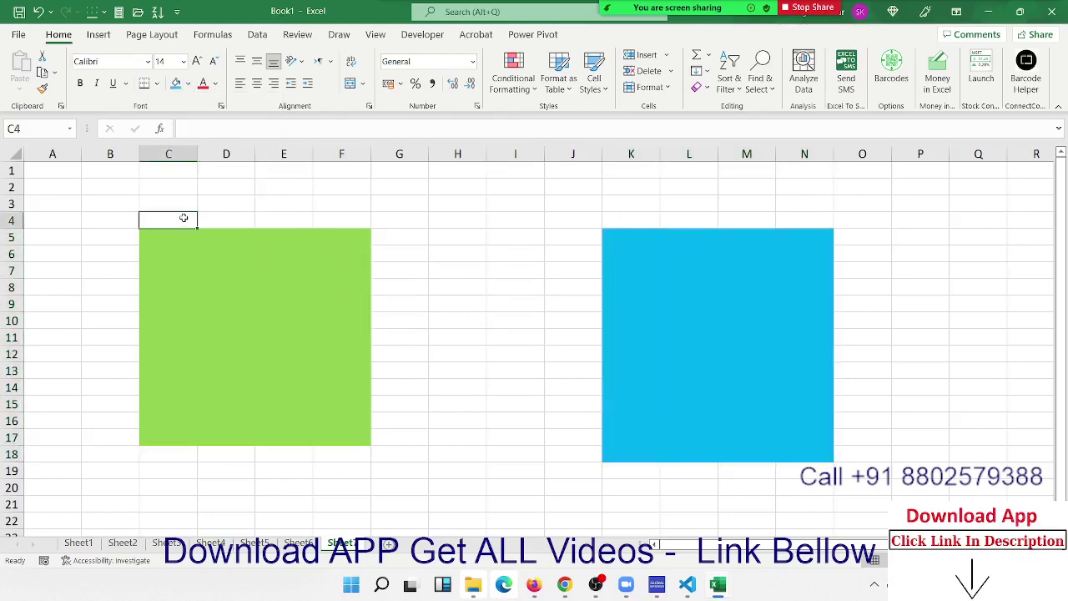
pyautogui.write('a')
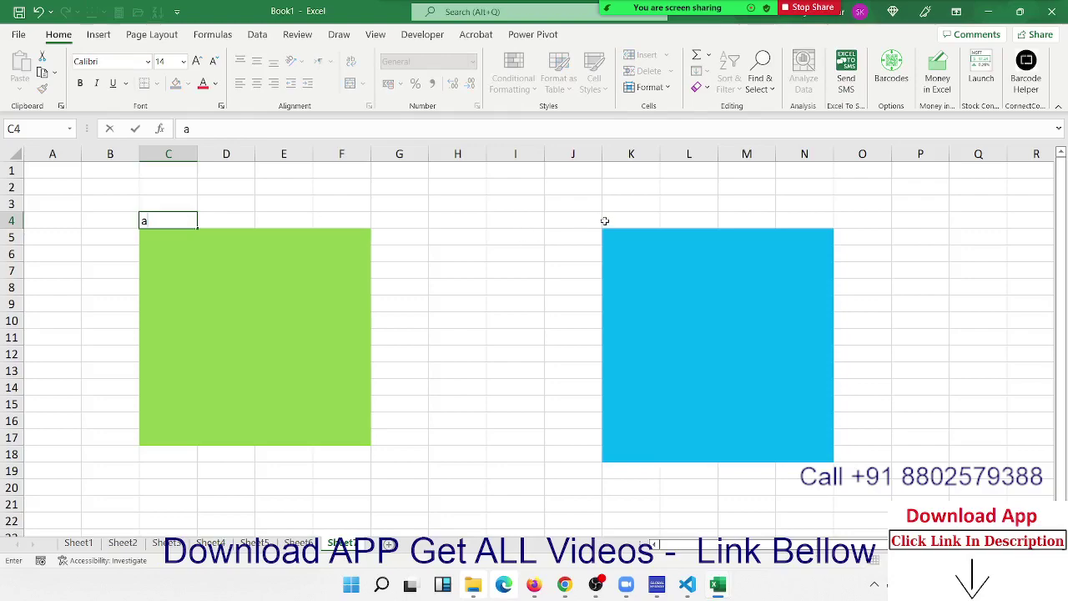
pyautogui.click(605, 221)
pyautogui.write('b')
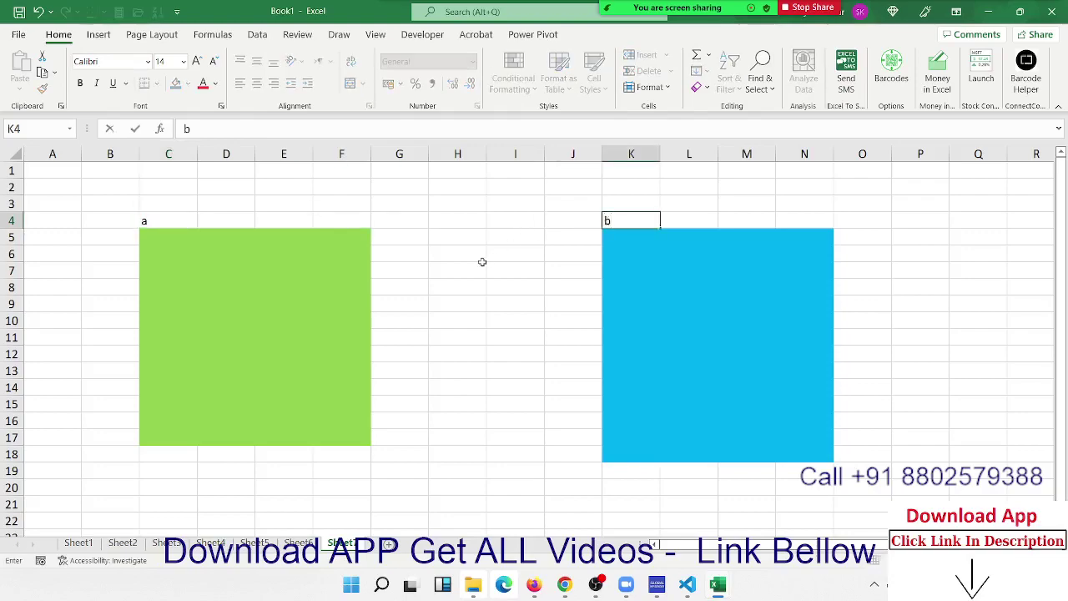
pyautogui.click(482, 262)
pyautogui.click(304, 270)
# Step: Select cell D8 and switch the ribbon to the Review tools
pyautogui.click(683, 321)
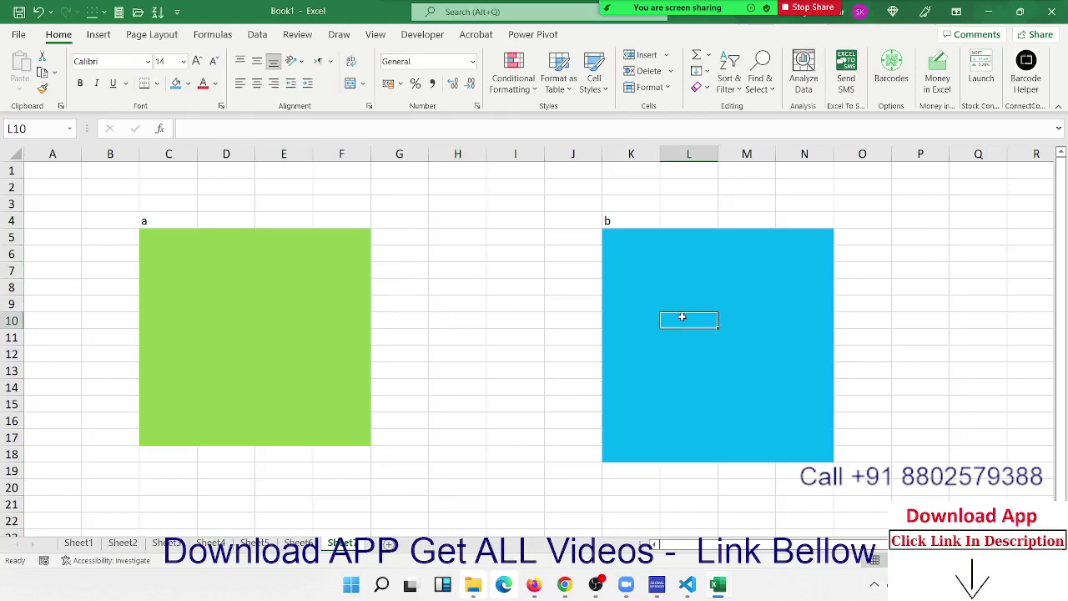
pyautogui.click(278, 300)
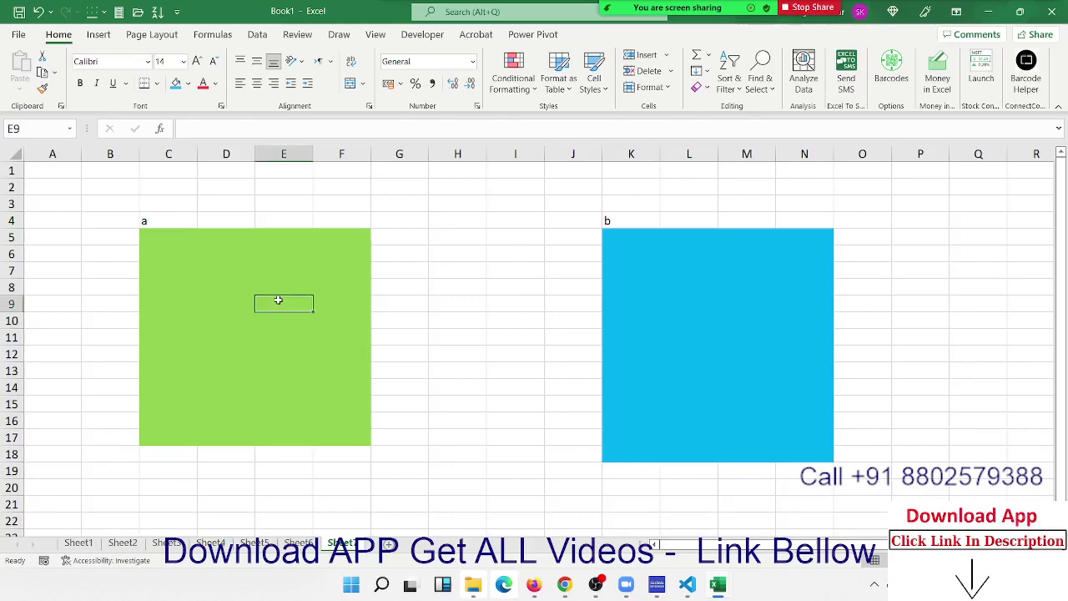
pyautogui.click(247, 286)
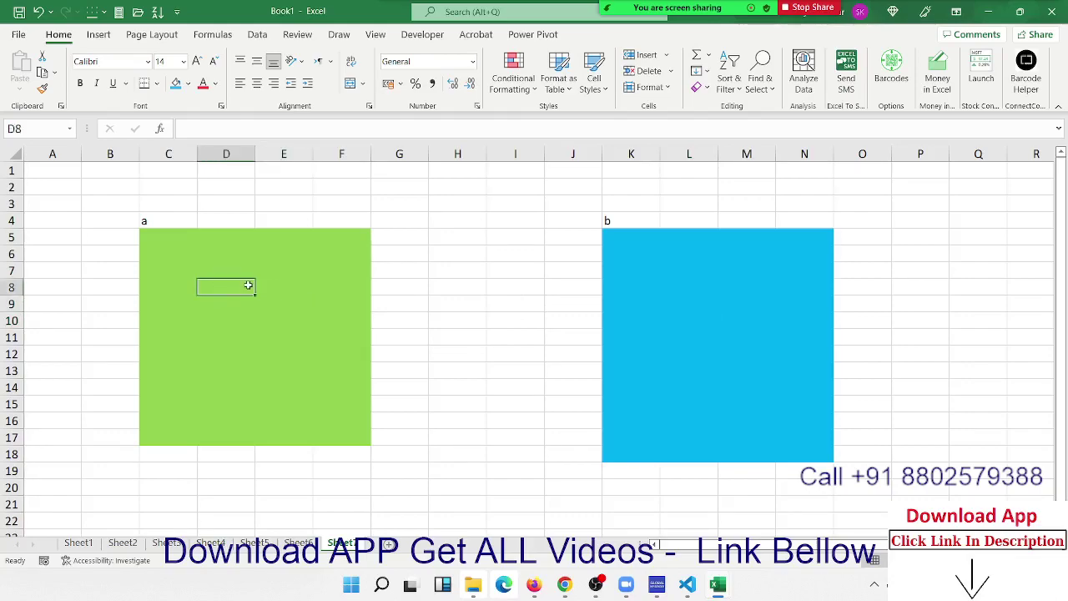
pyautogui.click(298, 34)
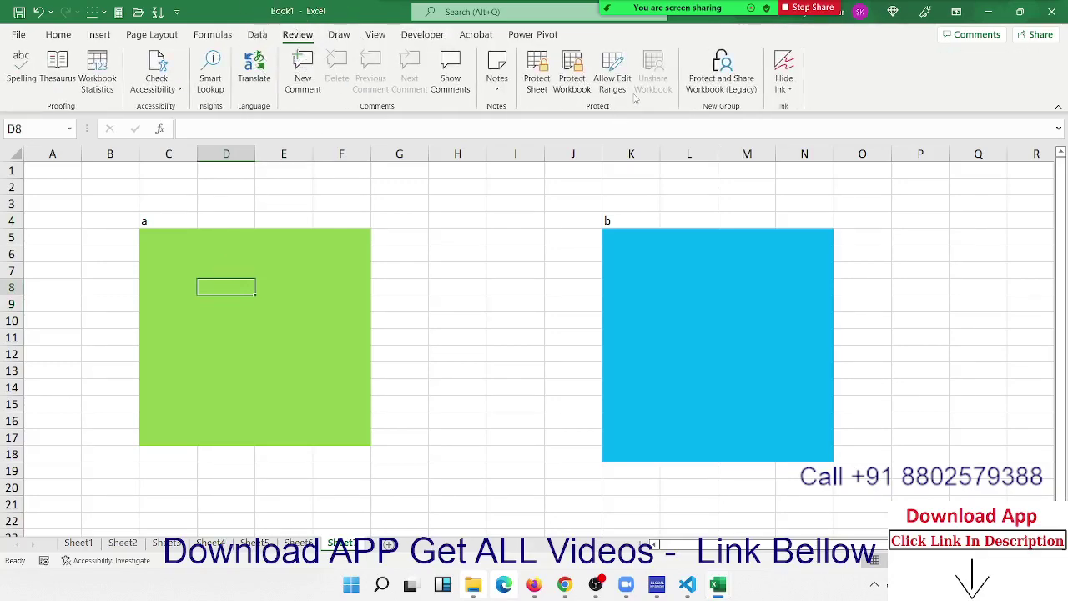
# Step: Create a new allow-edit range titled 'a' referring to C5:F17
pyautogui.click(625, 96)
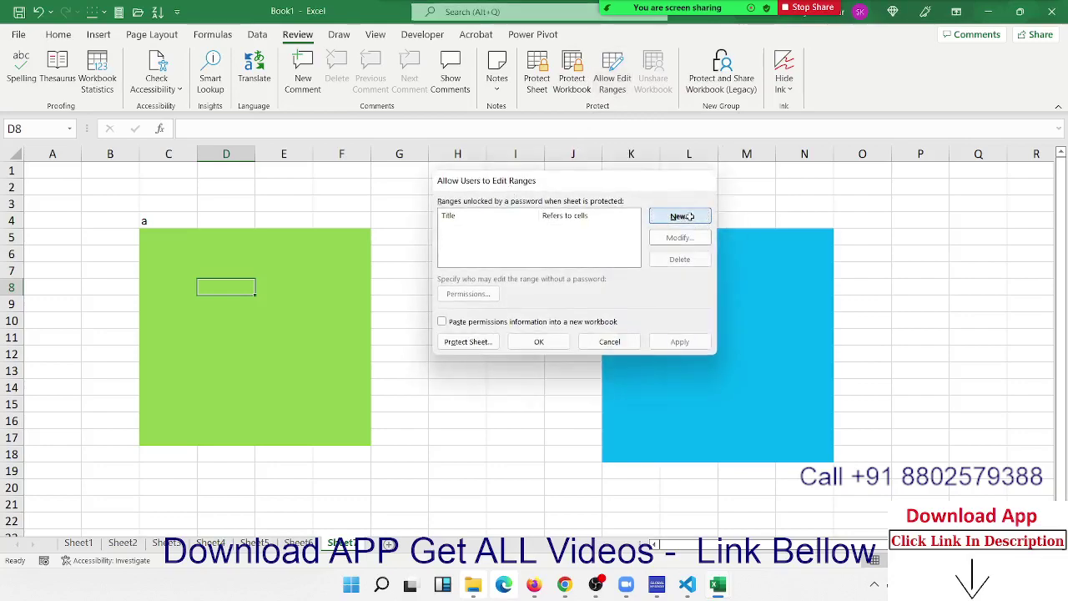
pyautogui.click(682, 216)
pyautogui.write('a')
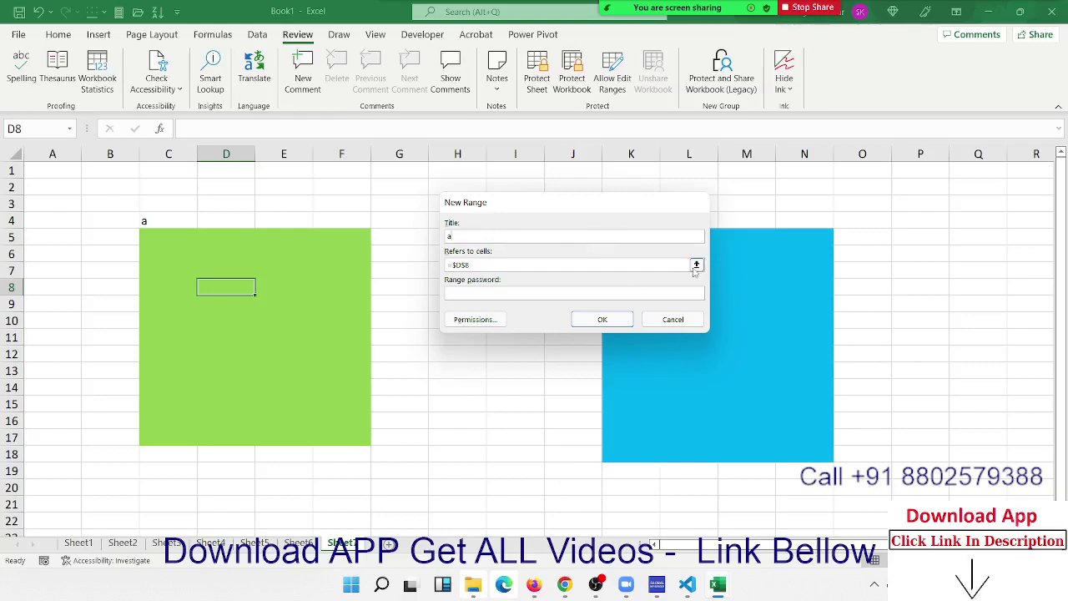
pyautogui.click(697, 265)
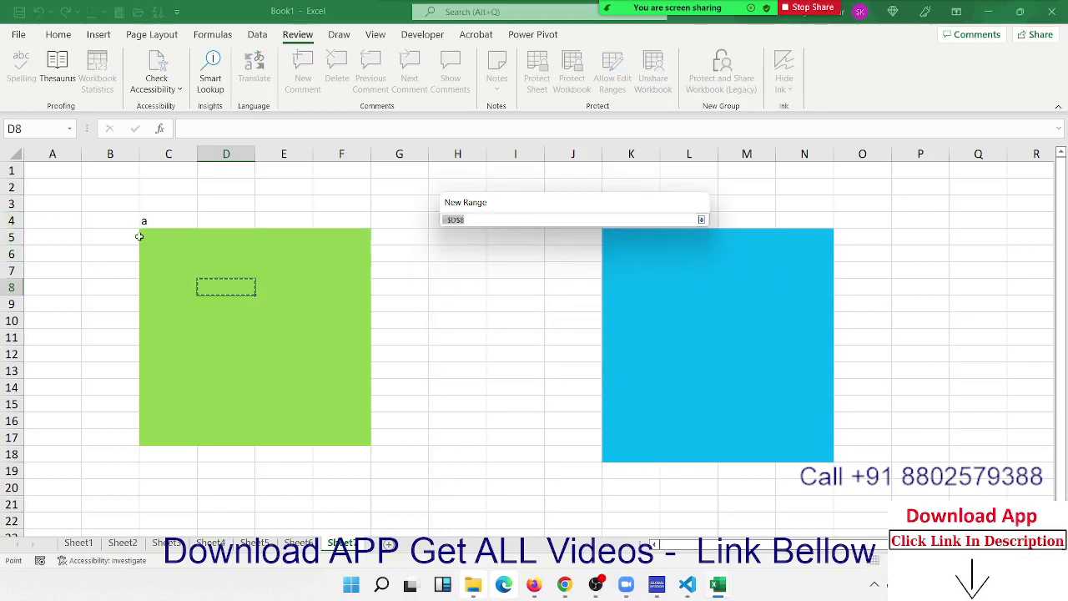
pyautogui.moveTo(110, 237); pyautogui.dragTo(225, 303)
pyautogui.moveTo(164, 237); pyautogui.dragTo(301, 403)
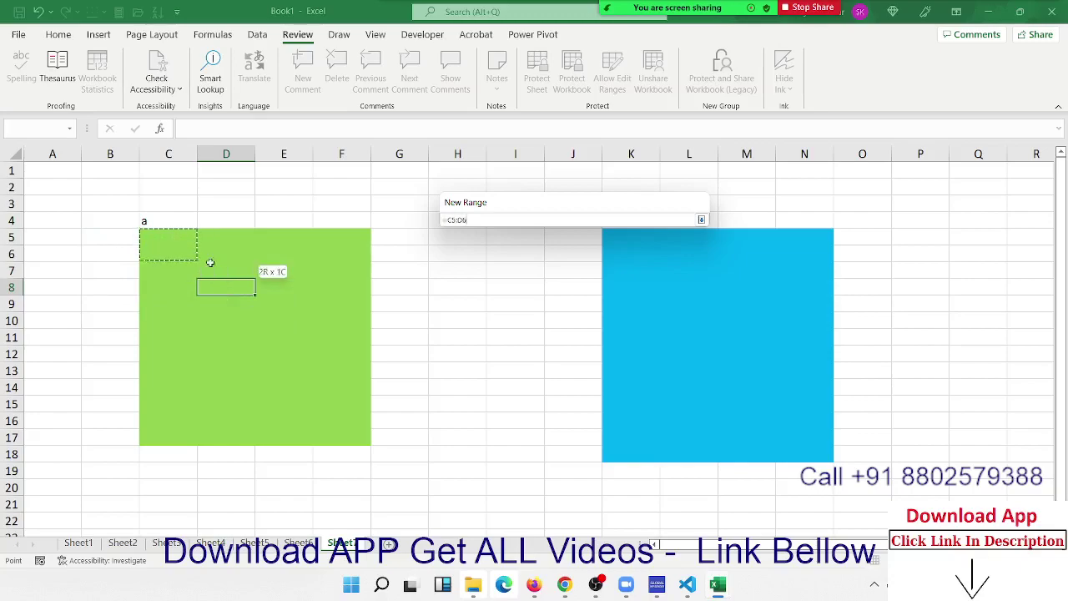
pyautogui.moveTo(349, 424); pyautogui.dragTo(352, 439)
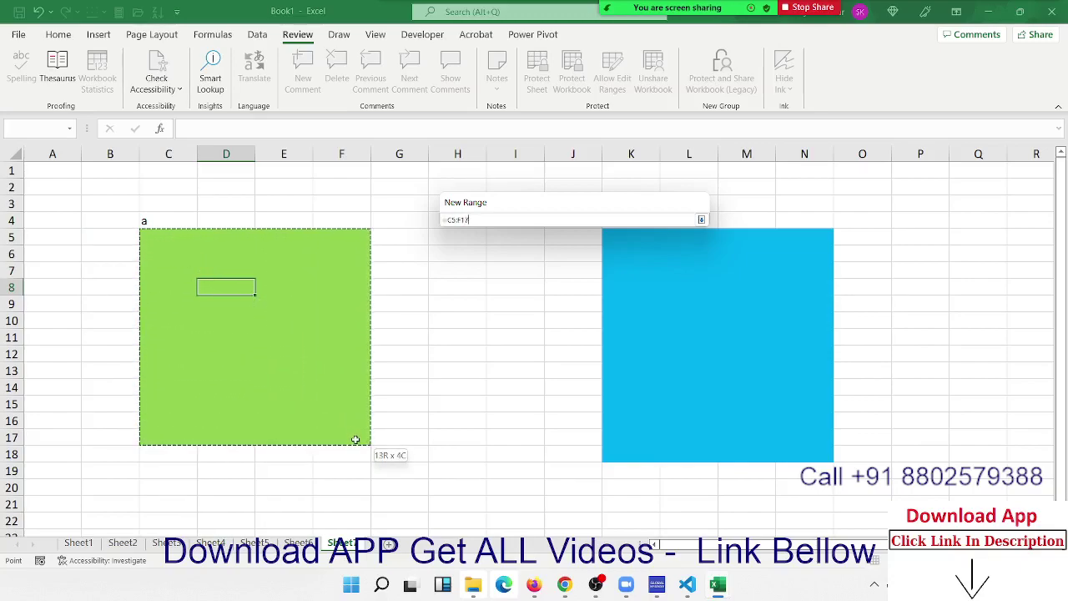
# Step: Give range 'a' a password and confirm it
pyautogui.click(700, 221)
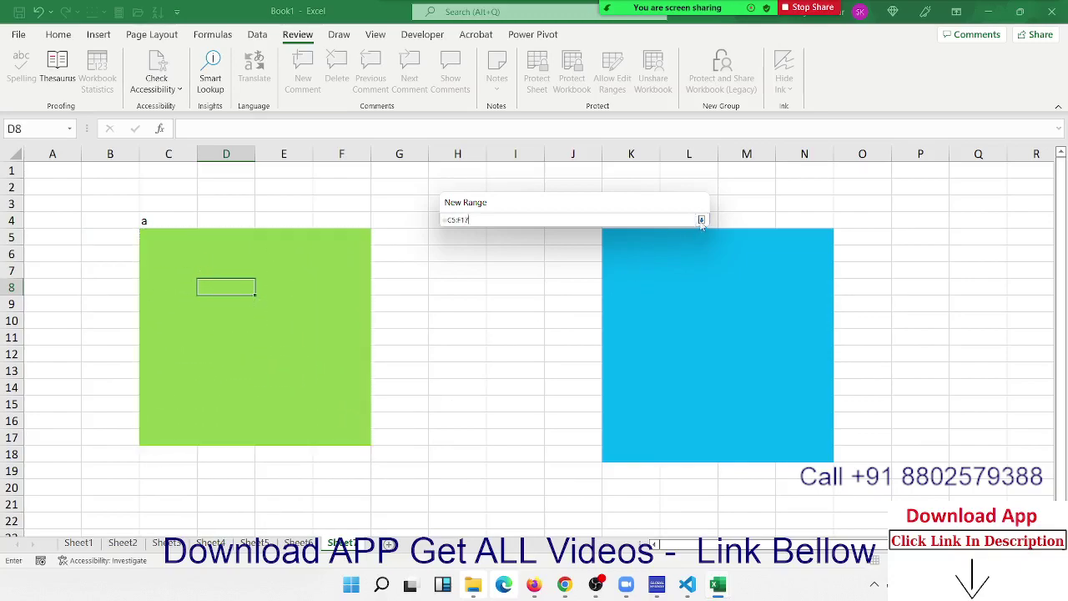
pyautogui.click(575, 289)
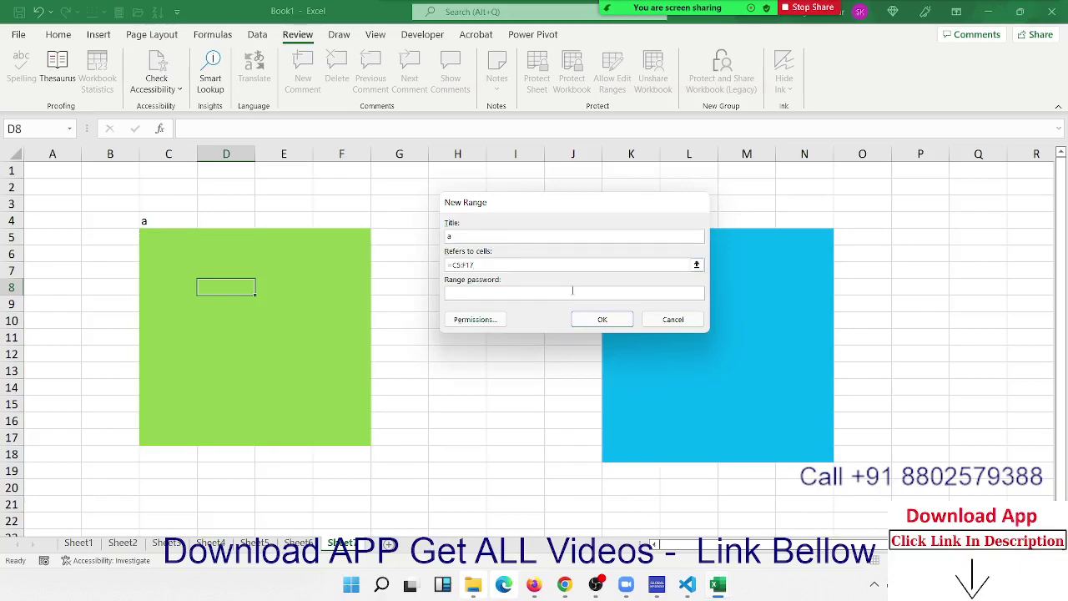
pyautogui.click(608, 321)
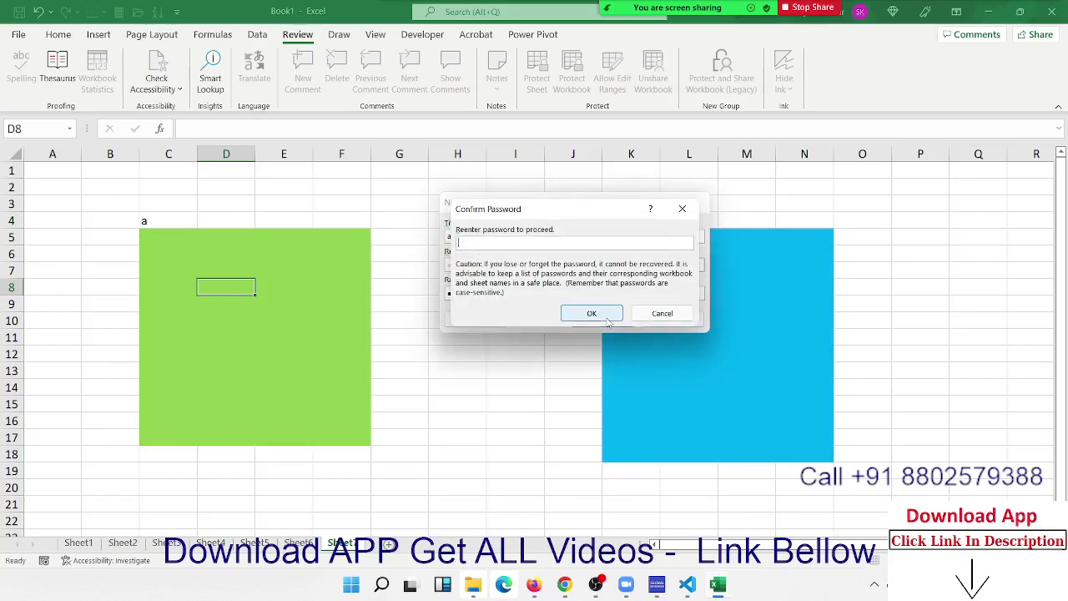
pyautogui.click(592, 316)
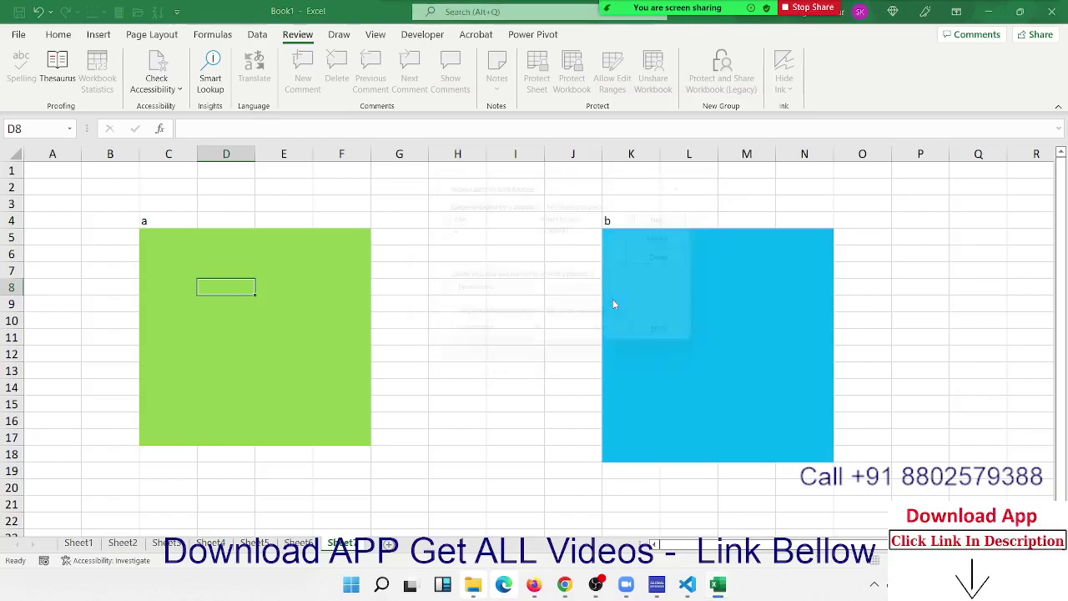
# Step: Create a second edit range titled 'b' referring to K5:N18
pyautogui.click(676, 217)
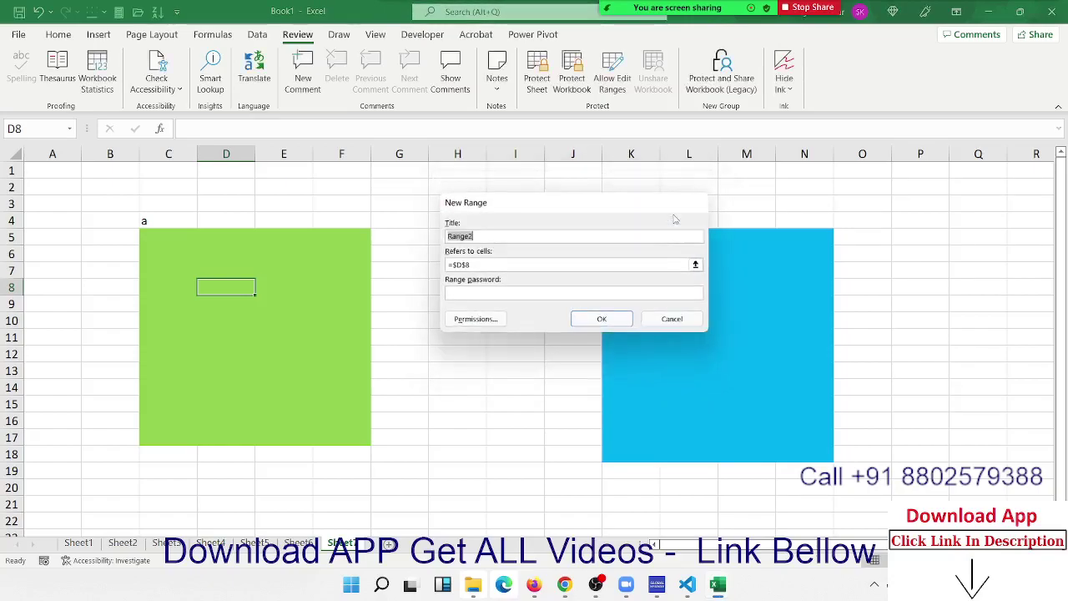
pyautogui.write('b')
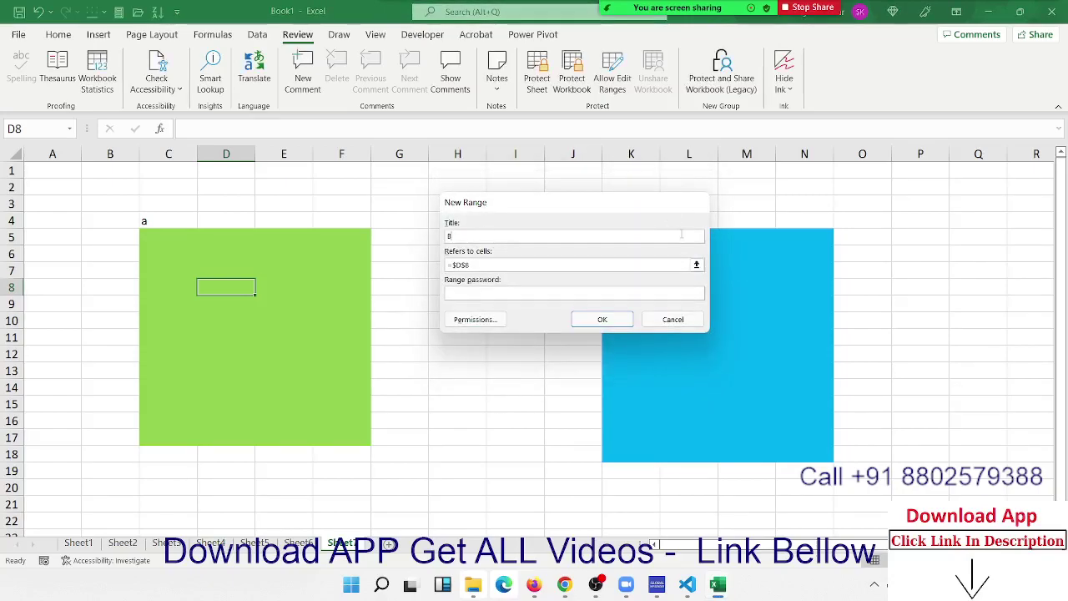
pyautogui.press('Tab')
pyautogui.click(697, 266)
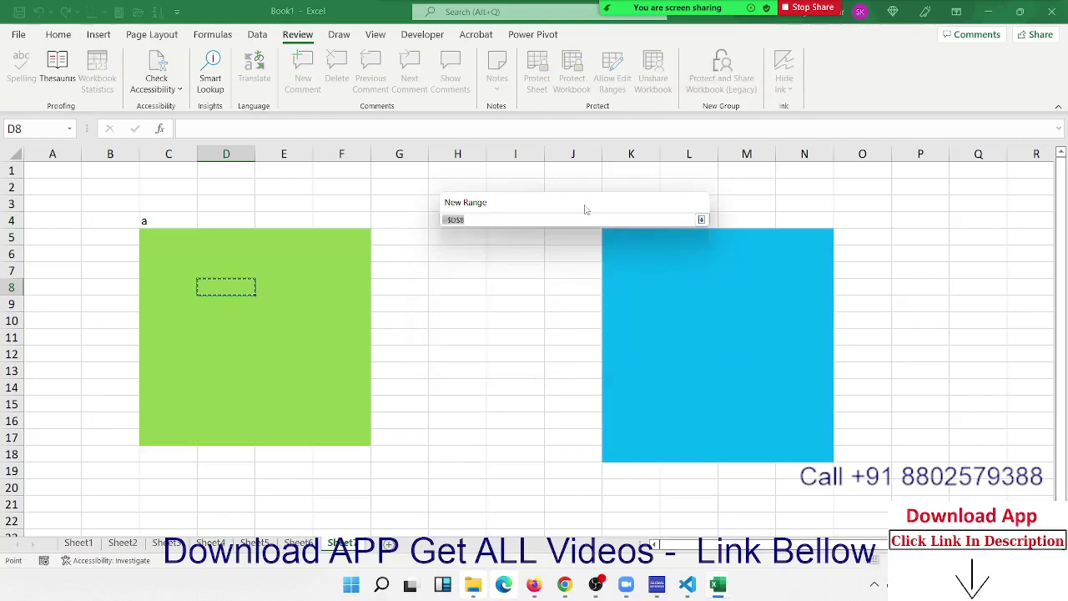
pyautogui.moveTo(584, 207); pyautogui.dragTo(509, 171)
pyautogui.moveTo(609, 243); pyautogui.dragTo(826, 459)
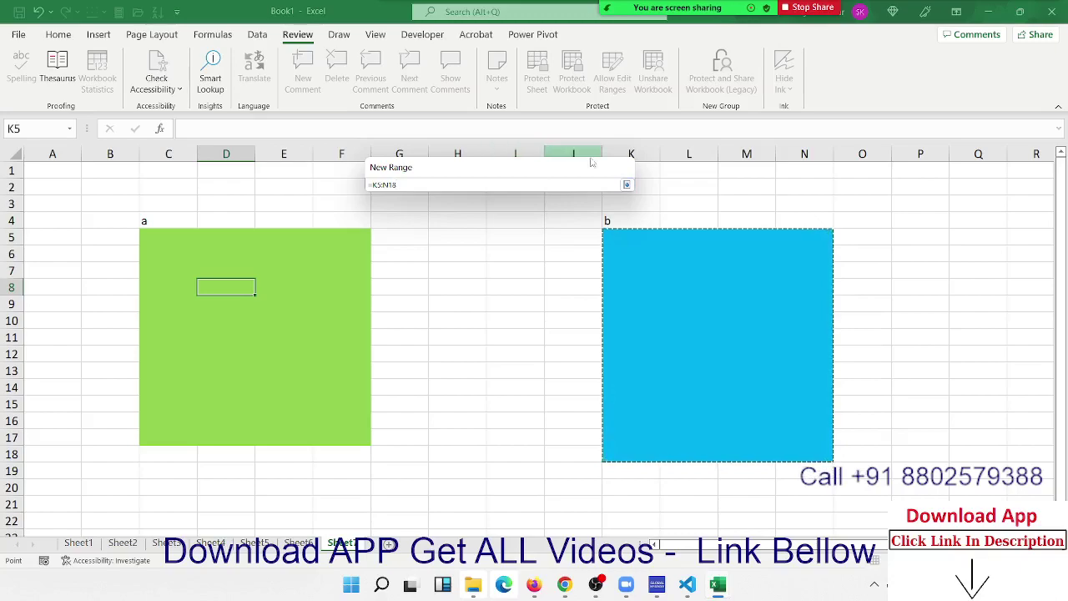
pyautogui.click(627, 185)
# Step: Set and confirm range 'b''s password, then apply and close the edit ranges list
pyautogui.click(395, 258)
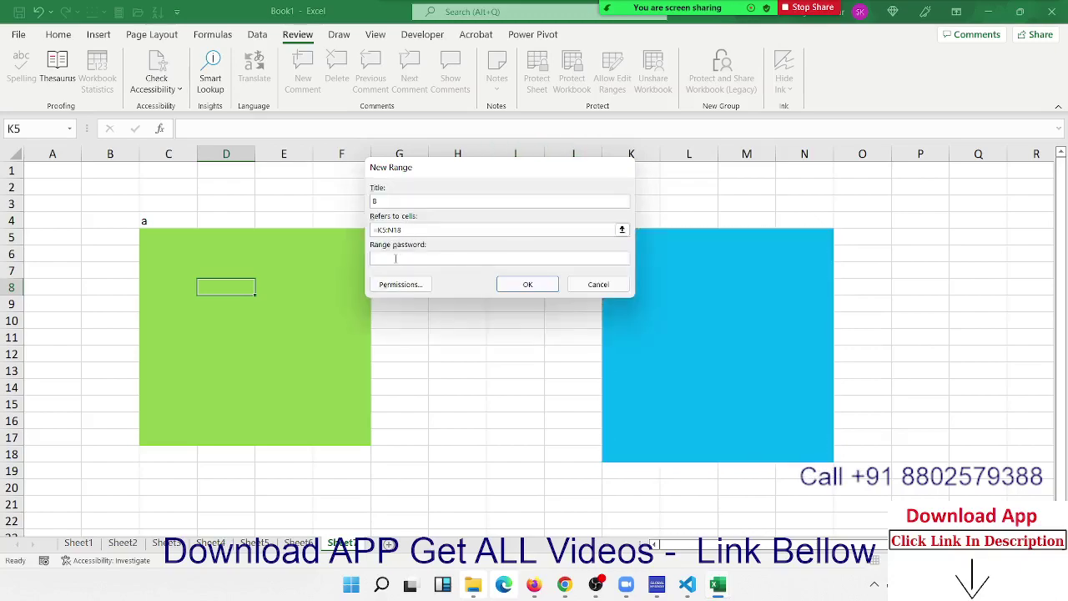
pyautogui.press('Return')
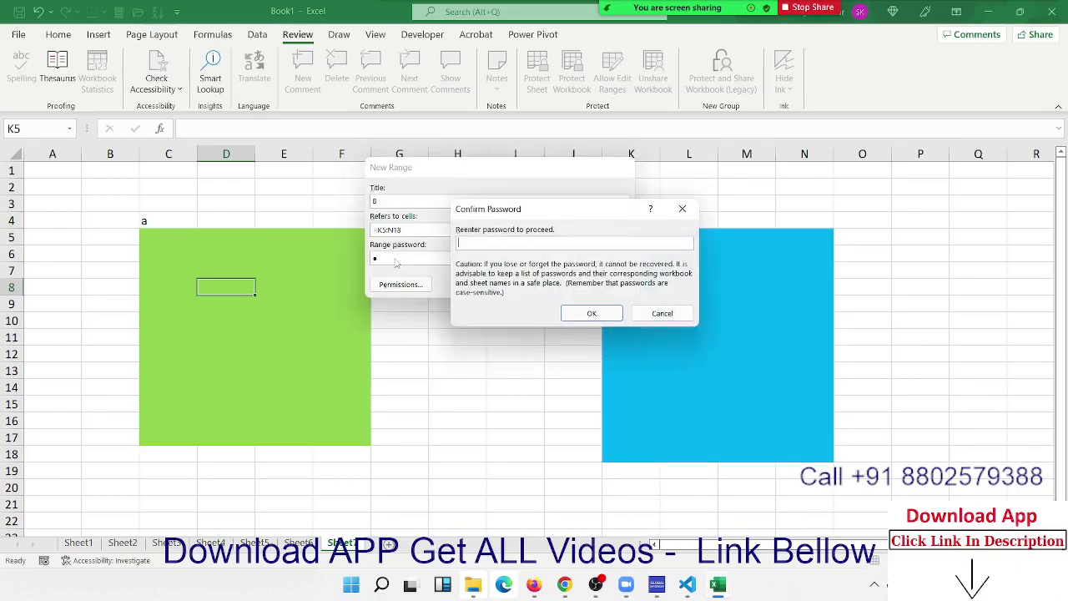
pyautogui.write('1')
pyautogui.press('Return')
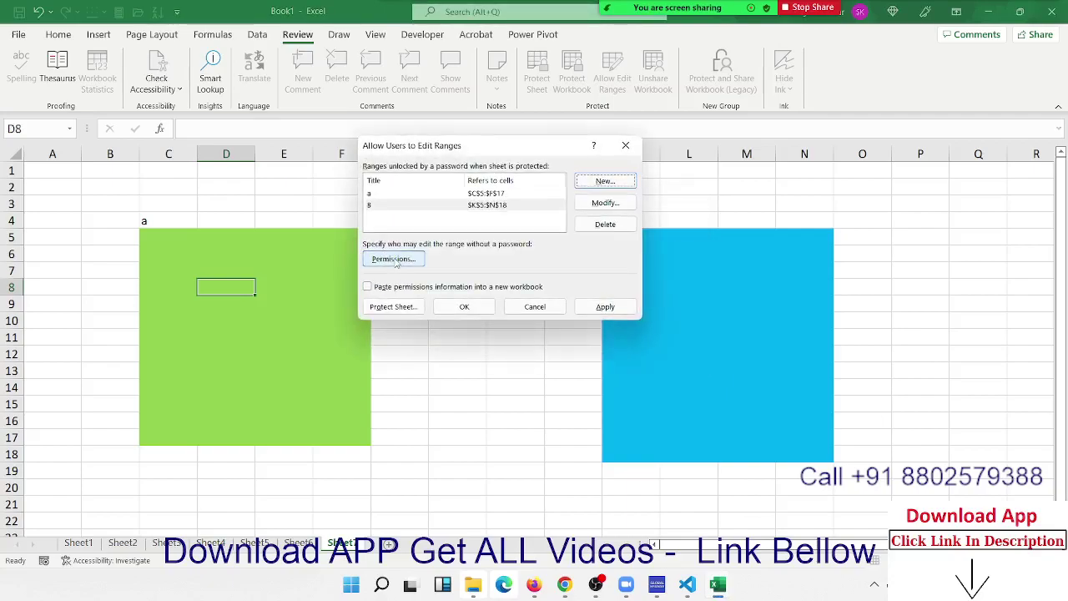
pyautogui.click(586, 312)
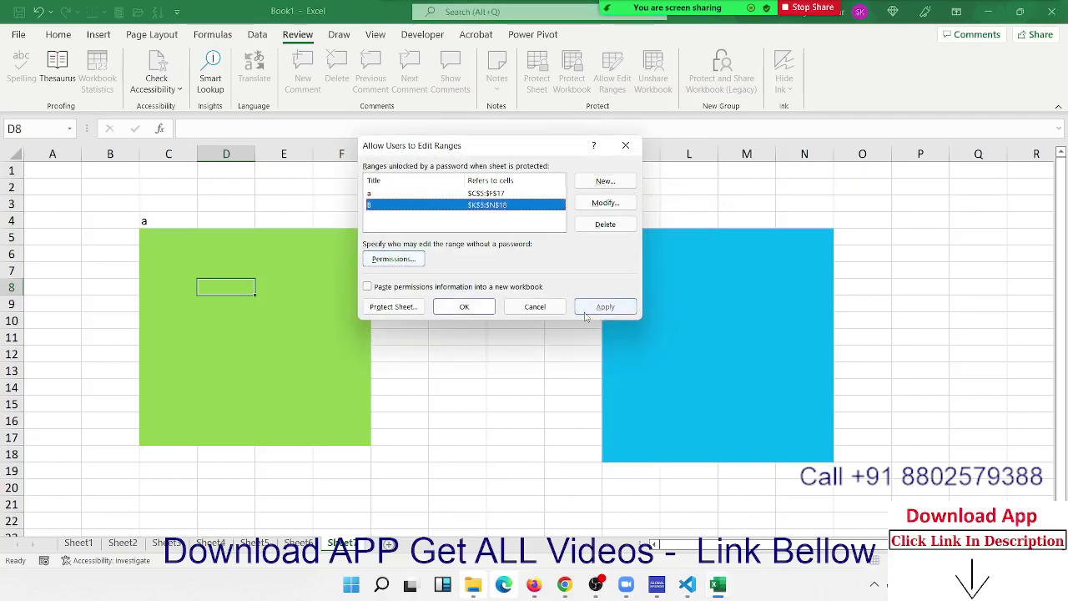
pyautogui.click(448, 308)
pyautogui.click(328, 336)
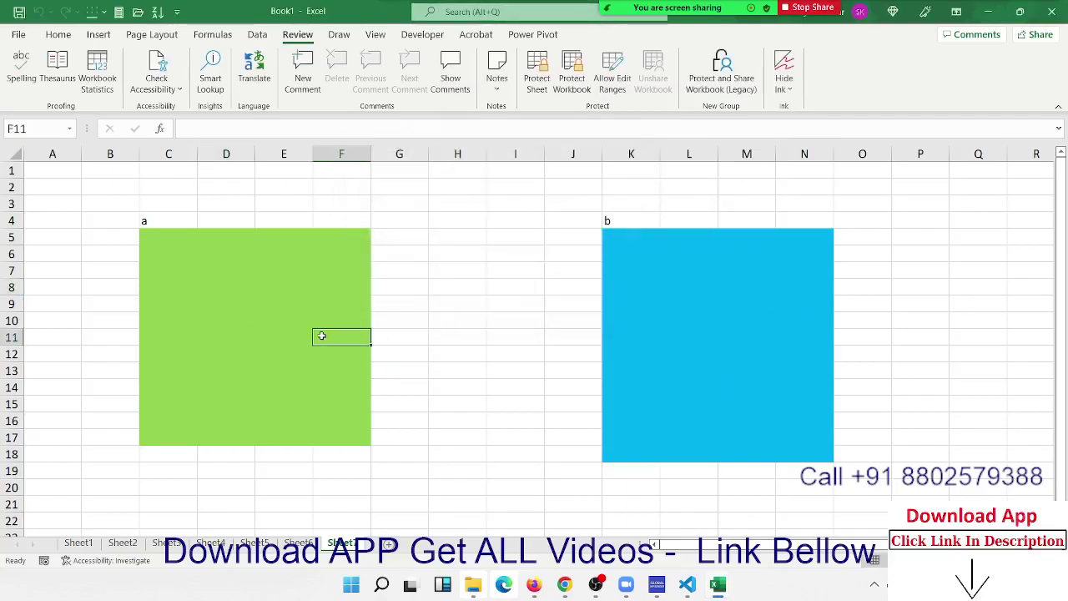
# Step: Enter SAD in F11 of the green block and M14 of the blue block
pyautogui.write('SAD')
pyautogui.click(745, 388)
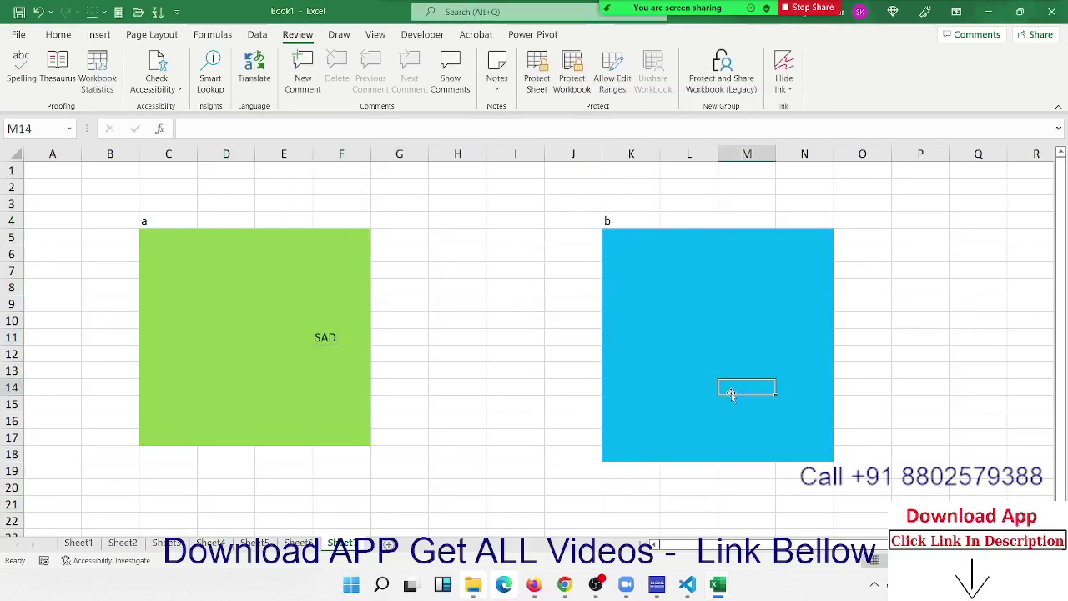
pyautogui.write('SAD')
pyautogui.click(472, 337)
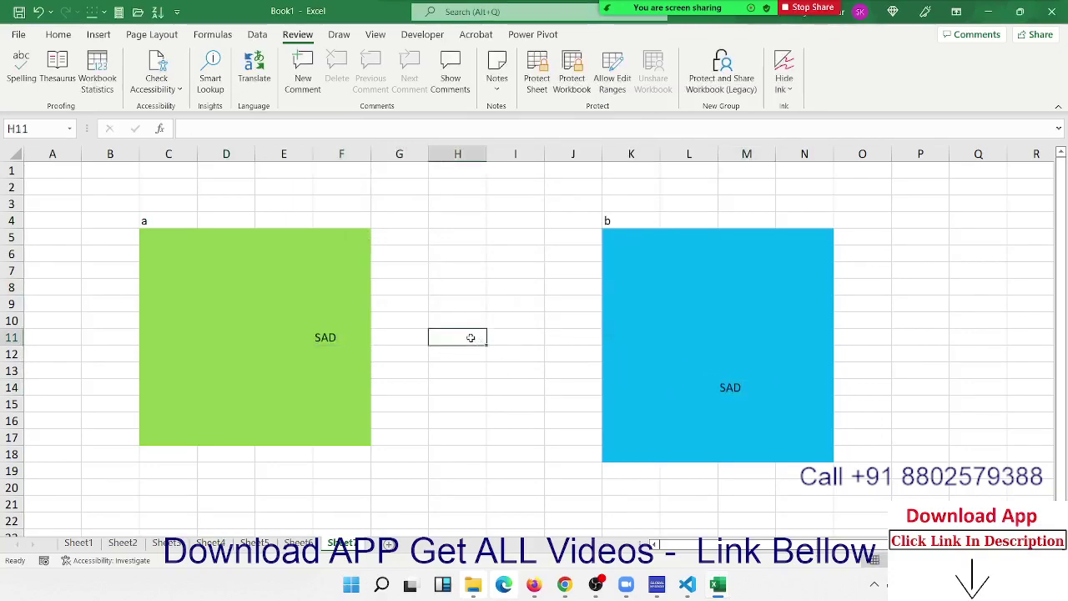
pyautogui.rightClick(354, 543)
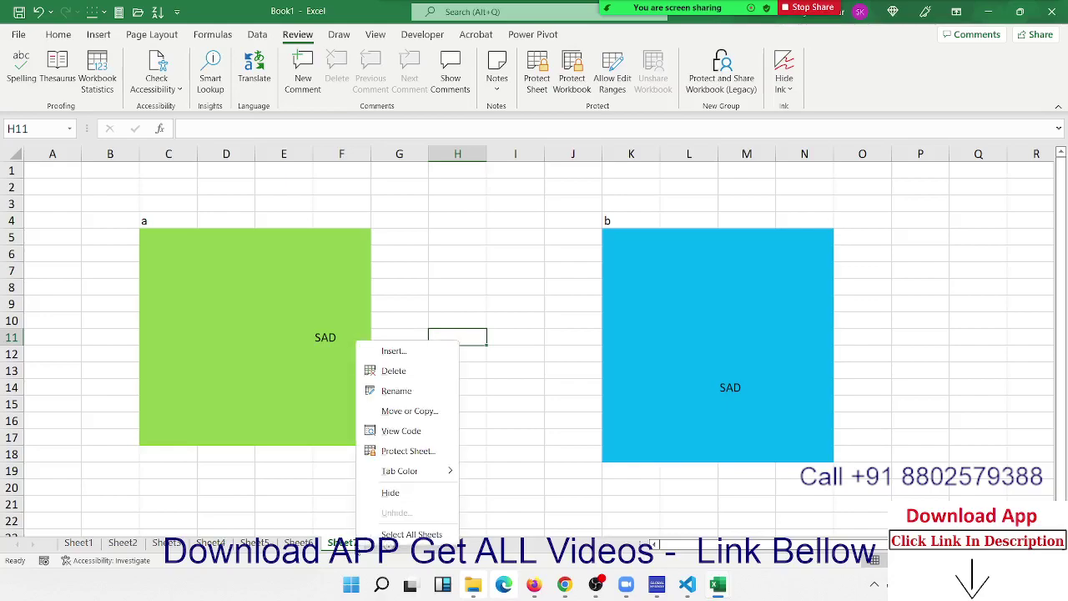
# Step: Protect the sheet, then check that cells I16 and I4 refuse editing
pyautogui.click(419, 455)
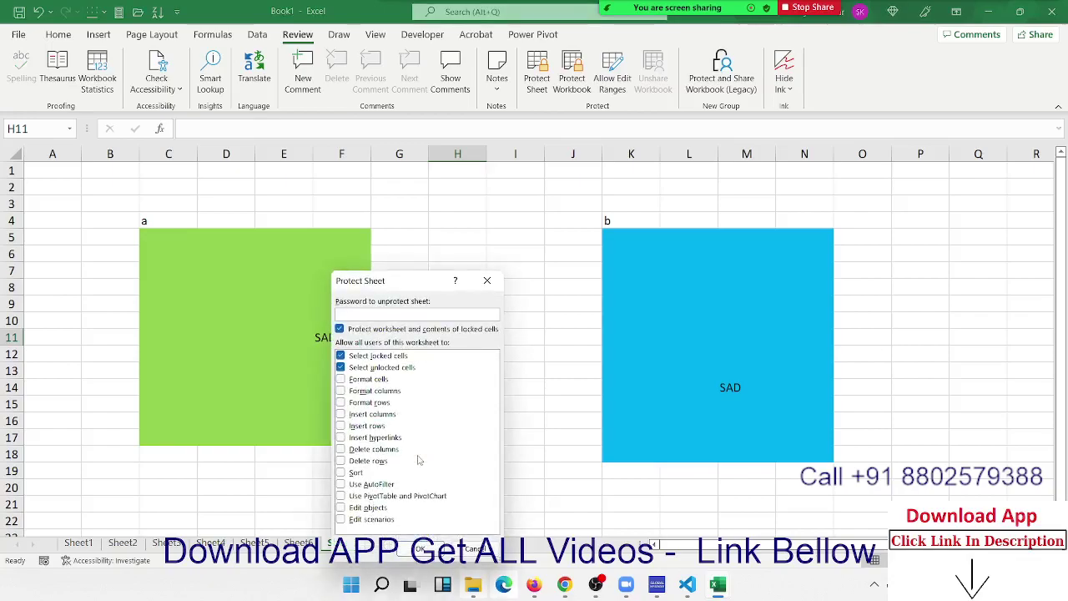
pyautogui.click(421, 550)
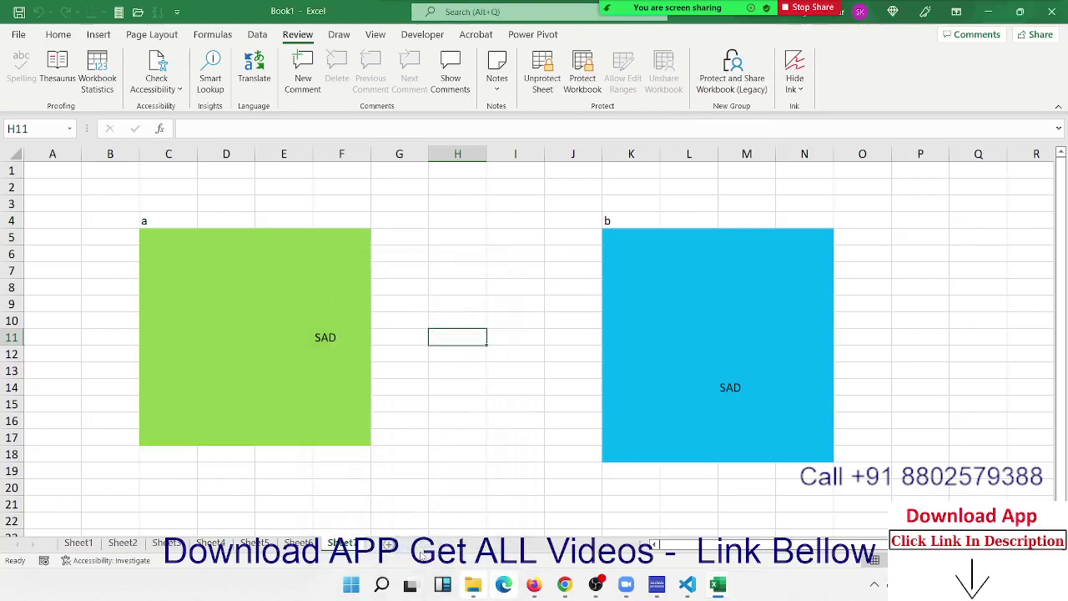
pyautogui.click(368, 466)
pyautogui.click(529, 425)
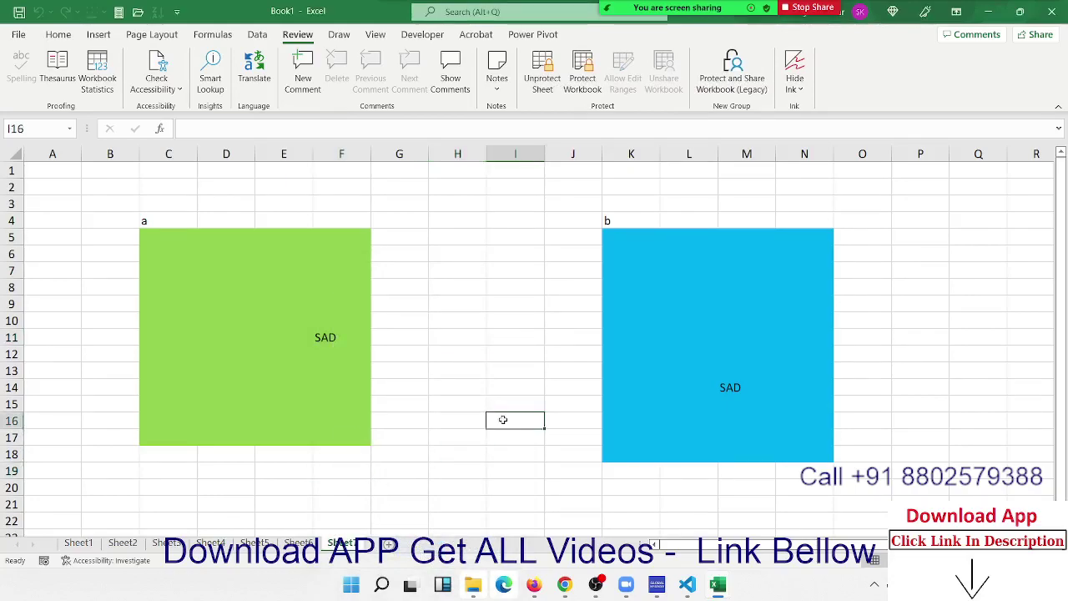
pyautogui.doubleClick(503, 419)
pyautogui.click(539, 332)
pyautogui.click(501, 220)
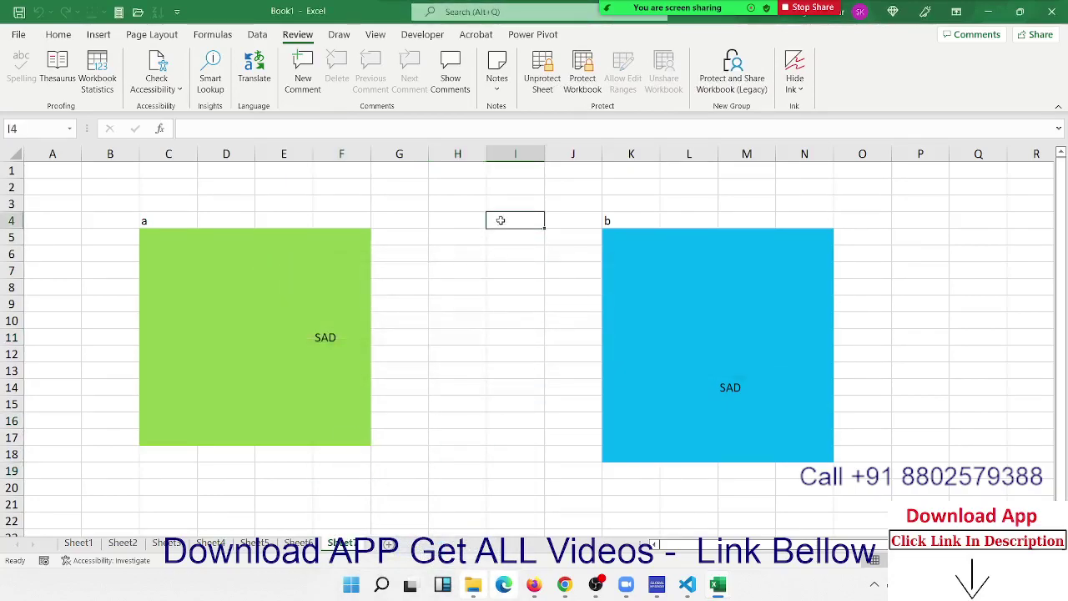
pyautogui.doubleClick(494, 220)
# Step: Unlock range 'a' with its password by editing cell C8
pyautogui.click(539, 330)
pyautogui.click(186, 283)
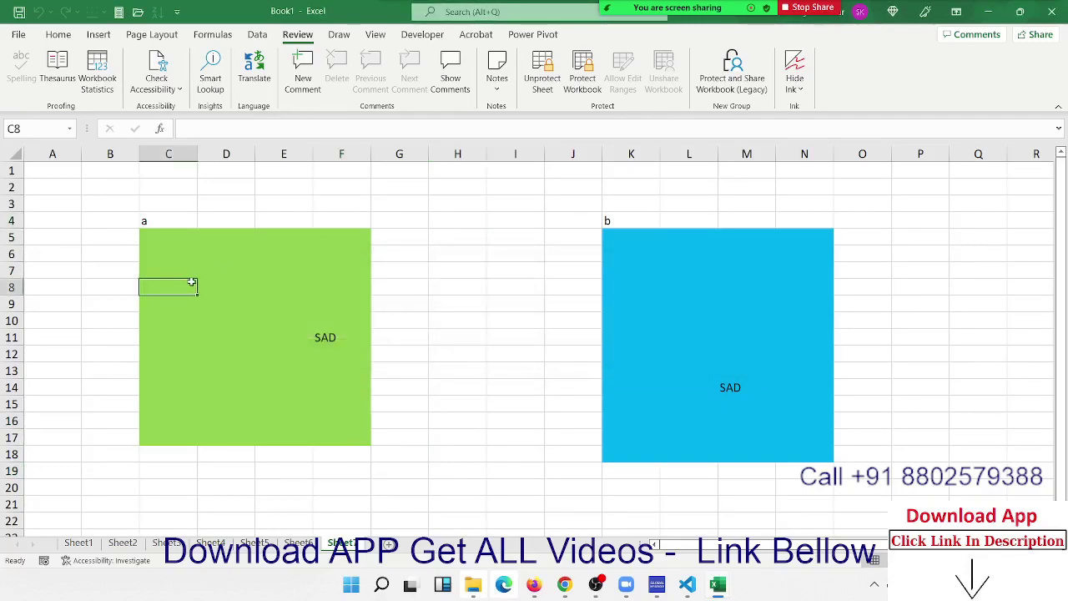
pyautogui.doubleClick(193, 287)
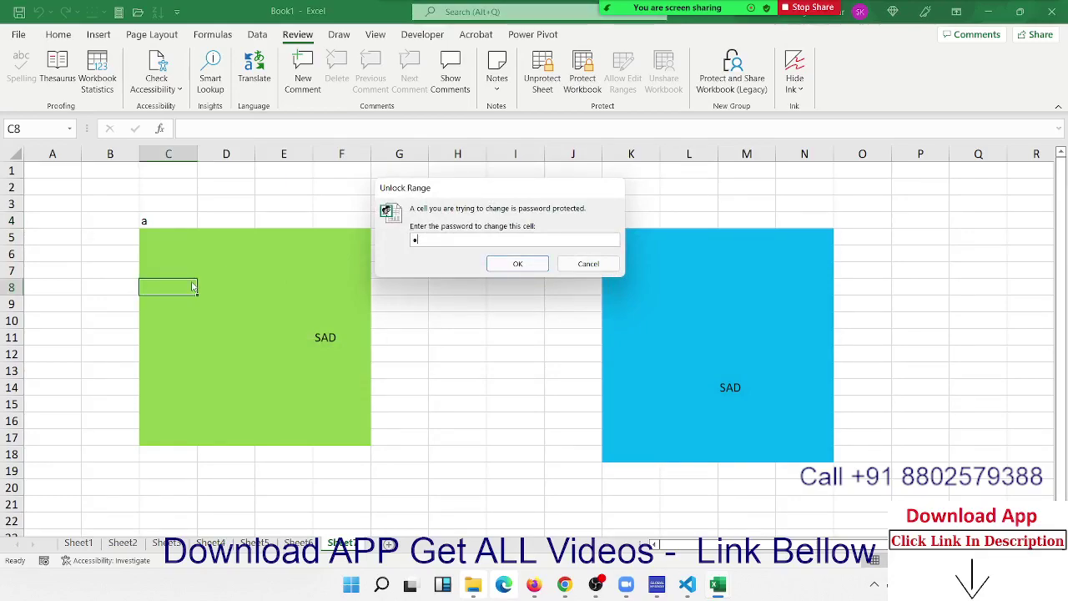
pyautogui.press('Escape')
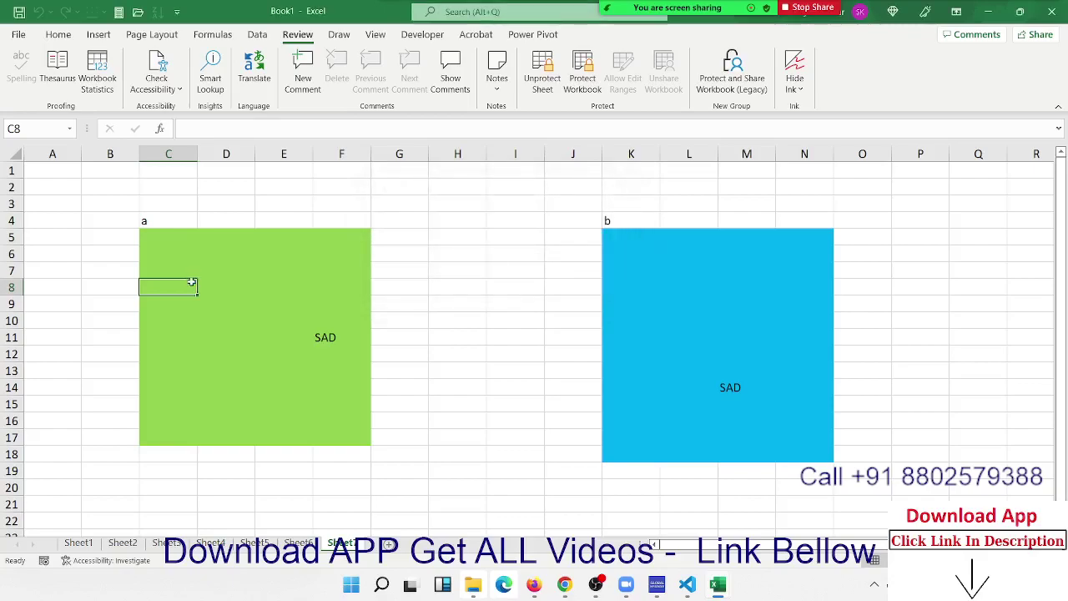
# Step: Enter XZD, XC, XCZ, XC in C8, D8, D15, E15; cancel range b's prompt at M9
pyautogui.write('XZD')
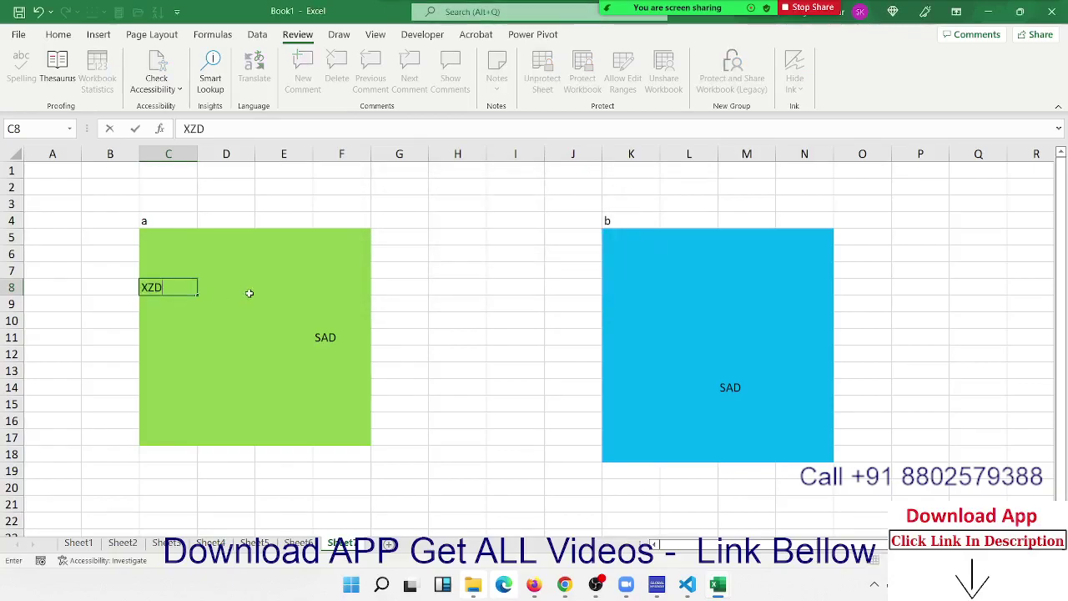
pyautogui.click(248, 289)
pyautogui.write('XC')
pyautogui.click(241, 404)
pyautogui.write('XCZ')
pyautogui.click(302, 405)
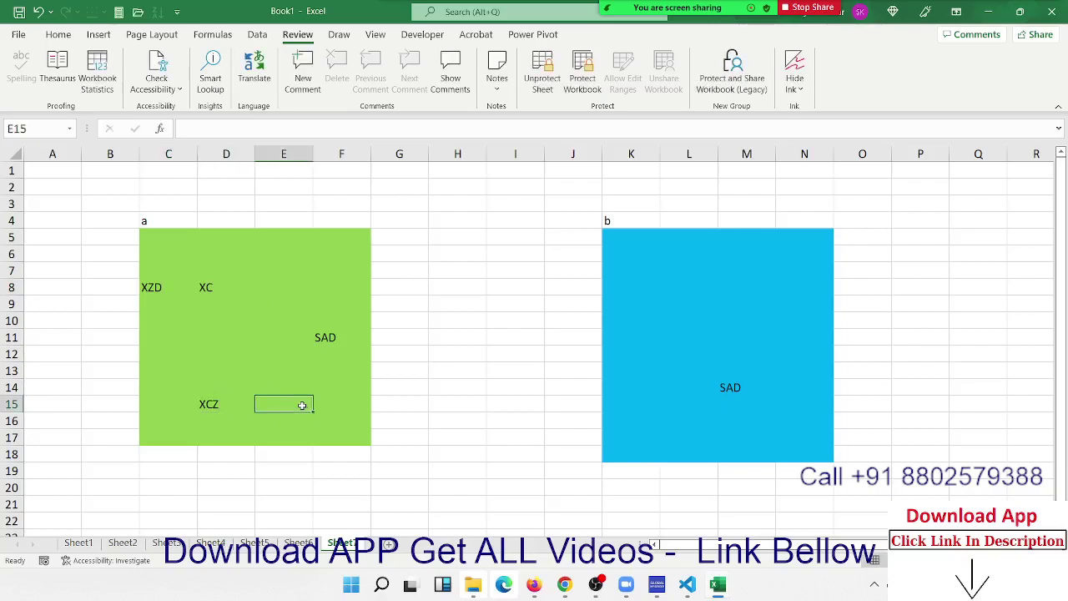
pyautogui.write('XC')
pyautogui.click(735, 304)
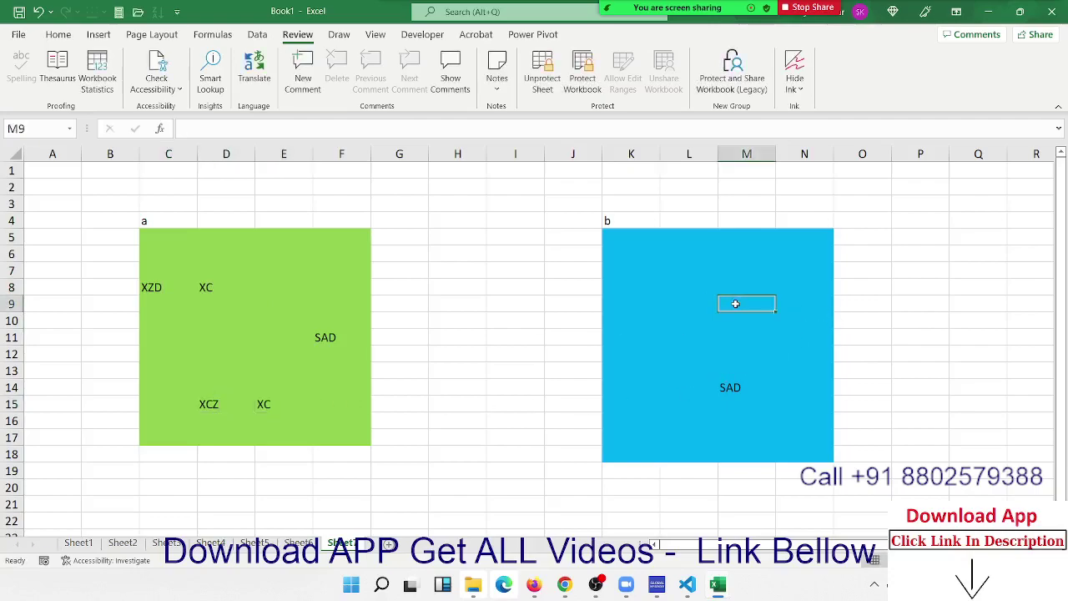
pyautogui.doubleClick(735, 304)
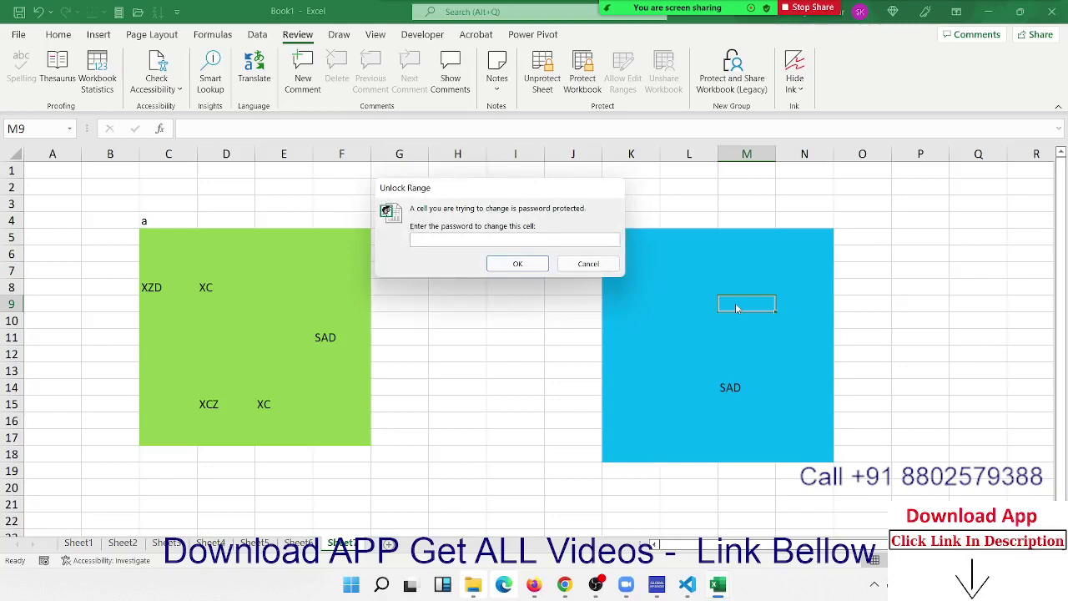
pyautogui.press('Escape')
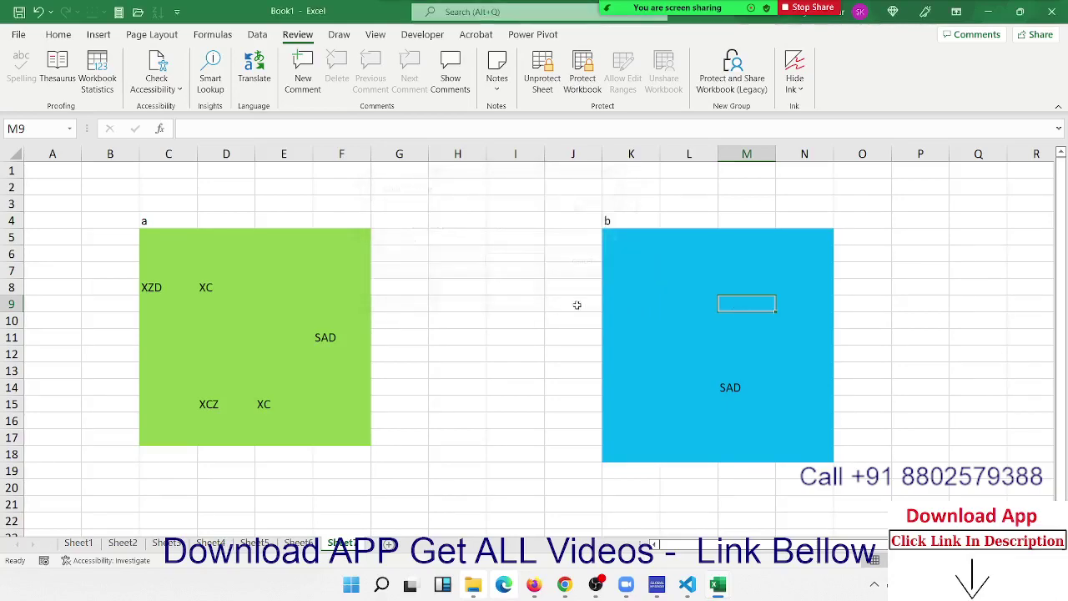
pyautogui.click(300, 286)
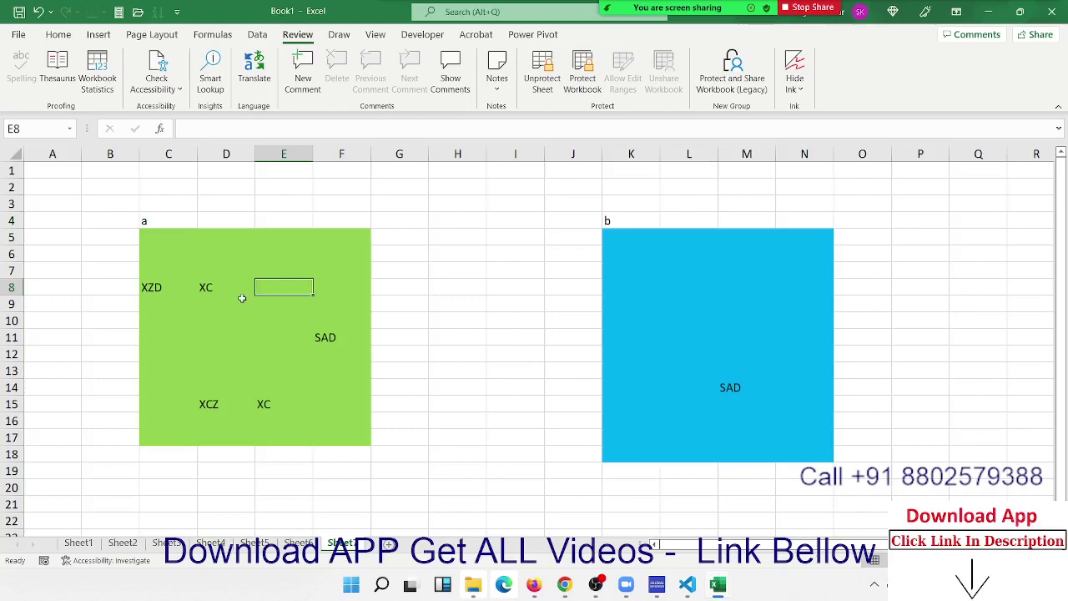
pyautogui.moveTo(612, 7)
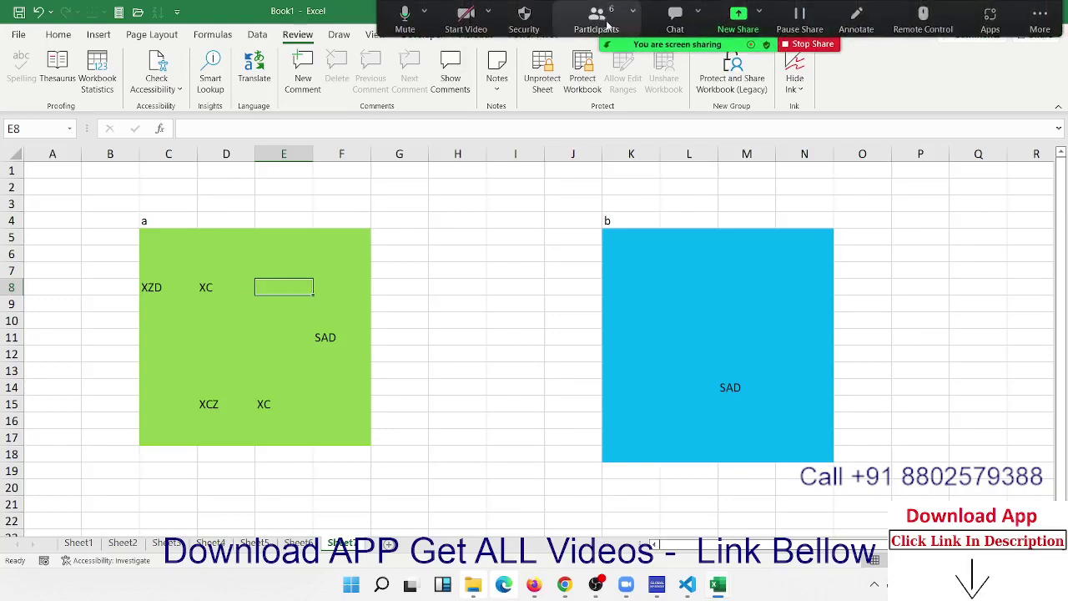
pyautogui.click(609, 25)
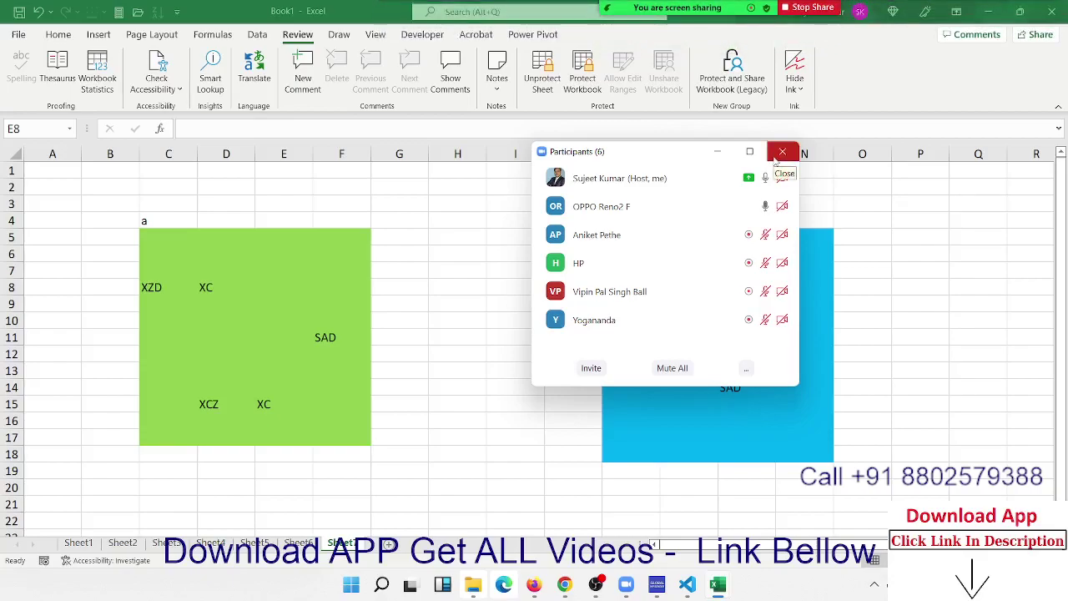
pyautogui.click(777, 161)
# Step: Browse the sheets, viewing Sheet4's Name/Qty table, and return to Sheet3
pyautogui.click(419, 306)
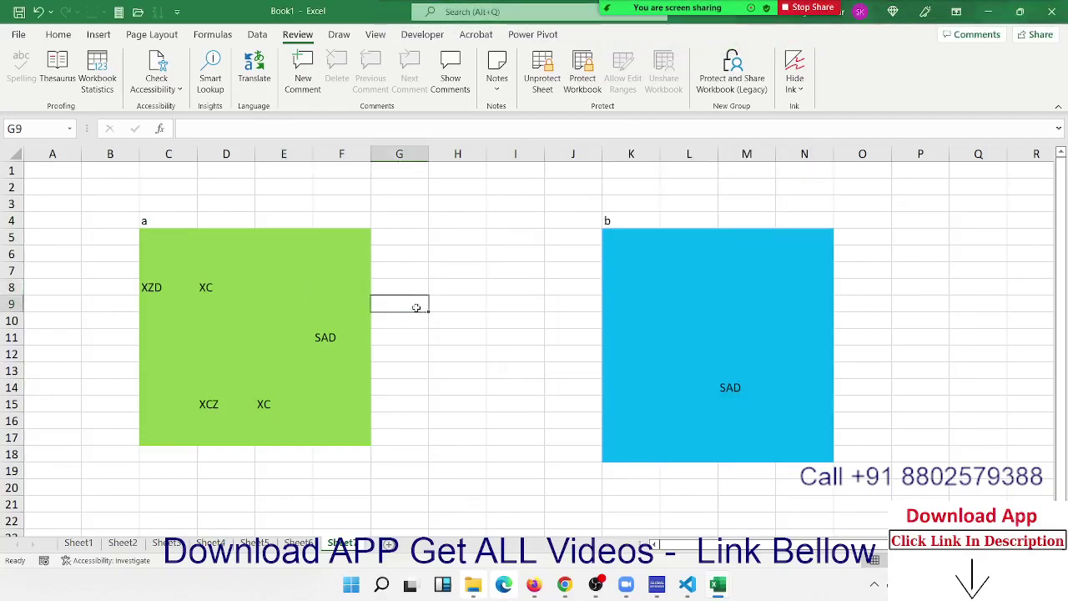
pyautogui.click(298, 543)
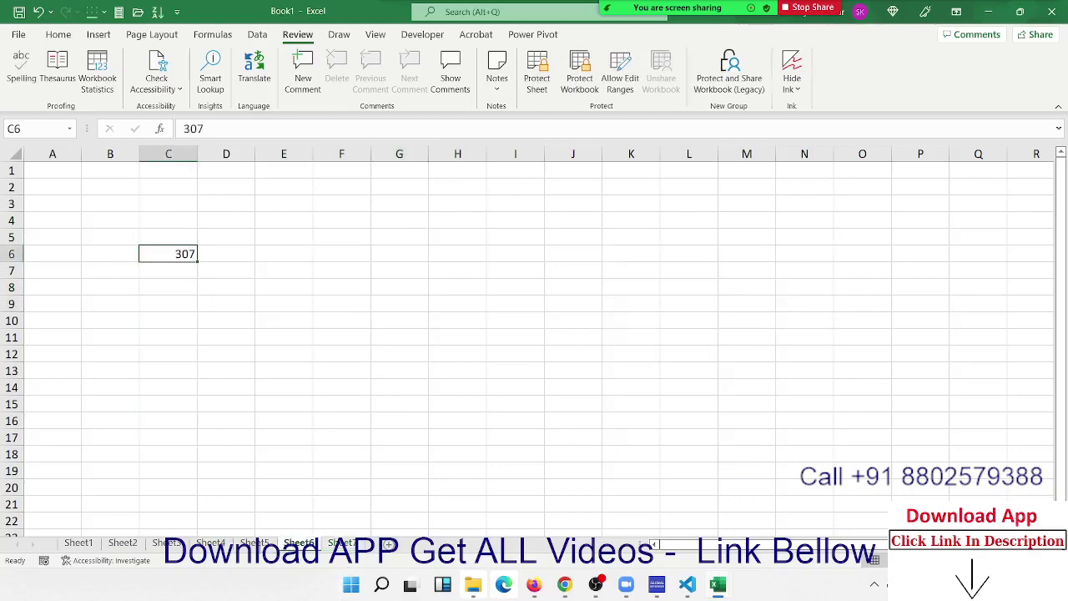
pyautogui.click(254, 543)
pyautogui.click(211, 543)
pyautogui.click(166, 543)
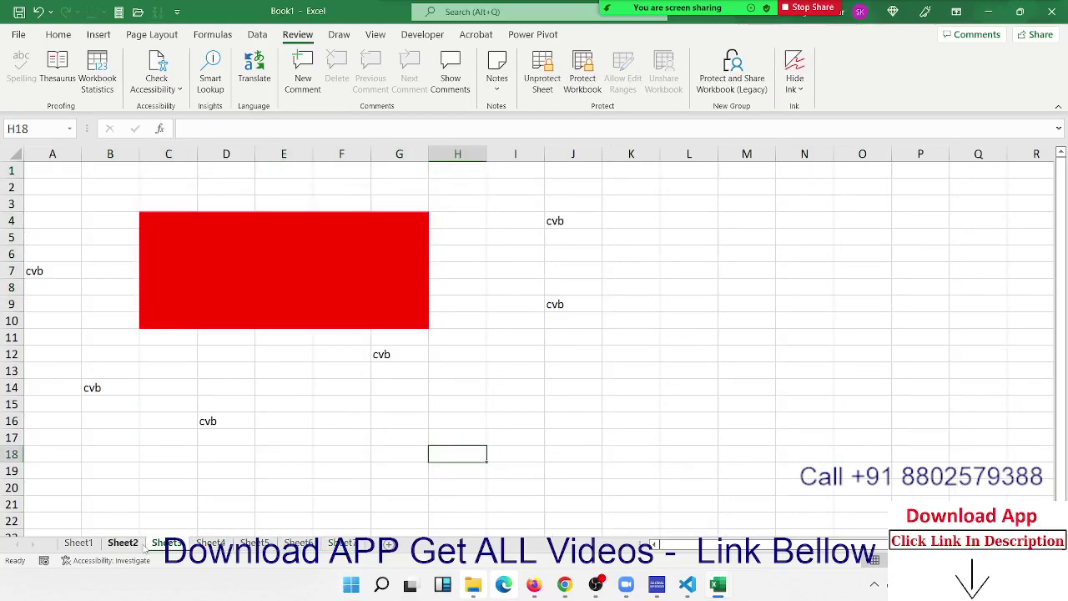
pyautogui.click(123, 544)
pyautogui.click(79, 544)
pyautogui.click(166, 544)
pyautogui.click(210, 544)
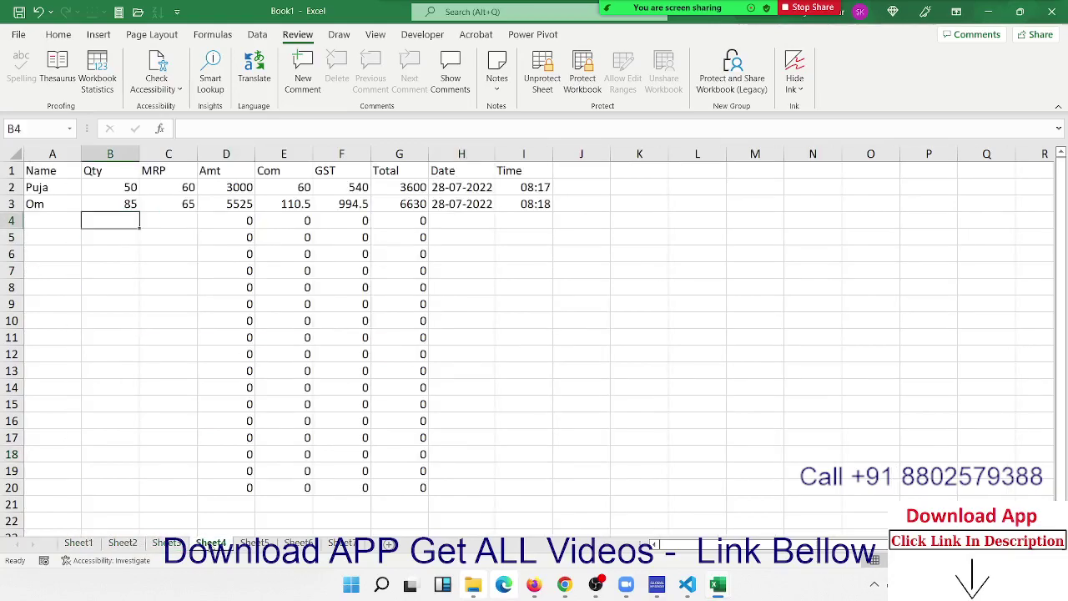
pyautogui.click(177, 543)
# Step: Delete Sheet3 and confirm the permanent deletion
pyautogui.rightClick(184, 543)
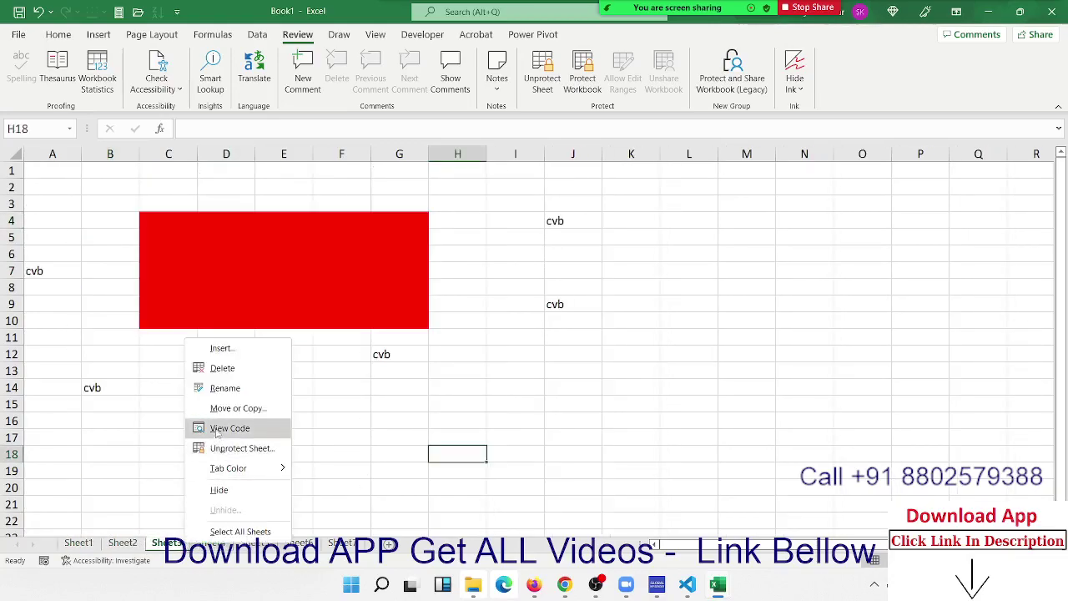
pyautogui.click(223, 369)
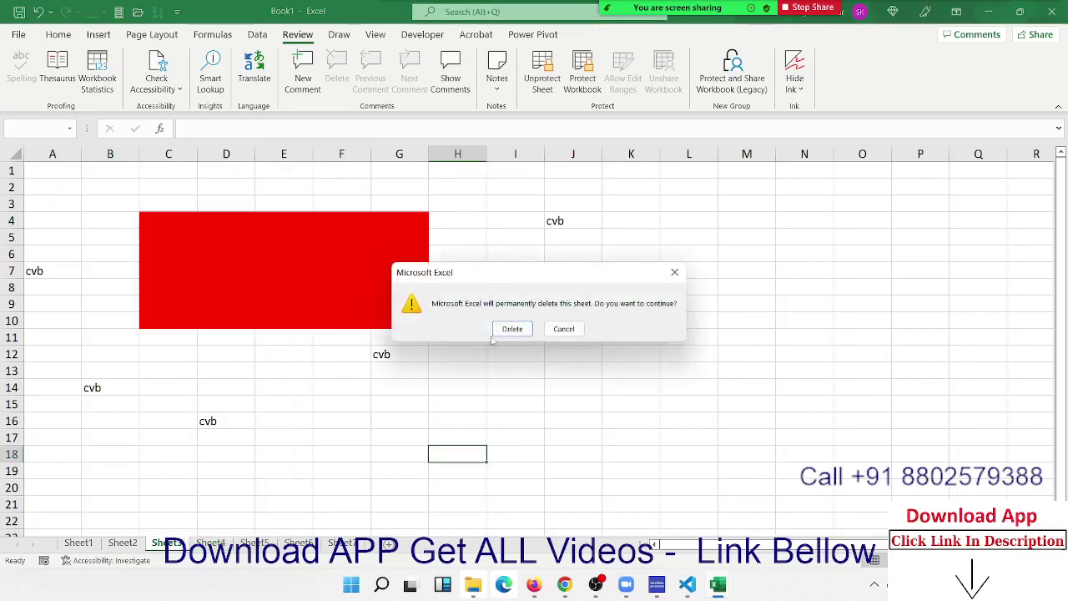
pyautogui.click(511, 328)
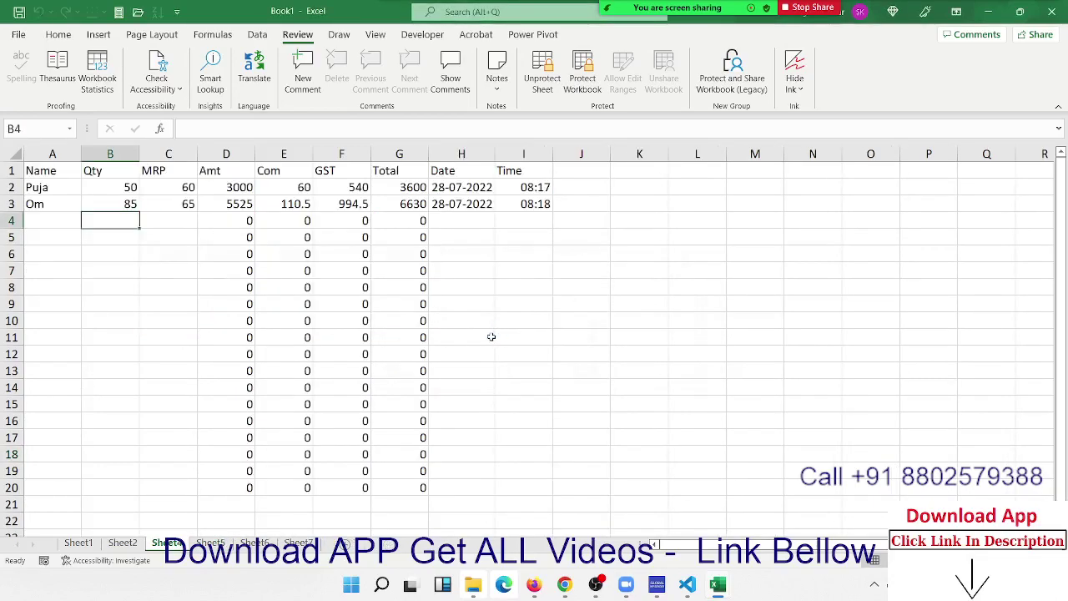
# Step: Protect the workbook structure and verify sheet Insert/Delete/Rename options are greyed out
pyautogui.click(574, 86)
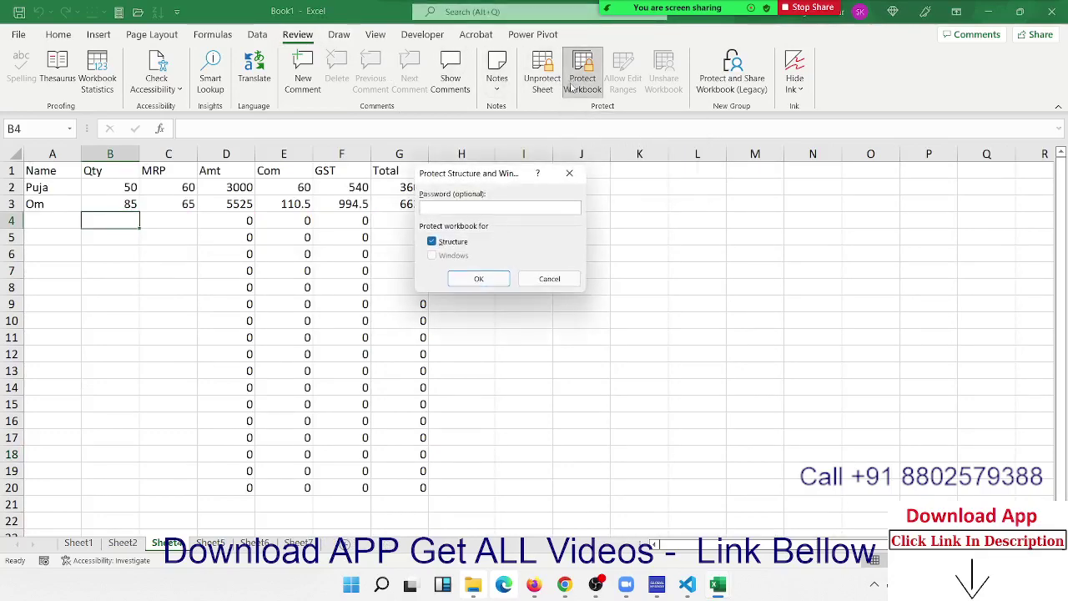
pyautogui.click(479, 277)
pyautogui.rightClick(182, 544)
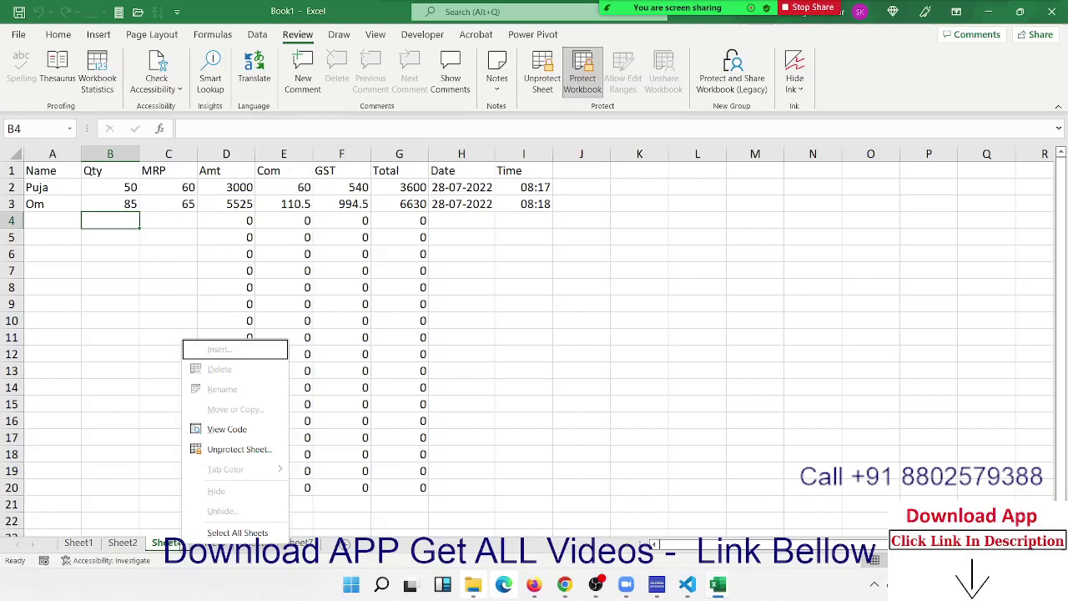
pyautogui.click(578, 369)
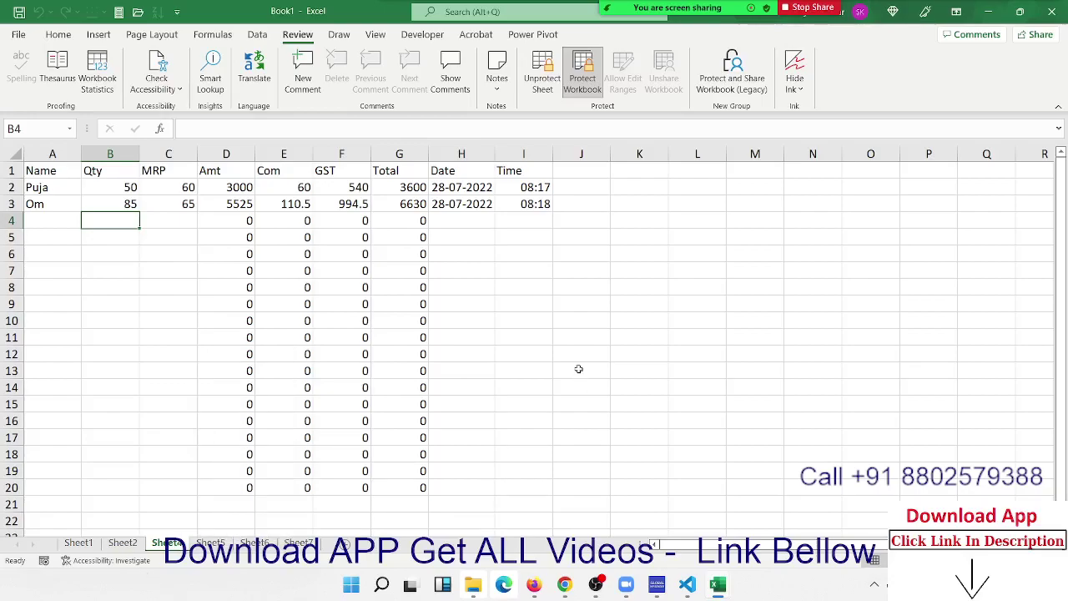
pyautogui.click(475, 300)
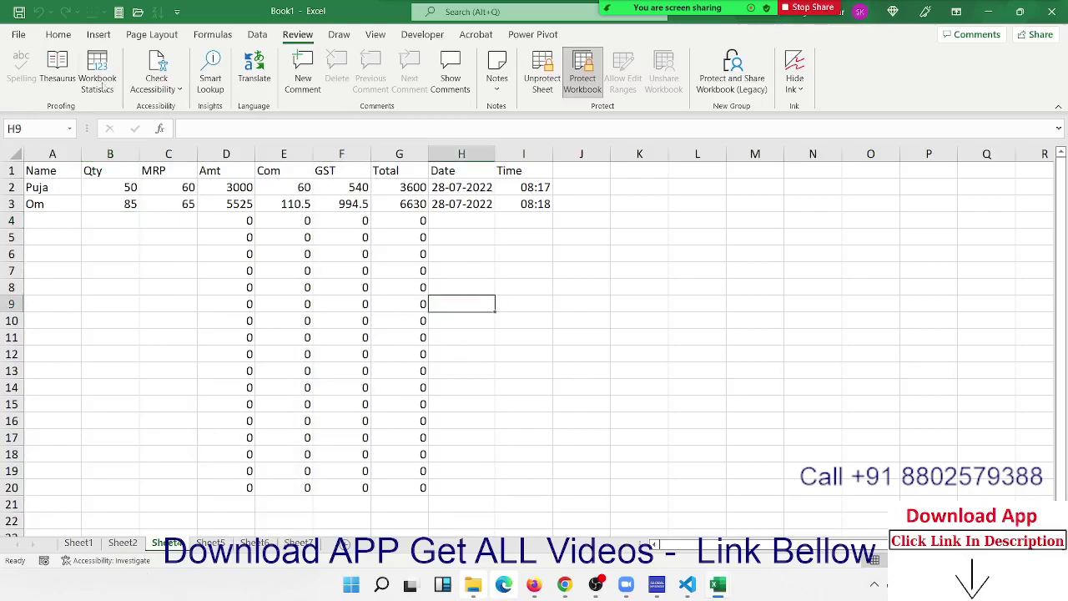
pyautogui.click(23, 36)
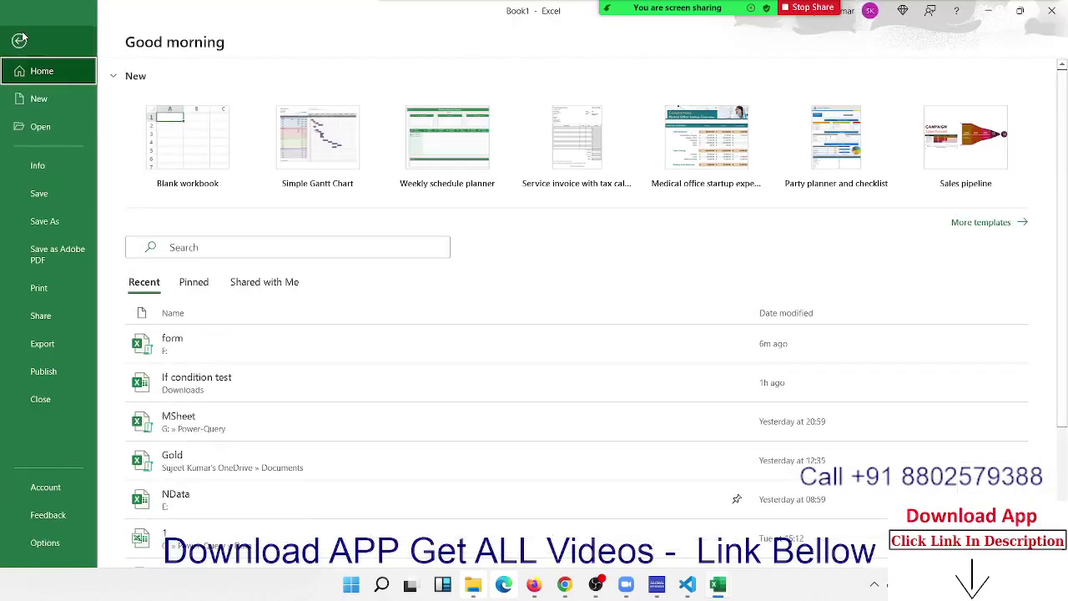
pyautogui.click(49, 220)
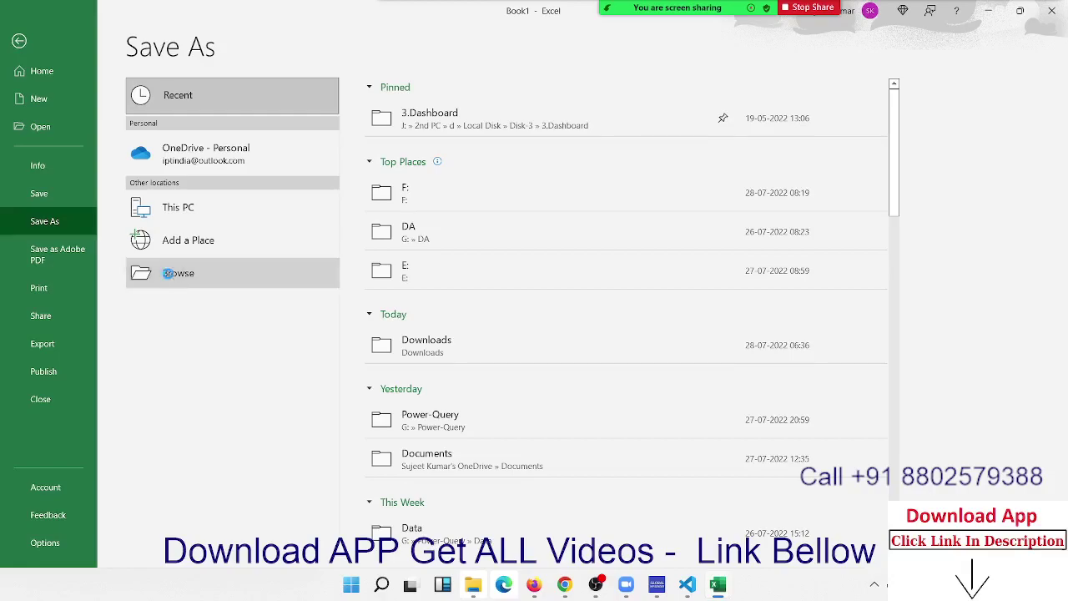
pyautogui.click(168, 273)
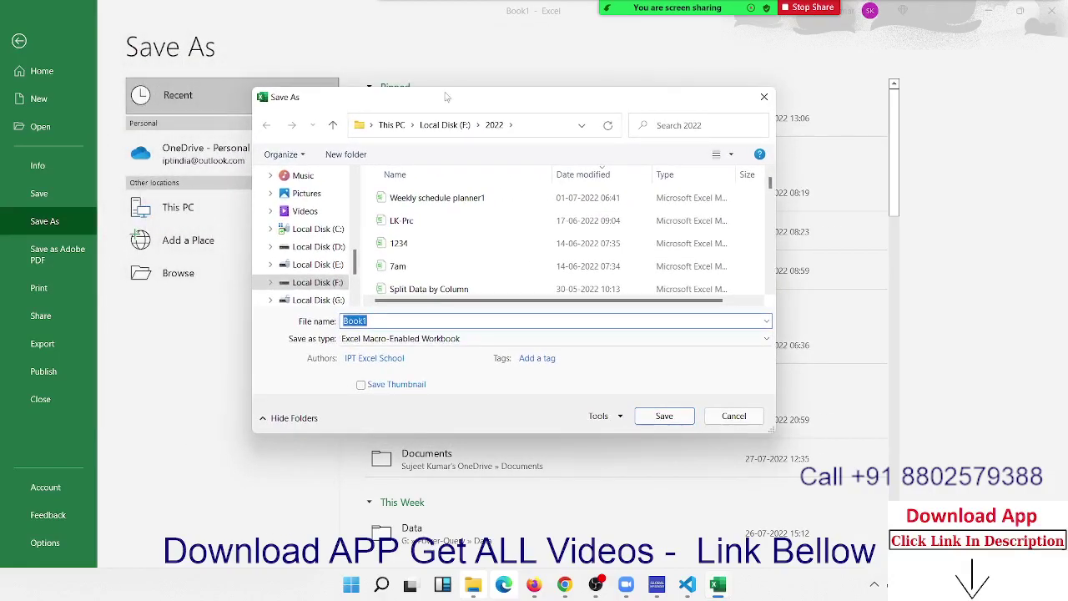
pyautogui.click(622, 417)
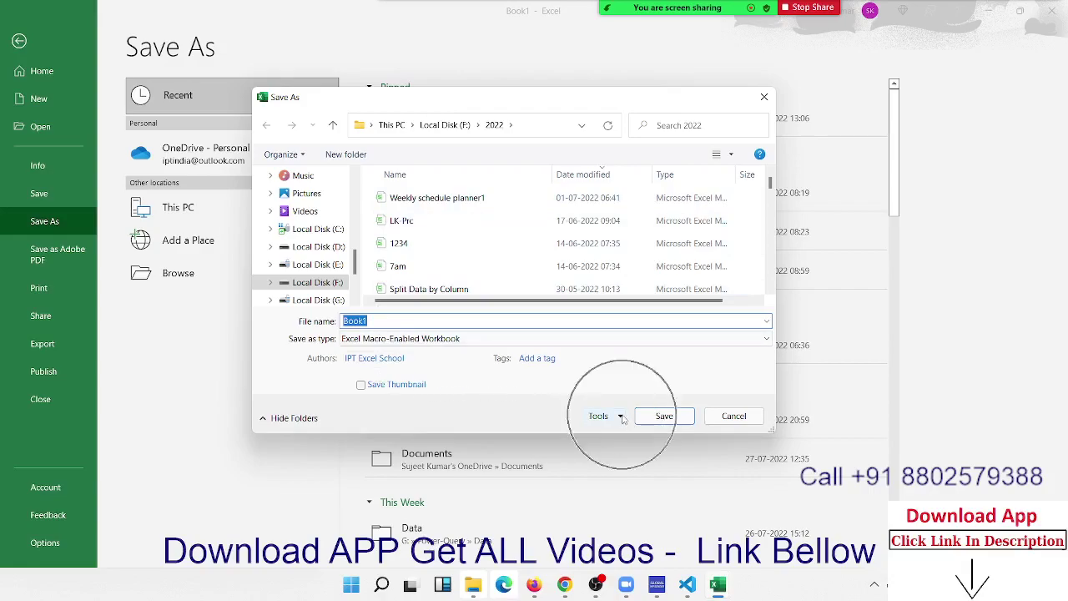
pyautogui.click(749, 131)
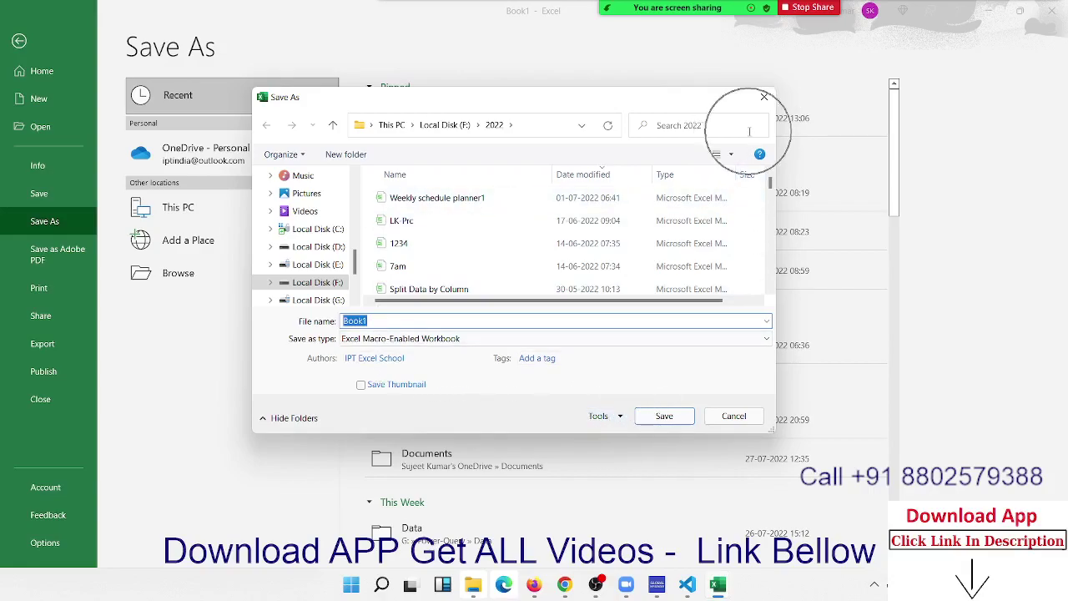
pyautogui.click(619, 417)
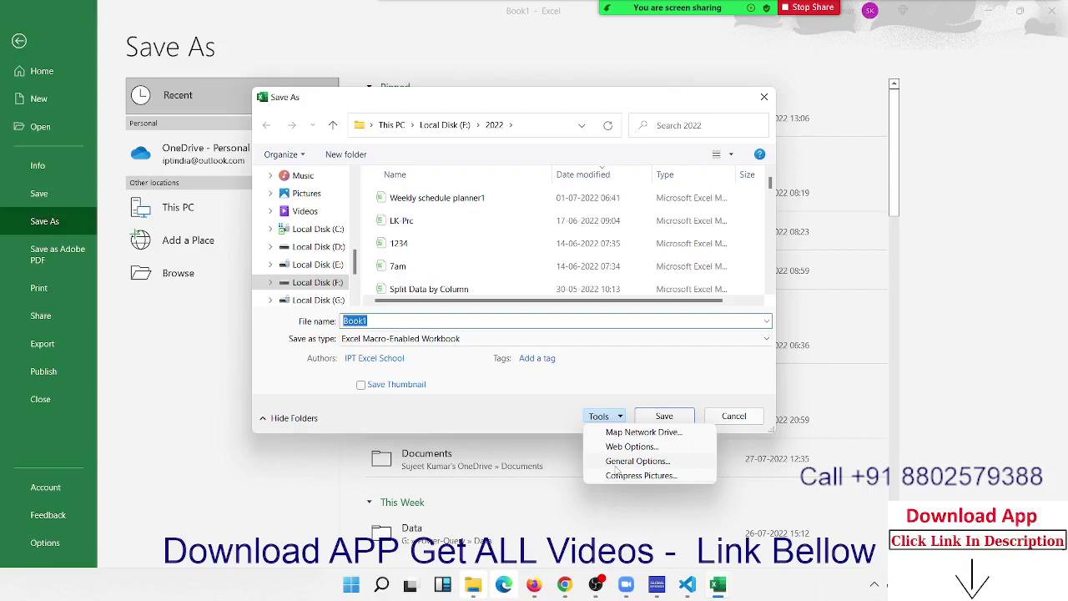
pyautogui.click(622, 460)
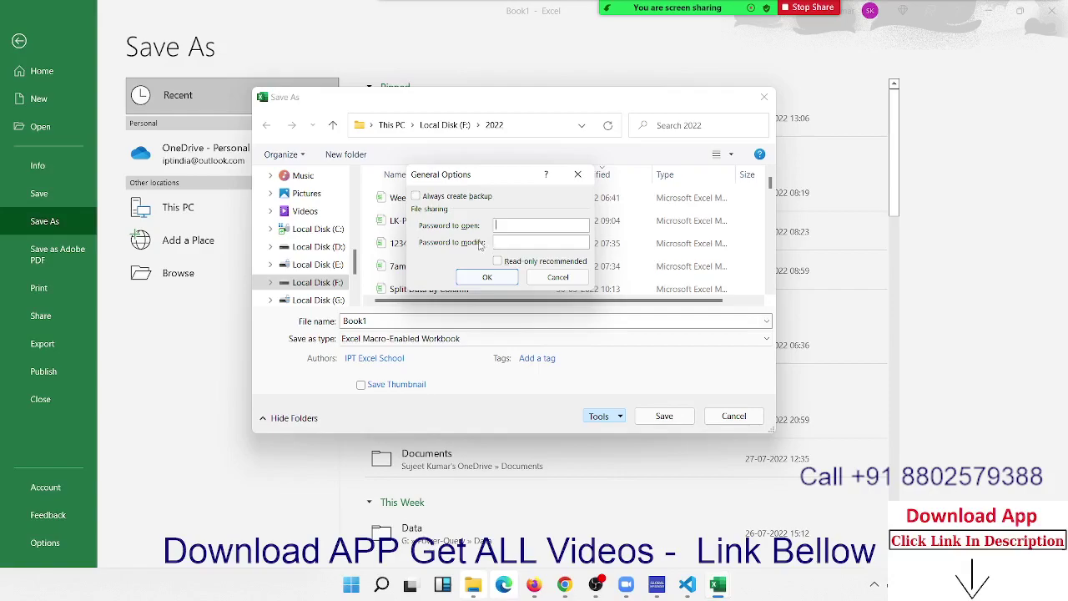
pyautogui.click(509, 263)
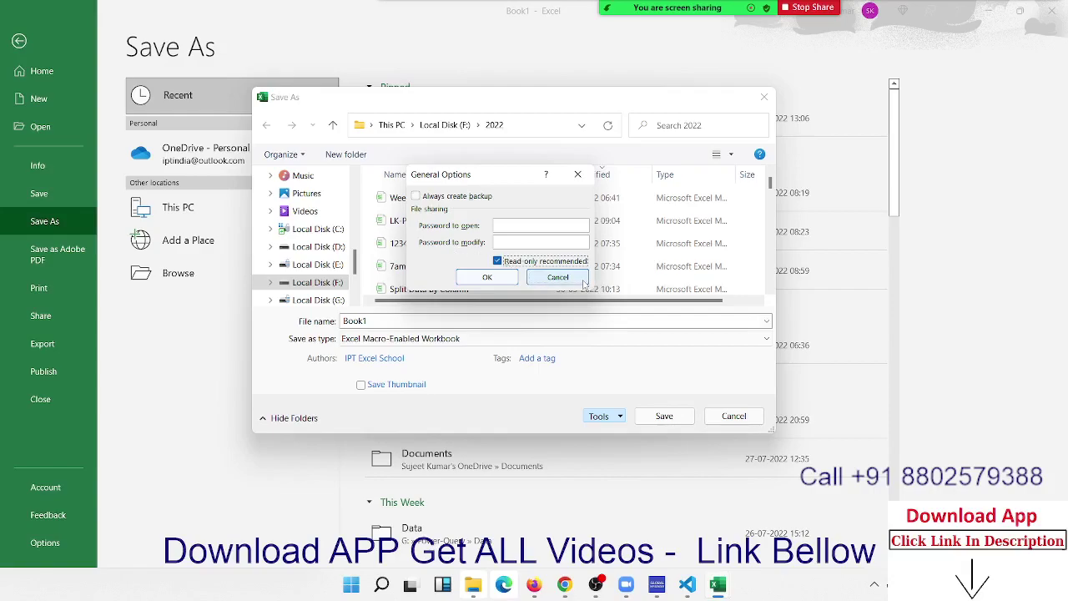
pyautogui.click(582, 279)
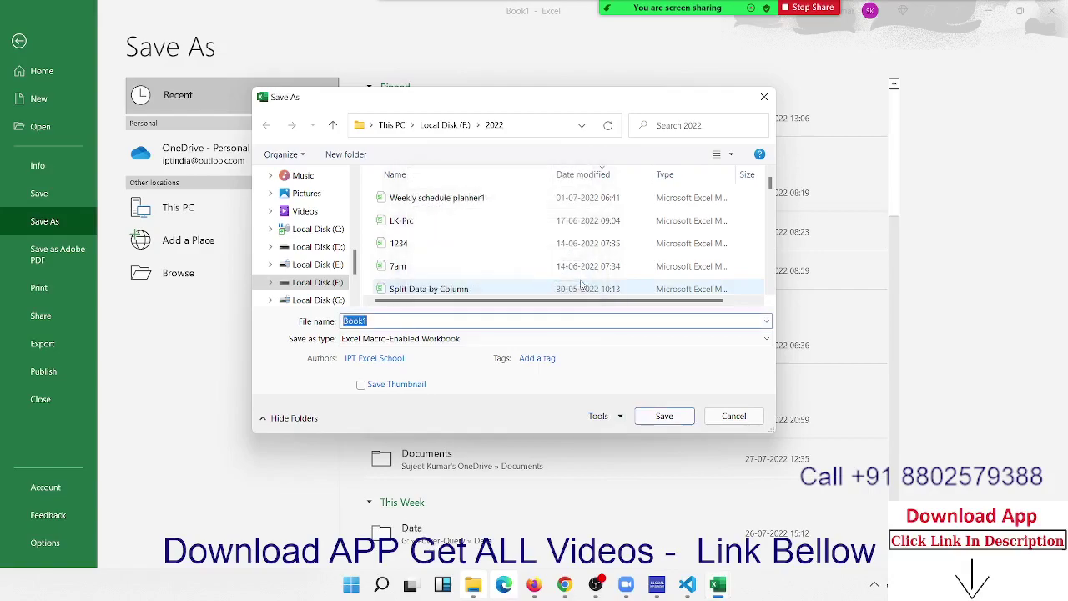
pyautogui.click(731, 424)
# Step: Encrypt the file with an open password via File > Info, then return to the Name/Qty sheet
pyautogui.click(23, 44)
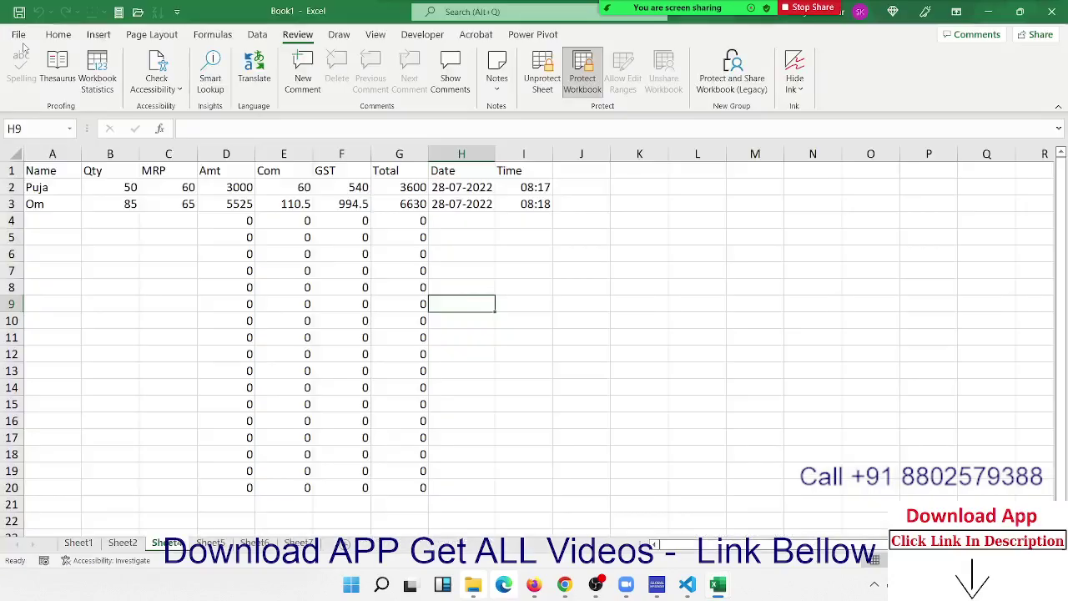
pyautogui.click(106, 290)
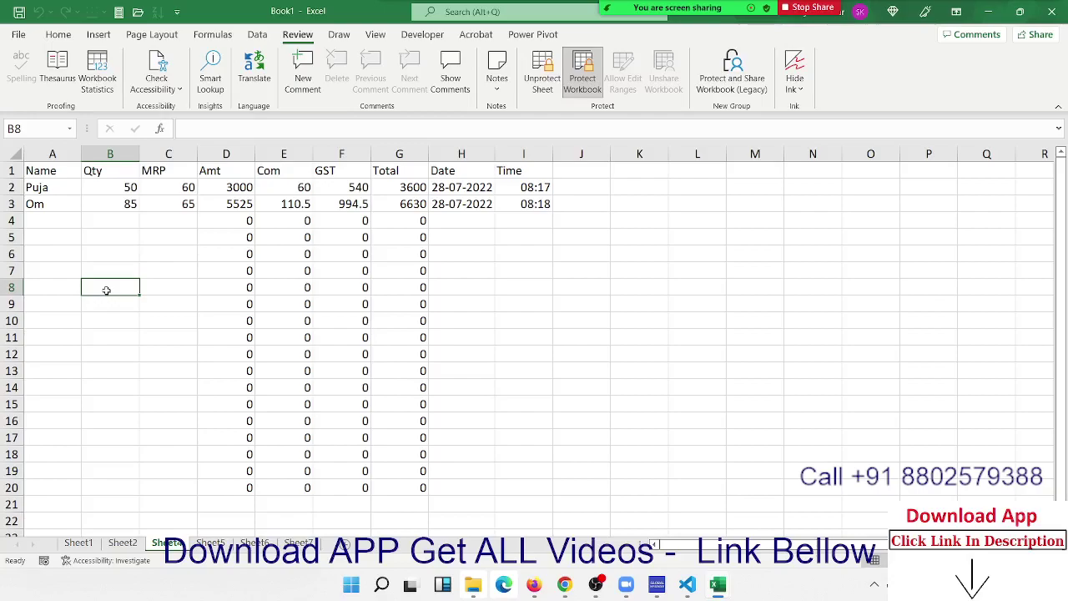
pyautogui.click(18, 37)
pyautogui.click(29, 165)
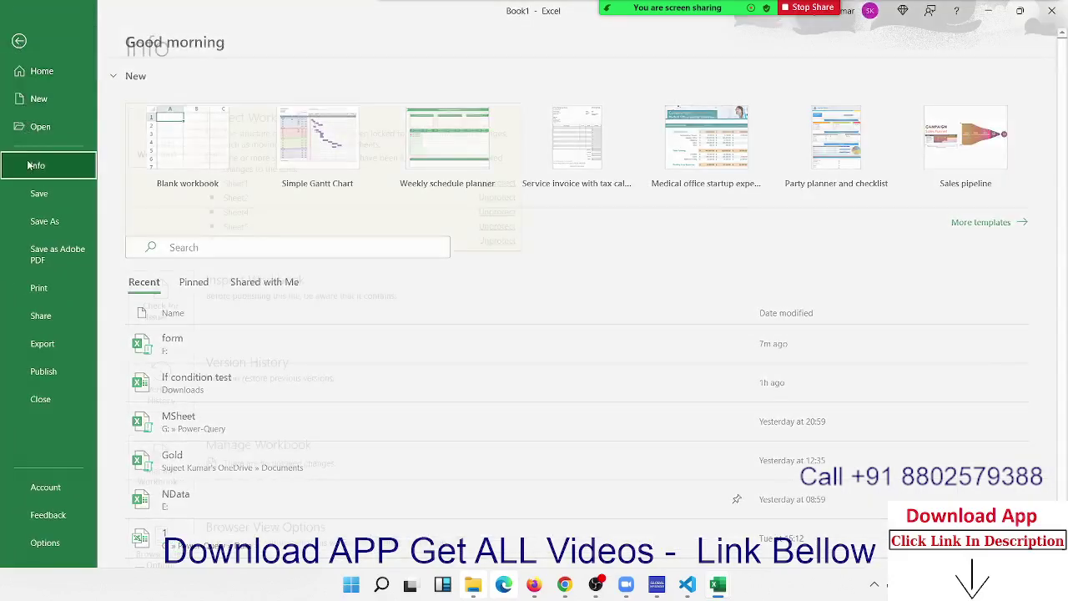
pyautogui.click(172, 159)
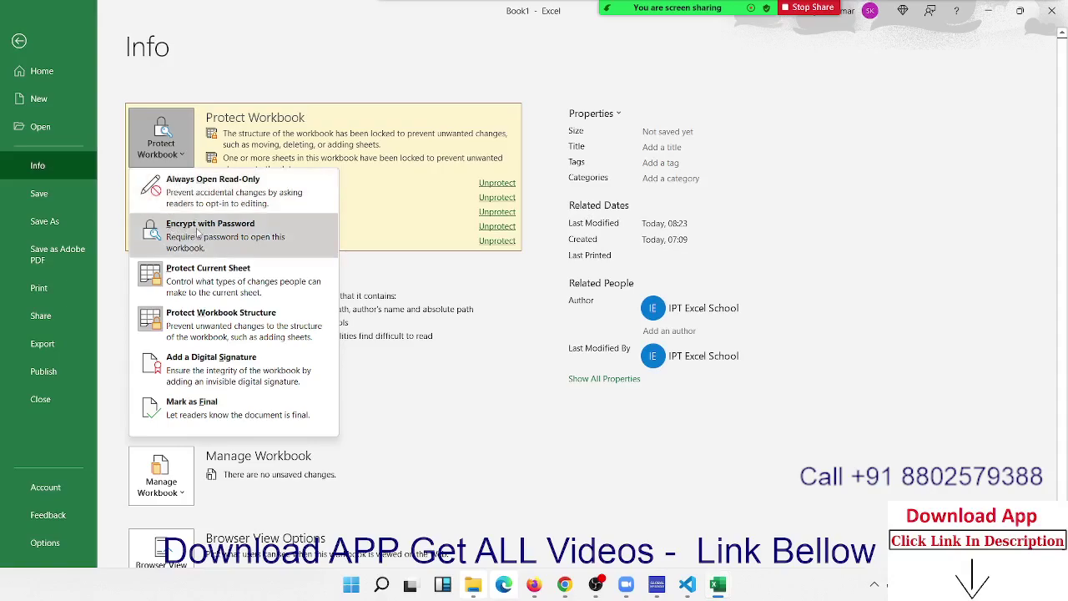
pyautogui.click(198, 234)
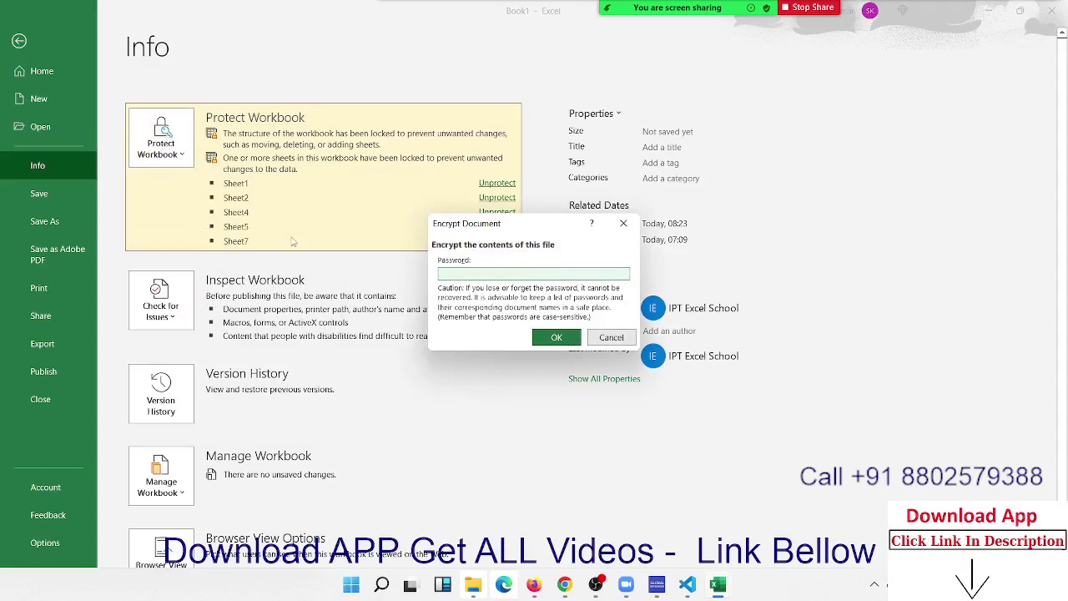
pyautogui.write('1')
pyautogui.press('Return')
pyautogui.write('1')
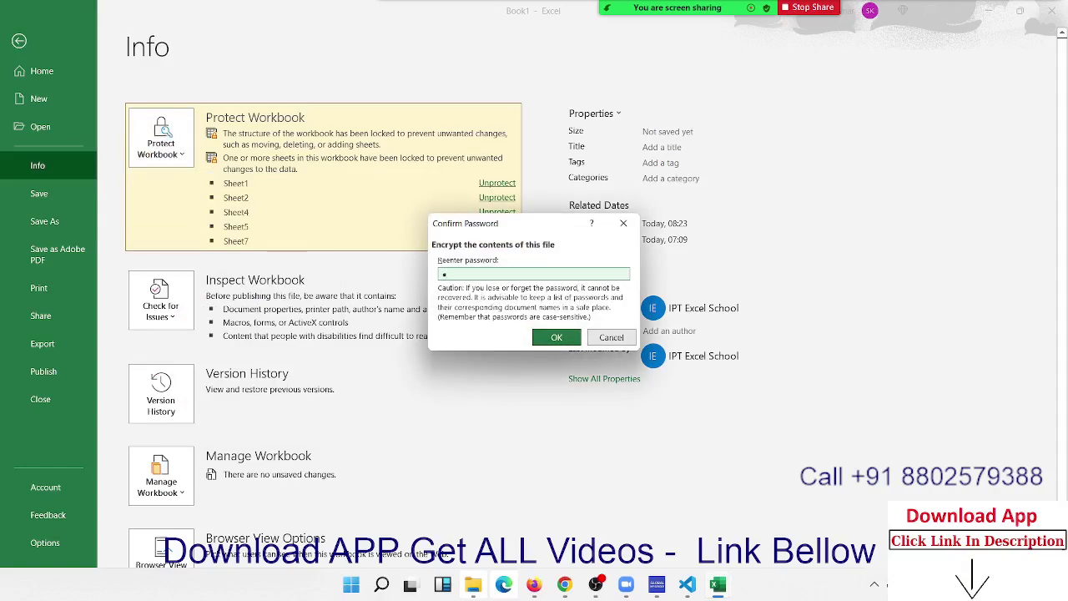
pyautogui.press('Return')
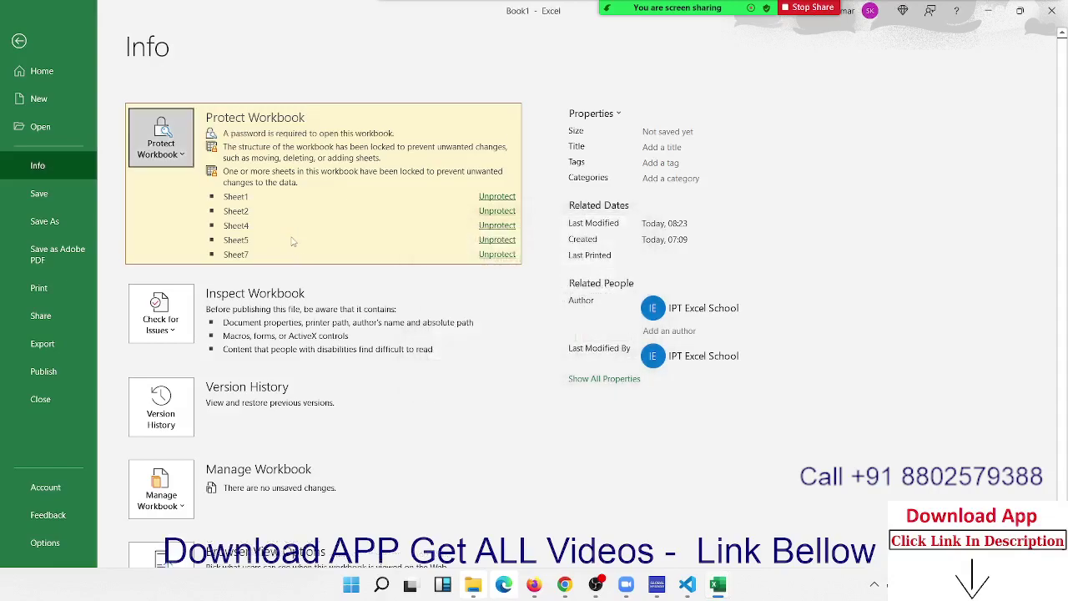
pyautogui.click(17, 37)
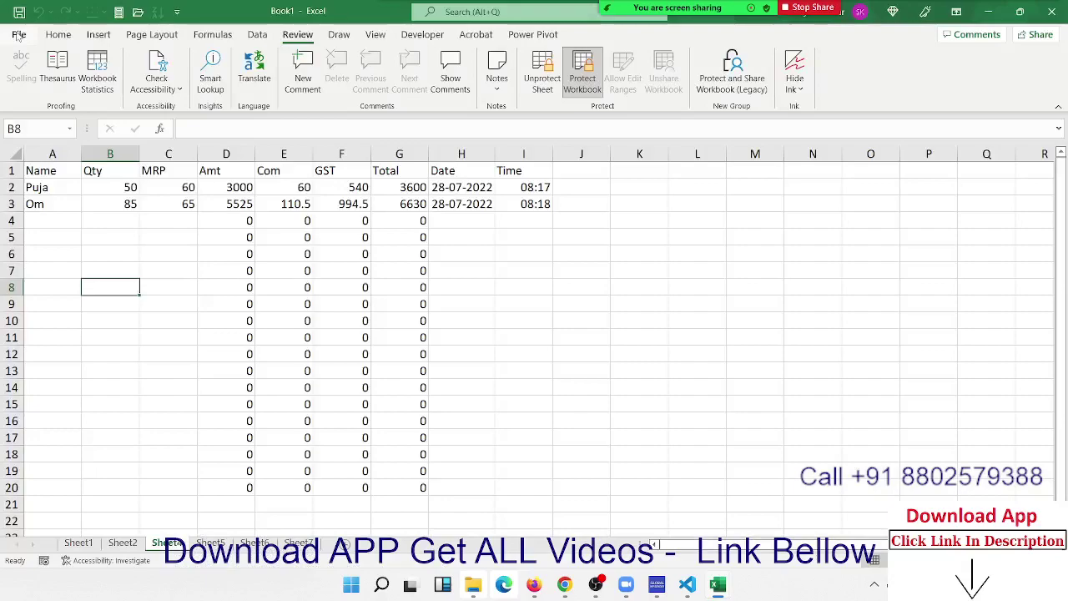